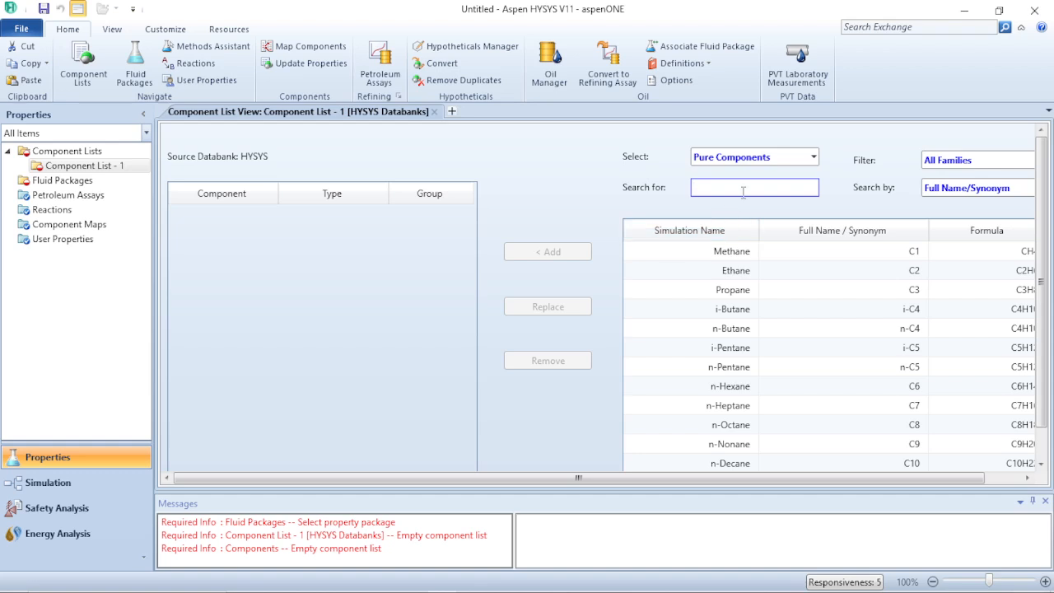
Find acetone and 2-propanol among the pure components and add both to Component List - 1
{"action": "type", "text": "acetonr"}
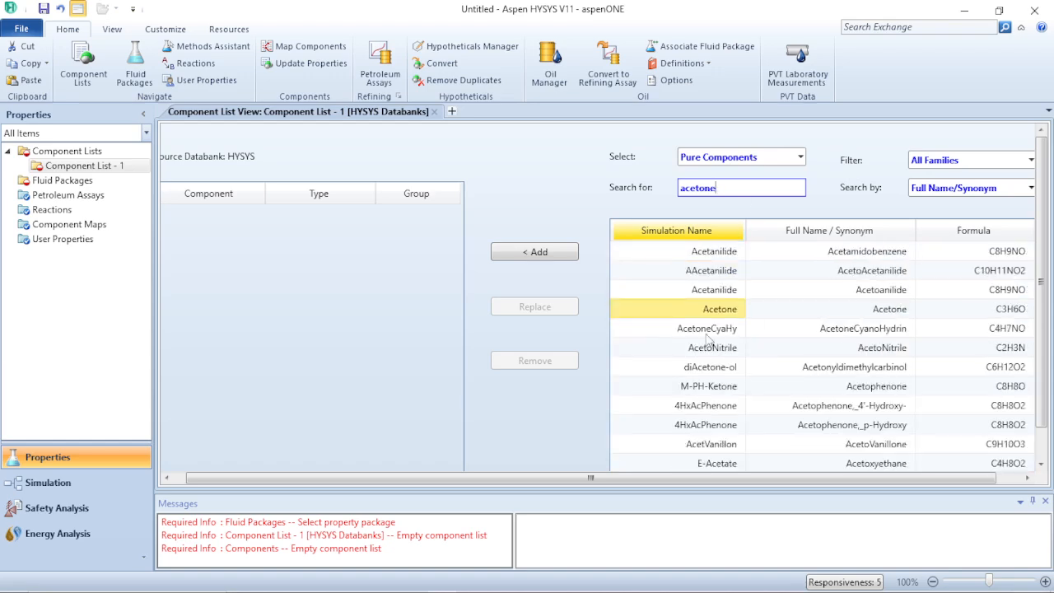
{"action": "left_click", "coordinate": [535, 252]}
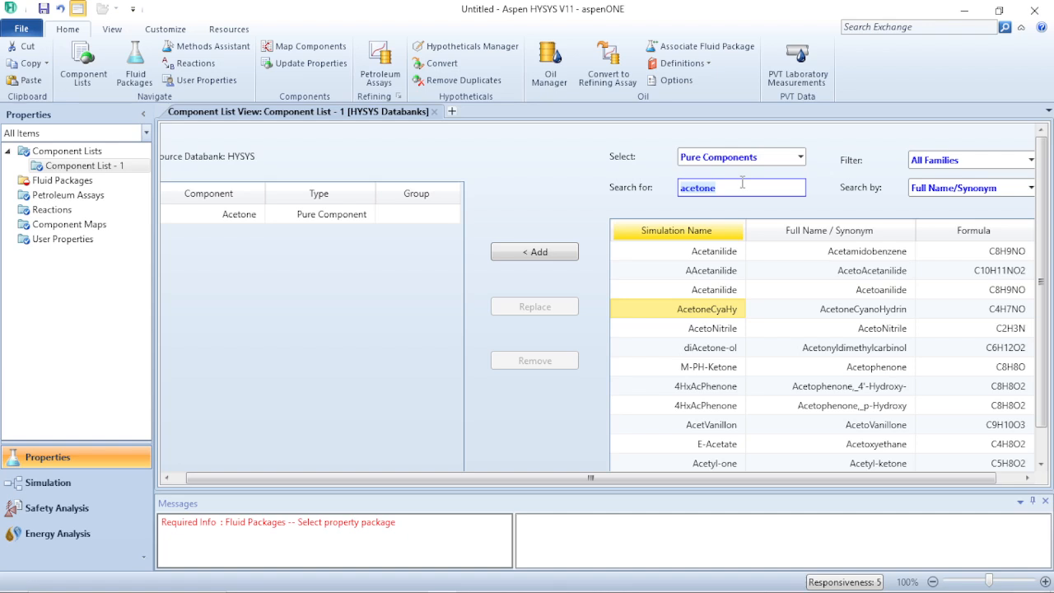
{"action": "key", "text": "BackSpace"}
{"action": "type", "text": "2-pro"}
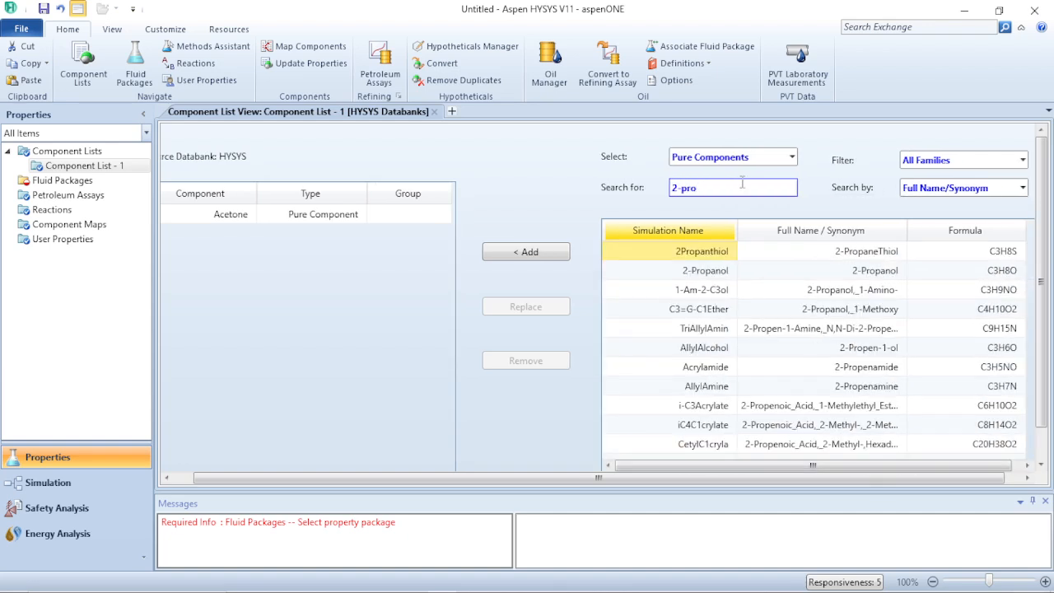
{"action": "type", "text": "pano"}
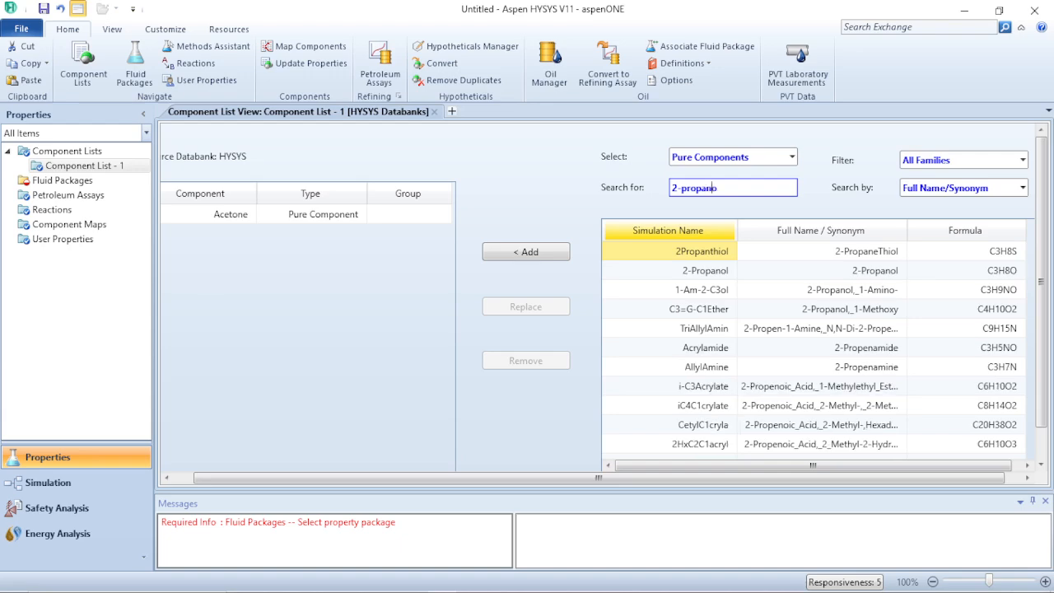
{"action": "type", "text": "l"}
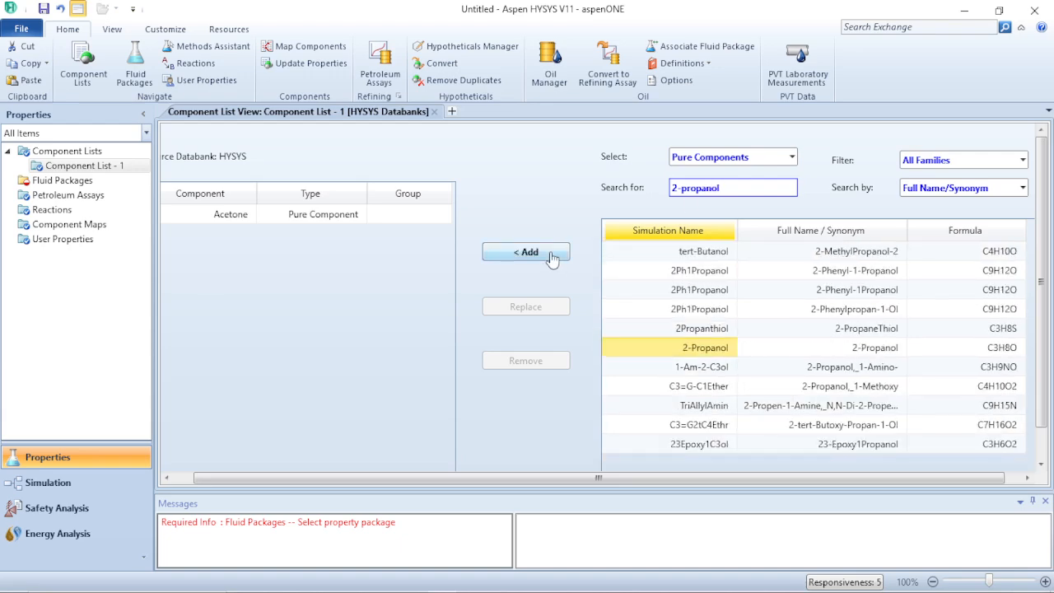
{"action": "left_click", "coordinate": [527, 252]}
Find water among the pure components and add it to Component List - 1
{"action": "triple_click", "coordinate": [739, 188]}
{"action": "key", "text": "BackSpace"}
{"action": "type", "text": "w"}
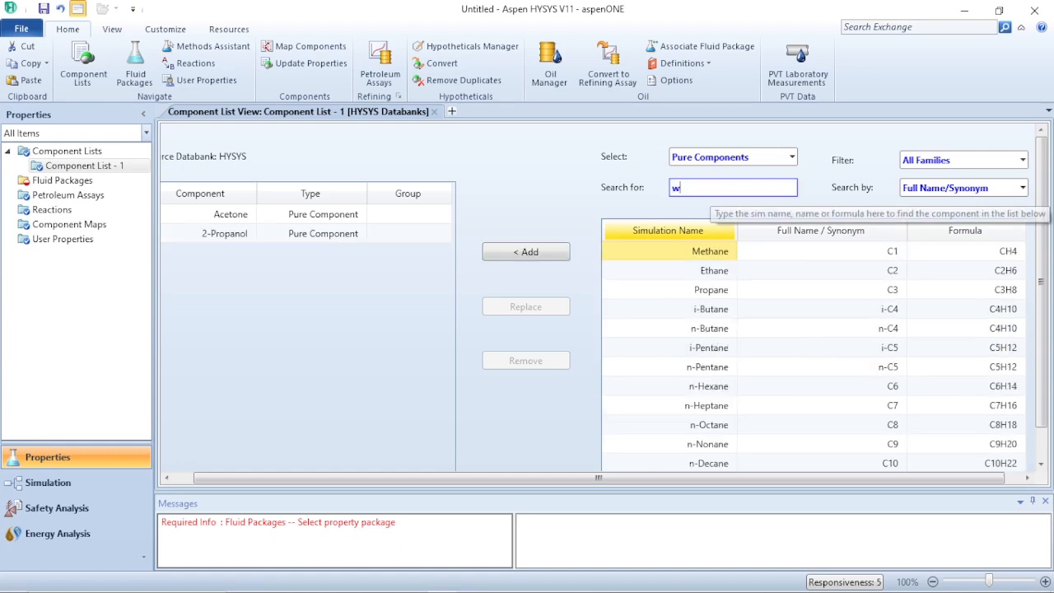
{"action": "type", "text": "ater"}
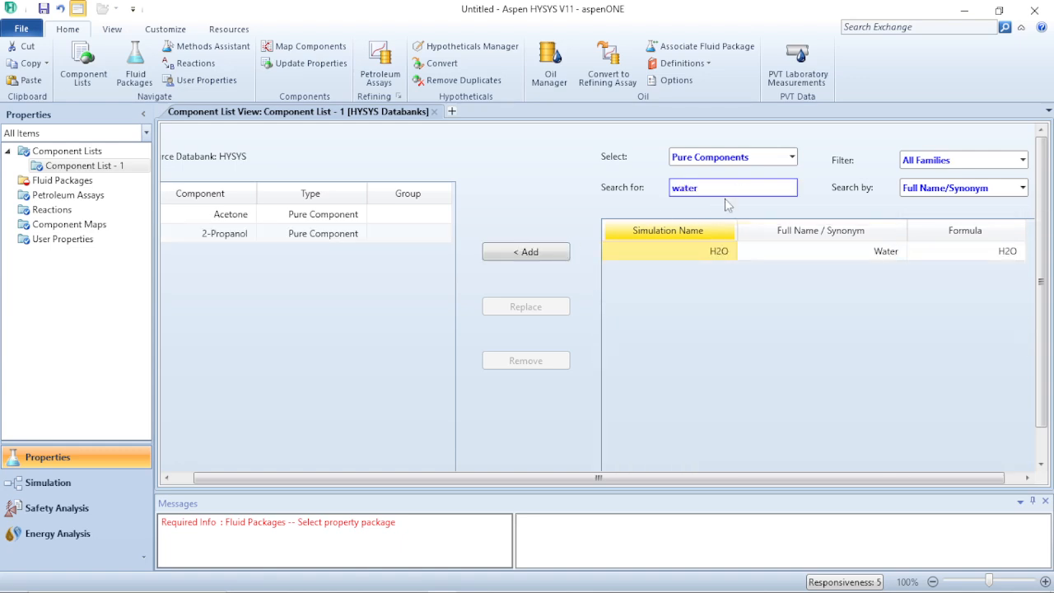
{"action": "left_click", "coordinate": [522, 255]}
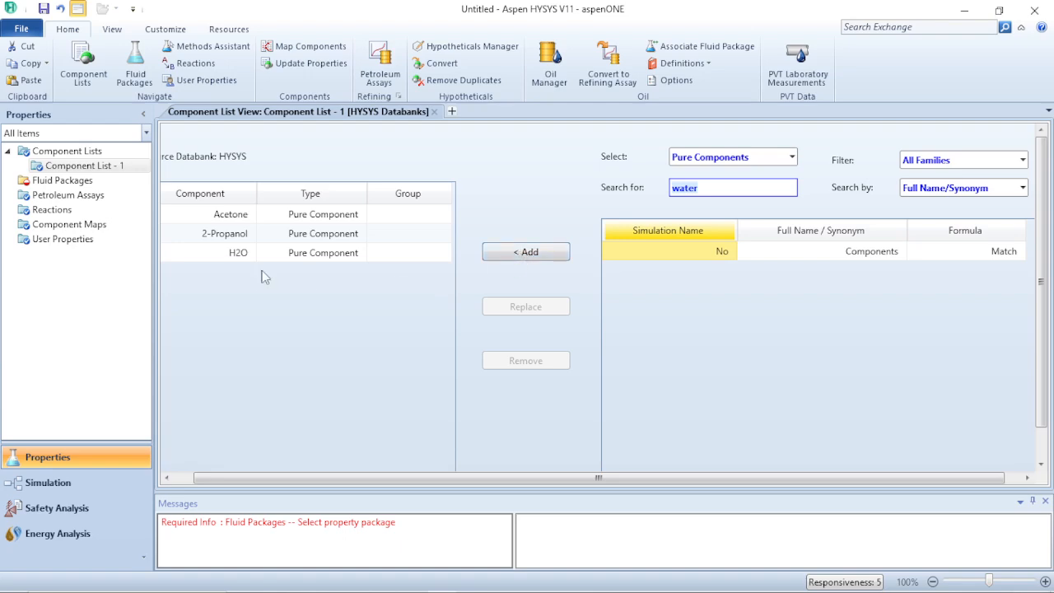
Add a fluid package and choose UNIQUAC as its property package
{"action": "left_click", "coordinate": [75, 181]}
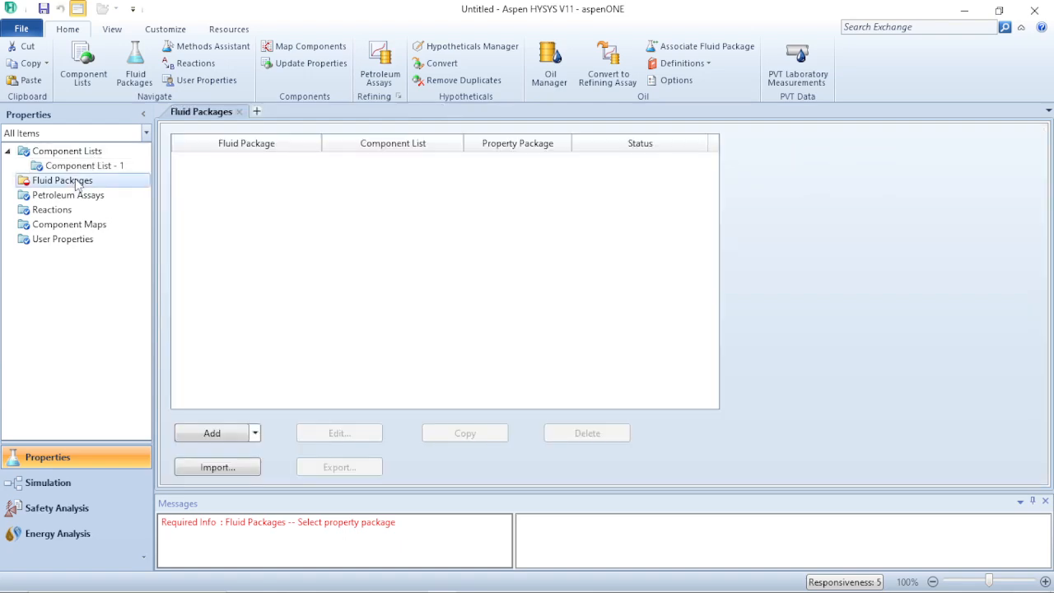
{"action": "left_click", "coordinate": [213, 433]}
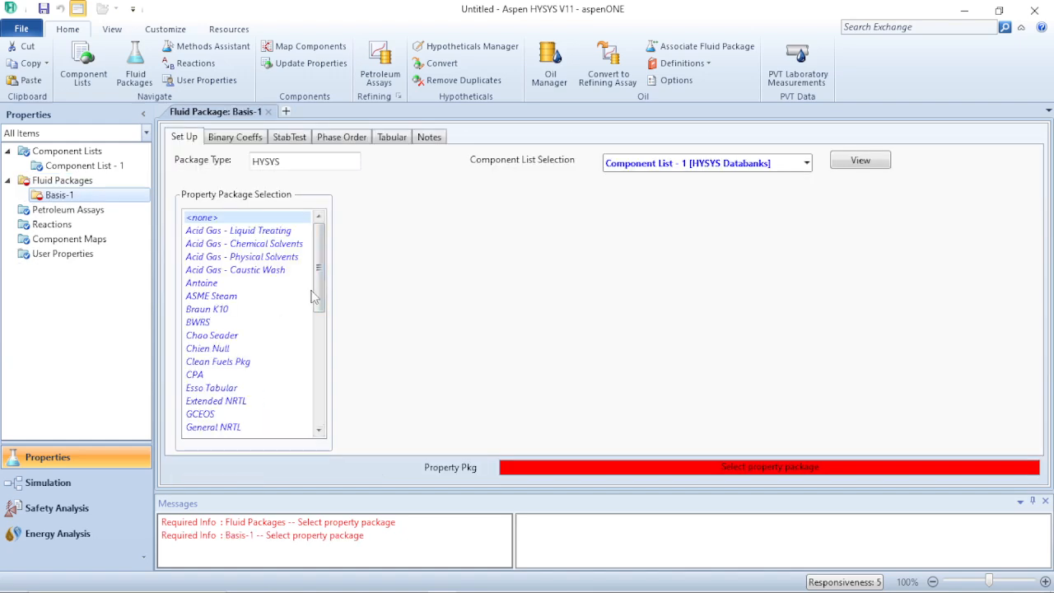
{"action": "left_click_drag", "start_coordinate": [314, 296], "coordinate": [332, 377]}
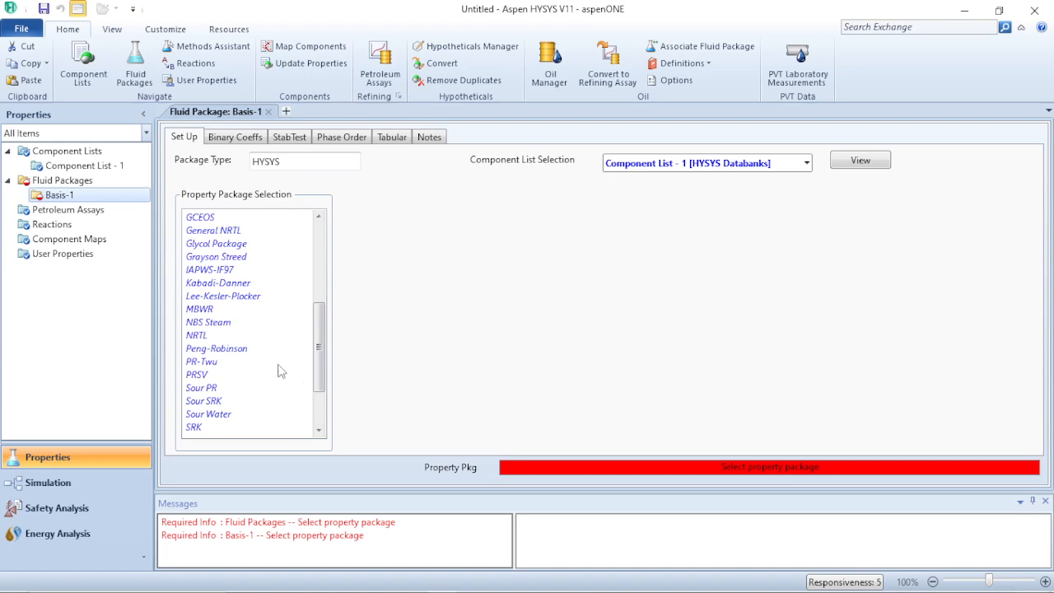
{"action": "scroll", "coordinate": [239, 322], "scroll_direction": "up", "scroll_amount": 2}
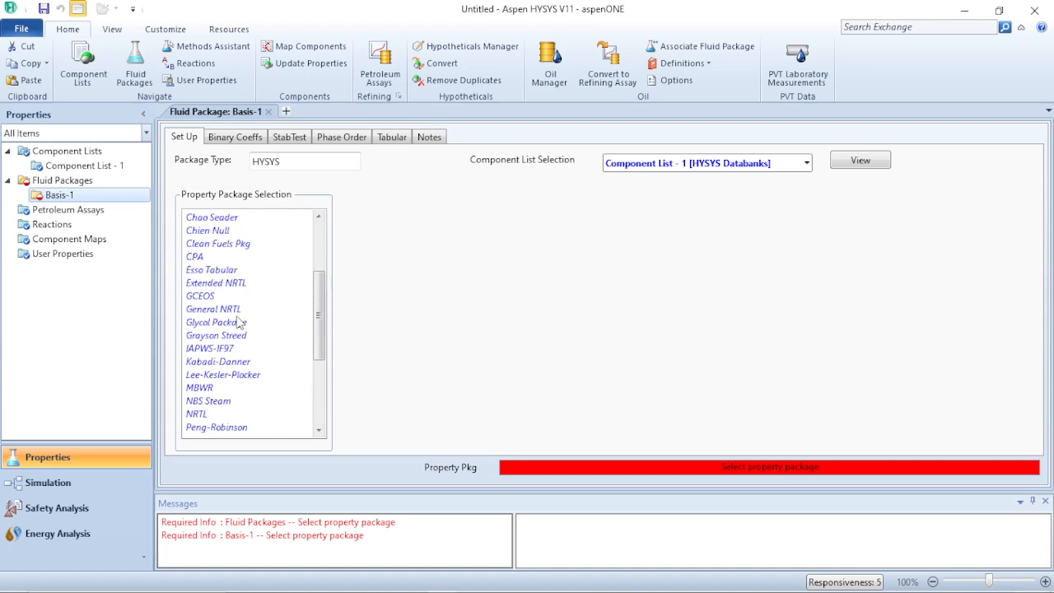
{"action": "scroll", "coordinate": [239, 322], "scroll_direction": "down", "scroll_amount": 4}
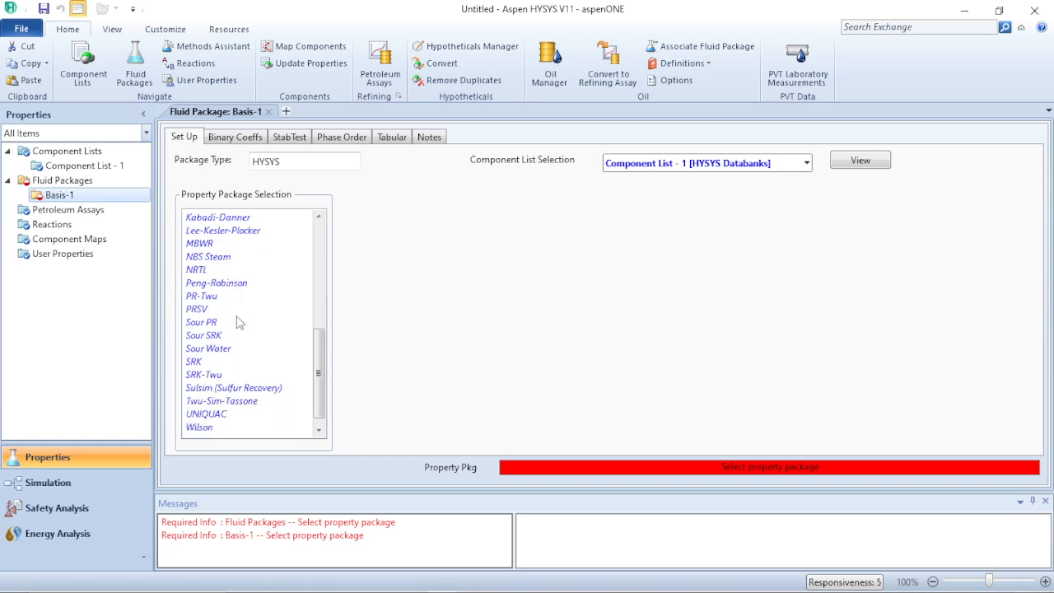
{"action": "left_click", "coordinate": [213, 415]}
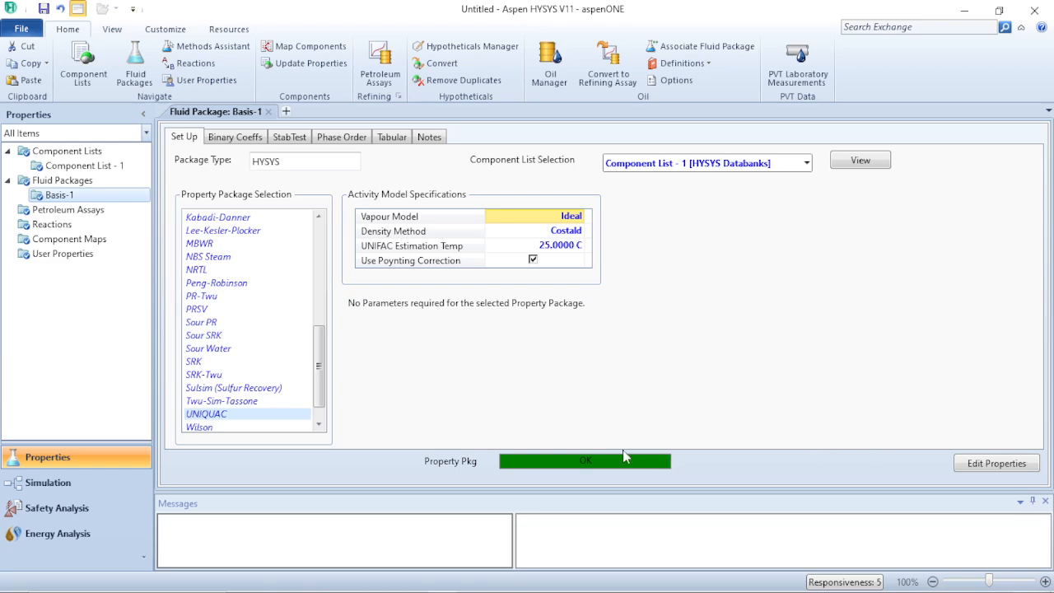
Enter the simulation environment and place a material stream on the empty flowsheet
{"action": "left_click", "coordinate": [47, 484]}
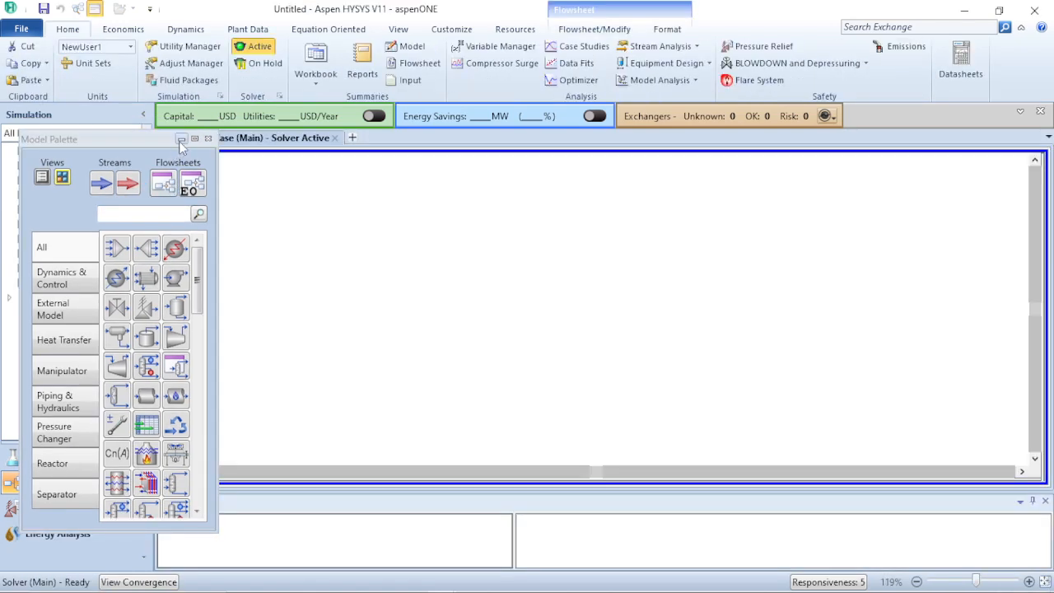
{"action": "mouse_move", "coordinate": [138, 135]}
{"action": "left_mouse_down"}
{"action": "mouse_move", "coordinate": [325, 213]}
{"action": "mouse_move", "coordinate": [254, 188]}
{"action": "mouse_move", "coordinate": [270, 168]}
{"action": "mouse_move", "coordinate": [327, 170]}
{"action": "mouse_move", "coordinate": [138, 156]}
{"action": "left_mouse_up"}
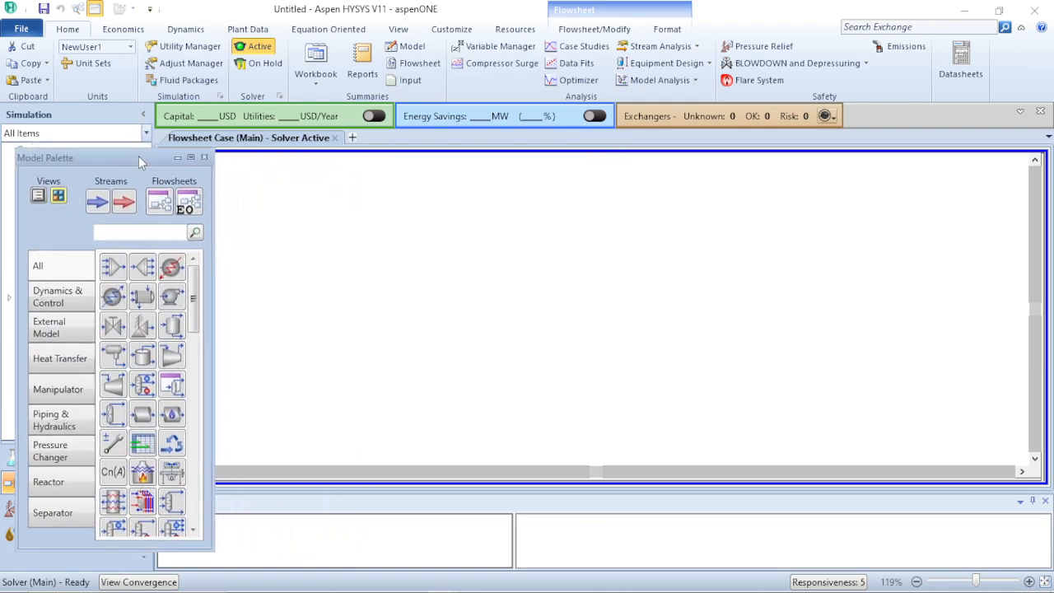
{"action": "left_click", "coordinate": [97, 202]}
{"action": "left_click", "coordinate": [358, 282]}
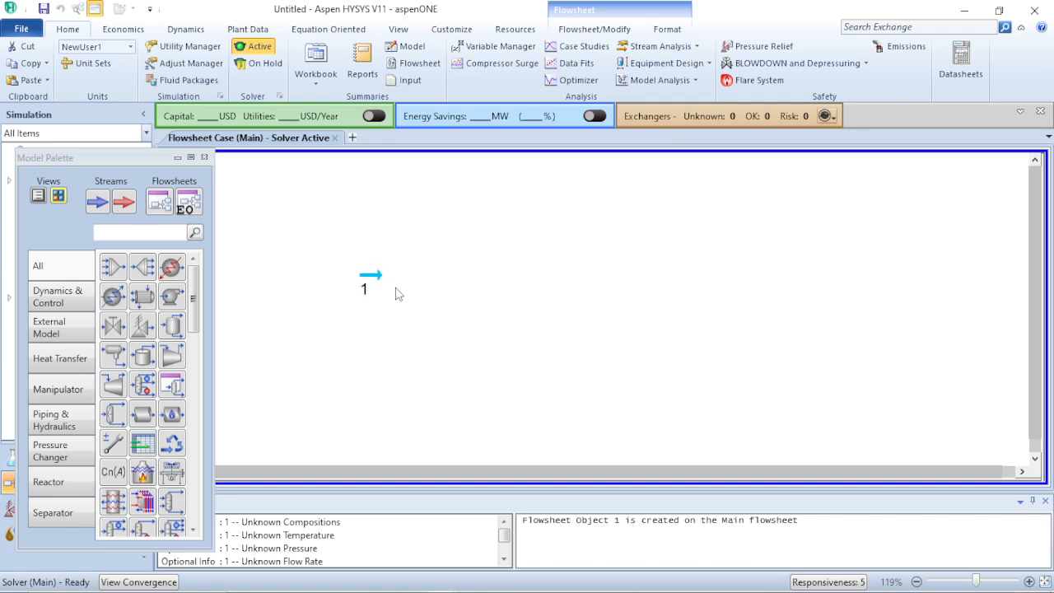
Name the new material stream Feed and set its temperature to 80 C
{"action": "mouse_move", "coordinate": [377, 283]}
{"action": "double_click", "coordinate": [372, 280]}
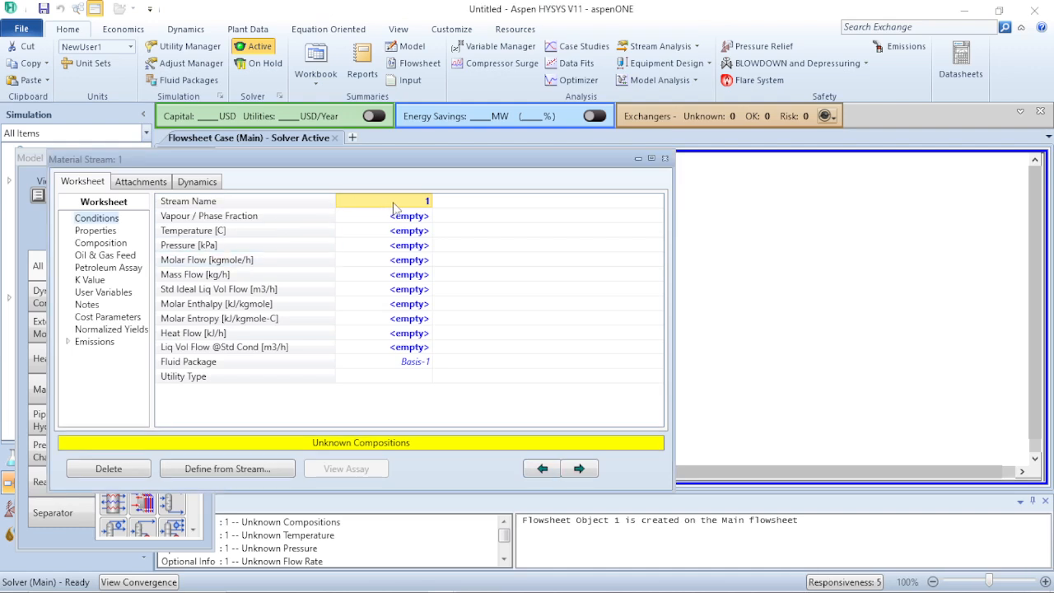
{"action": "type", "text": "Feed"}
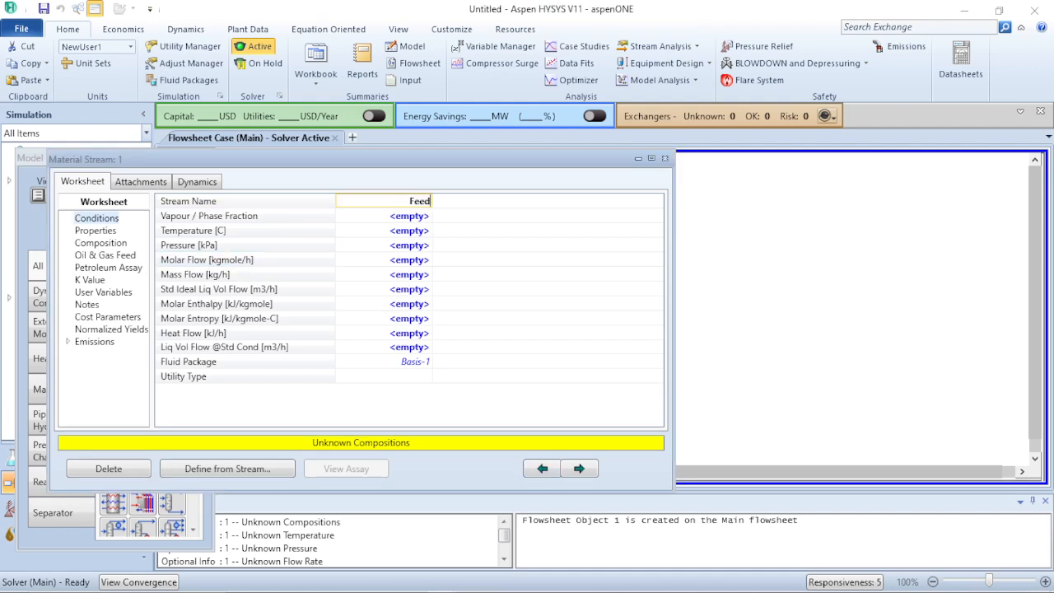
{"action": "key", "text": "Return"}
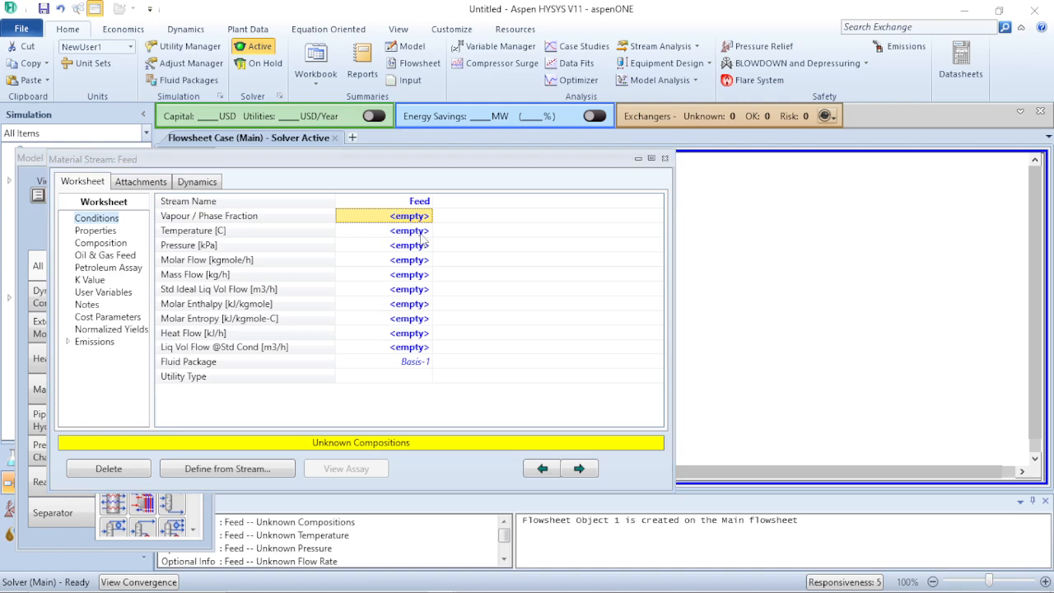
{"action": "key", "text": "Down"}
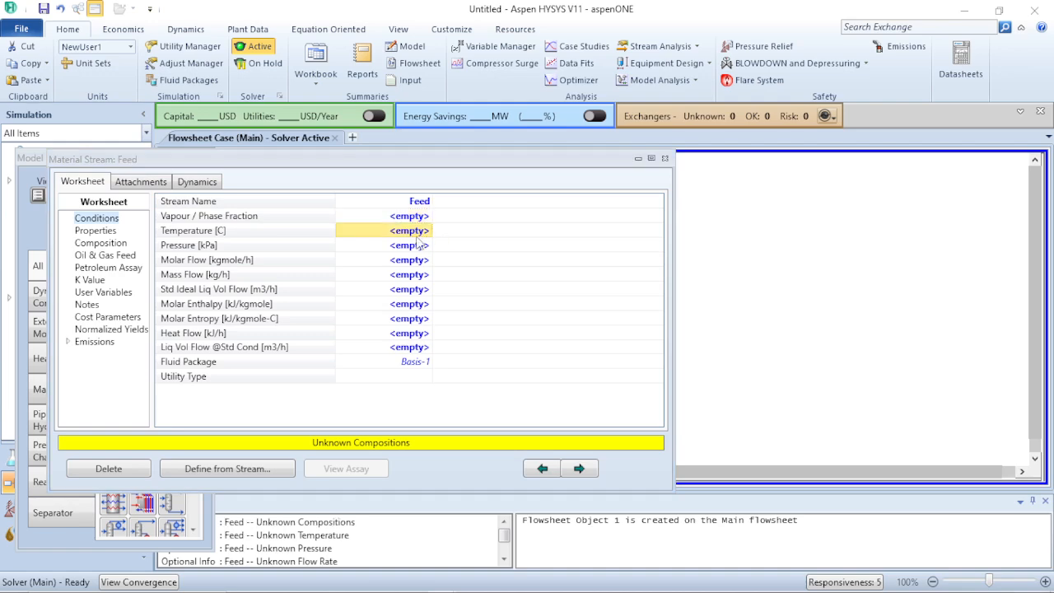
{"action": "type", "text": "80"}
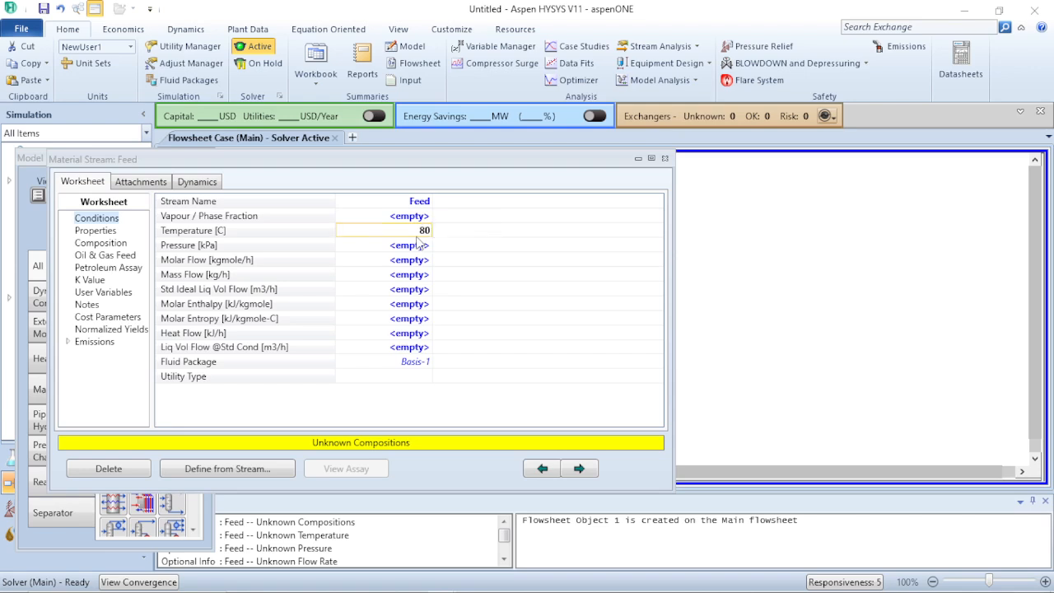
{"action": "key", "text": "Return"}
Switch to PowerPoint, read the feed conditions on the Dynamic Example slide, and return to Aspen HYSYS
{"action": "mouse_move", "coordinate": [444, 591]}
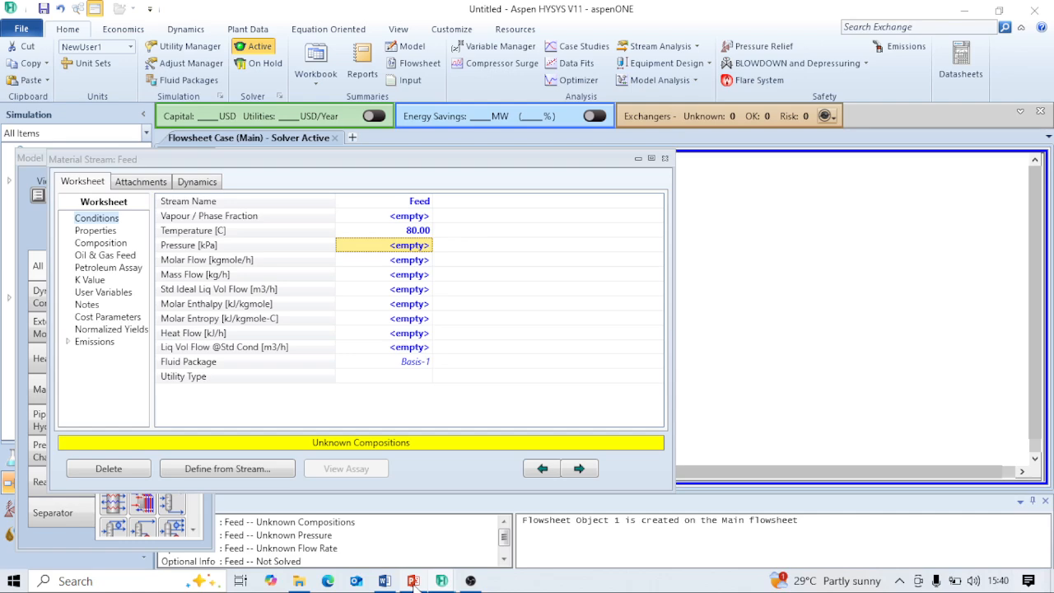
{"action": "mouse_move", "coordinate": [413, 582]}
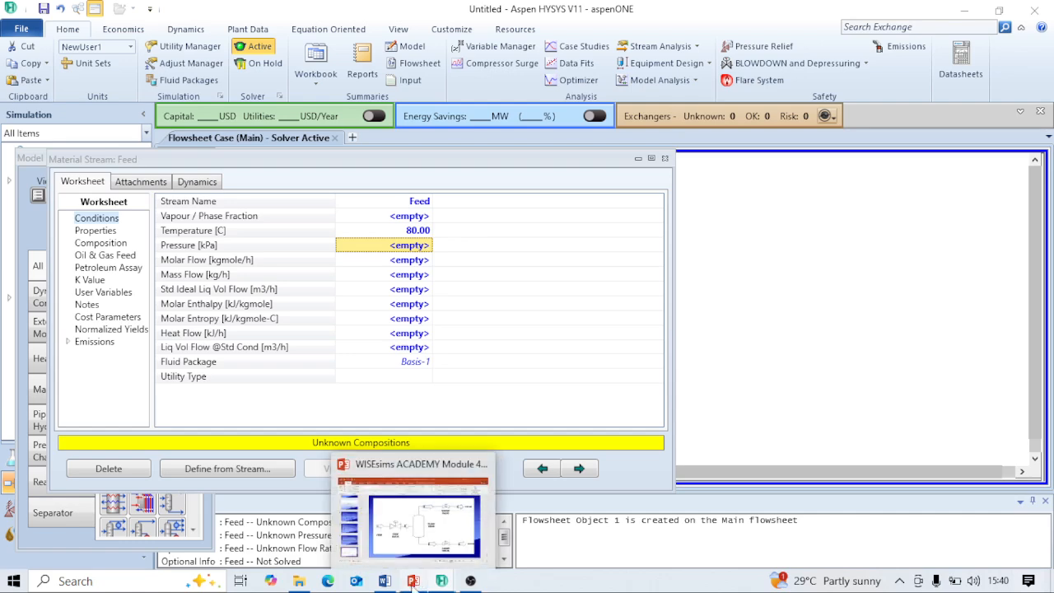
{"action": "left_click", "coordinate": [426, 539]}
{"action": "left_click", "coordinate": [40, 439]}
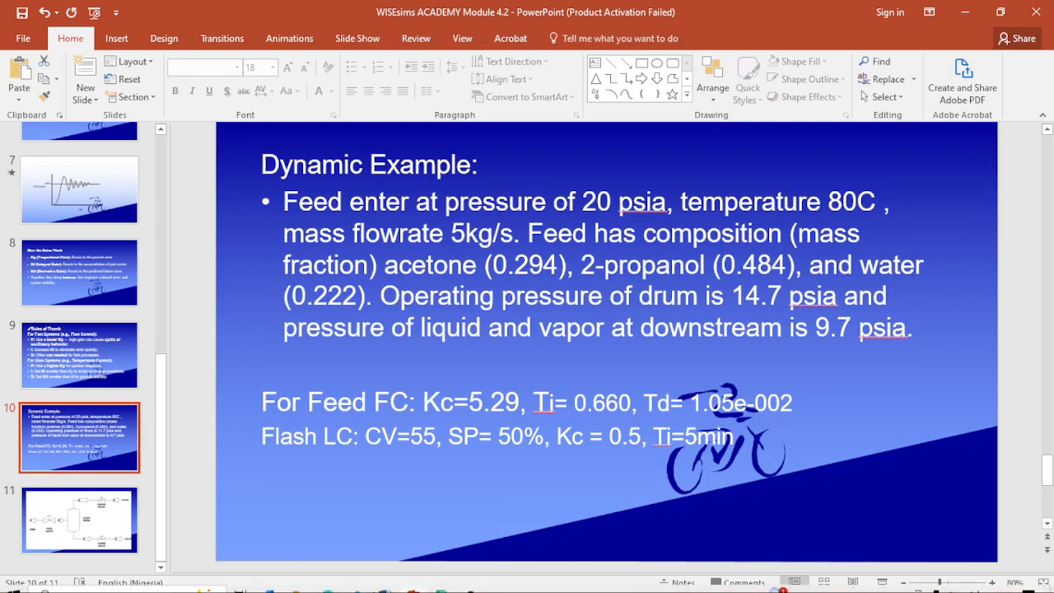
{"action": "mouse_move", "coordinate": [440, 590]}
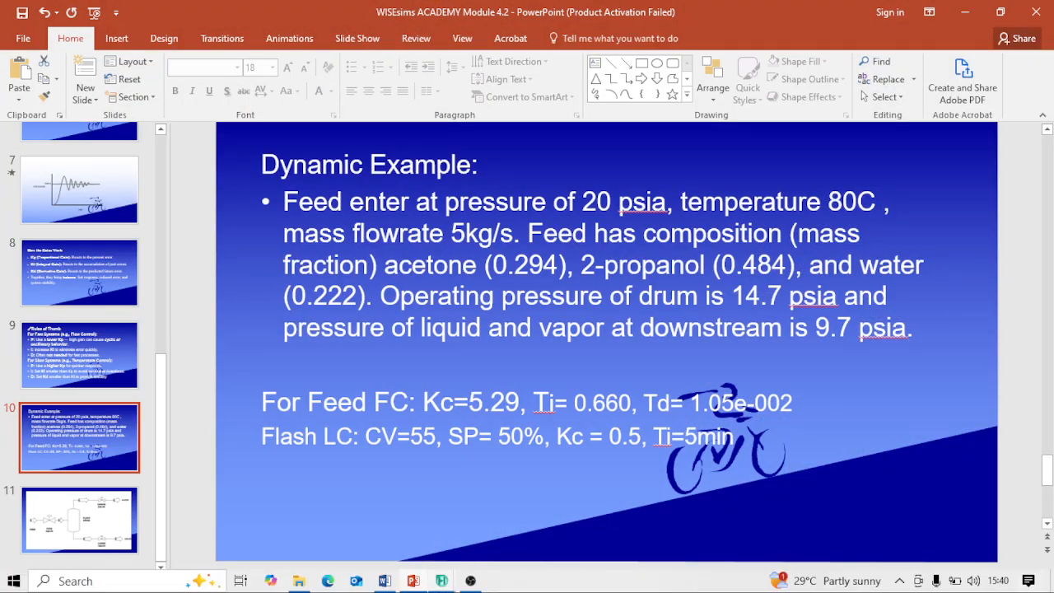
{"action": "left_click", "coordinate": [546, 506]}
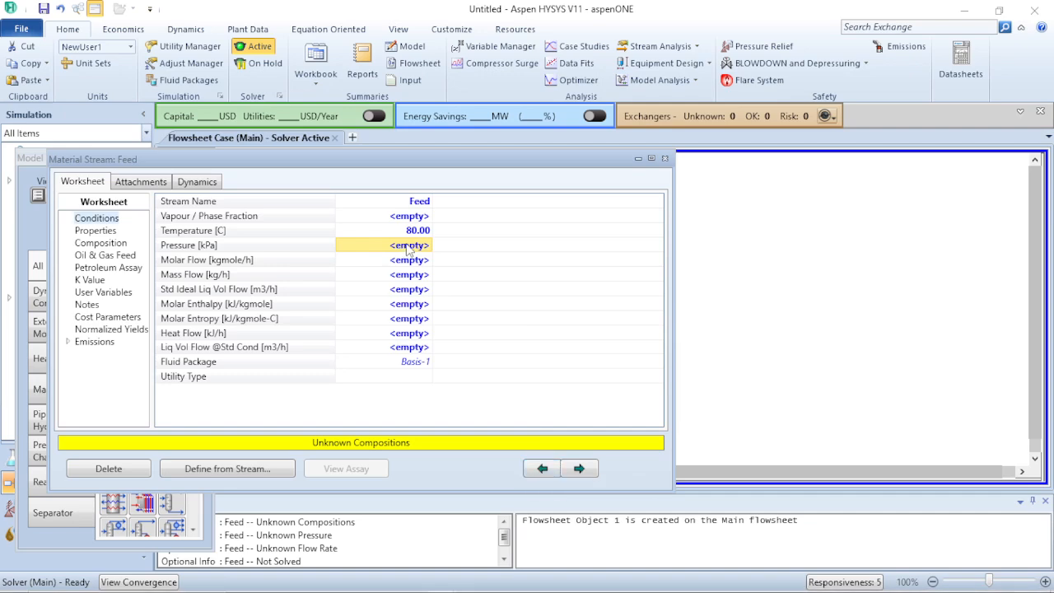
Set the Feed stream's pressure to 20 psia and its mass flow to 5 kg/h
{"action": "type", "text": "20"}
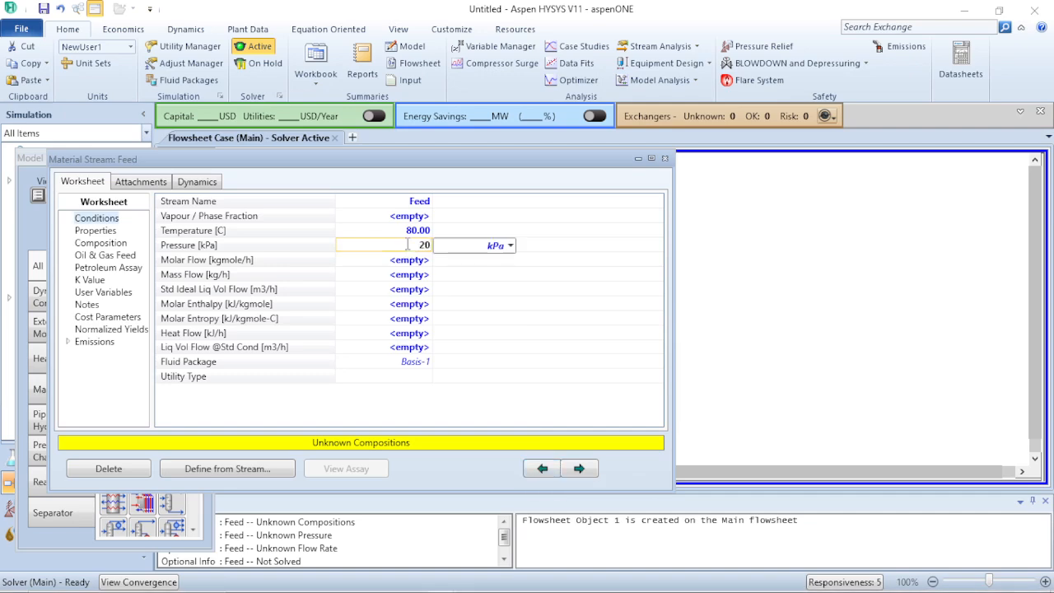
{"action": "left_click", "coordinate": [510, 246]}
{"action": "left_click", "coordinate": [448, 421]}
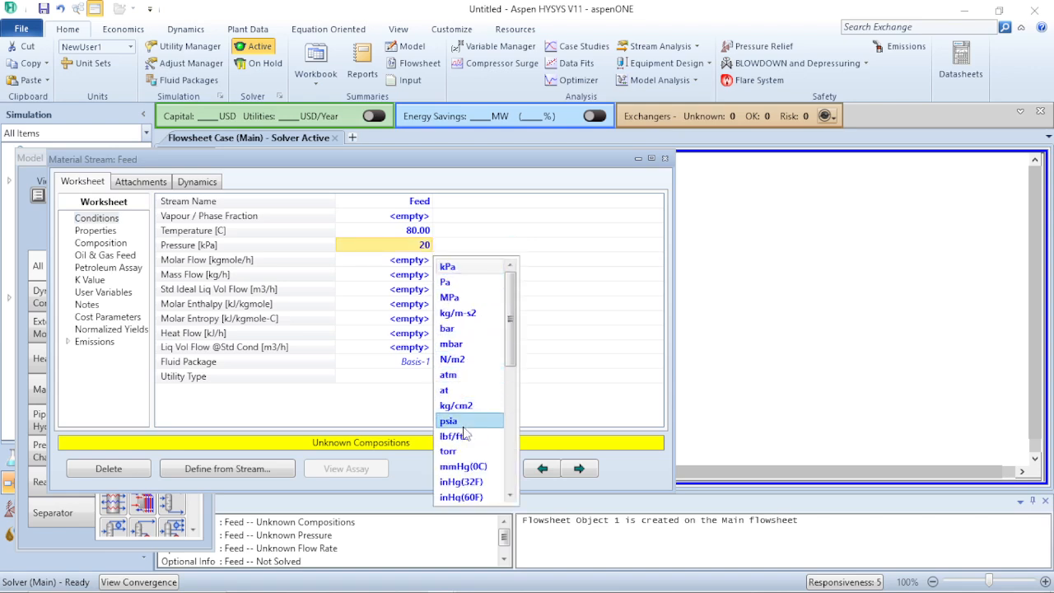
{"action": "left_click", "coordinate": [410, 278]}
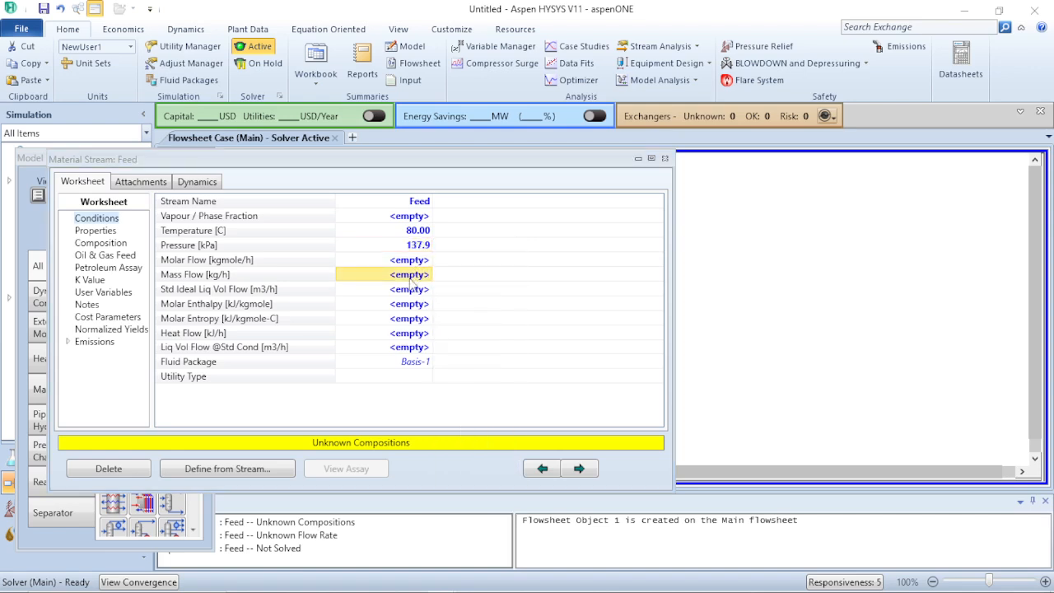
{"action": "type", "text": "5"}
{"action": "key", "text": "Return"}
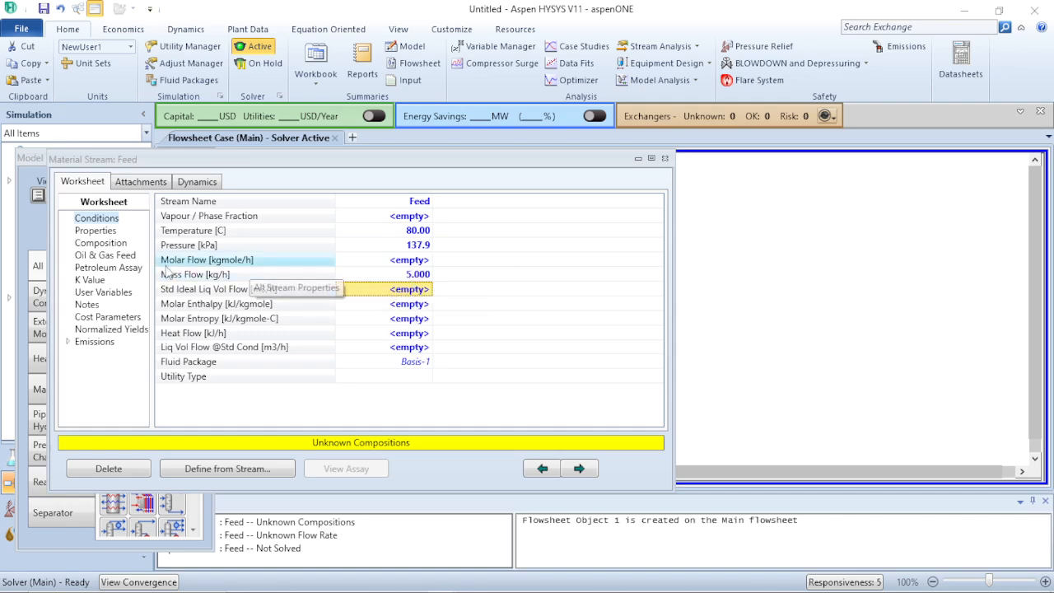
Change the compositional basis of the Feed stream to mass fractions
{"action": "left_click", "coordinate": [102, 243]}
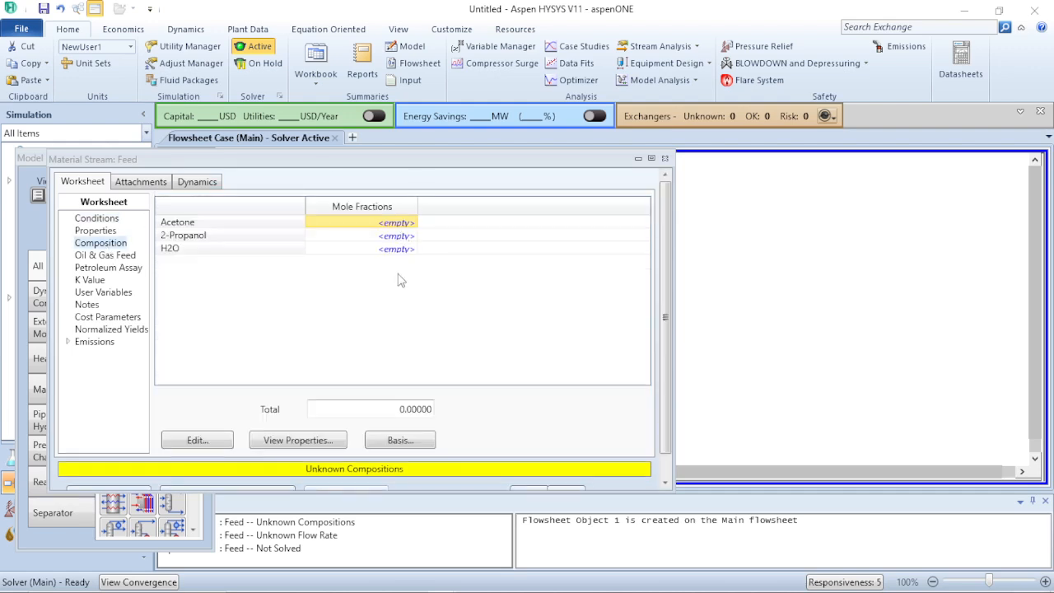
{"action": "left_click", "coordinate": [400, 441]}
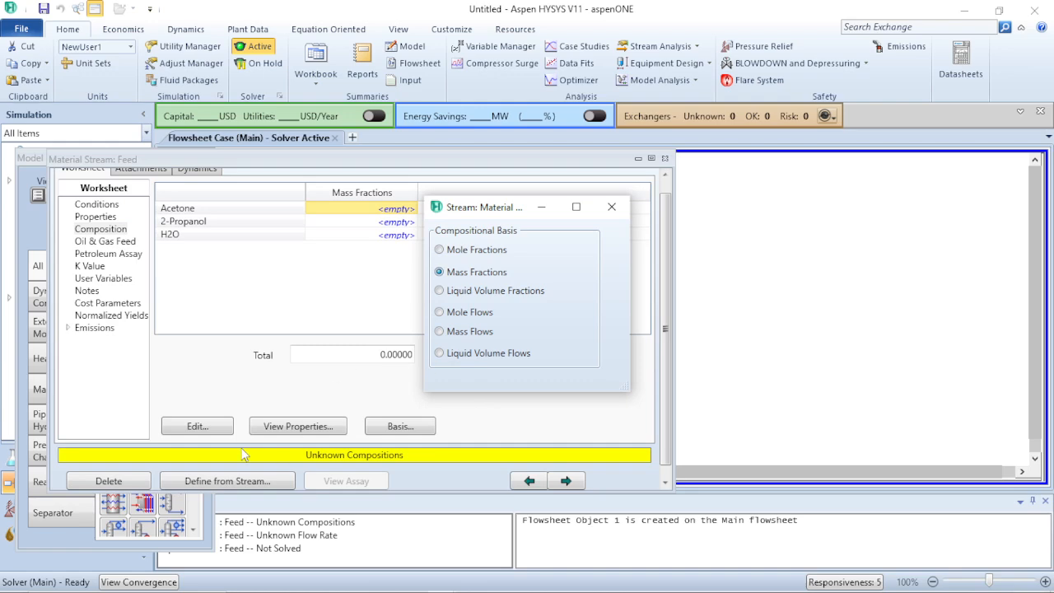
{"action": "left_click", "coordinate": [611, 207]}
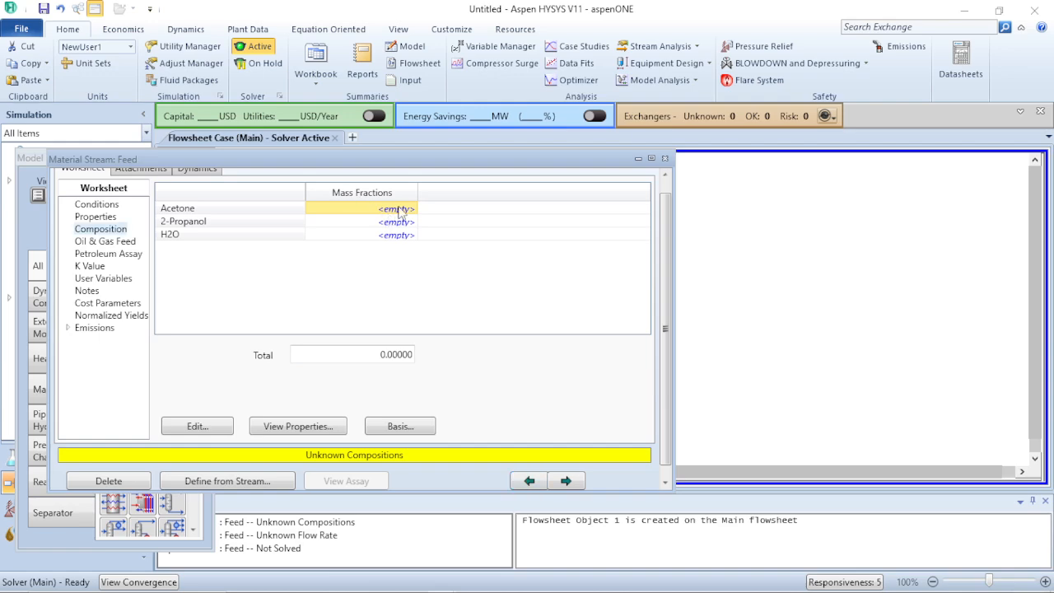
{"action": "mouse_move", "coordinate": [367, 590]}
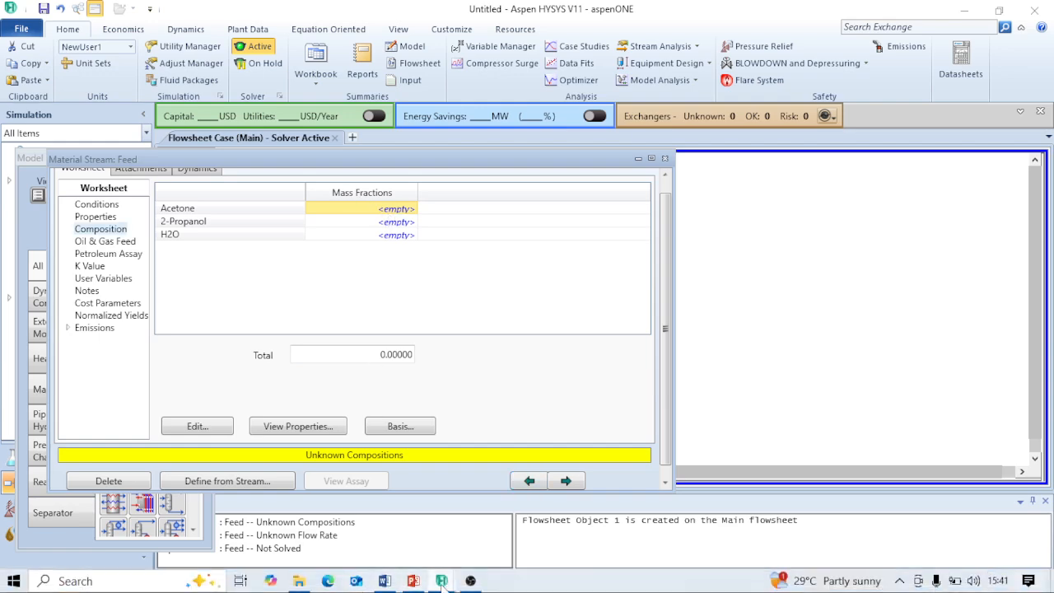
Check the feed composition on the PowerPoint slide, then set acetone's mass fraction to 0.294 in the Aspen HYSYS Feed stream
{"action": "mouse_move", "coordinate": [442, 581]}
{"action": "mouse_move", "coordinate": [554, 524]}
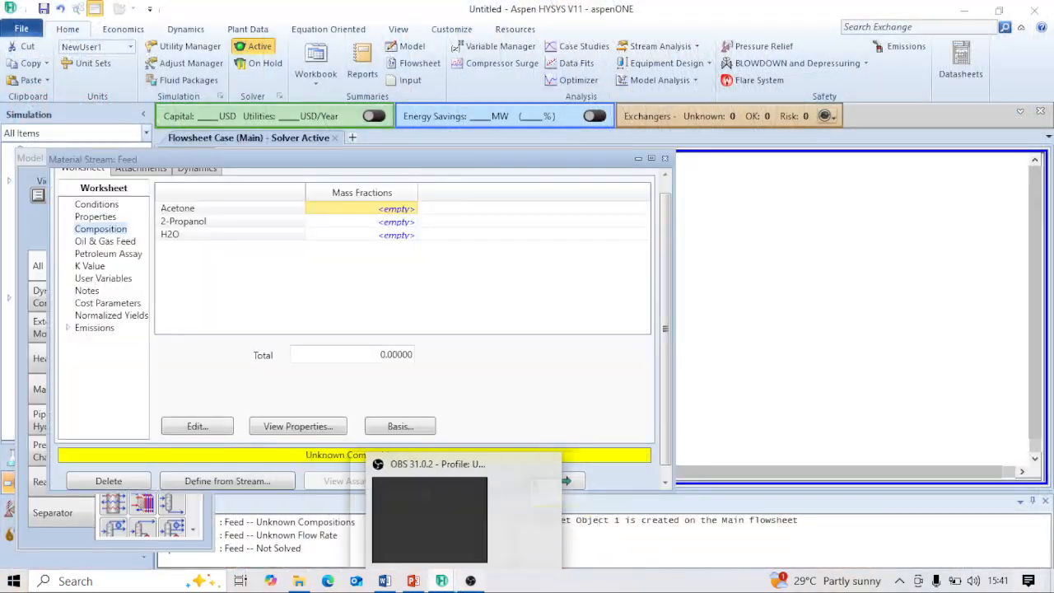
{"action": "left_click", "coordinate": [413, 580]}
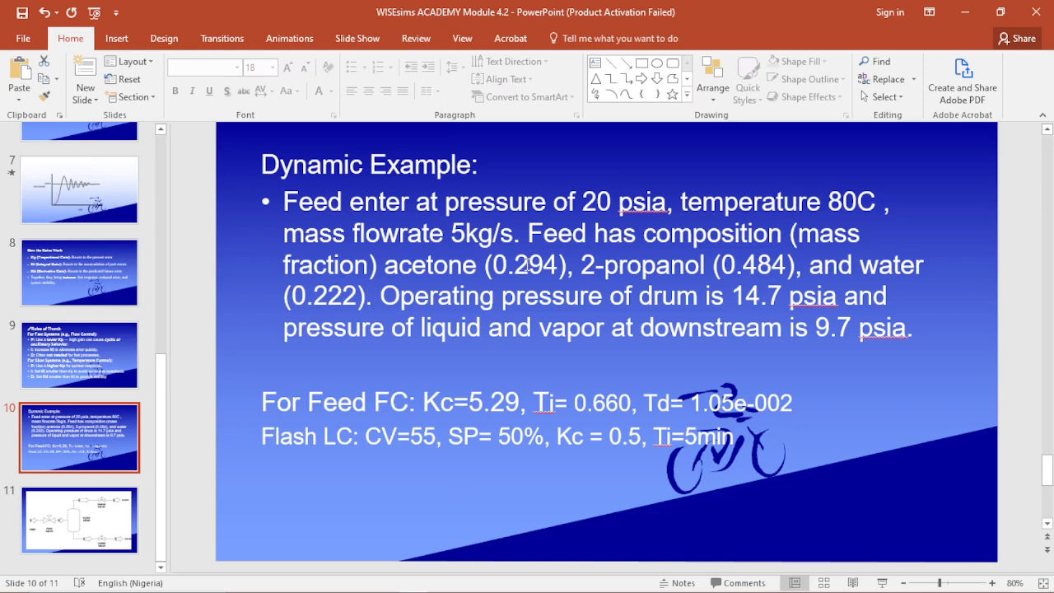
{"action": "mouse_move", "coordinate": [542, 589]}
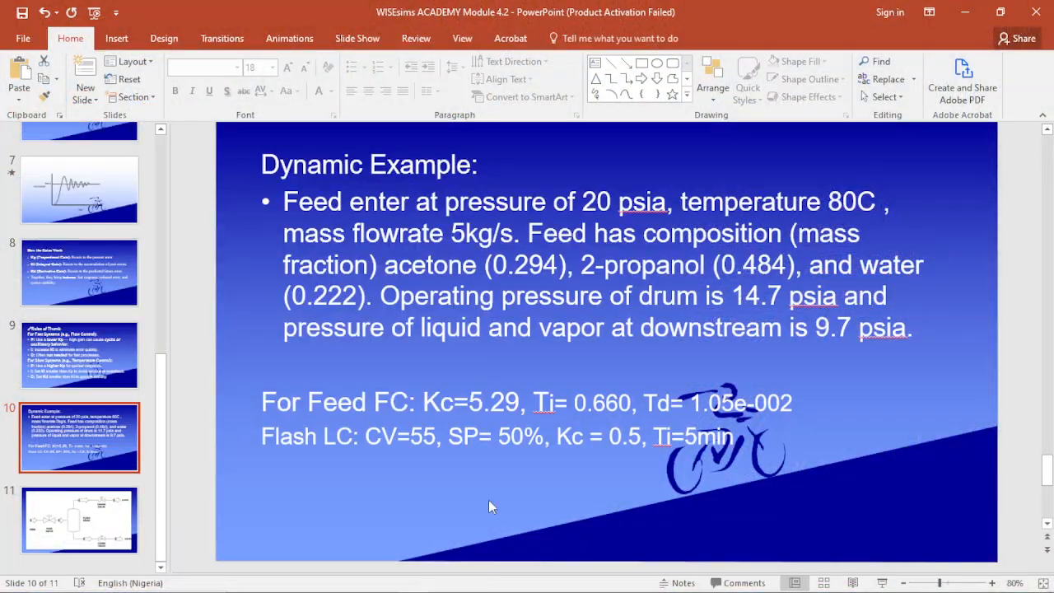
{"action": "mouse_move", "coordinate": [485, 589]}
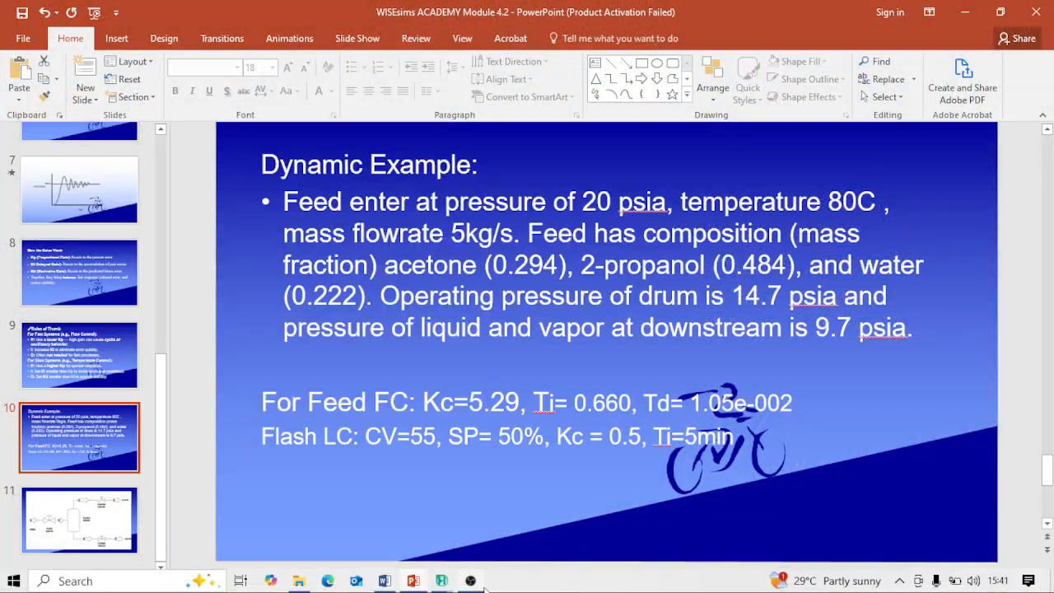
{"action": "mouse_move", "coordinate": [442, 580]}
{"action": "left_click", "coordinate": [470, 551]}
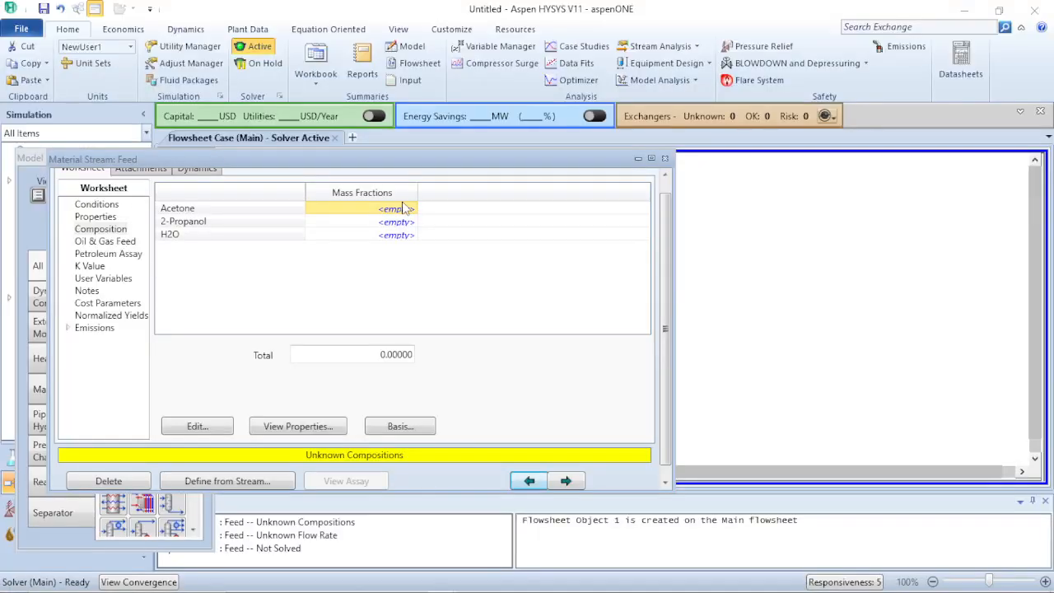
{"action": "type", "text": "0.294"}
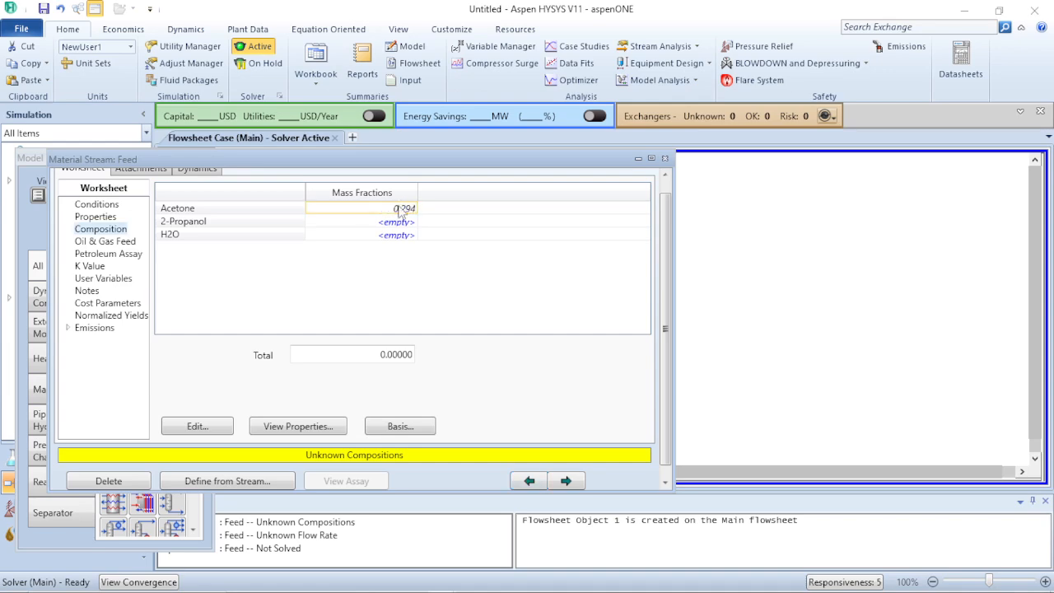
{"action": "key", "text": "Return"}
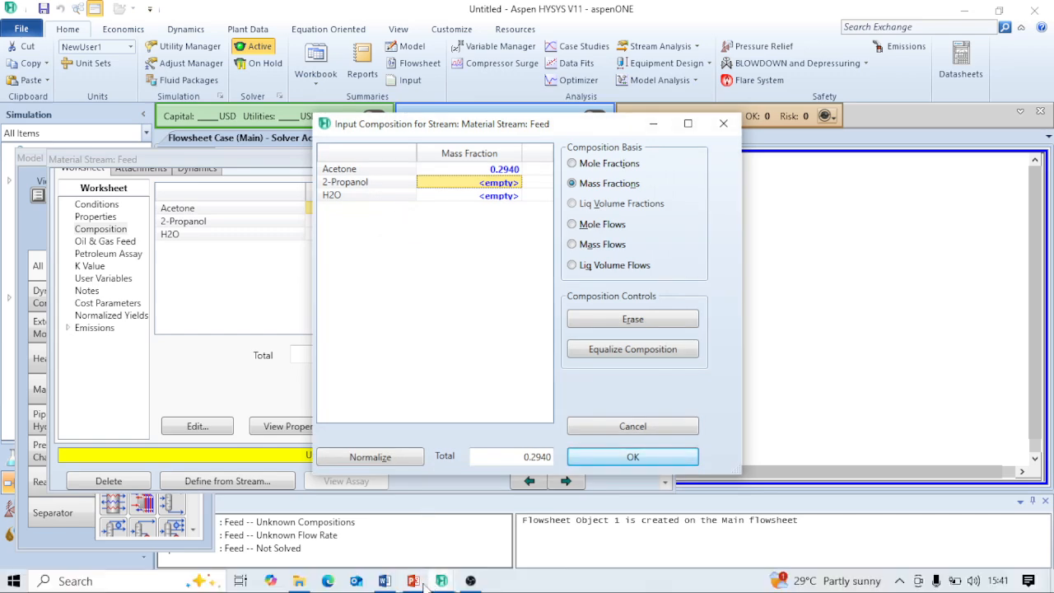
Recheck the PowerPoint slide and set 2-Propanol's mass fraction to 0.484 in the Aspen HYSYS composition input
{"action": "left_click", "coordinate": [416, 583]}
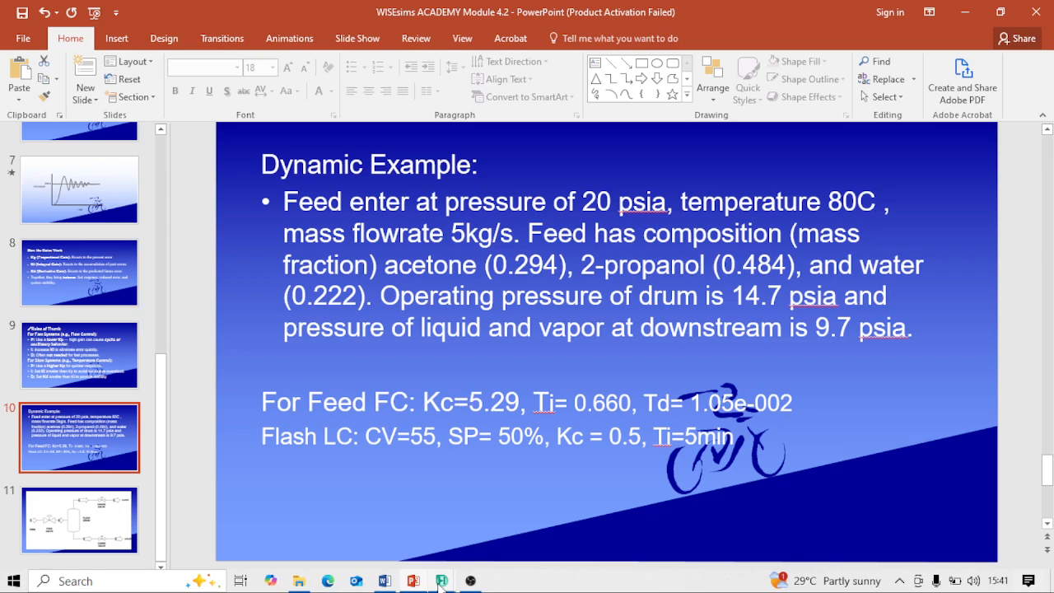
{"action": "mouse_move", "coordinate": [441, 583]}
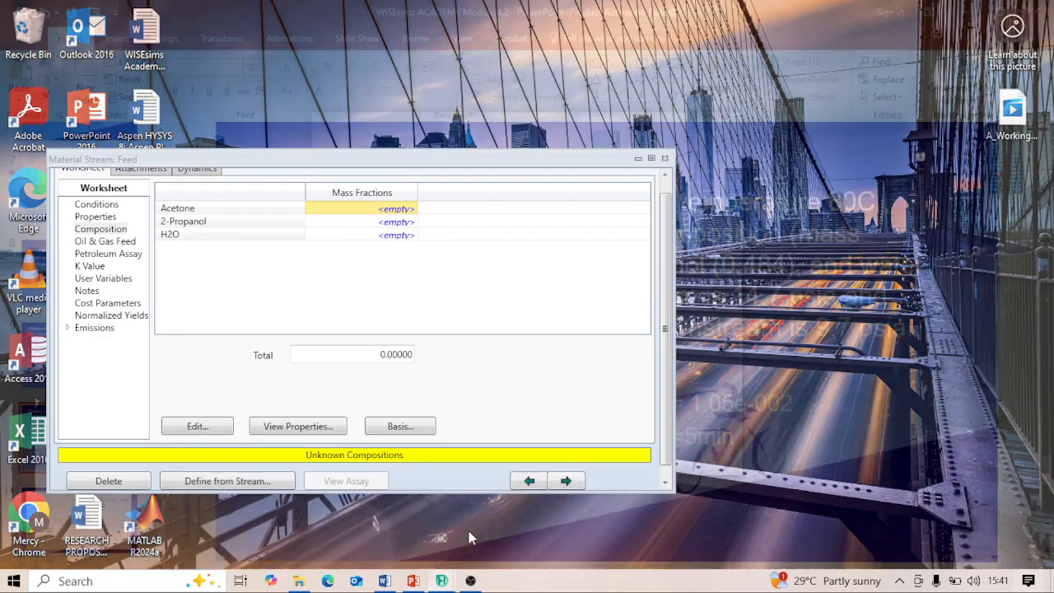
{"action": "left_click", "coordinate": [471, 535]}
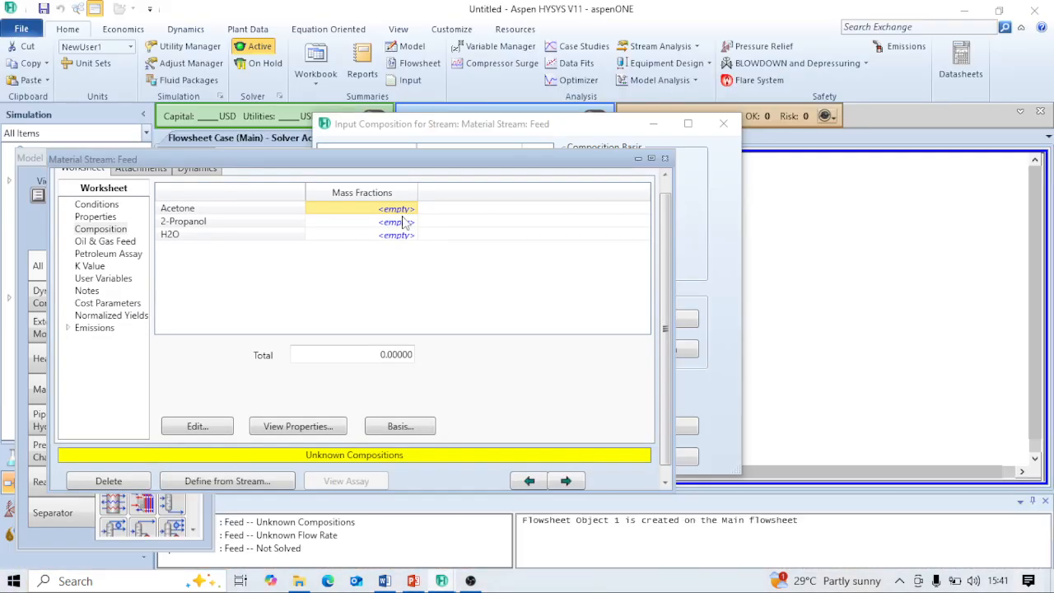
{"action": "left_click", "coordinate": [689, 242]}
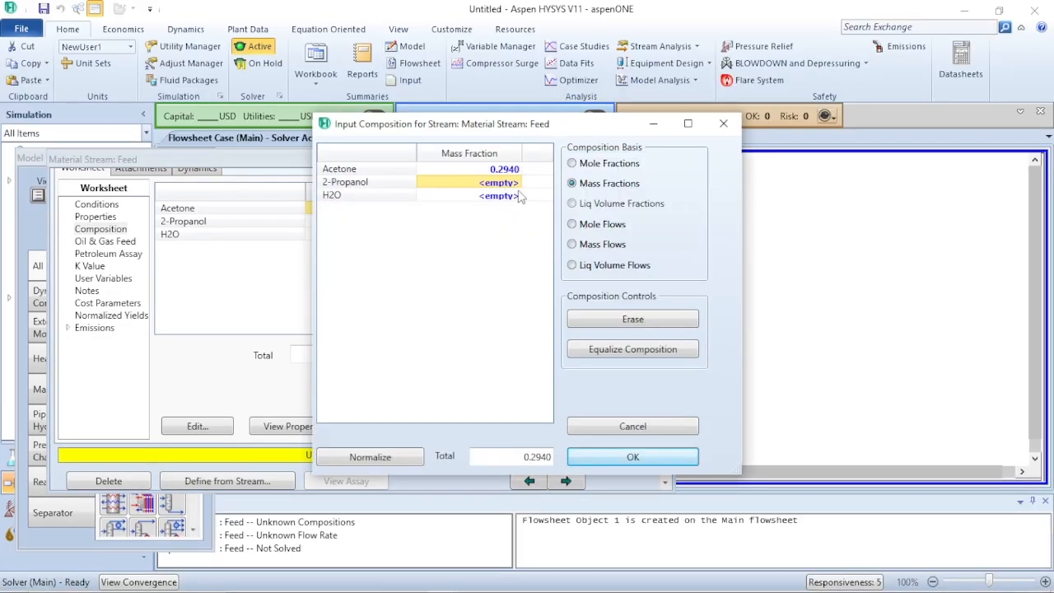
{"action": "type", "text": "0."}
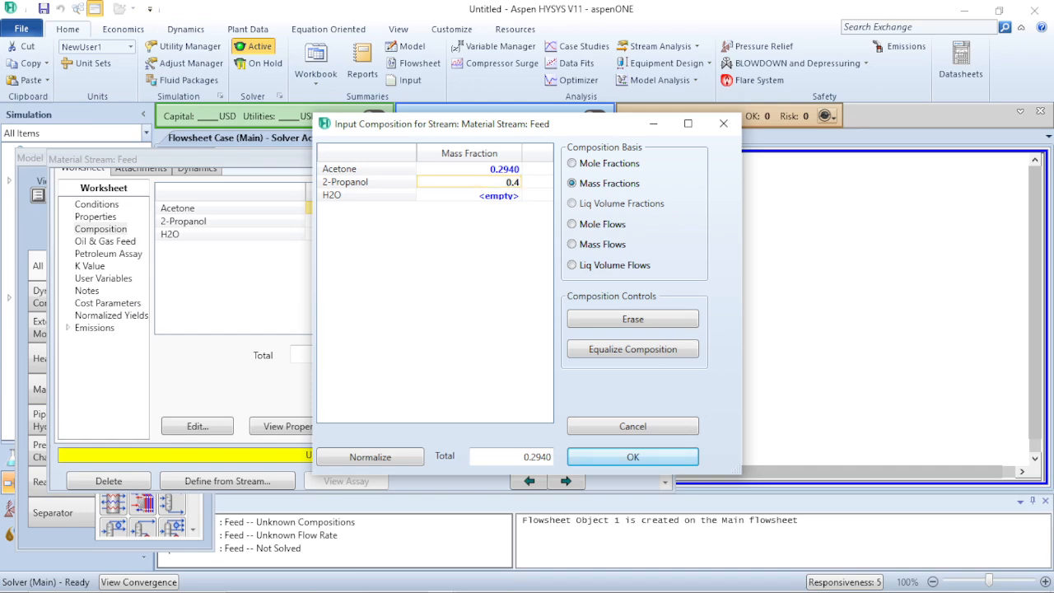
{"action": "type", "text": "484"}
{"action": "key", "text": "Return"}
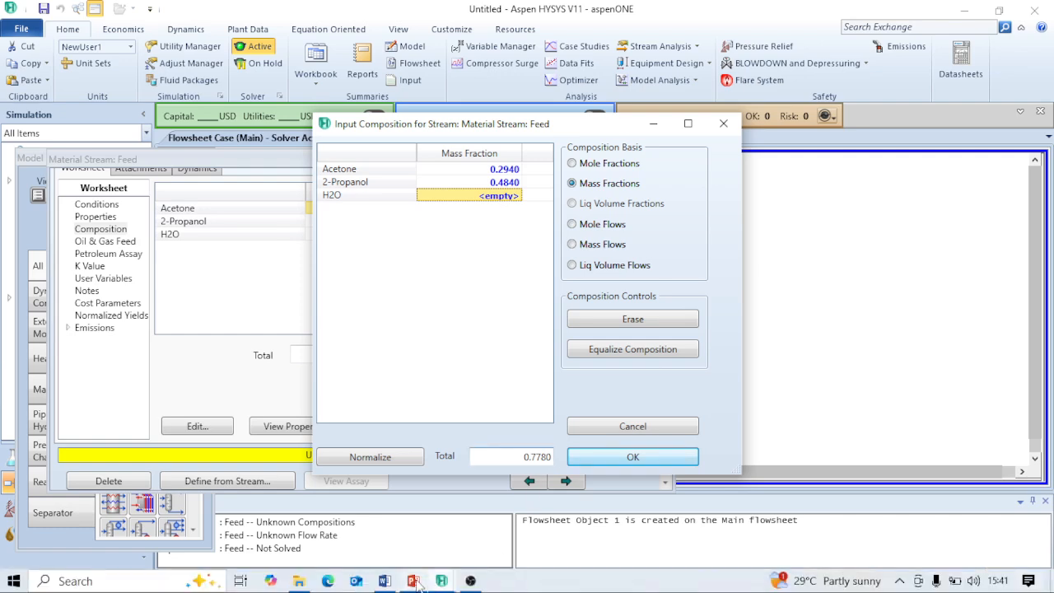
Consult the PowerPoint slide, set H2O's mass fraction to 0.222 in Aspen HYSYS, and accept the Feed composition
{"action": "left_click", "coordinate": [413, 582]}
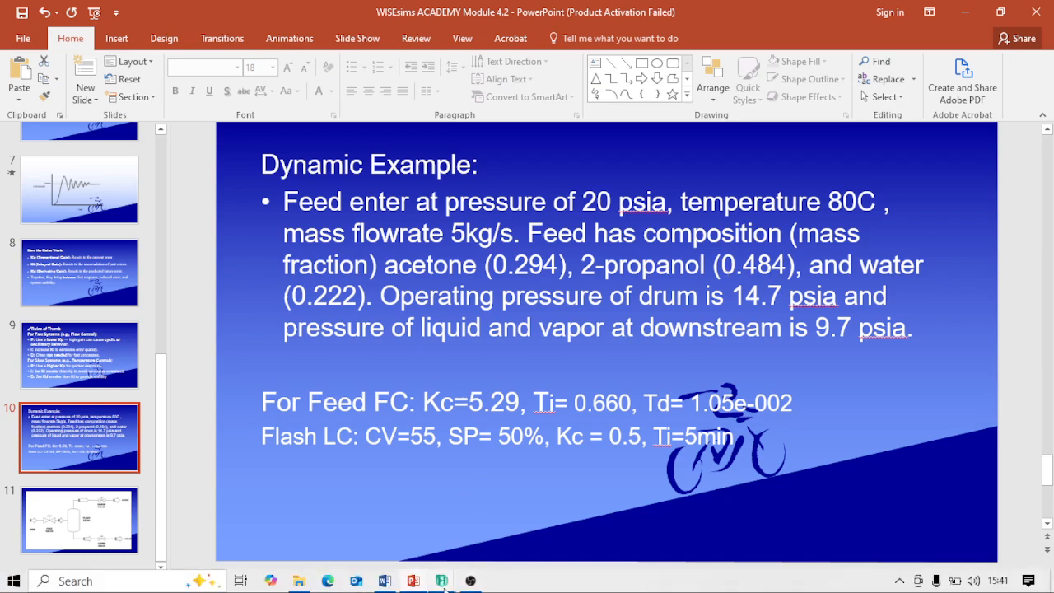
{"action": "mouse_move", "coordinate": [445, 584]}
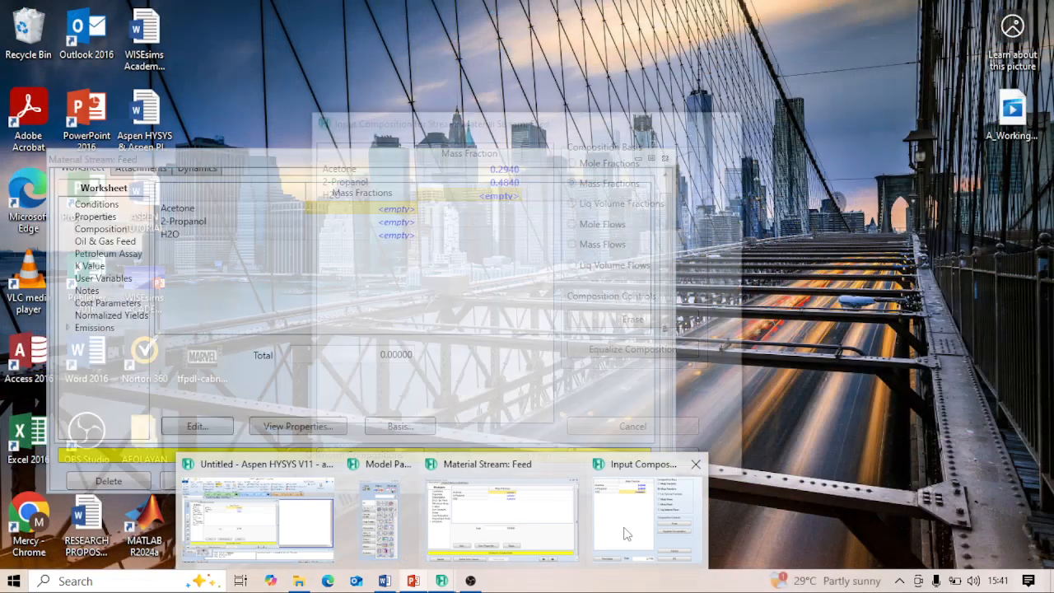
{"action": "left_click", "coordinate": [590, 479]}
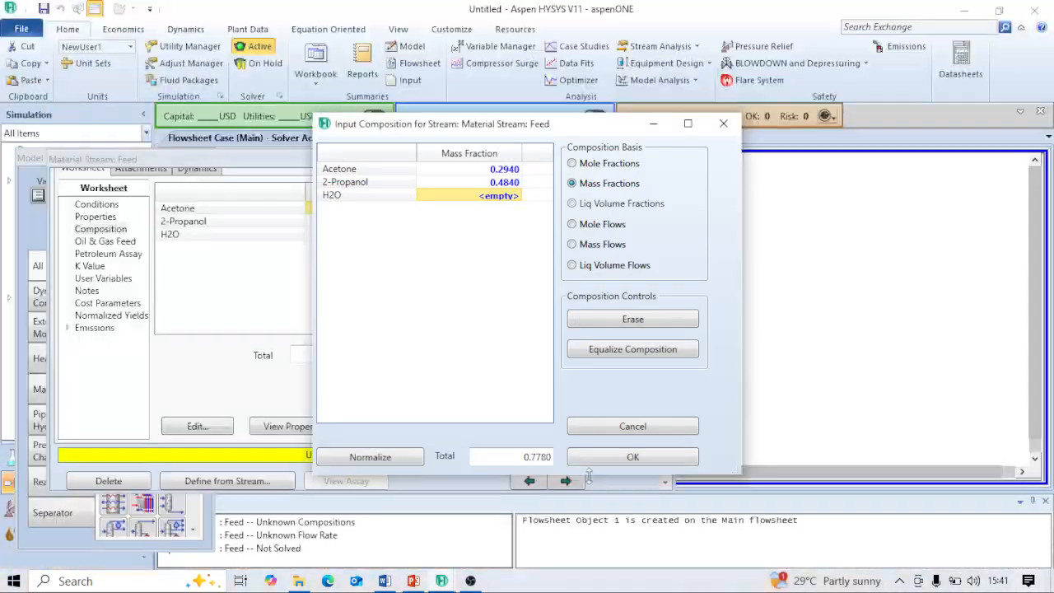
{"action": "type", "text": "0"}
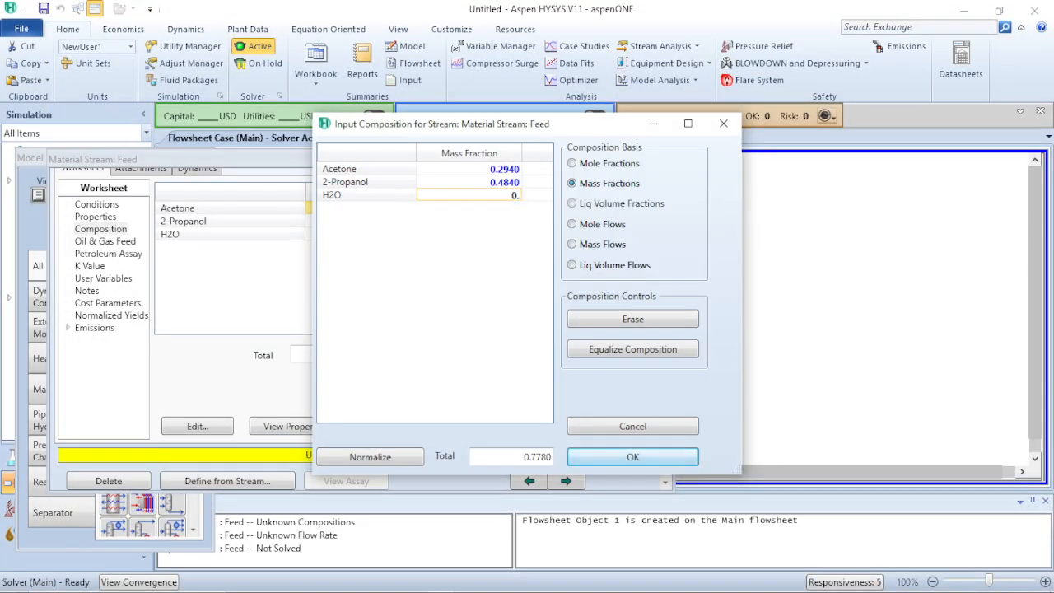
{"action": "type", "text": ".222"}
{"action": "key", "text": "Return"}
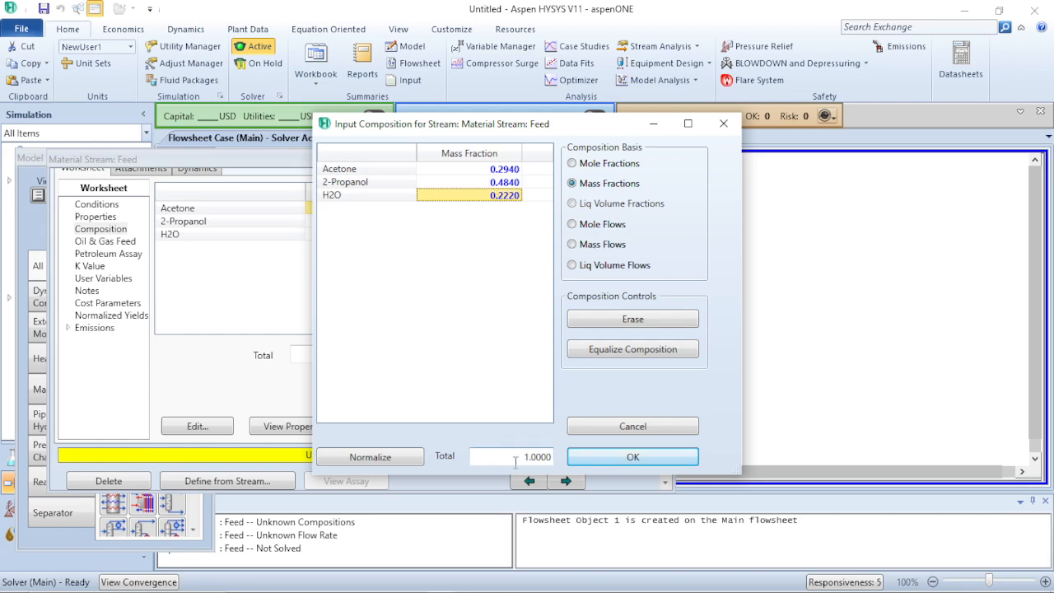
{"action": "left_click", "coordinate": [628, 458]}
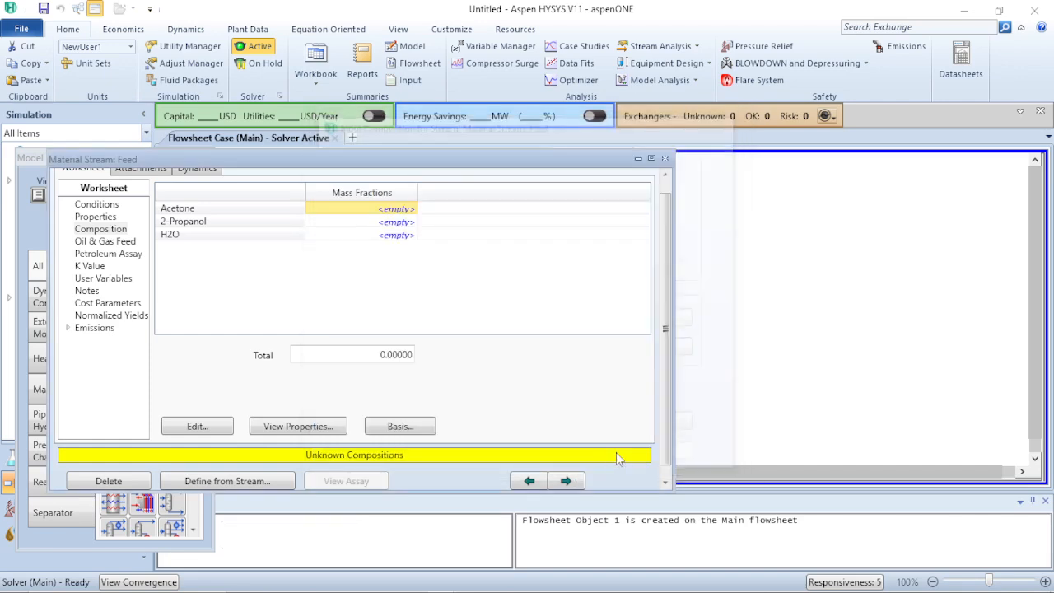
{"action": "left_click", "coordinate": [664, 158]}
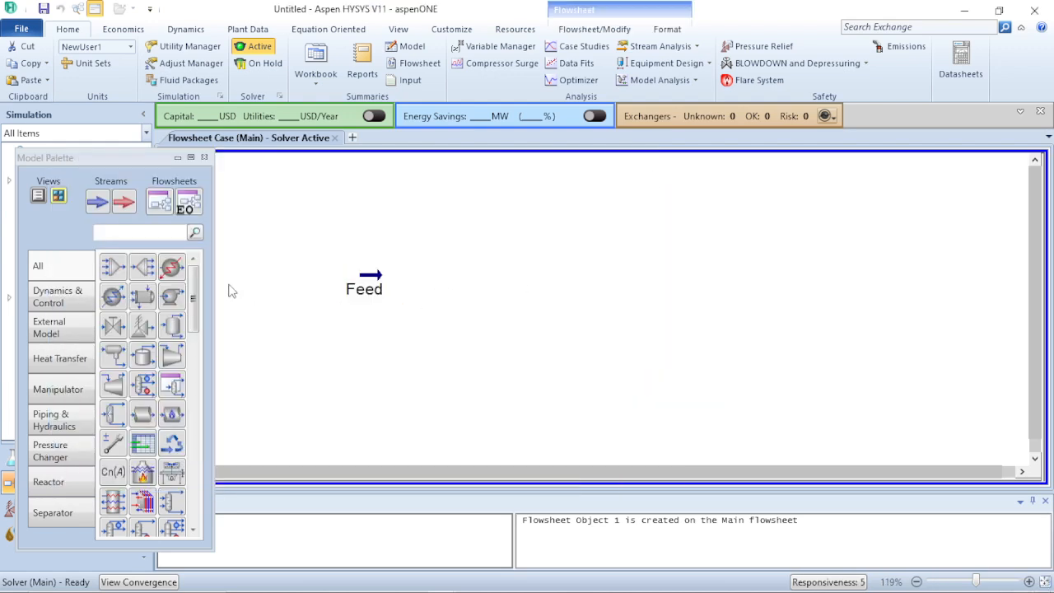
Add a valve beside the Feed stream with Feed as its inlet and a new outlet stream named V1 Out
{"action": "left_click", "coordinate": [113, 326]}
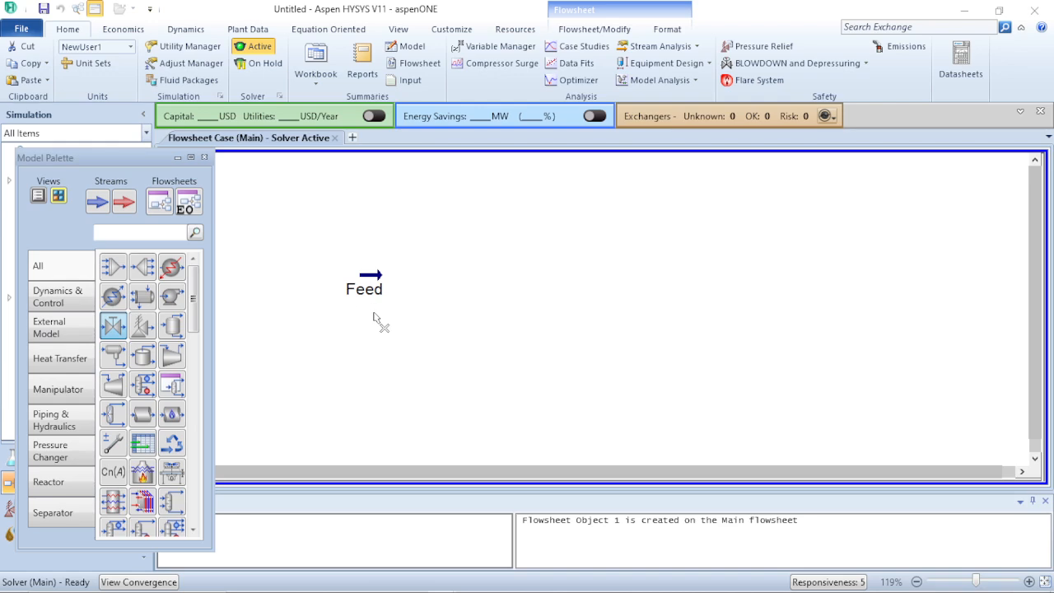
{"action": "left_click", "coordinate": [439, 298]}
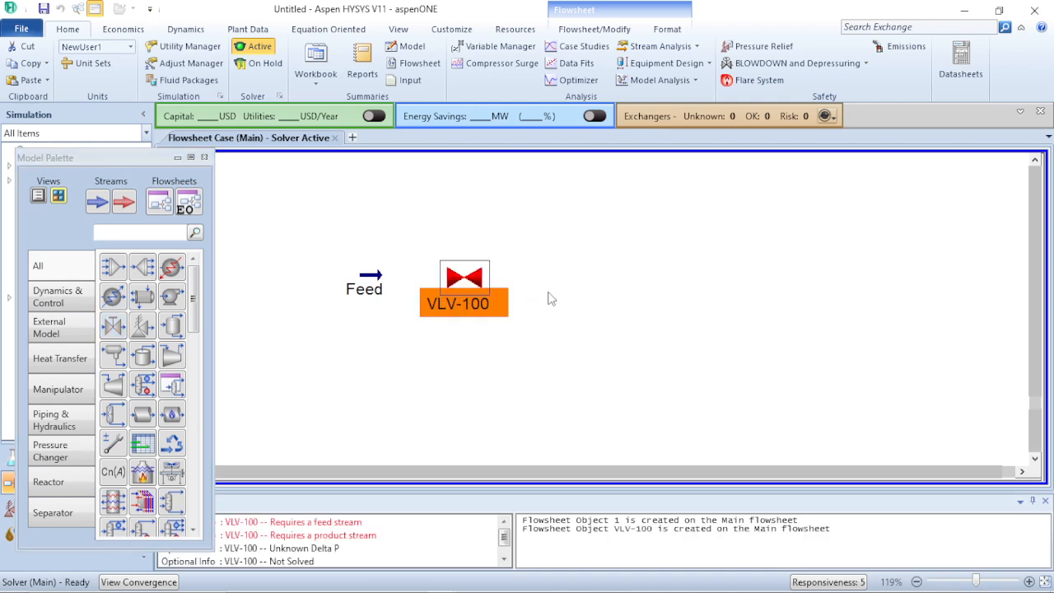
{"action": "double_click", "coordinate": [462, 286]}
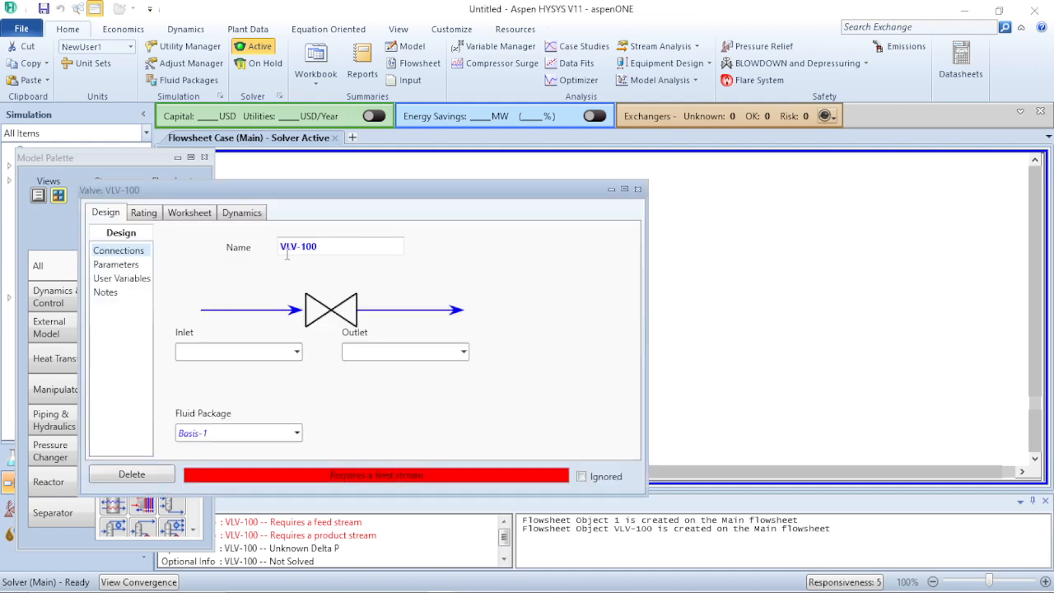
{"action": "left_click", "coordinate": [297, 352]}
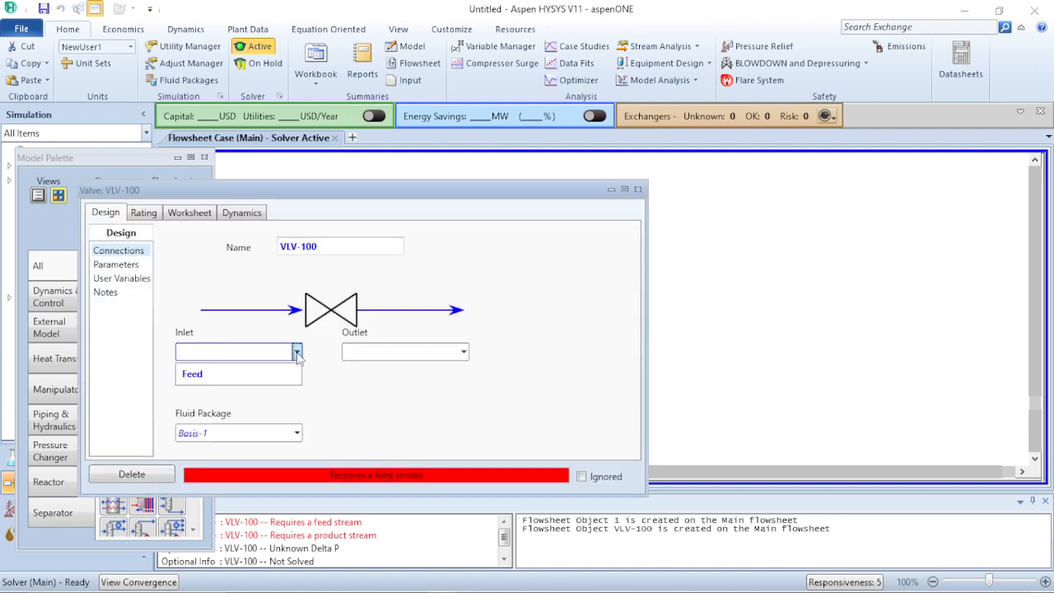
{"action": "left_click", "coordinate": [262, 372]}
{"action": "left_click", "coordinate": [393, 350]}
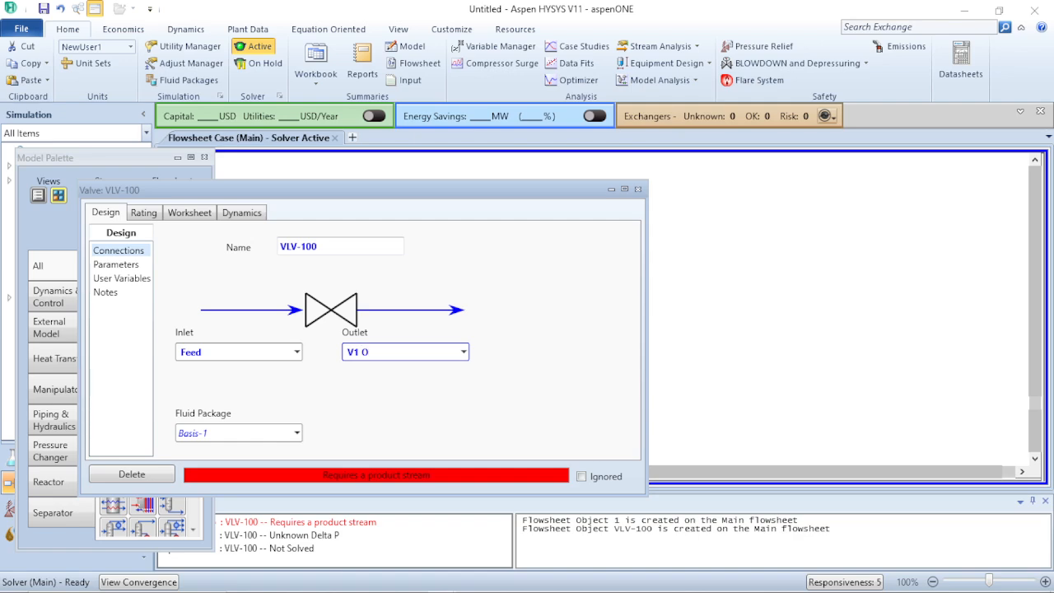
{"action": "key", "text": "Return"}
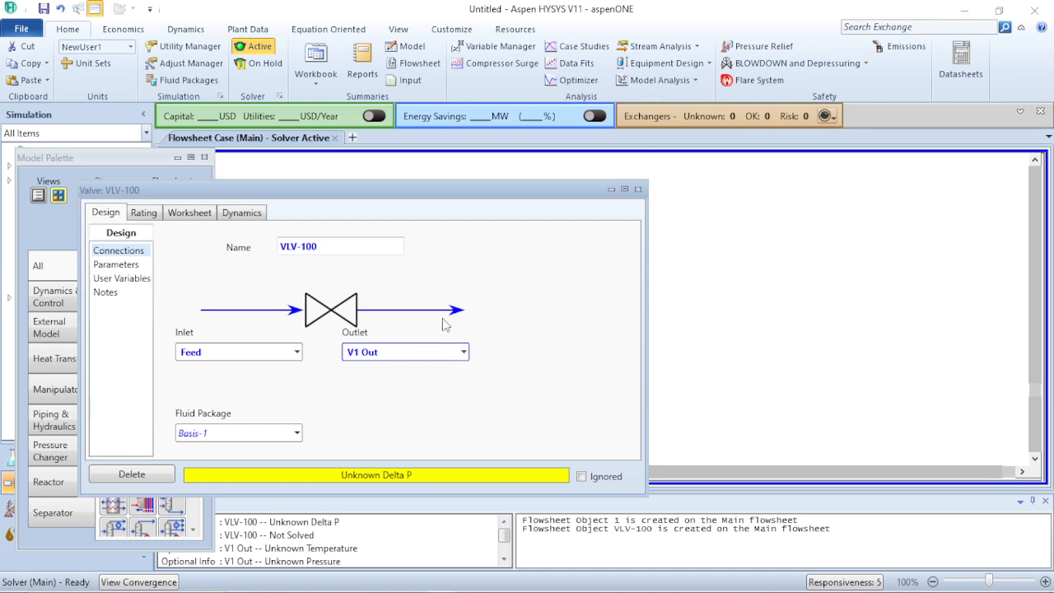
{"action": "left_click", "coordinate": [638, 190]}
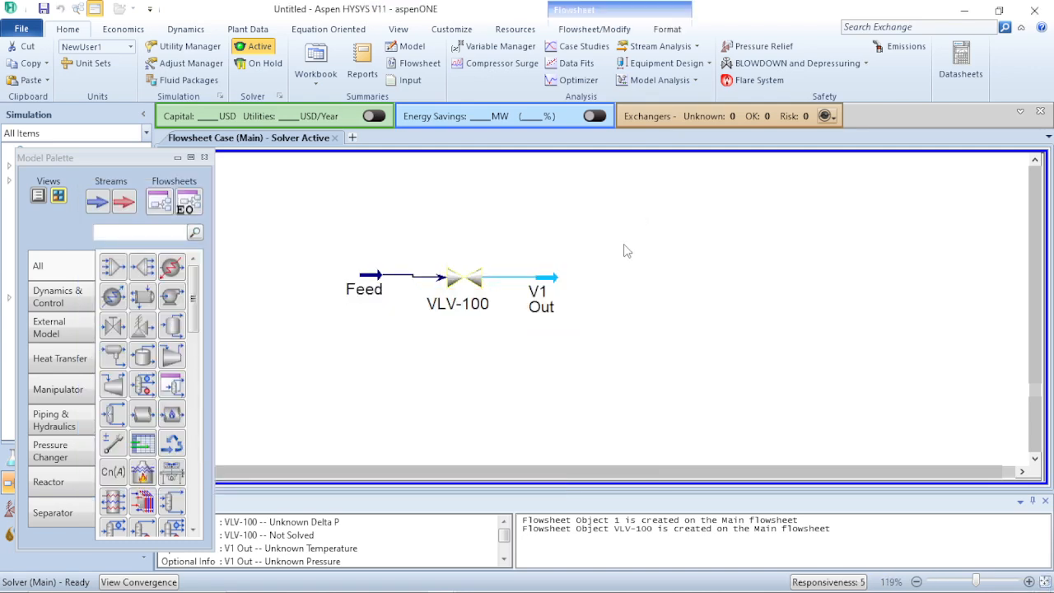
Align the Feed stream with the valve and place a vertical separator just beyond the V1 Out stream
{"action": "left_click", "coordinate": [367, 292]}
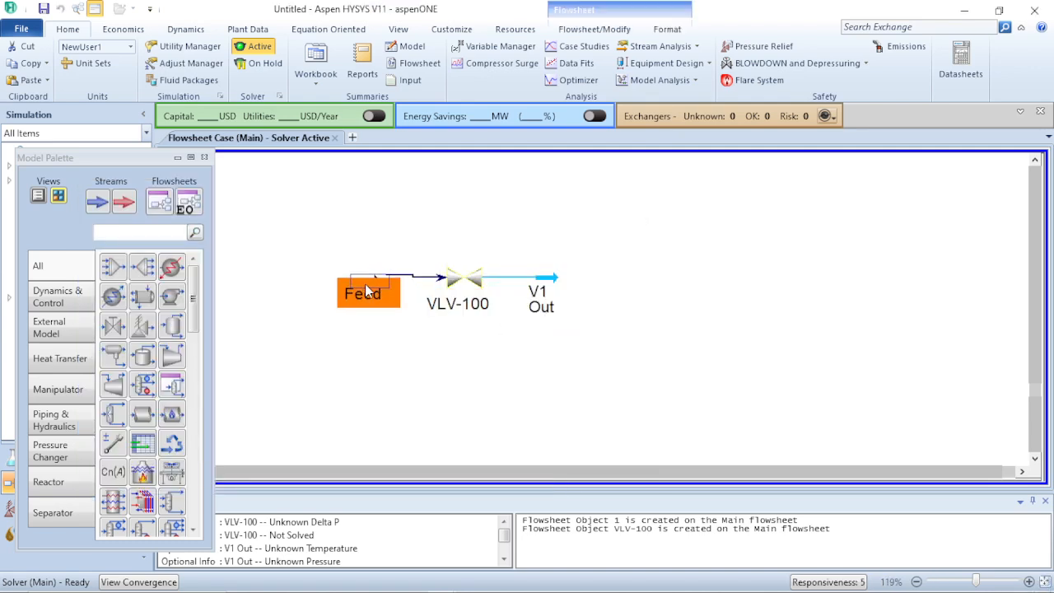
{"action": "left_click", "coordinate": [383, 389]}
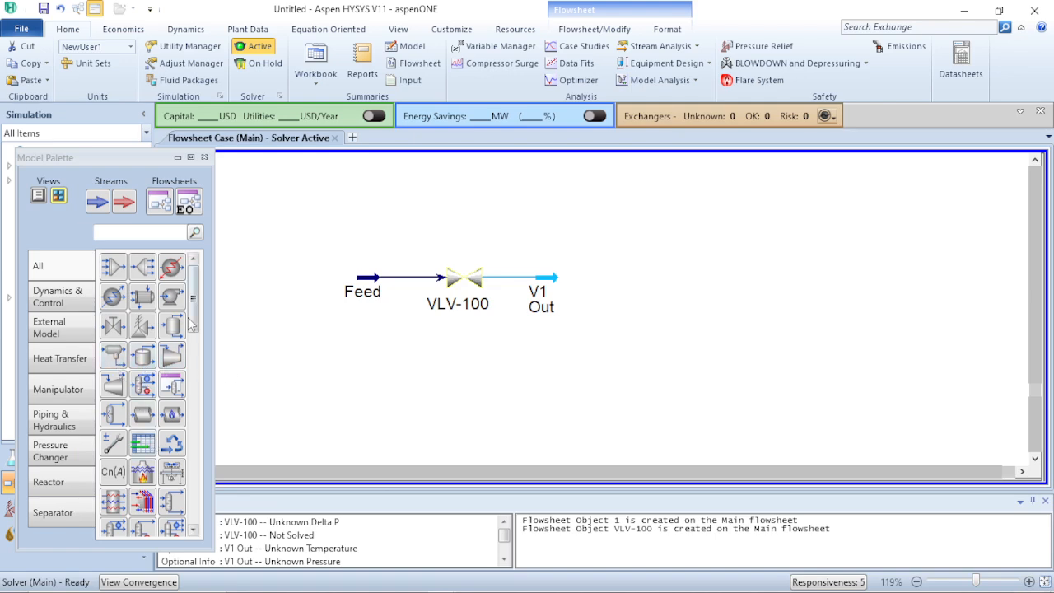
{"action": "left_click_drag", "start_coordinate": [172, 325], "coordinate": [589, 325]}
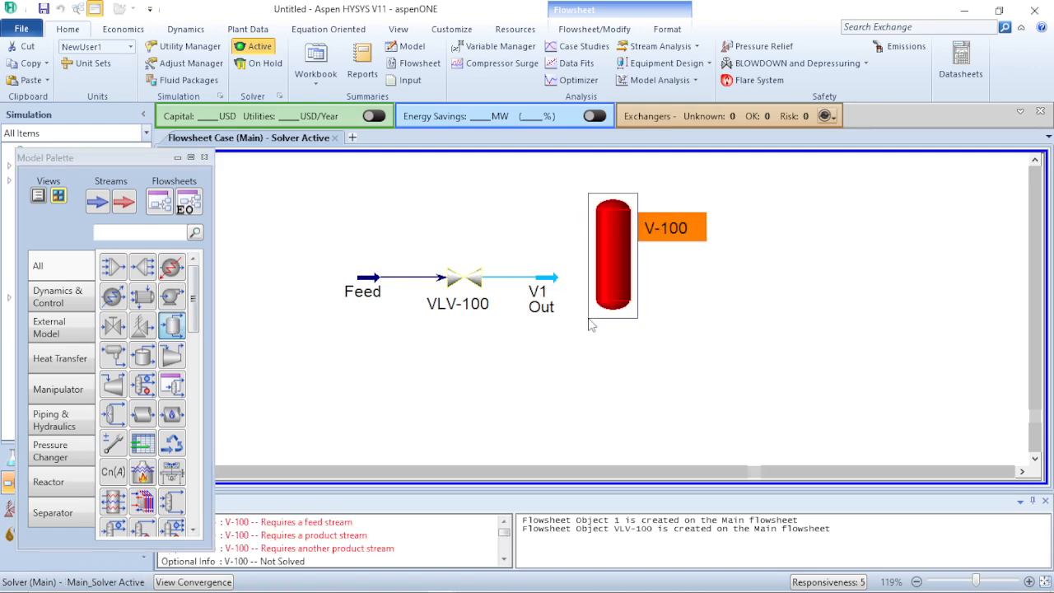
{"action": "left_click_drag", "start_coordinate": [624, 264], "coordinate": [631, 282]}
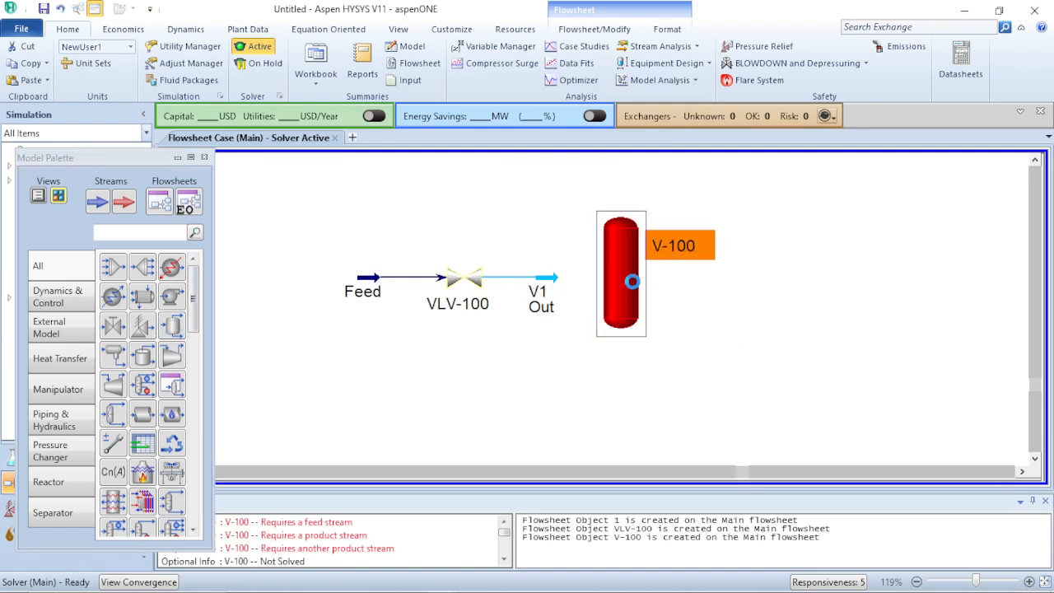
Connect the separator with V1 Out as inlet, VAP as vapour outlet and LIQ as liquid outlet
{"action": "double_click", "coordinate": [631, 281]}
{"action": "left_click", "coordinate": [300, 299]}
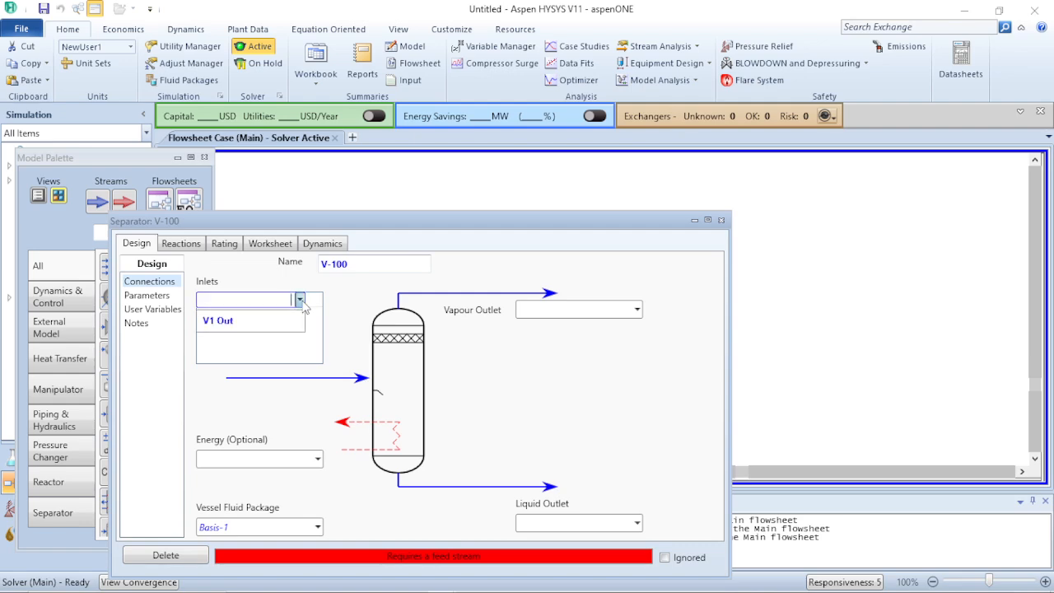
{"action": "left_click", "coordinate": [288, 321]}
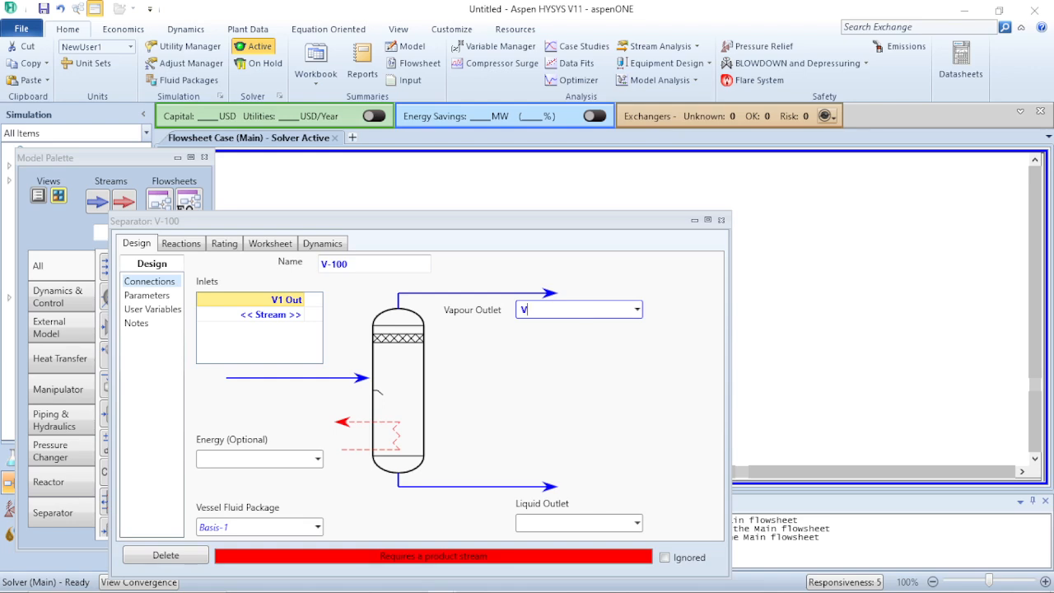
{"action": "type", "text": "VAP"}
{"action": "key", "text": "Return"}
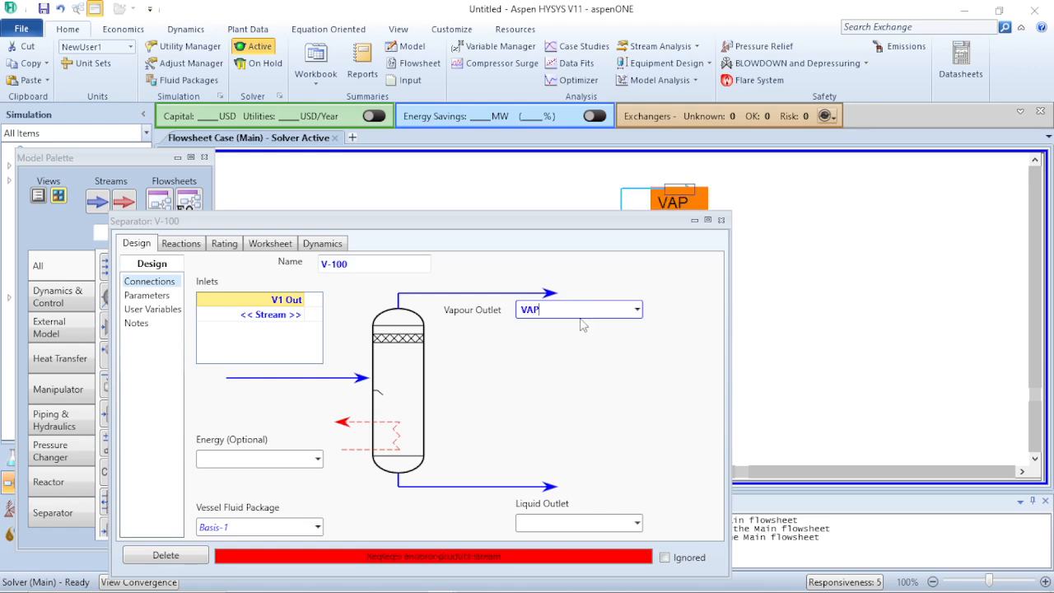
{"action": "left_click", "coordinate": [566, 520]}
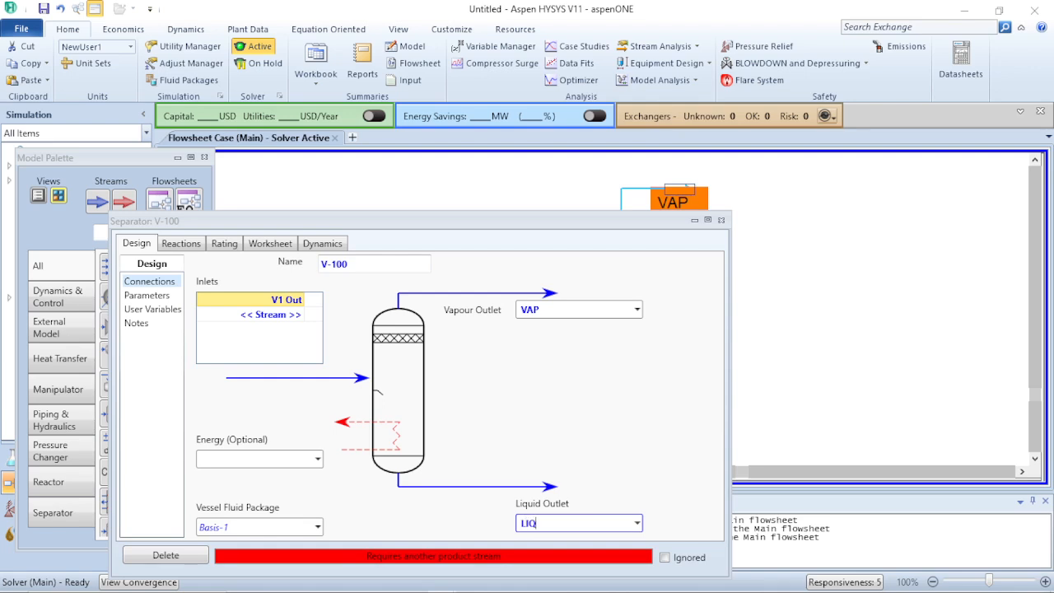
{"action": "key", "text": "Return"}
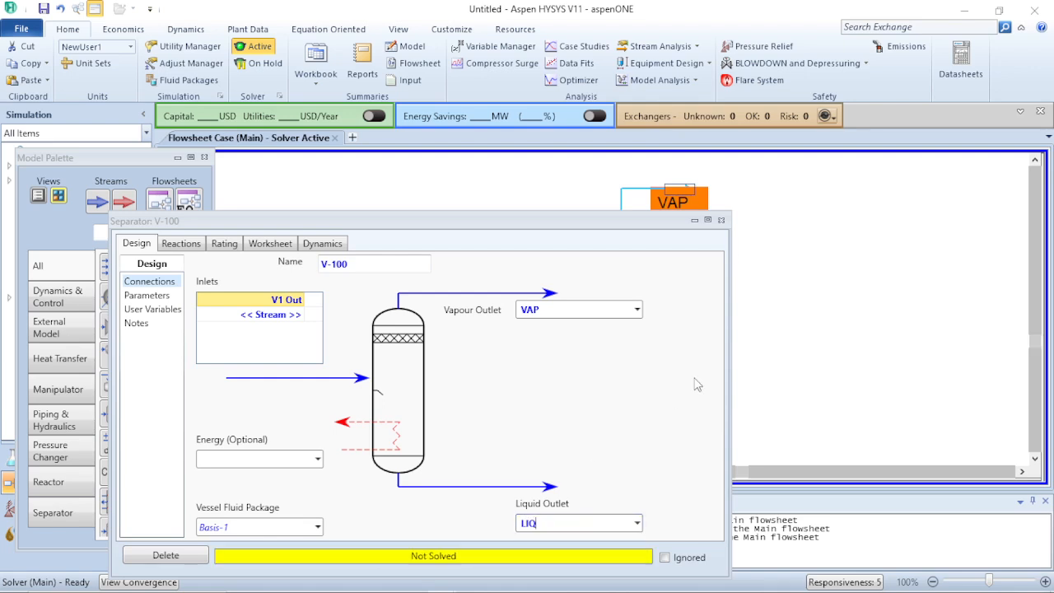
{"action": "left_click", "coordinate": [720, 220]}
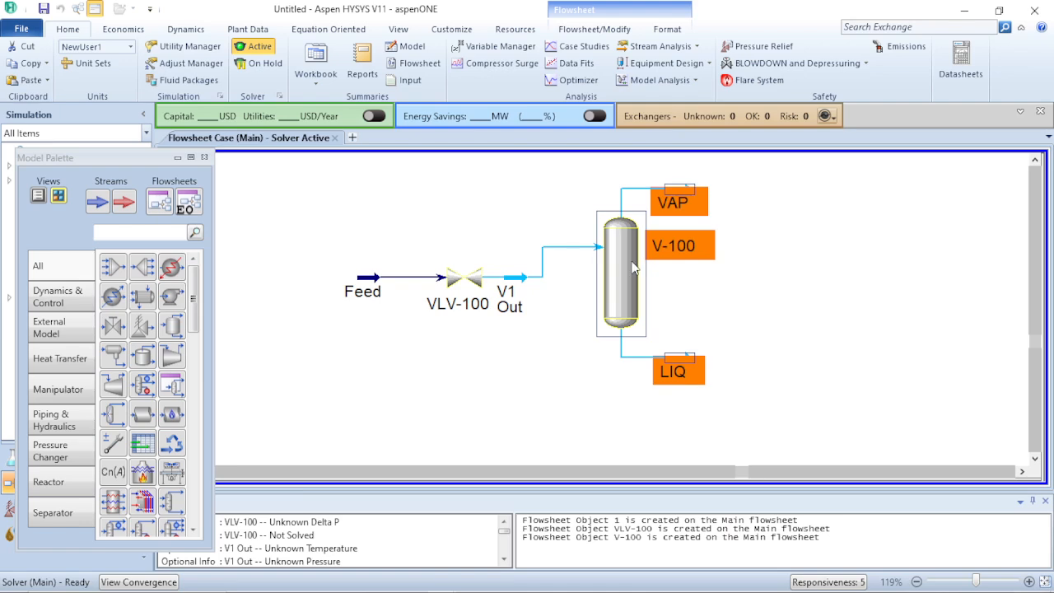
Align the separator's inlet with the V1 Out stream and place one valve beyond VAP and another beyond LIQ
{"action": "left_click_drag", "start_coordinate": [636, 269], "coordinate": [635, 297]}
{"action": "left_click", "coordinate": [522, 265]}
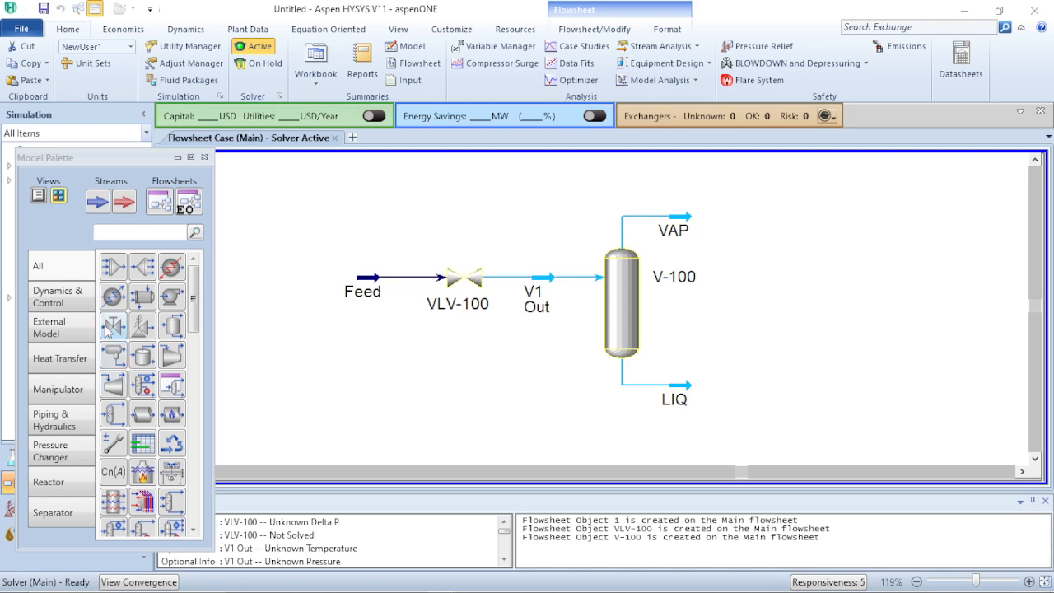
{"action": "left_click_drag", "start_coordinate": [113, 326], "coordinate": [792, 239]}
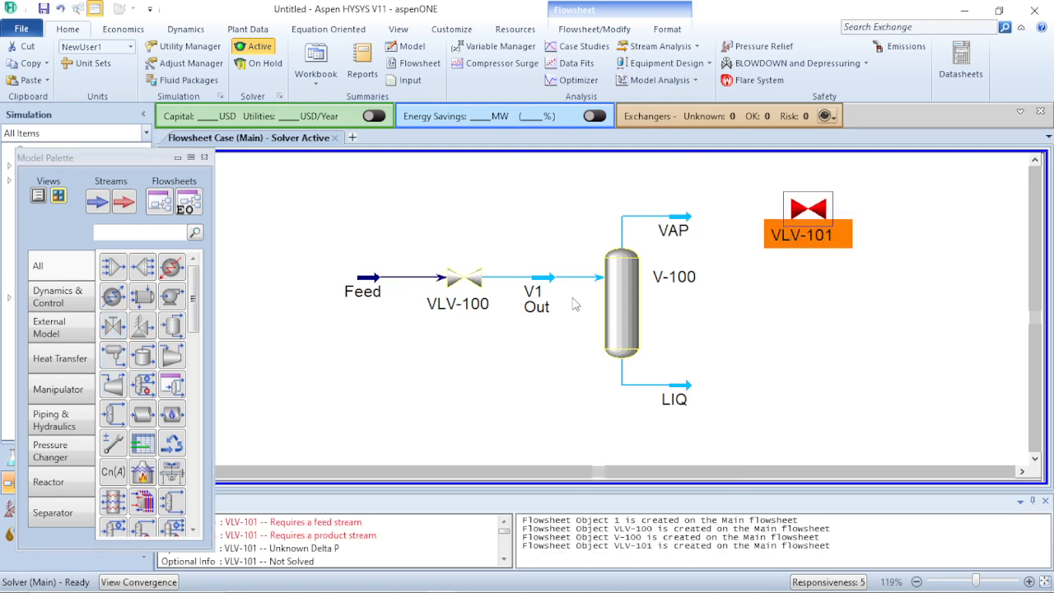
{"action": "left_click_drag", "start_coordinate": [112, 325], "coordinate": [819, 406]}
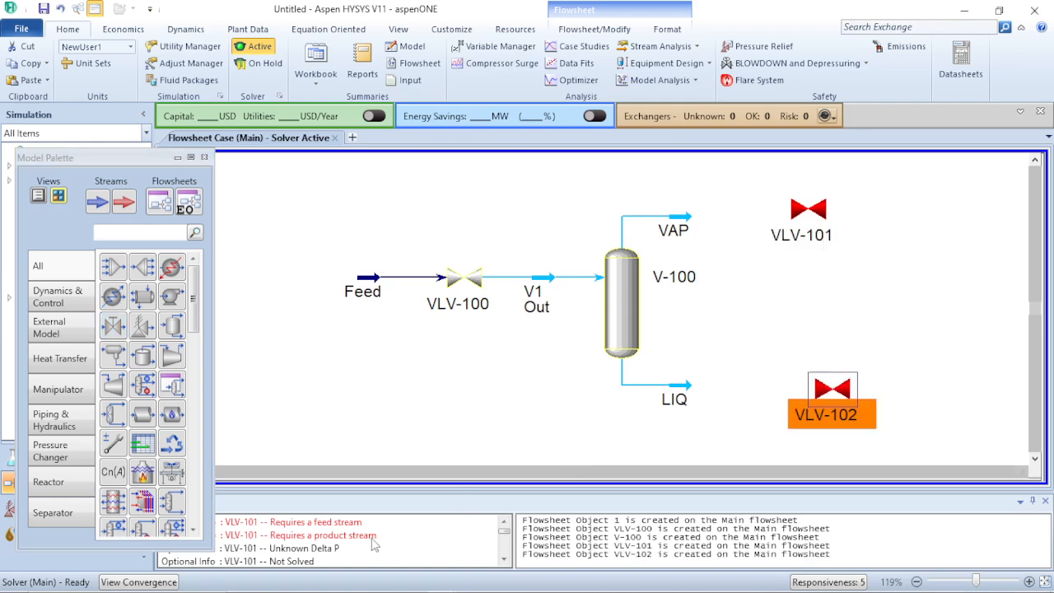
Switch to PowerPoint to examine the flash drum process diagram on slide 11, and return to Aspen HYSYS
{"action": "mouse_move", "coordinate": [447, 583]}
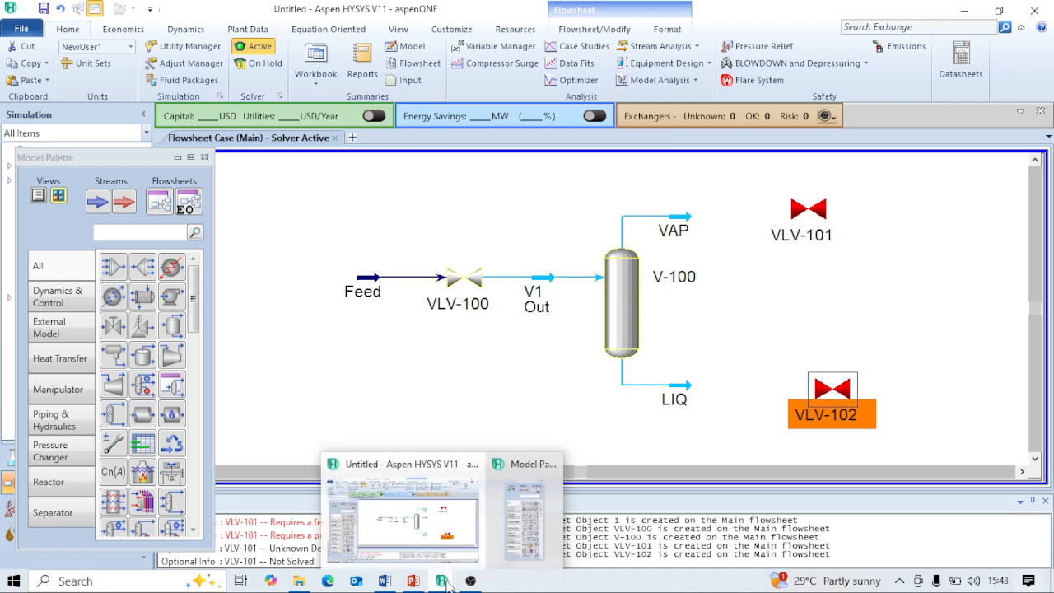
{"action": "left_click", "coordinate": [422, 521]}
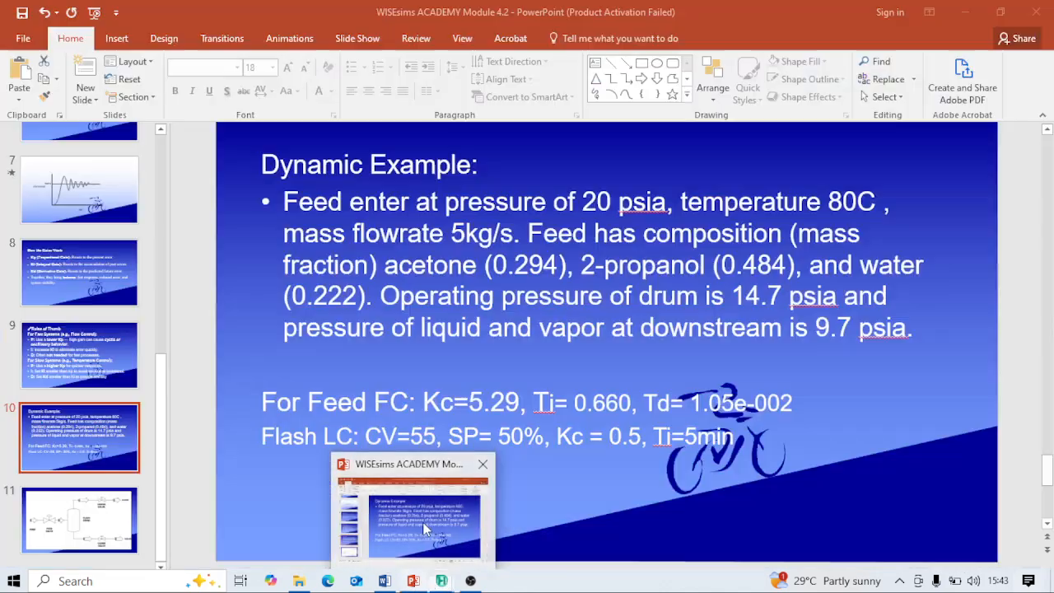
{"action": "left_click", "coordinate": [115, 527]}
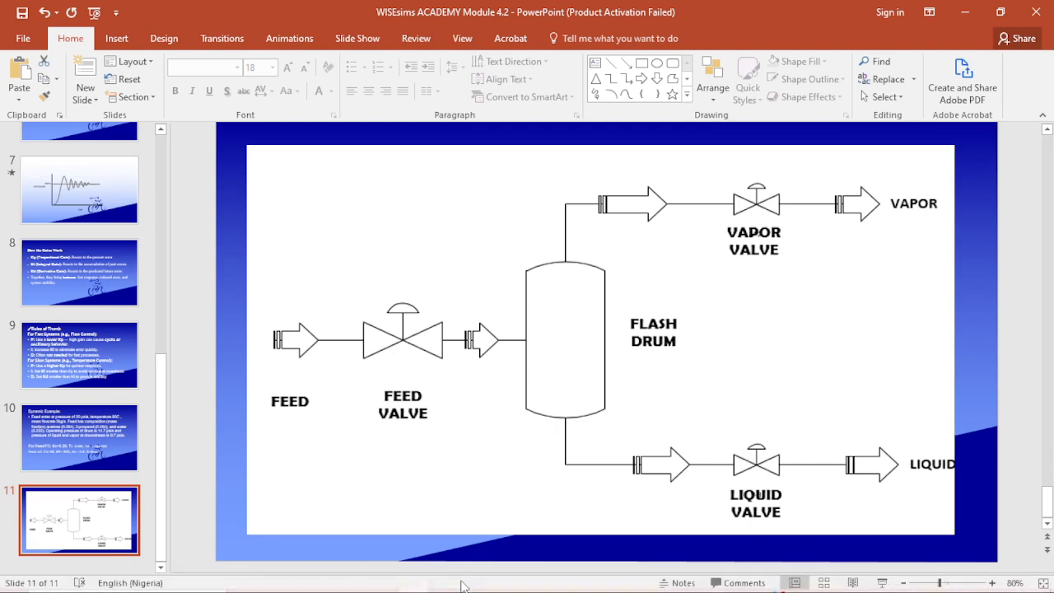
{"action": "mouse_move", "coordinate": [448, 589]}
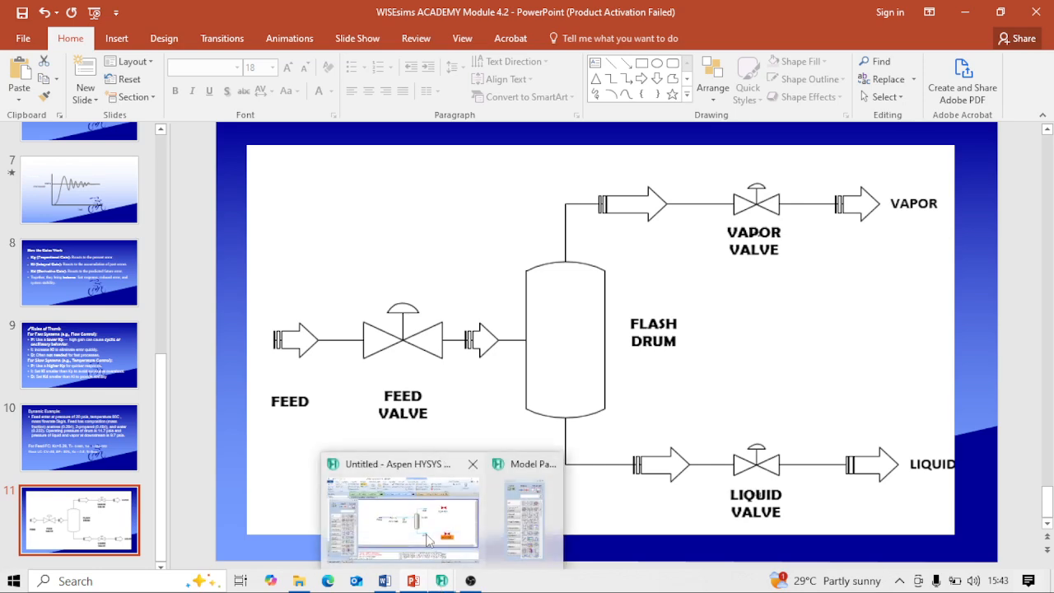
{"action": "left_click", "coordinate": [428, 540]}
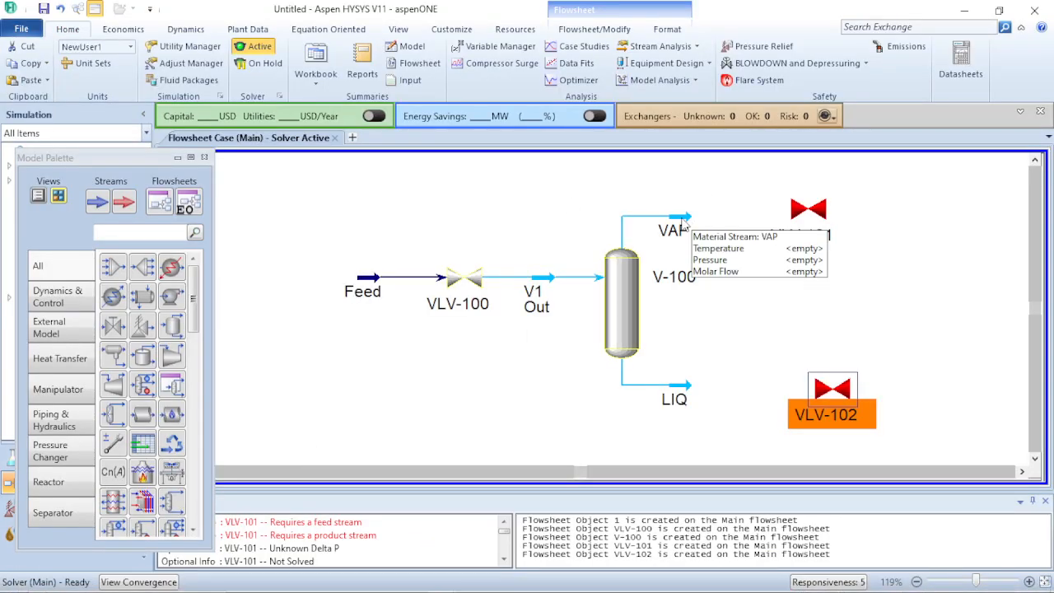
Rename the separator as Flash Drum
{"action": "double_click", "coordinate": [684, 278]}
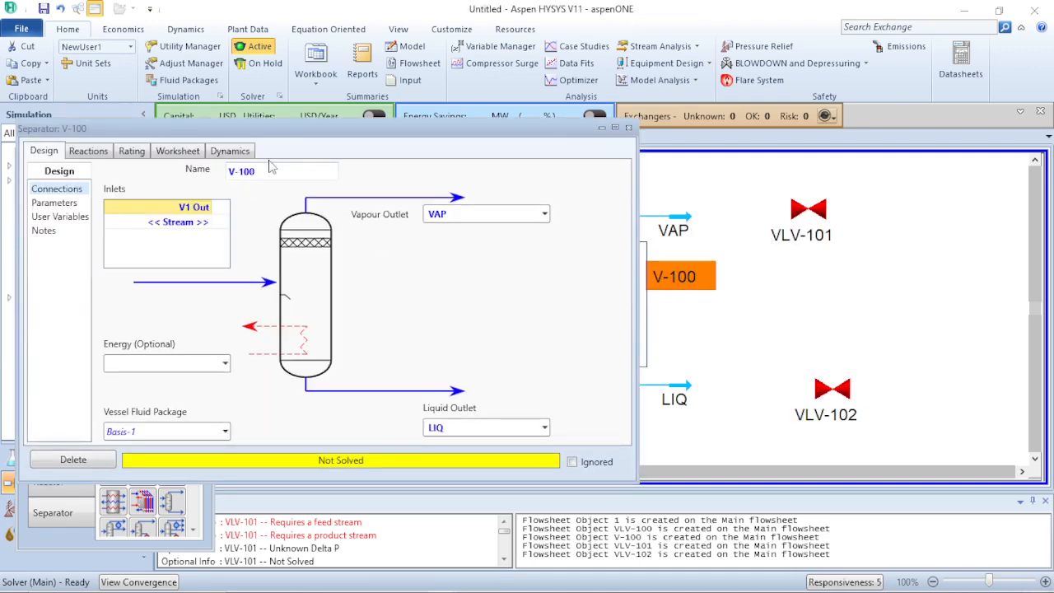
{"action": "left_click", "coordinate": [268, 171]}
{"action": "type", "text": "t"}
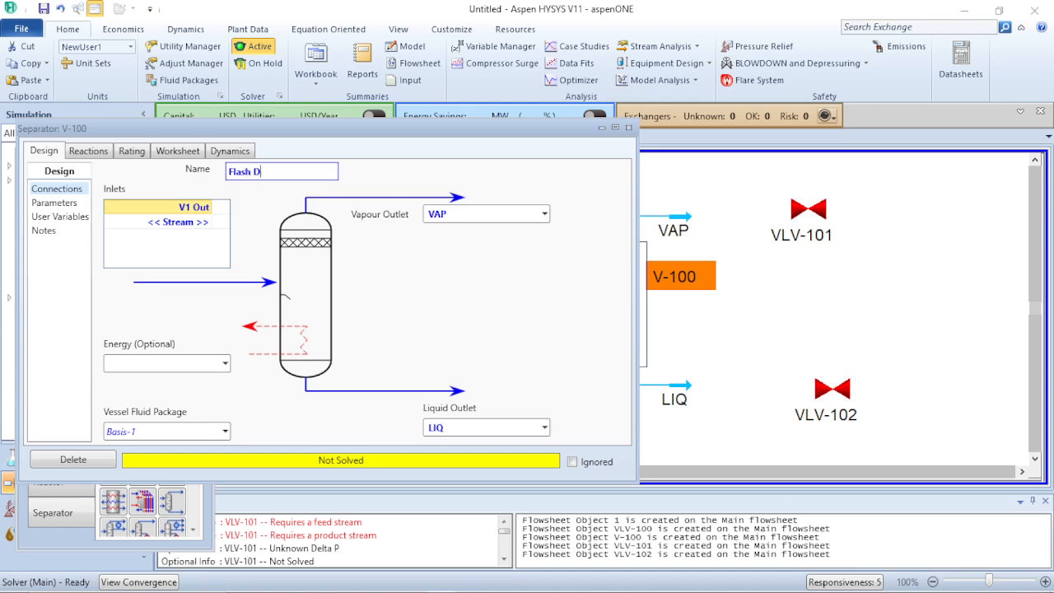
{"action": "key", "text": "Return"}
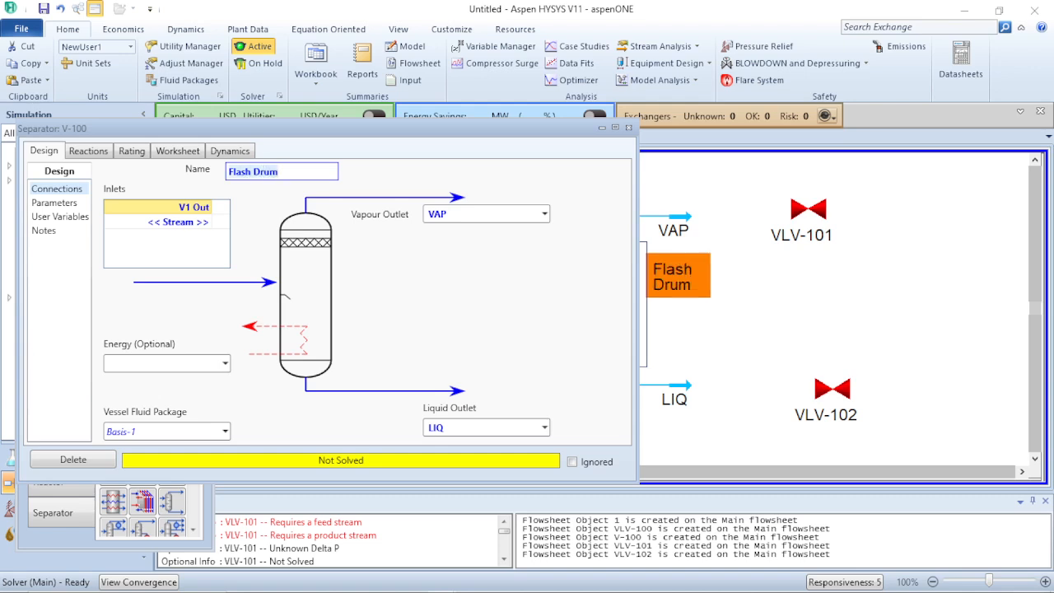
{"action": "left_click", "coordinate": [662, 316]}
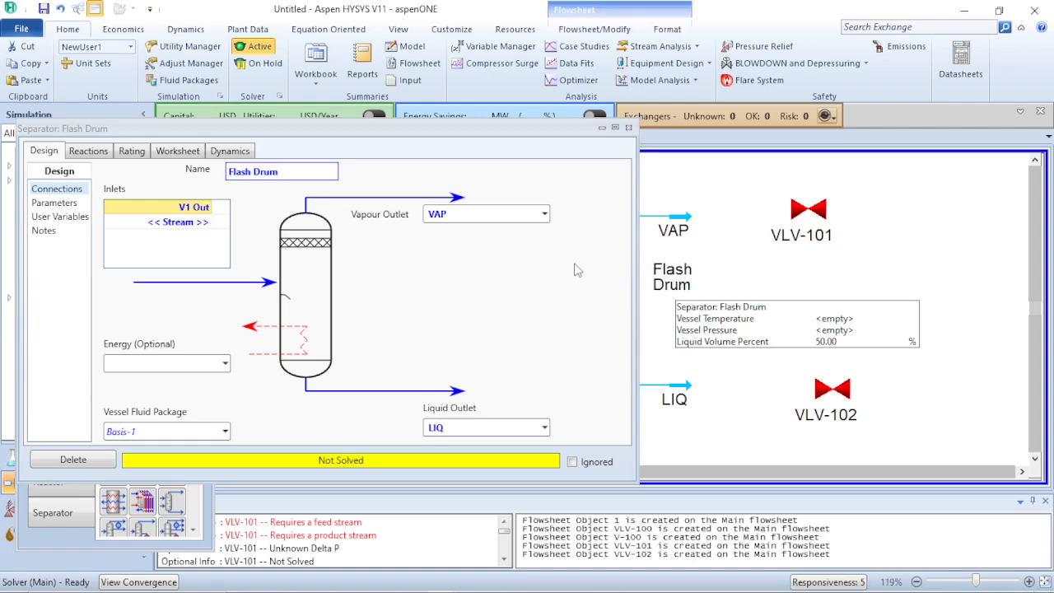
{"action": "left_click", "coordinate": [628, 127]}
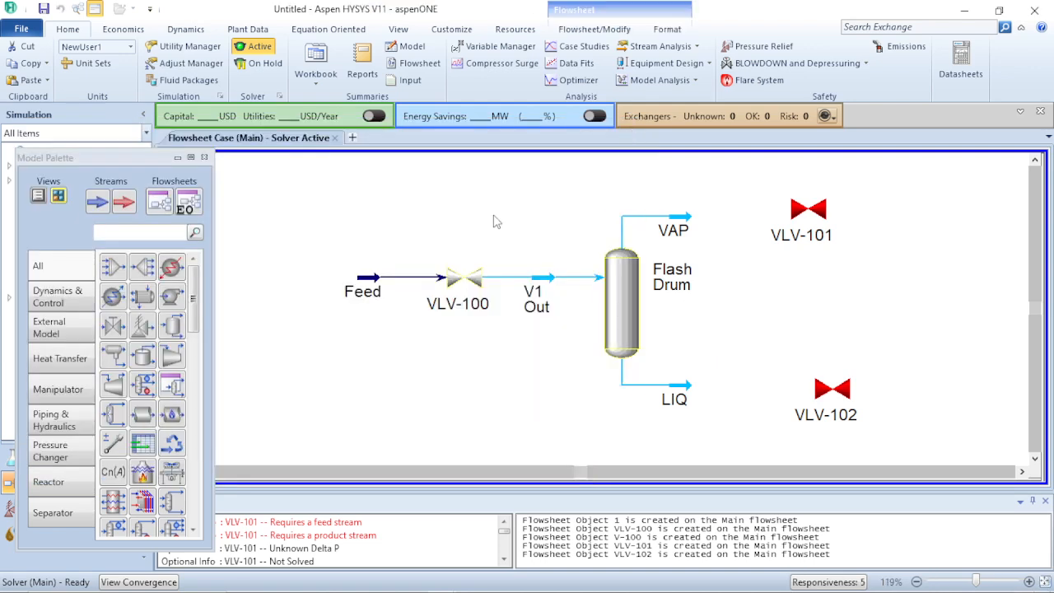
{"action": "left_click", "coordinate": [687, 280]}
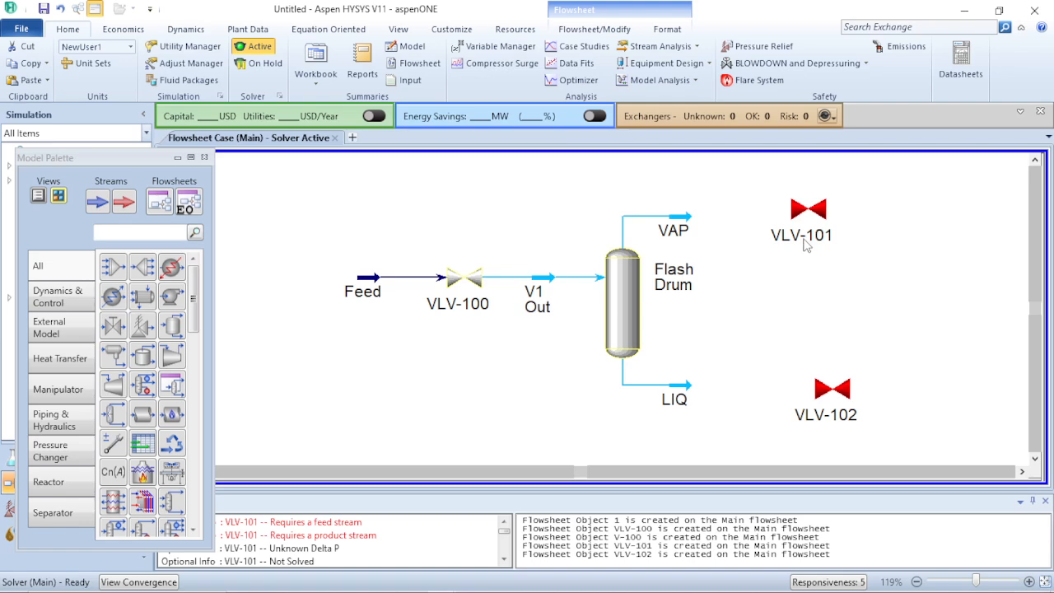
Connect valve VLV-101 with VAP as its inlet and a new outlet stream named Vapor
{"action": "left_click", "coordinate": [808, 211]}
{"action": "double_click", "coordinate": [810, 211]}
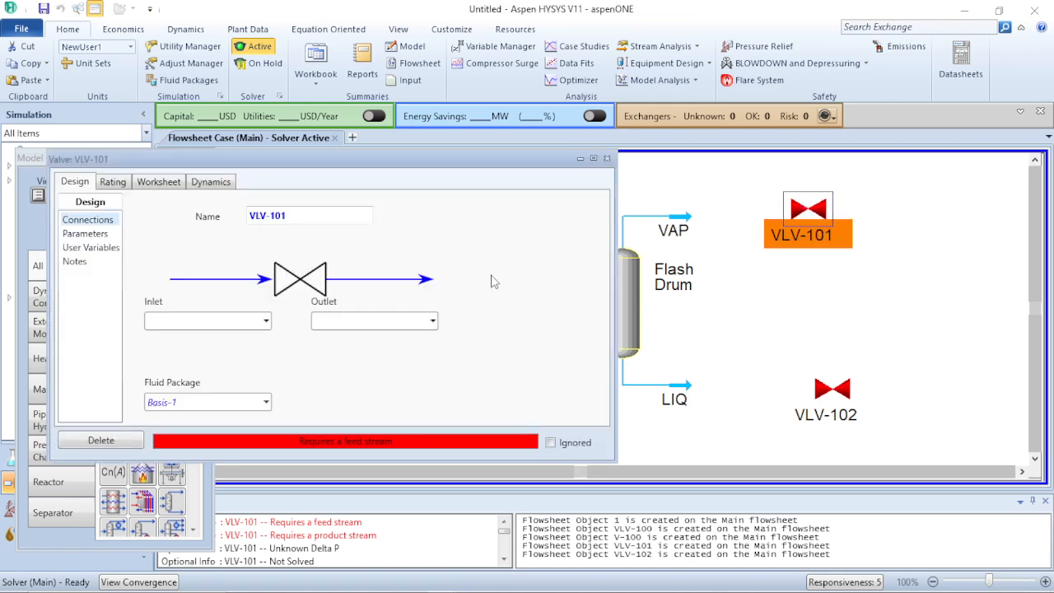
{"action": "left_click", "coordinate": [266, 322]}
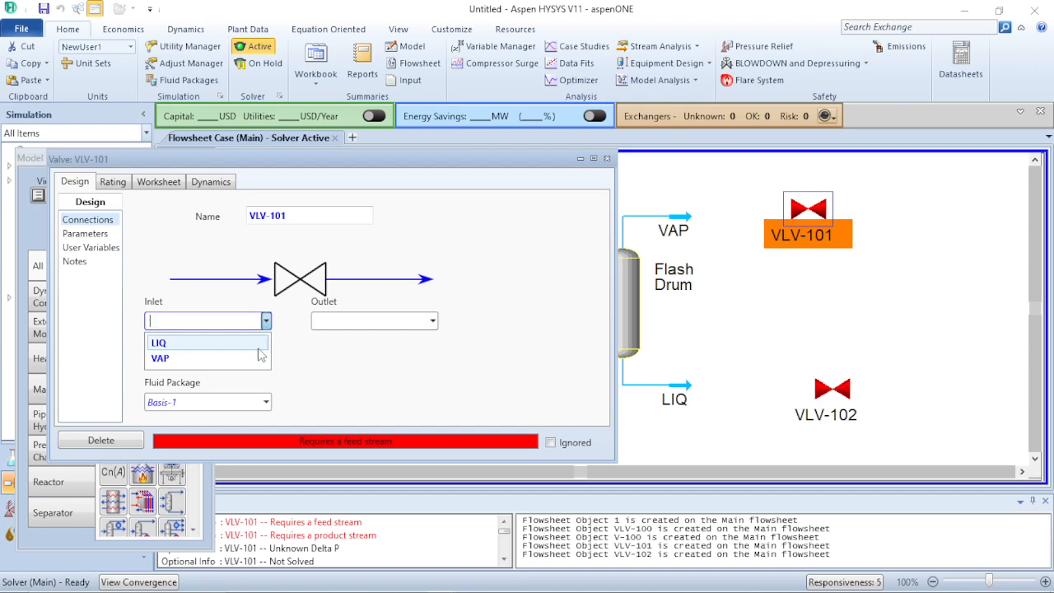
{"action": "left_click", "coordinate": [256, 358]}
{"action": "left_click", "coordinate": [378, 319]}
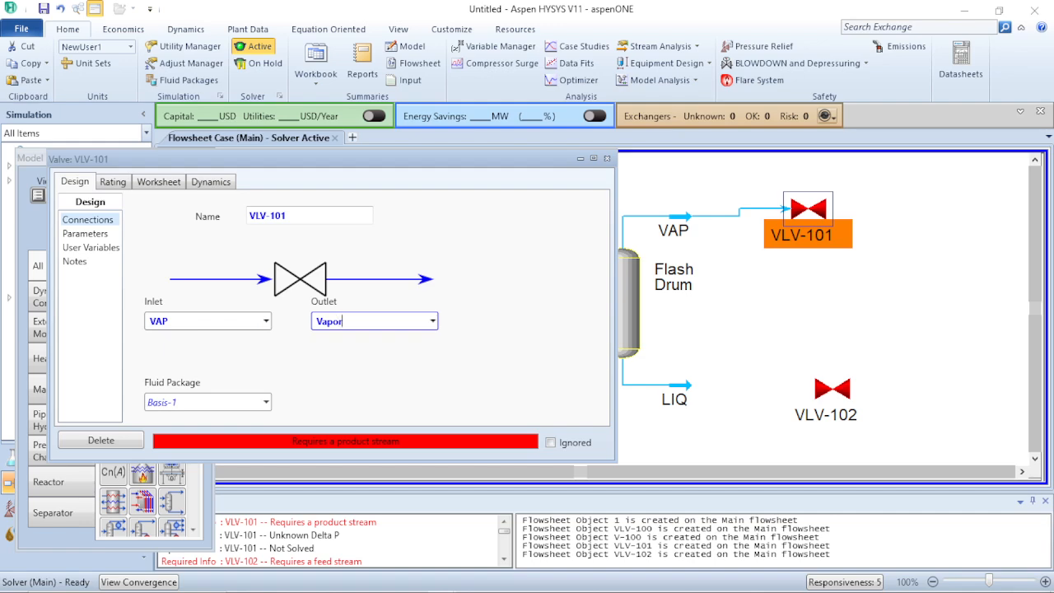
{"action": "key", "text": "Return"}
{"action": "left_click", "coordinate": [607, 158]}
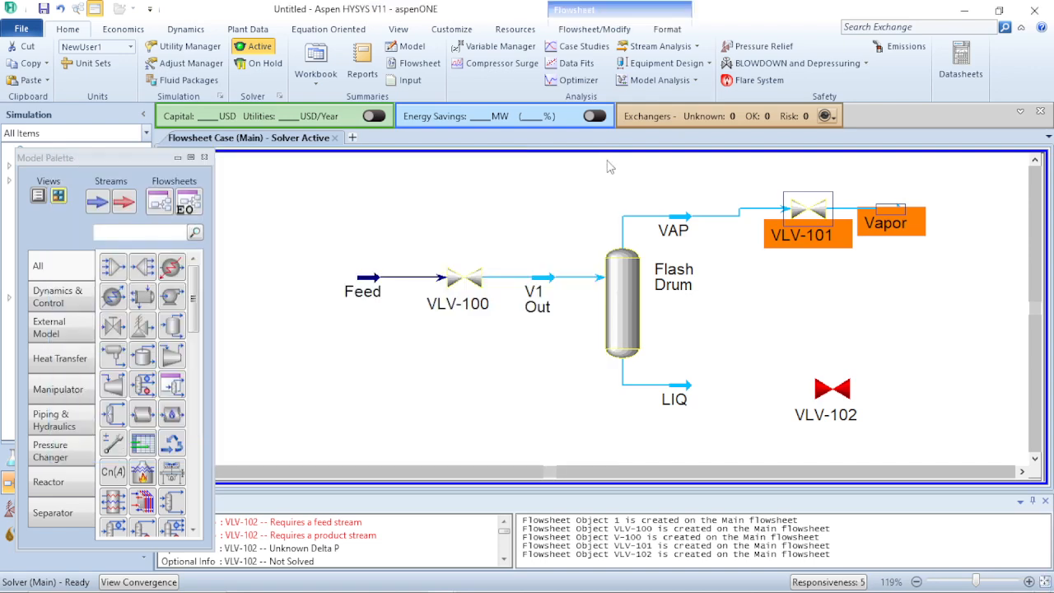
{"action": "left_click", "coordinate": [607, 166]}
Connect valve VLV-102 with LIQ as its inlet and a new outlet stream named Liquid
{"action": "double_click", "coordinate": [831, 389]}
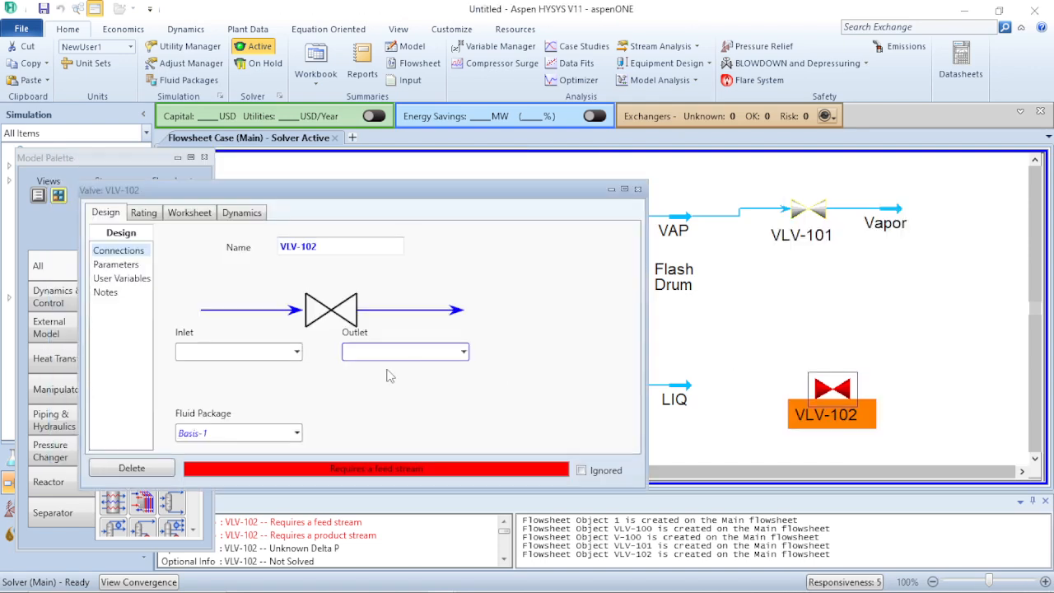
{"action": "left_click", "coordinate": [296, 352]}
{"action": "left_click", "coordinate": [280, 370]}
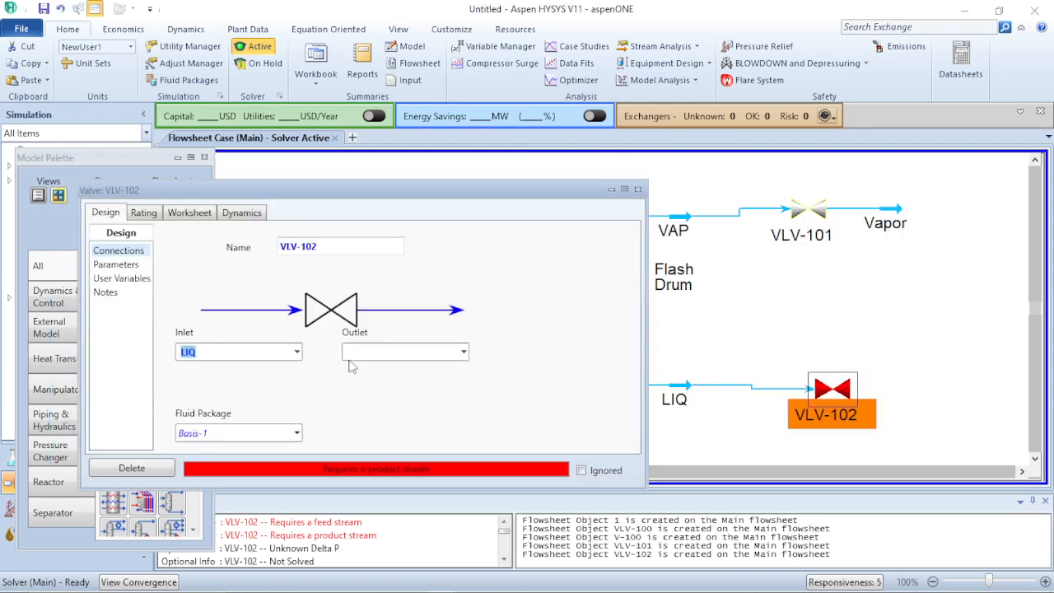
{"action": "left_click", "coordinate": [388, 353]}
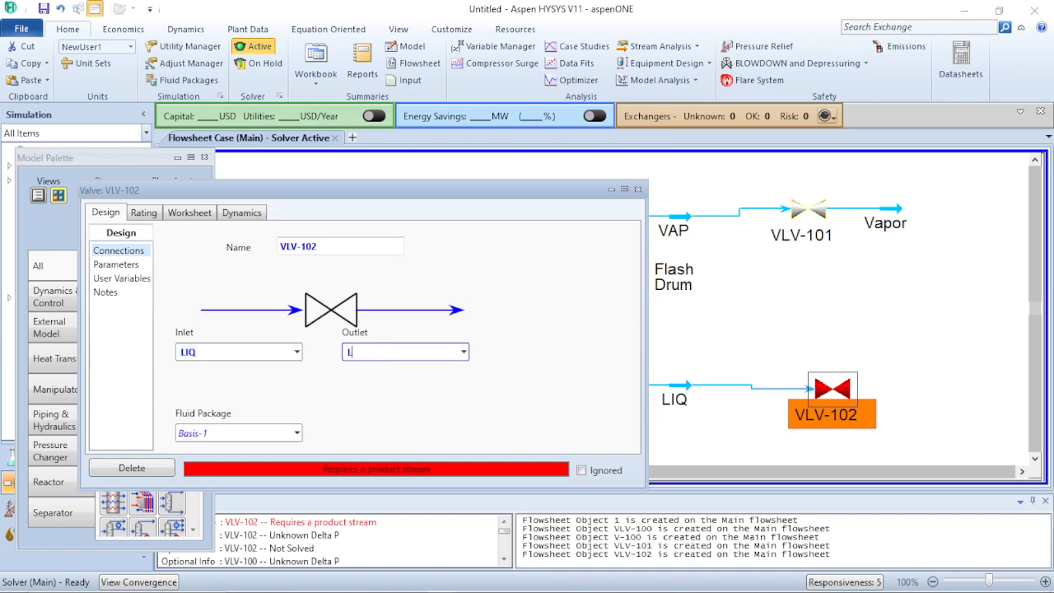
{"action": "type", "text": "Liquid"}
{"action": "key", "text": "Return"}
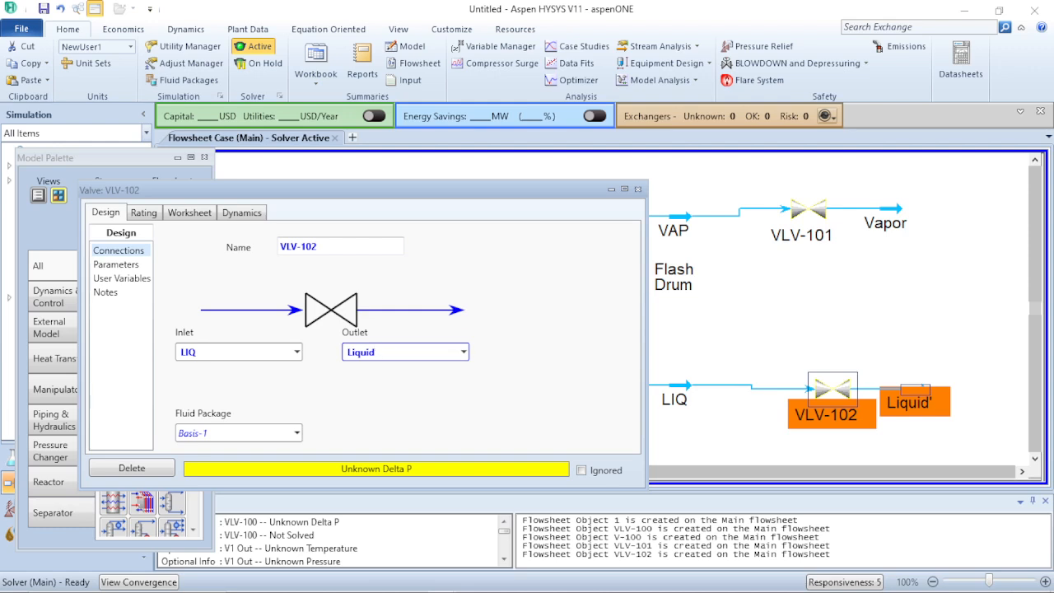
{"action": "left_click", "coordinate": [637, 189]}
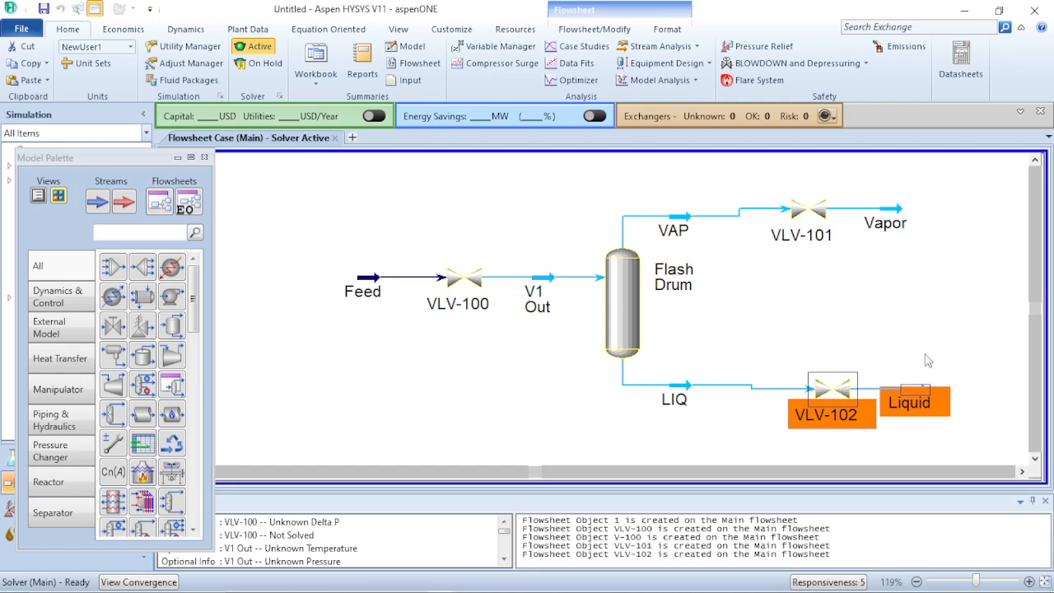
Line up the Liquid stream with the outlet of valve VLV-102 on the flowsheet
{"action": "left_click_drag", "start_coordinate": [927, 393], "coordinate": [929, 375]}
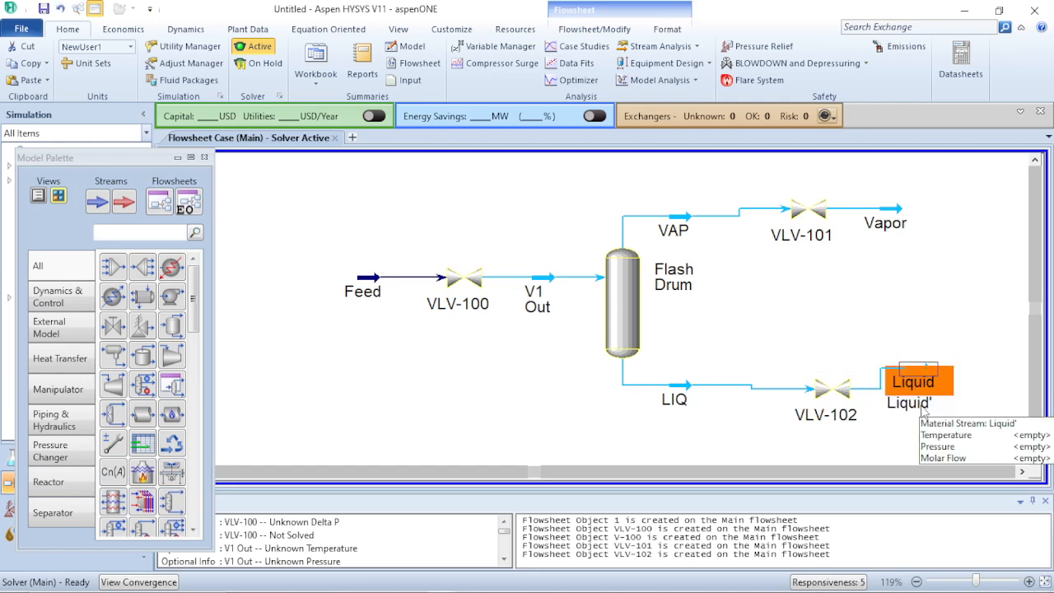
{"action": "key", "text": "Delete"}
{"action": "key", "text": "Return"}
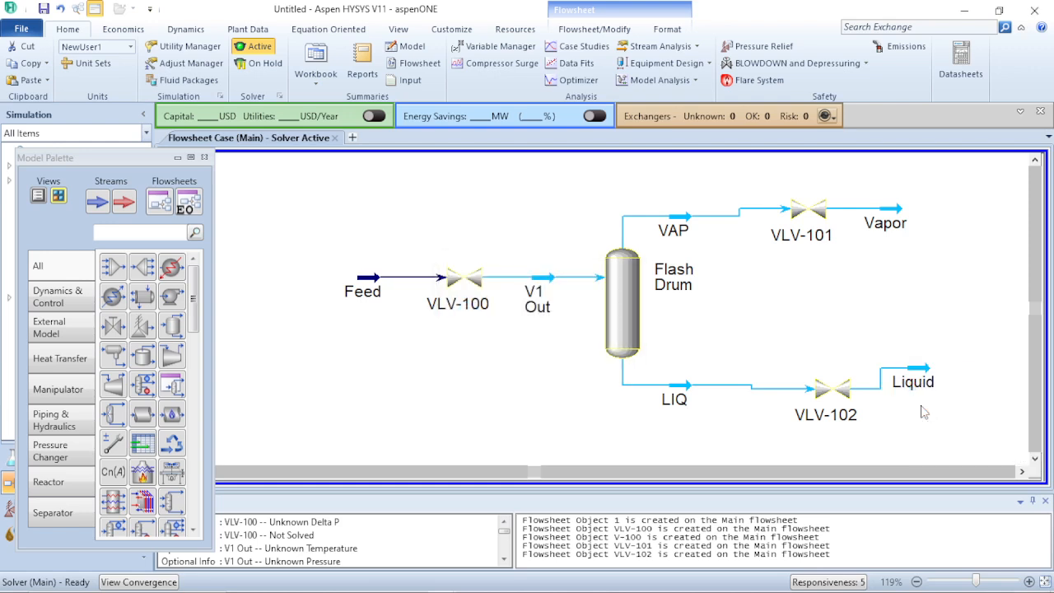
{"action": "left_click", "coordinate": [933, 389]}
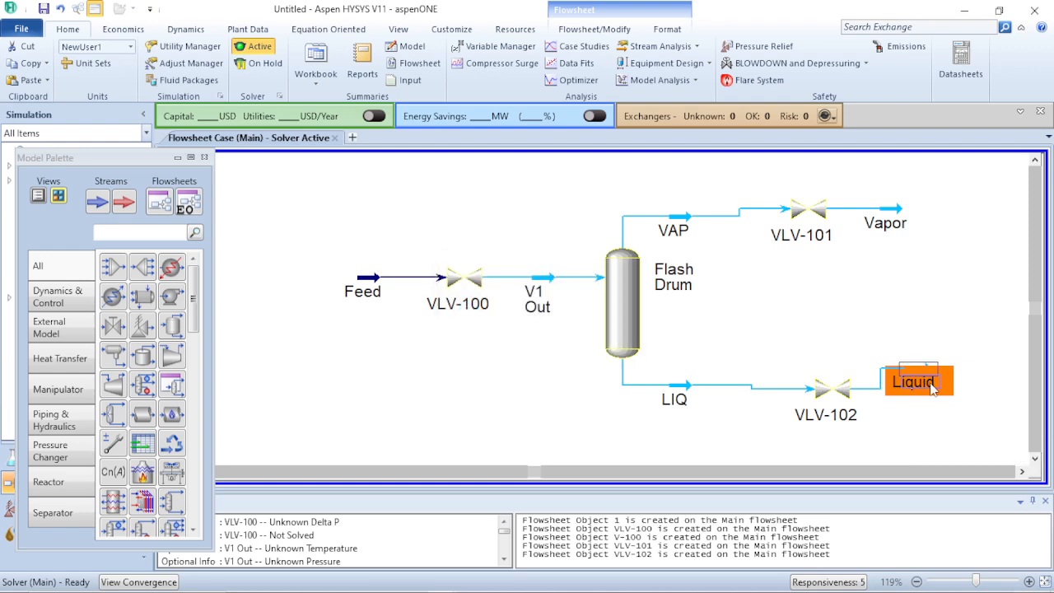
{"action": "left_click", "coordinate": [748, 358]}
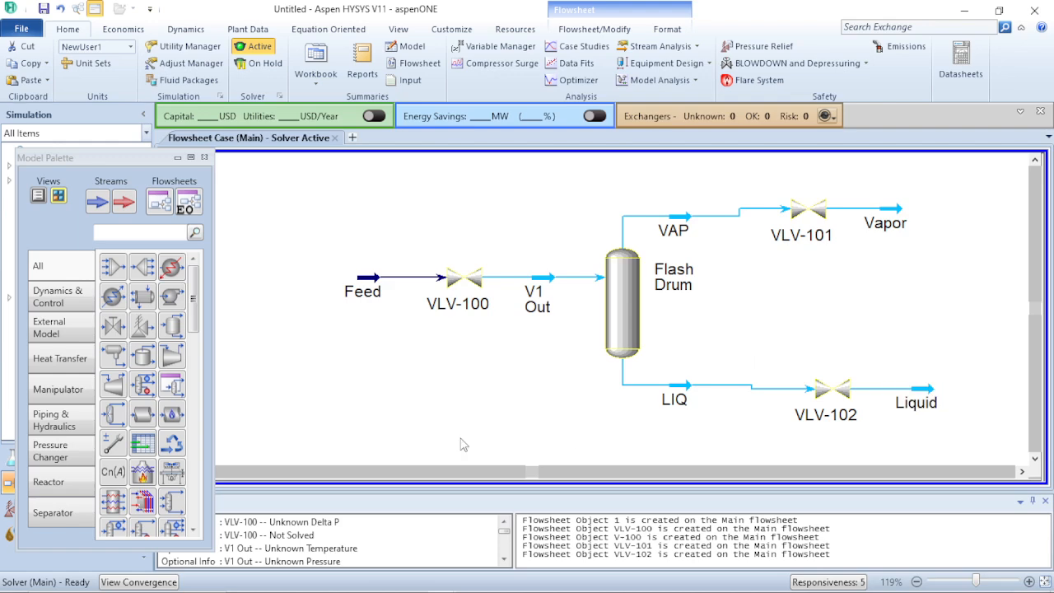
Switch to PowerPoint and examine the Dynamic Example specifications on slide 10 for the drum and downstream pressures
{"action": "mouse_move", "coordinate": [196, 591]}
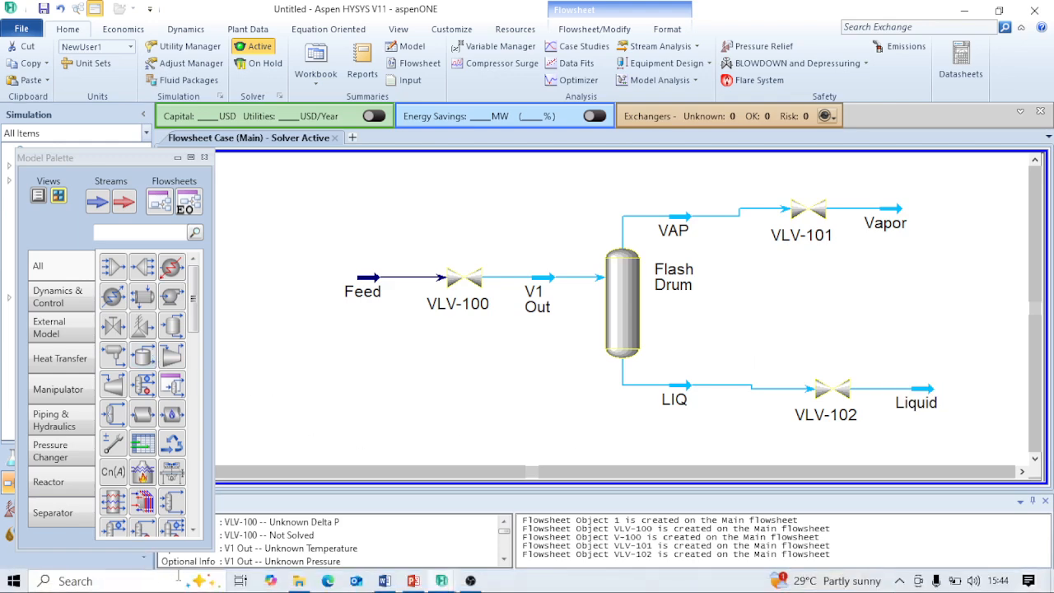
{"action": "left_click", "coordinate": [407, 583]}
{"action": "left_click", "coordinate": [79, 452]}
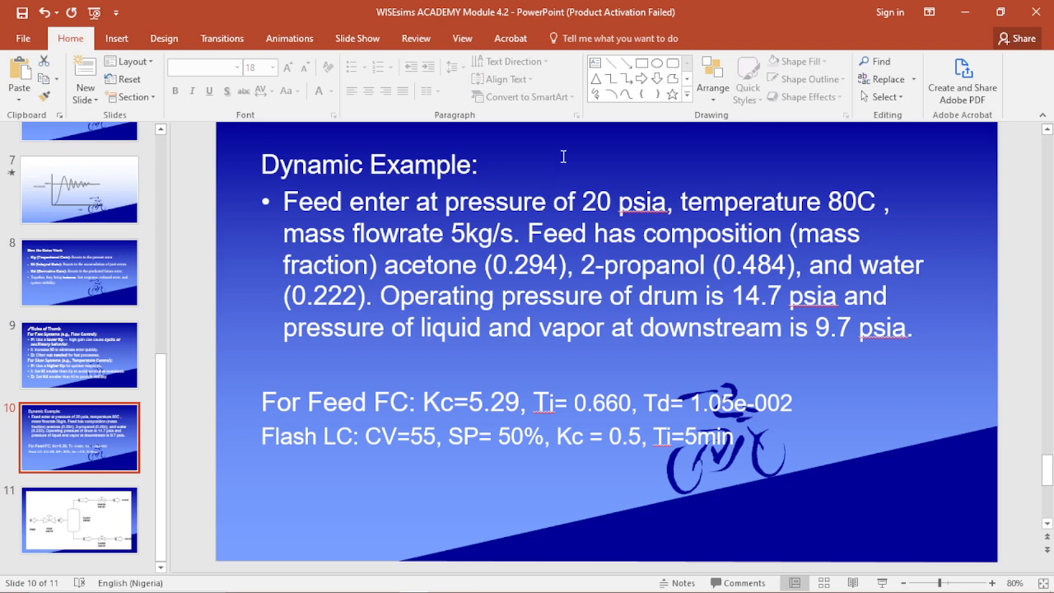
Switch to Aspen HYSYS and activate the Vessel Pressure dynamic specification of the Flash Drum
{"action": "mouse_move", "coordinate": [451, 583]}
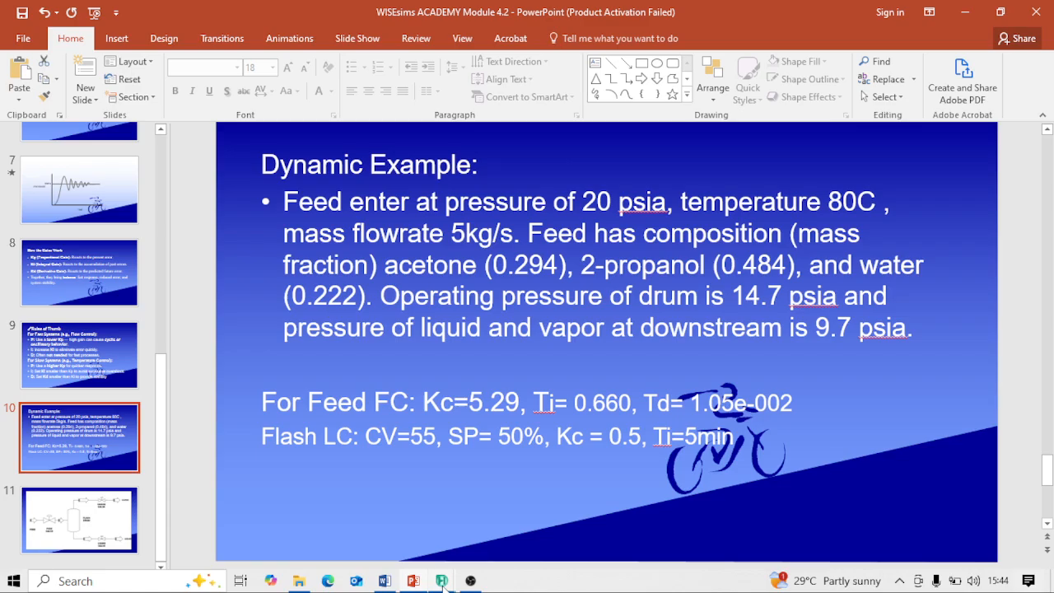
{"action": "left_click", "coordinate": [438, 531]}
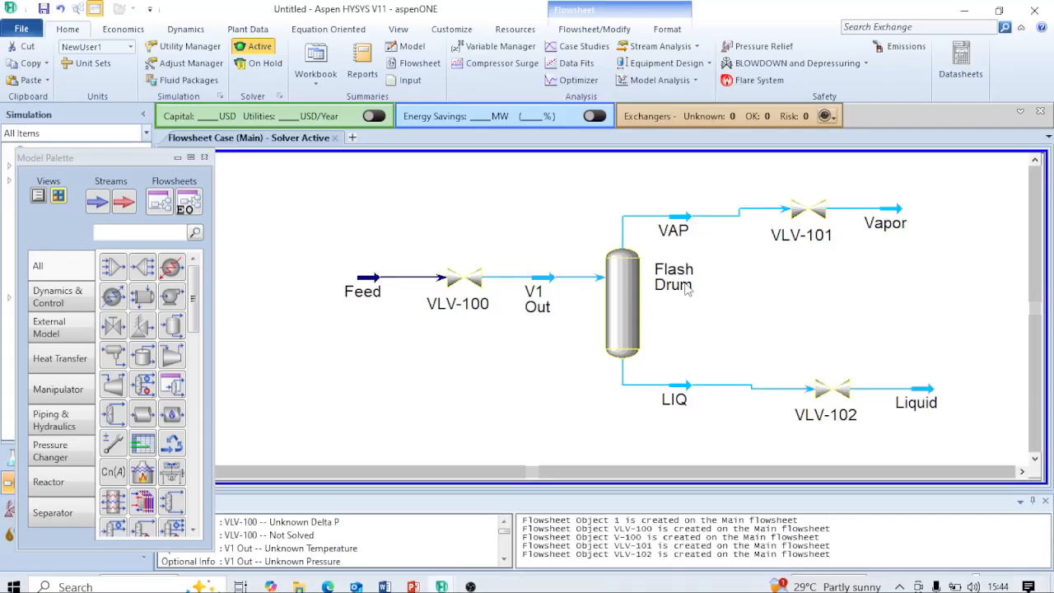
{"action": "double_click", "coordinate": [626, 305]}
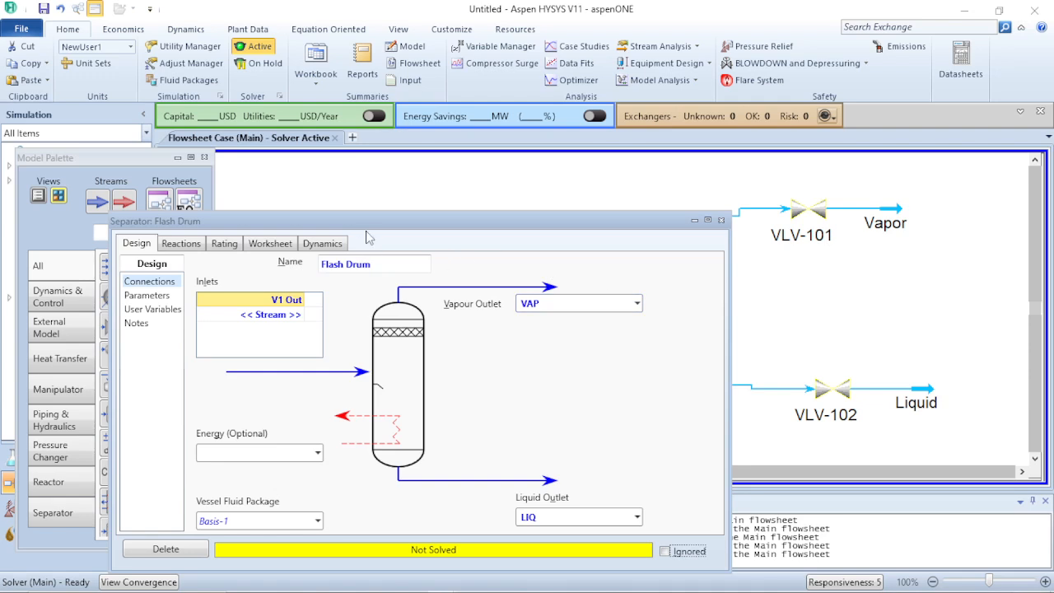
{"action": "left_click_drag", "start_coordinate": [368, 232], "coordinate": [378, 179]}
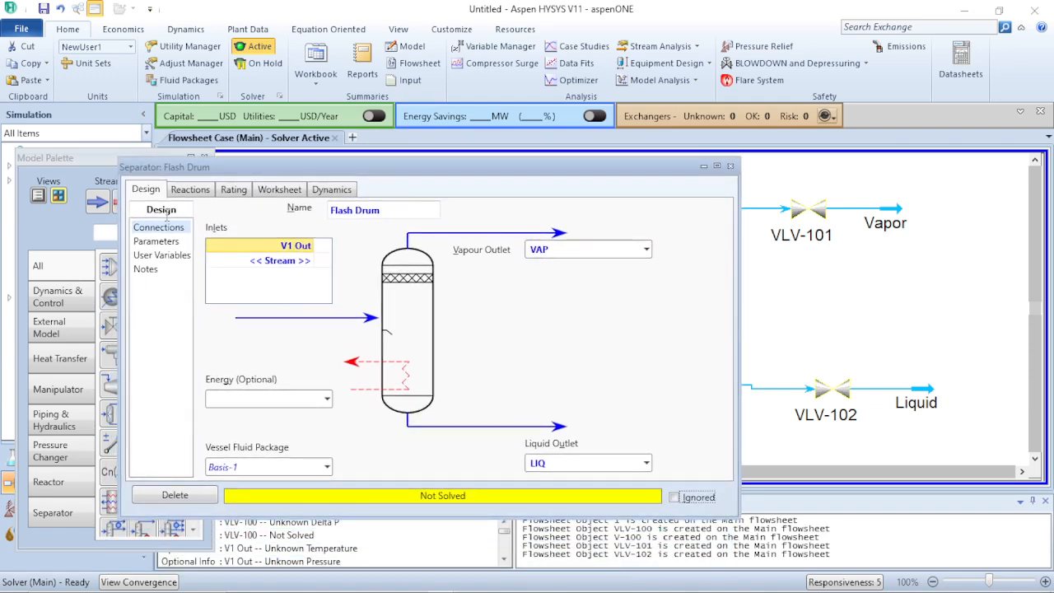
{"action": "left_click", "coordinate": [329, 190]}
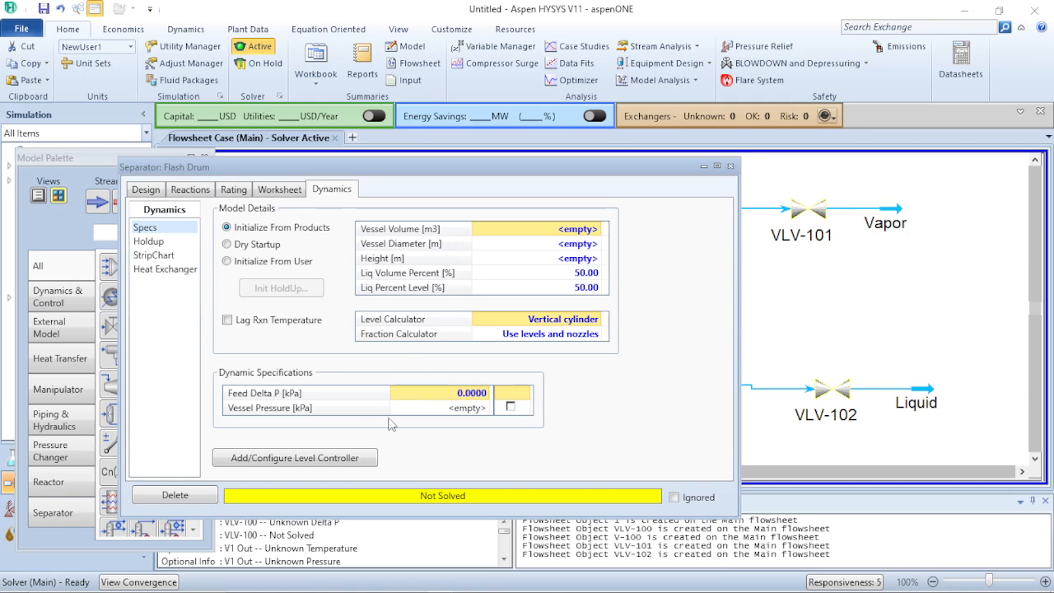
{"action": "left_click", "coordinate": [510, 407]}
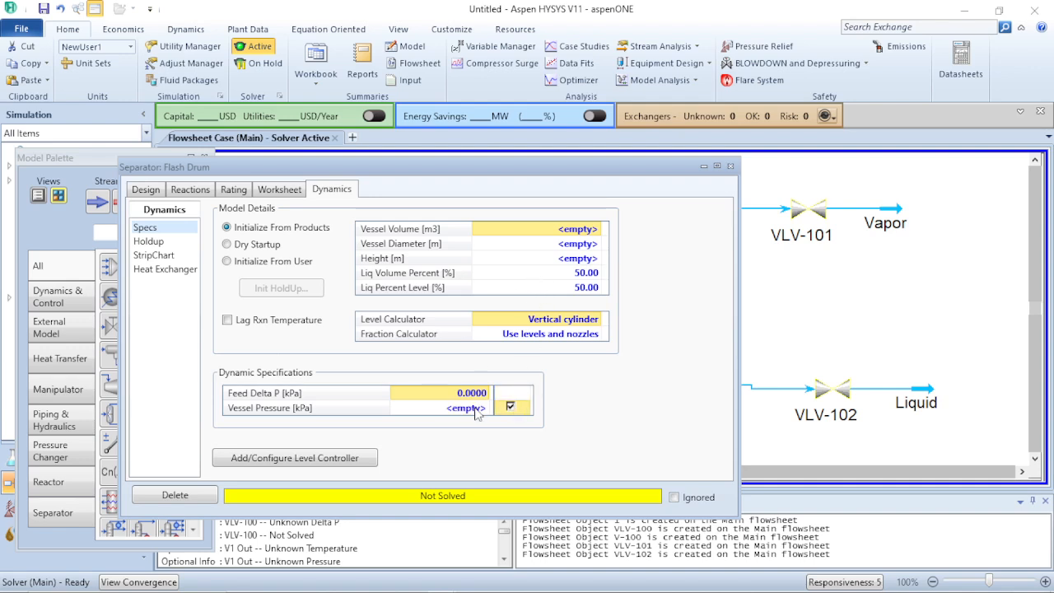
Check the drum's operating pressure on the PowerPoint slide and try to enter 14.7 kPa as its dynamic vessel pressure
{"action": "left_click", "coordinate": [476, 409]}
{"action": "mouse_move", "coordinate": [458, 585]}
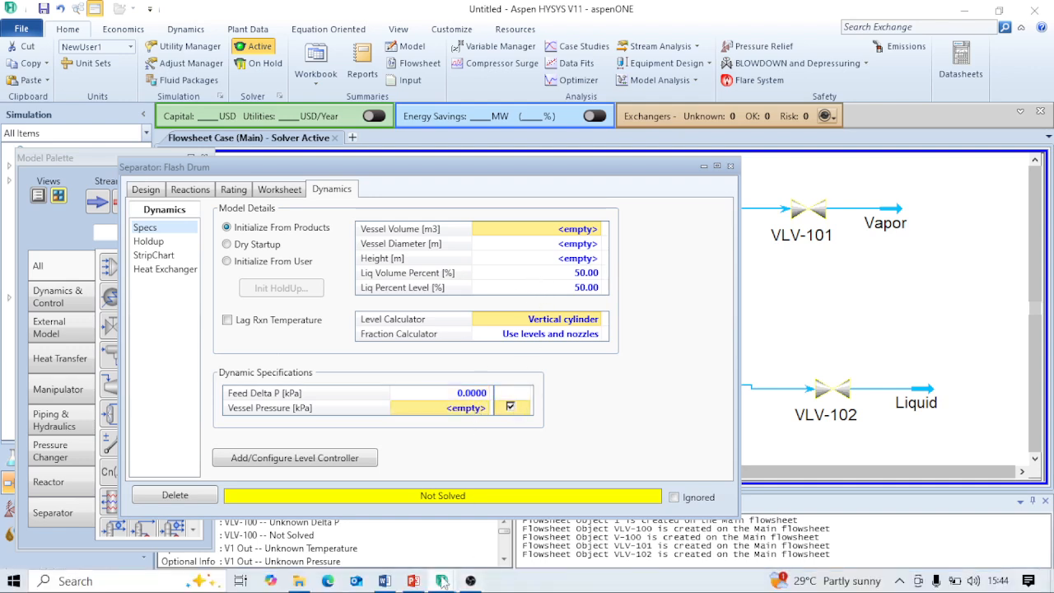
{"action": "left_click", "coordinate": [417, 558]}
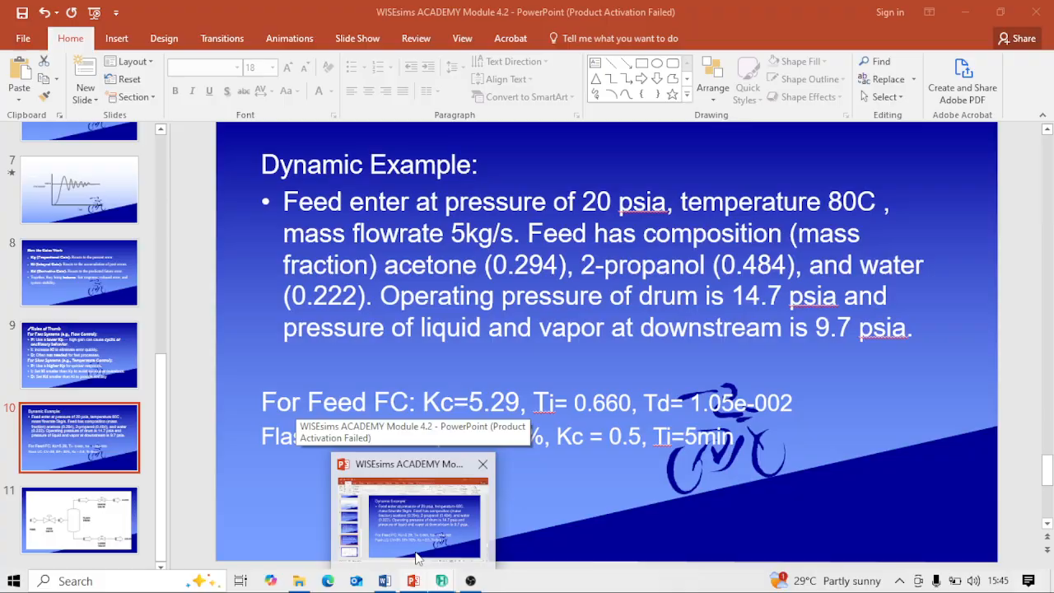
{"action": "left_click", "coordinate": [441, 581]}
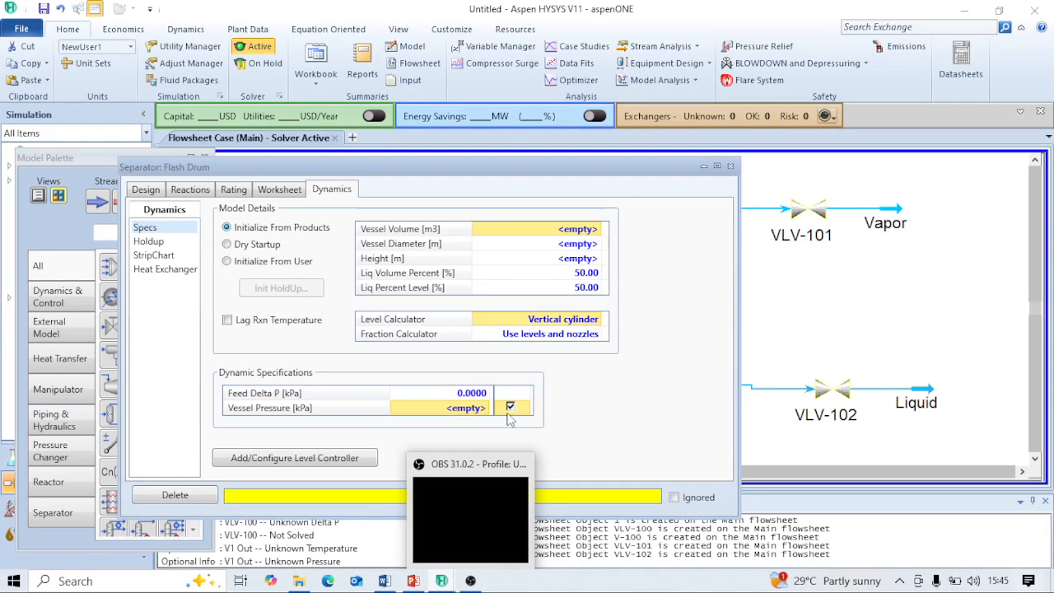
{"action": "left_click", "coordinate": [476, 418]}
{"action": "type", "text": "14.7"}
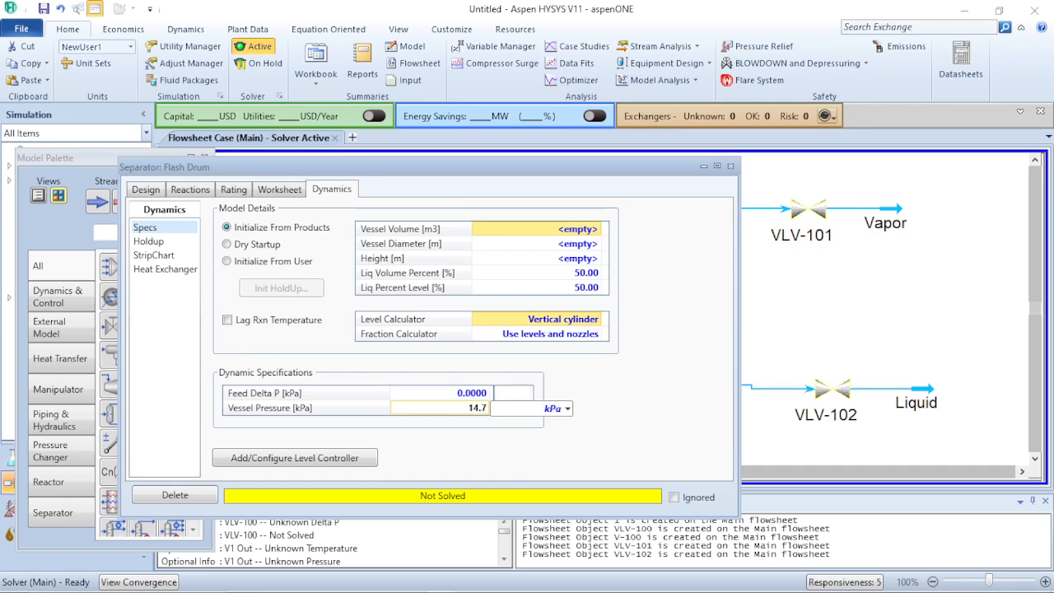
{"action": "key", "text": "Return"}
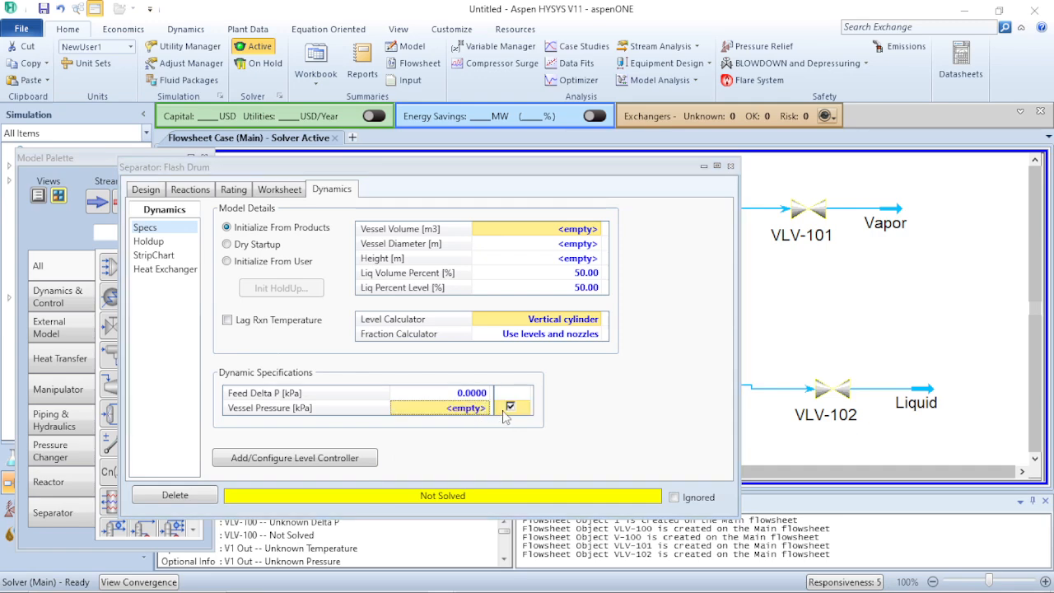
Try to enter the Flash Drum's dynamic vessel pressure as 14.7 again, choosing a different pressure unit
{"action": "left_click", "coordinate": [469, 411]}
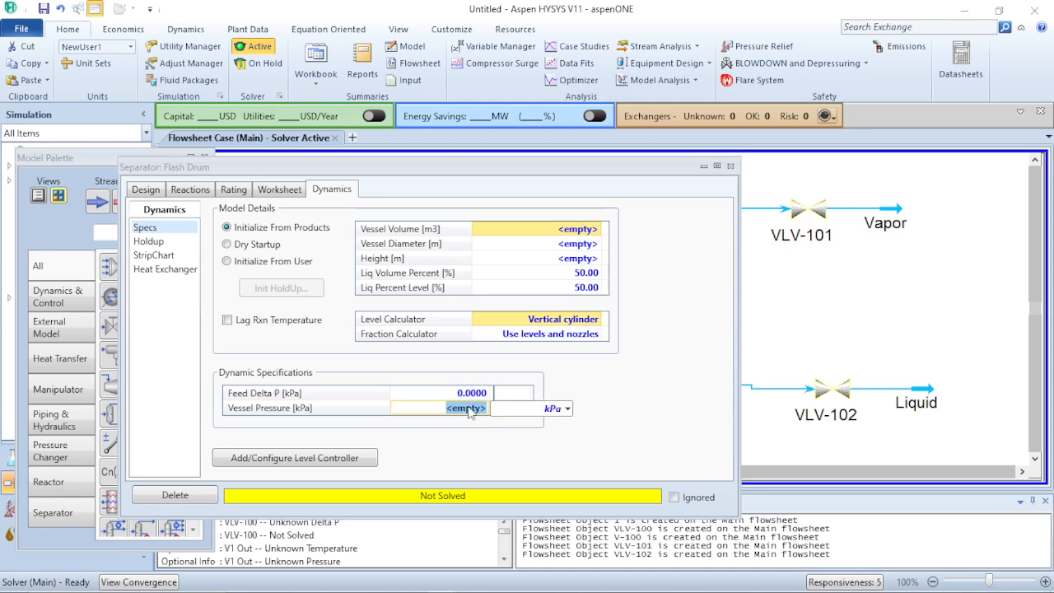
{"action": "type", "text": "1"}
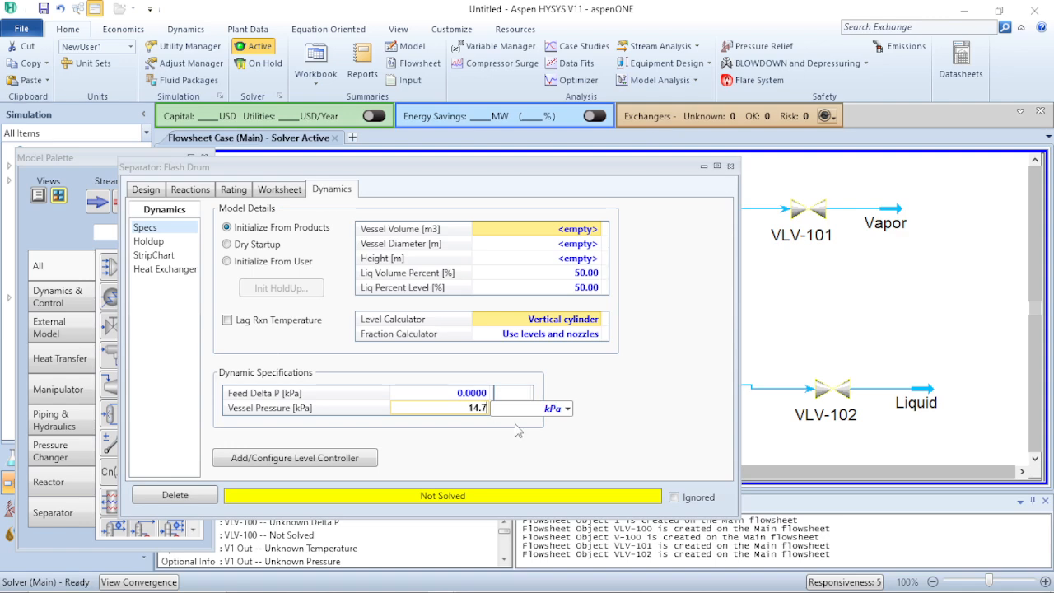
{"action": "type", "text": "4.7"}
{"action": "left_click", "coordinate": [567, 408]}
{"action": "scroll", "coordinate": [535, 346], "scroll_direction": "down", "scroll_amount": 1}
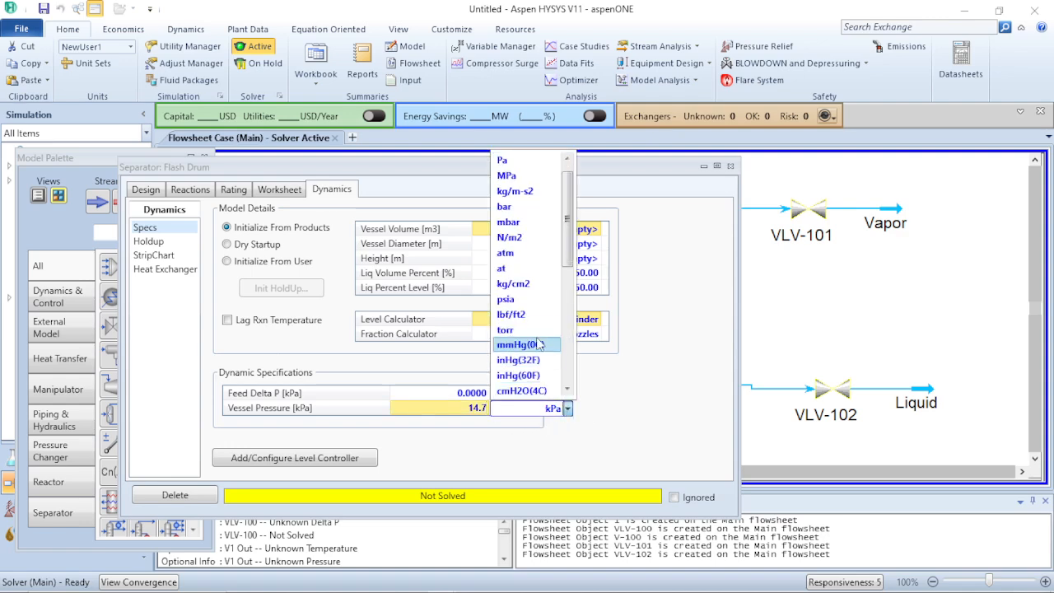
{"action": "left_click", "coordinate": [526, 285]}
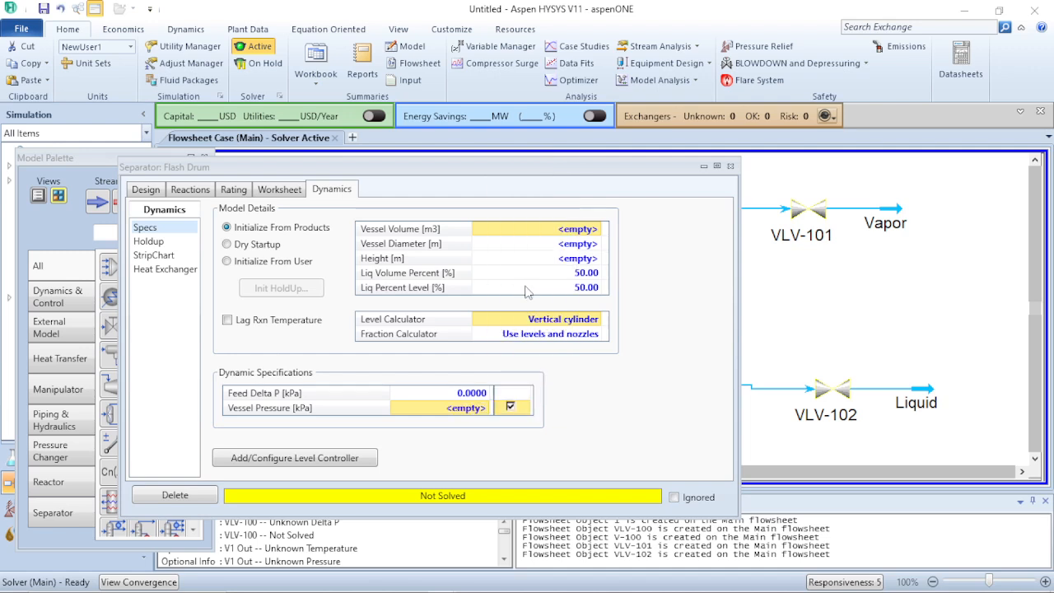
{"action": "left_click", "coordinate": [488, 405]}
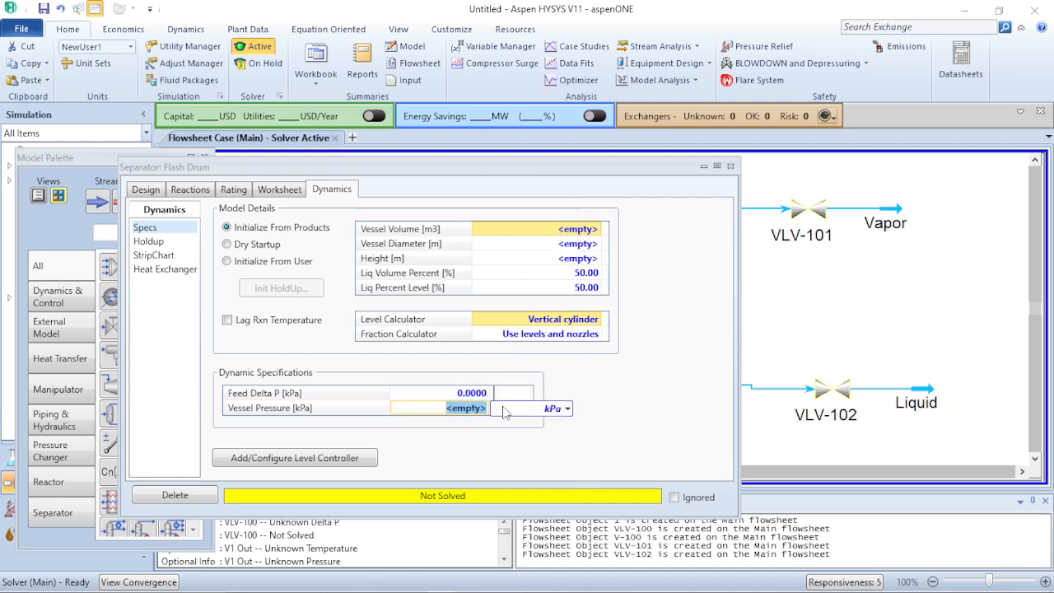
{"action": "left_click", "coordinate": [482, 445]}
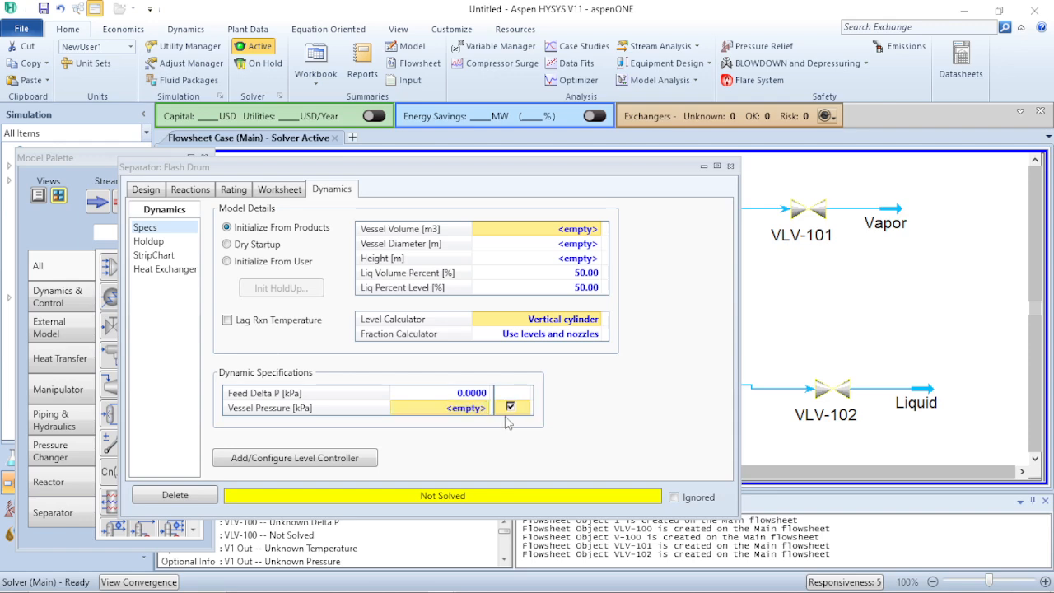
Set the V1 Out stream's pressure to 14.7 psia in the Flash Drum's worksheet conditions and close the drum's properties
{"action": "left_click", "coordinate": [280, 191]}
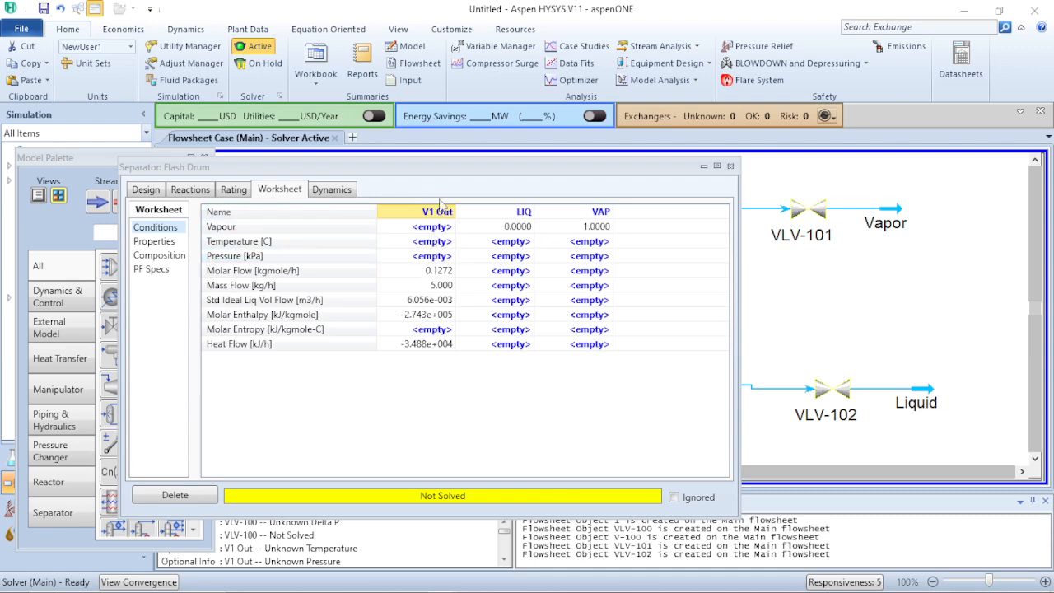
{"action": "left_click", "coordinate": [439, 246]}
{"action": "left_click", "coordinate": [436, 258]}
{"action": "type", "text": "1"}
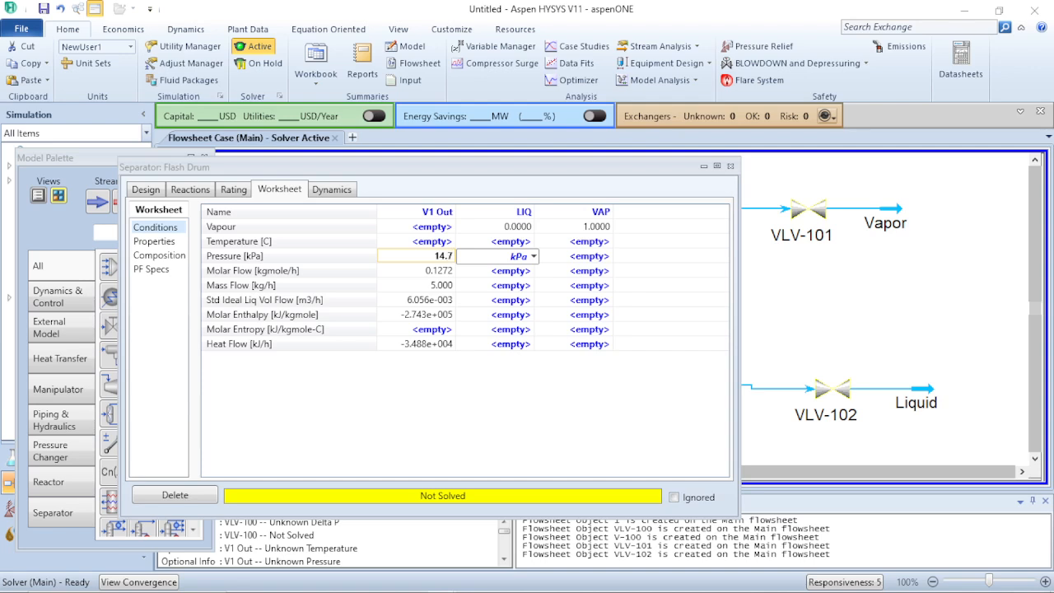
{"action": "type", "text": "4.7"}
{"action": "key", "text": "Return"}
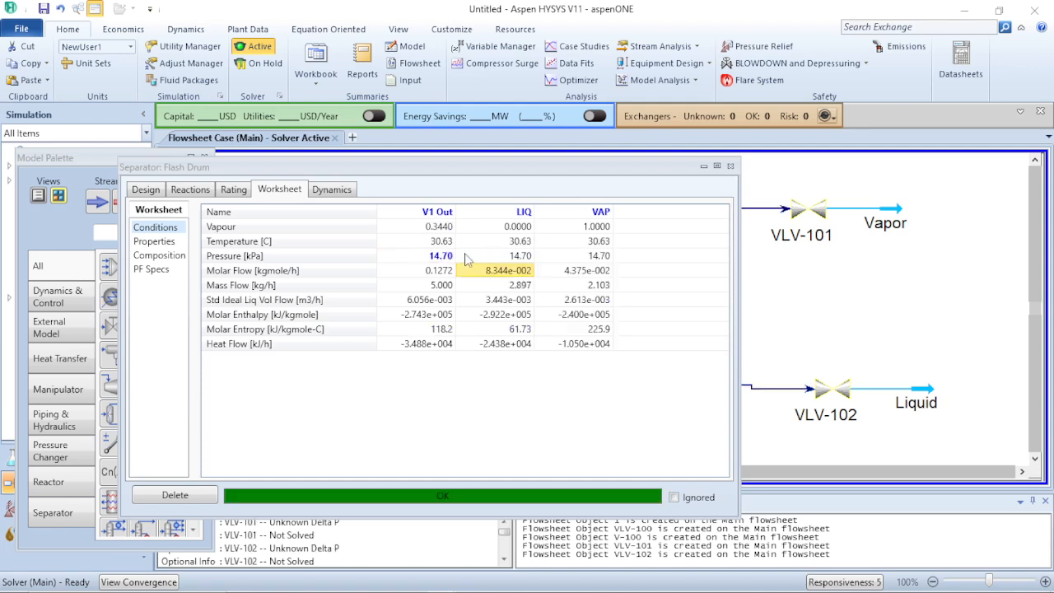
{"action": "left_click", "coordinate": [442, 260]}
{"action": "type", "text": "14"}
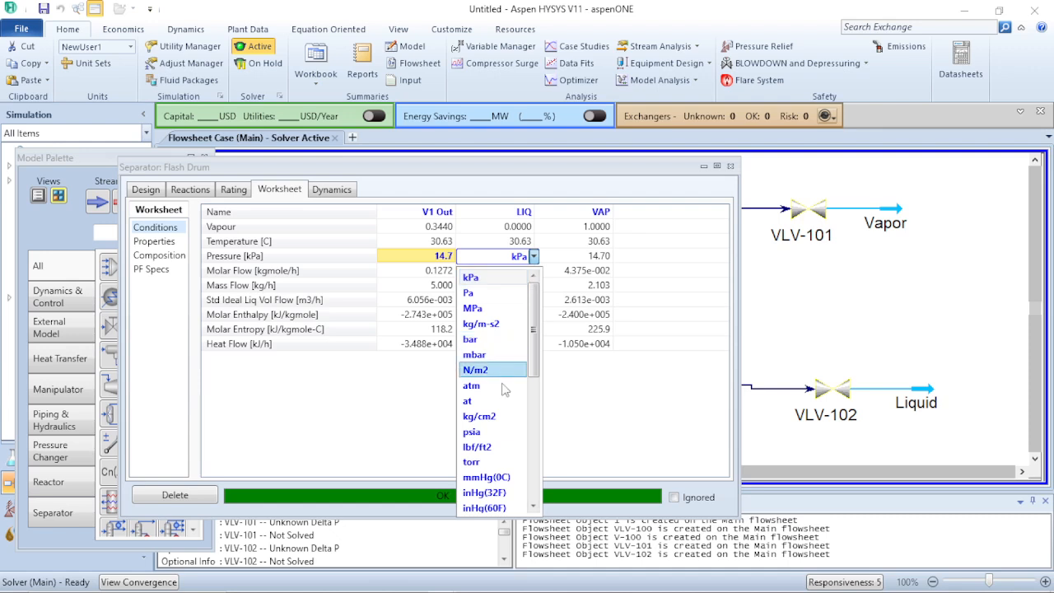
{"action": "left_click", "coordinate": [499, 432]}
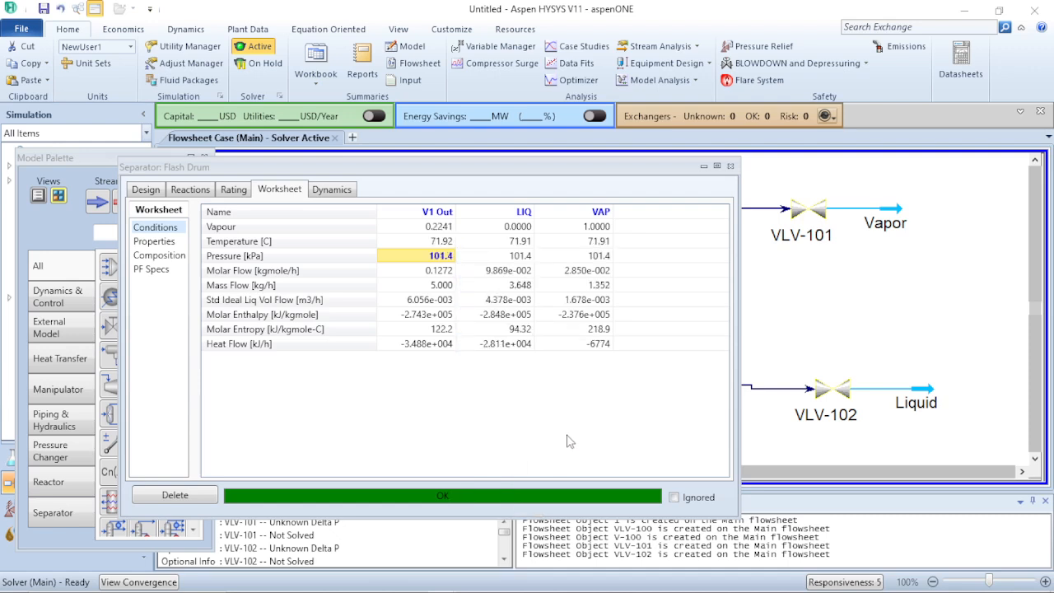
{"action": "left_click", "coordinate": [730, 167]}
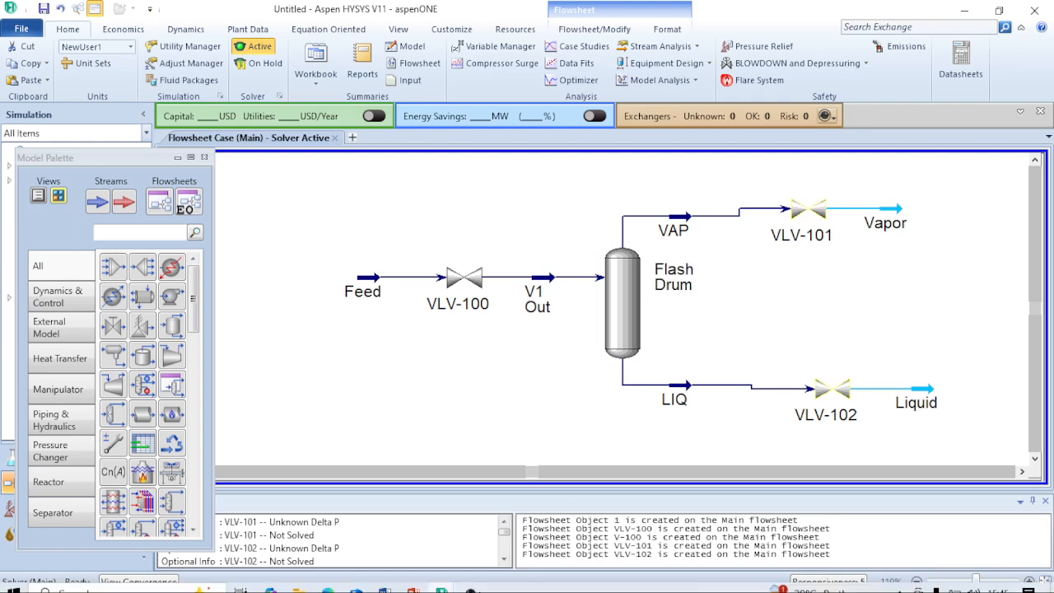
Check the downstream pressure on the PowerPoint slide, set the Vapor stream's pressure to 9.7 psia and close its properties
{"action": "mouse_move", "coordinate": [408, 585]}
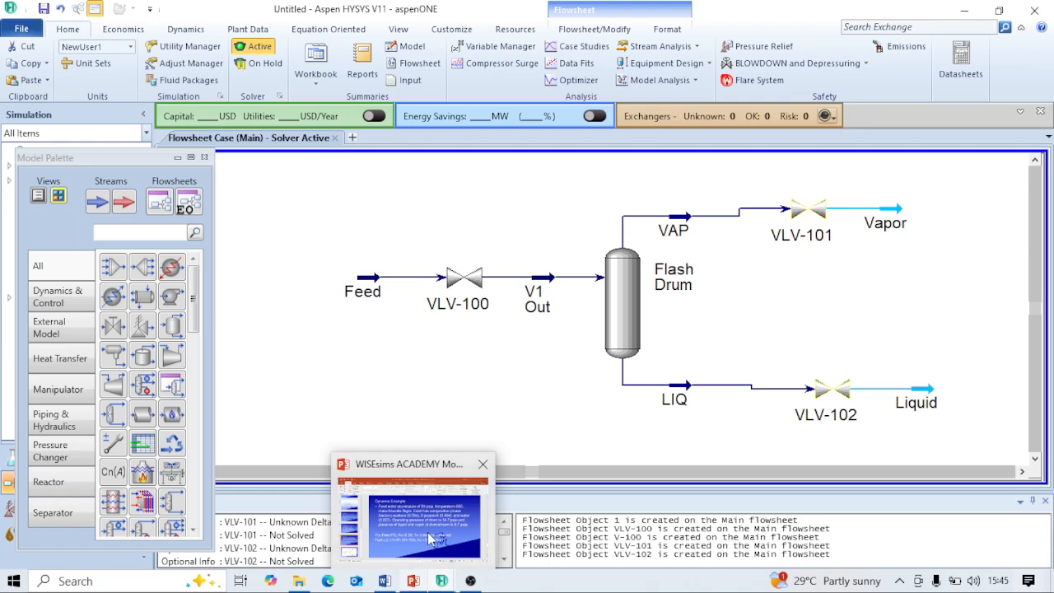
{"action": "mouse_move", "coordinate": [430, 536]}
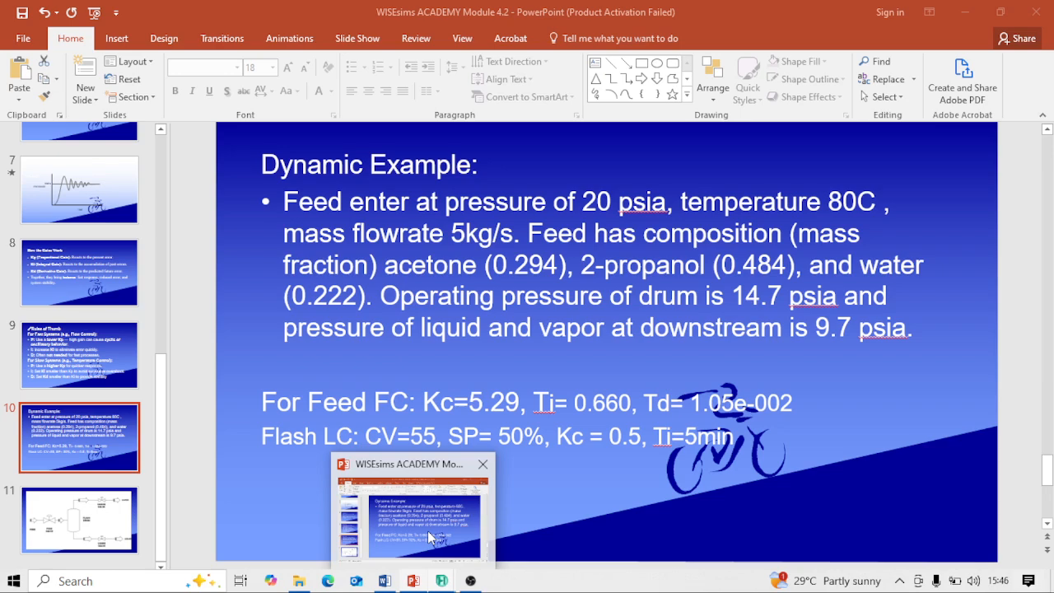
{"action": "mouse_move", "coordinate": [442, 580]}
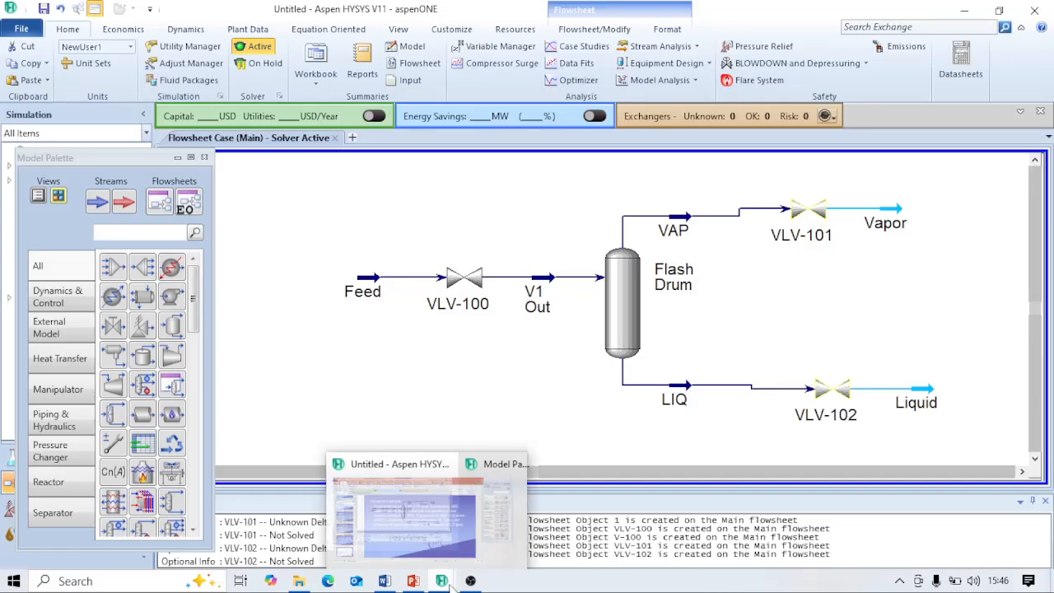
{"action": "left_click", "coordinate": [454, 535]}
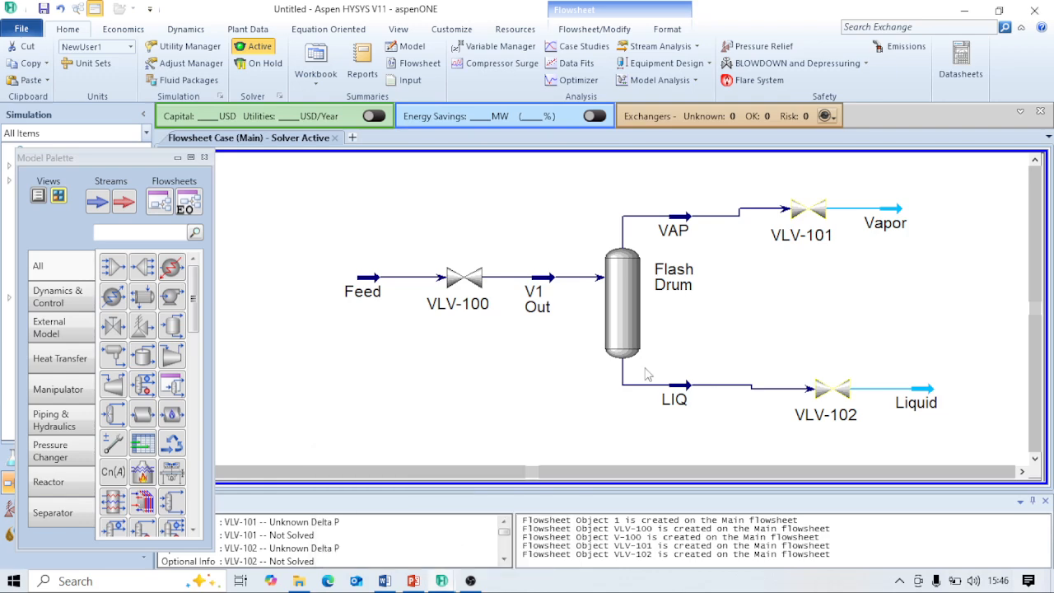
{"action": "double_click", "coordinate": [885, 210]}
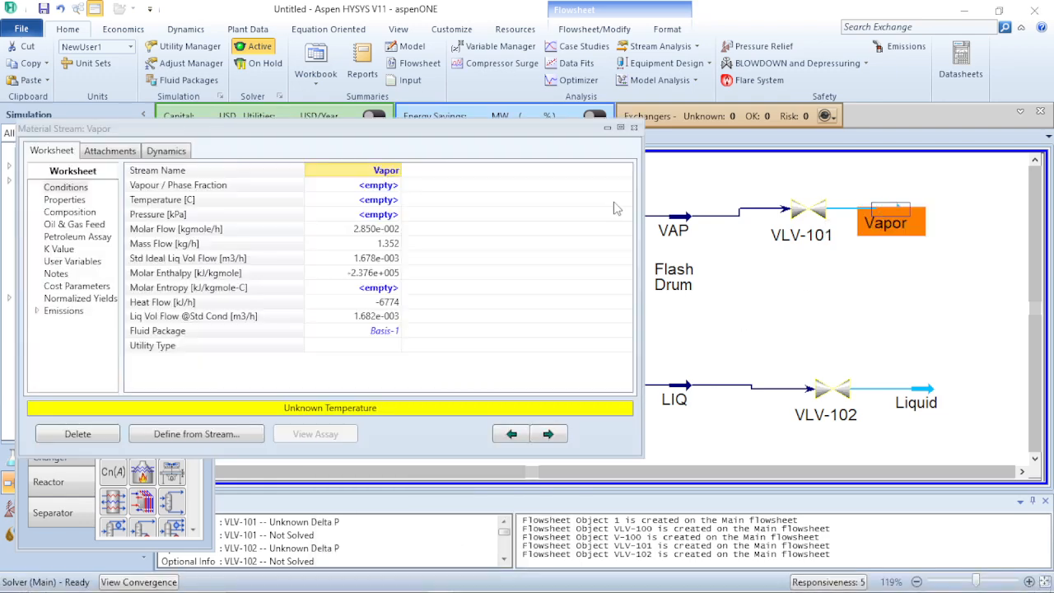
{"action": "left_click", "coordinate": [380, 216]}
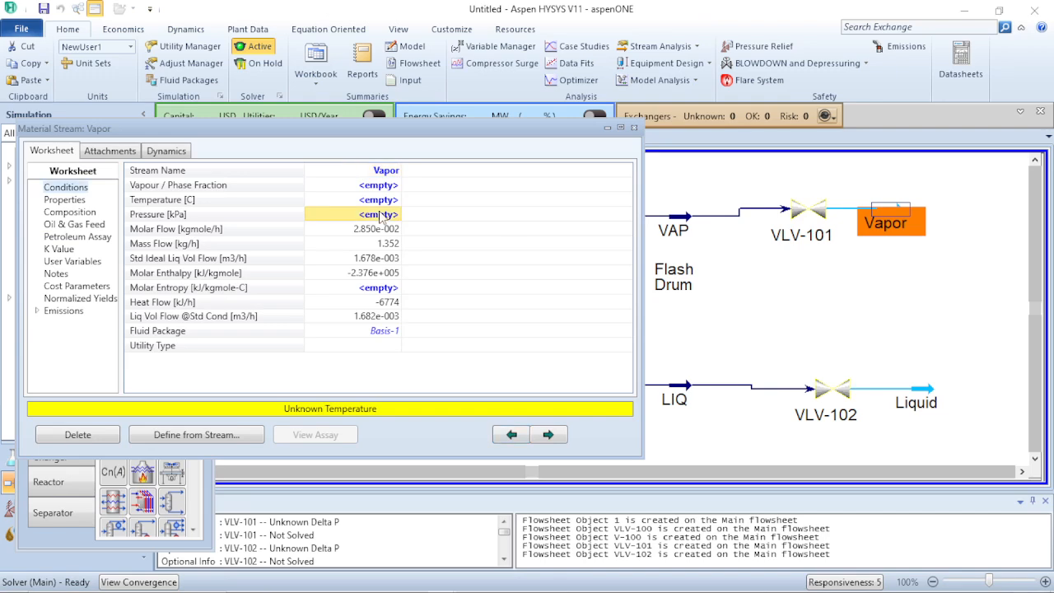
{"action": "mouse_move", "coordinate": [413, 580]}
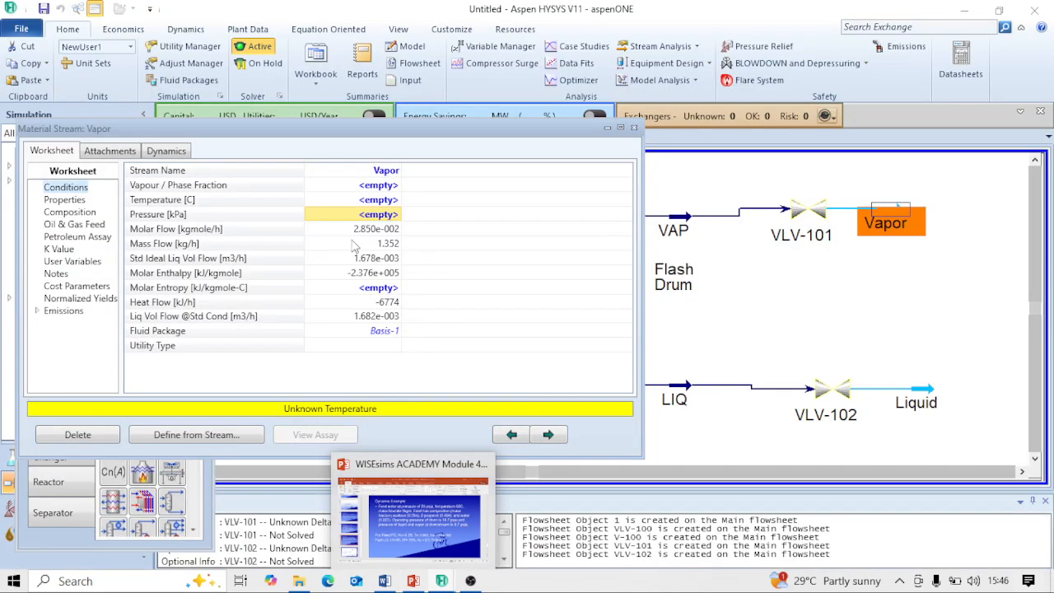
{"action": "type", "text": "9.7"}
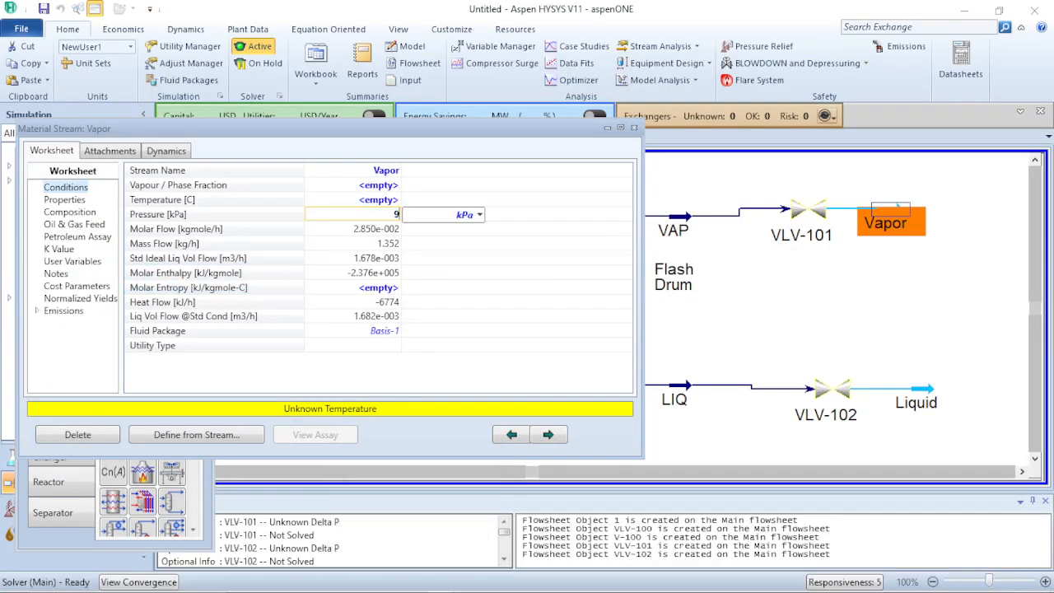
{"action": "left_click", "coordinate": [479, 214]}
{"action": "left_click", "coordinate": [432, 391]}
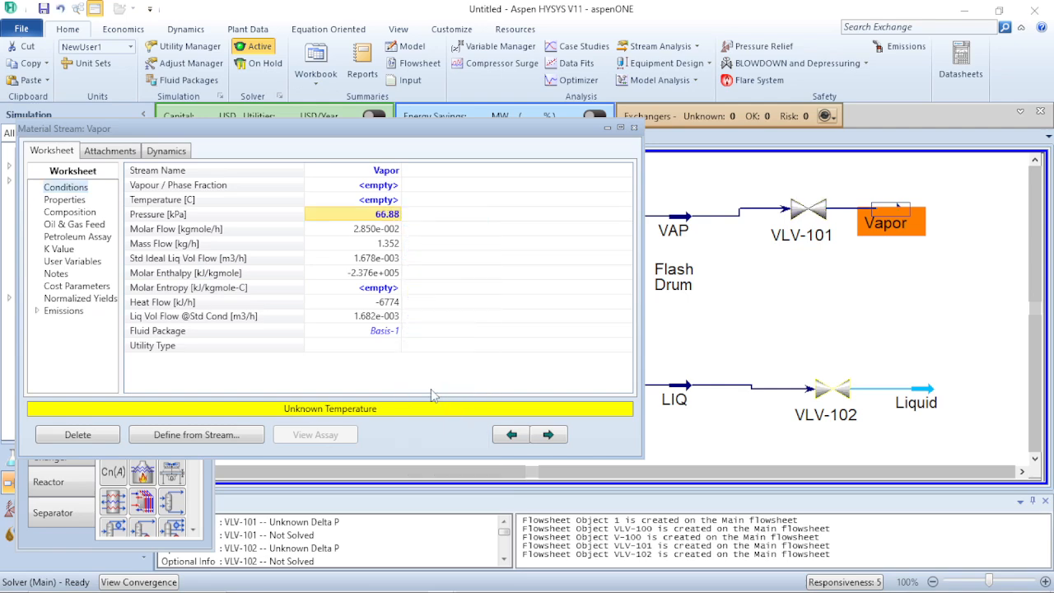
{"action": "left_click", "coordinate": [634, 127]}
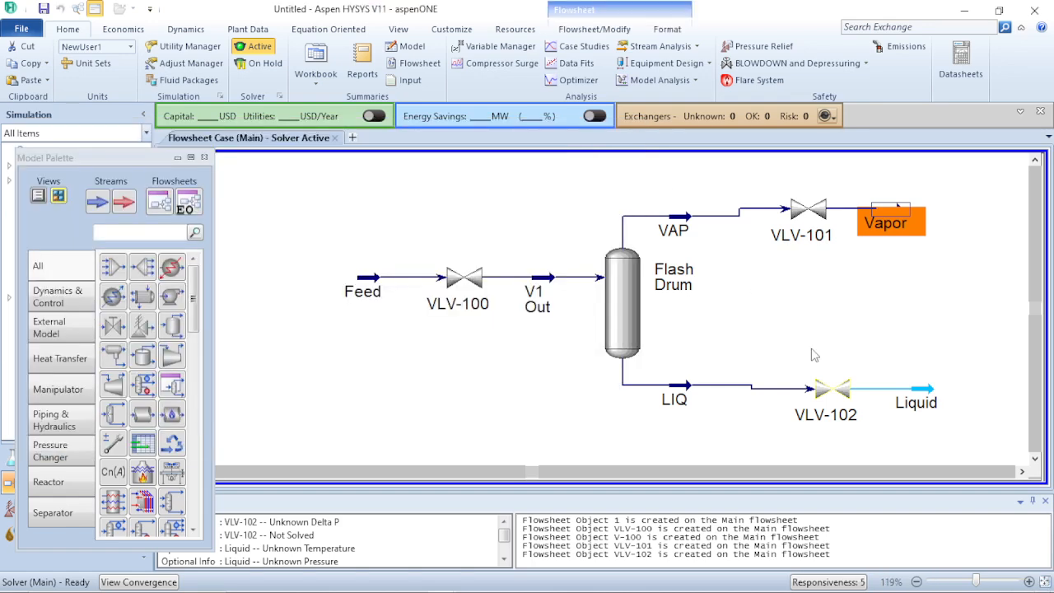
Set the Liquid stream's pressure to 9.7 psia and close its properties
{"action": "double_click", "coordinate": [913, 394]}
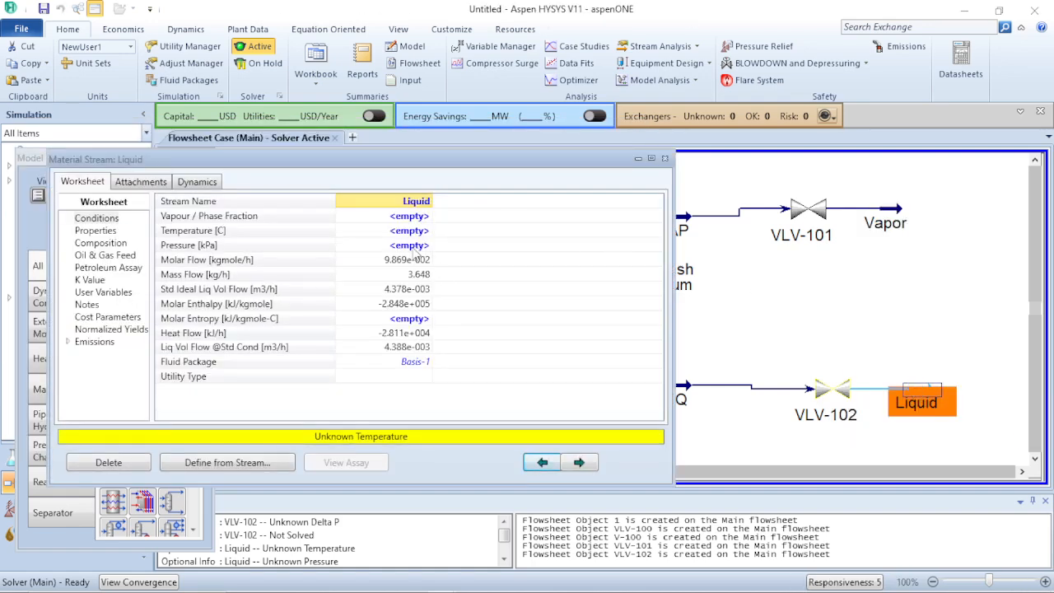
{"action": "left_click", "coordinate": [415, 246]}
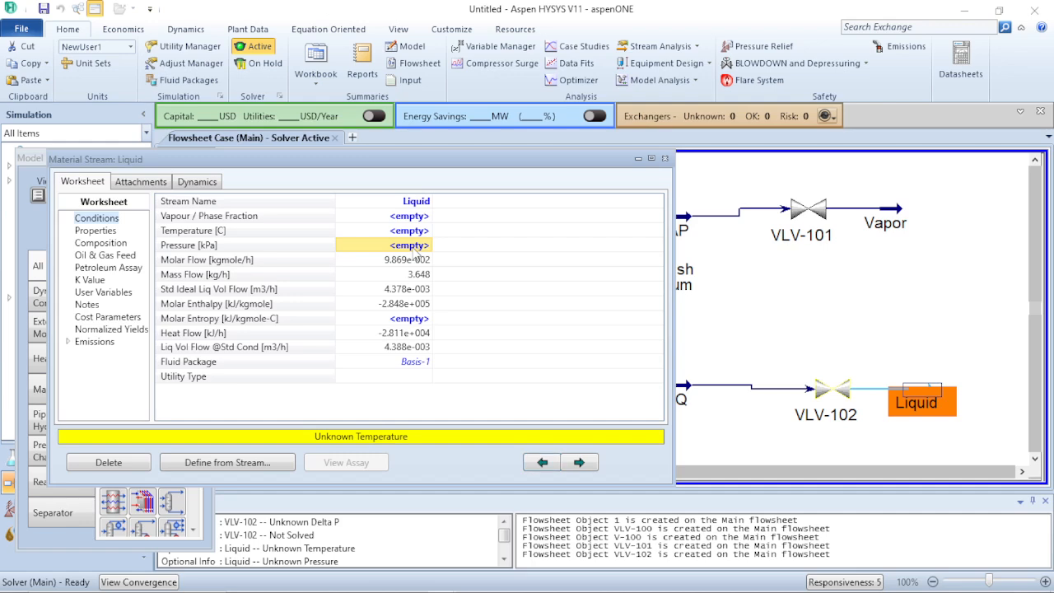
{"action": "type", "text": "9.7"}
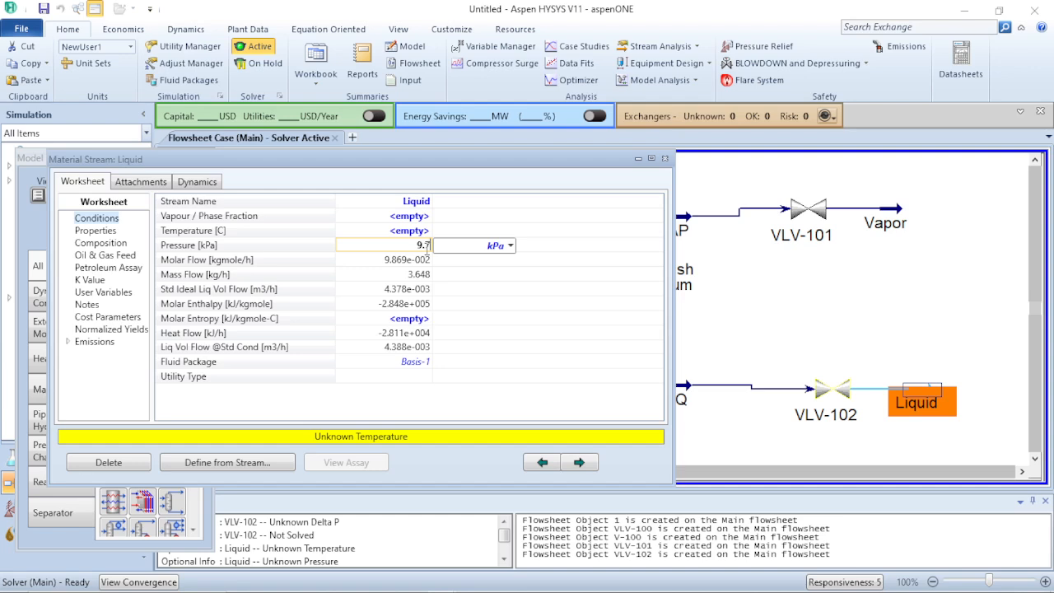
{"action": "left_click", "coordinate": [511, 246]}
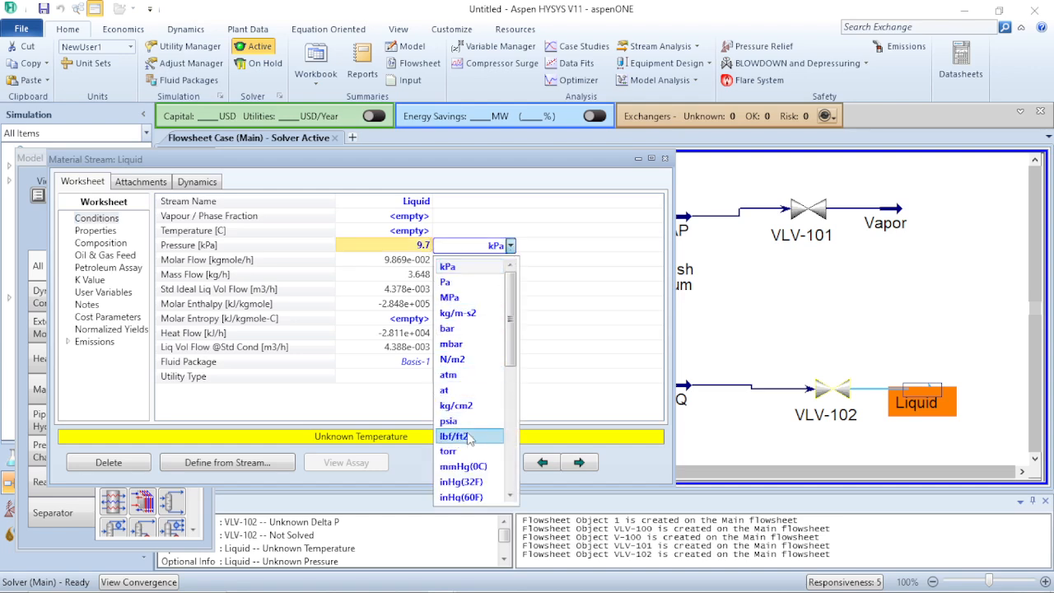
{"action": "left_click", "coordinate": [466, 425]}
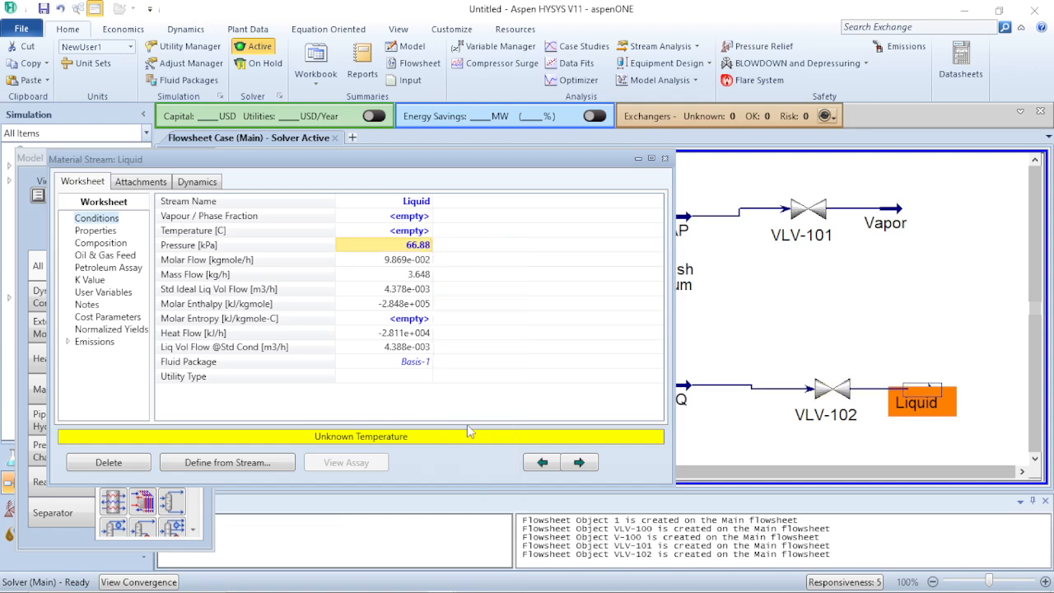
{"action": "left_click", "coordinate": [665, 158]}
Align VLV-102 and its Liquid stream with the LIQ stream, and VLV-101 and its Vapor stream with the VAP stream
{"action": "left_click", "coordinate": [833, 389]}
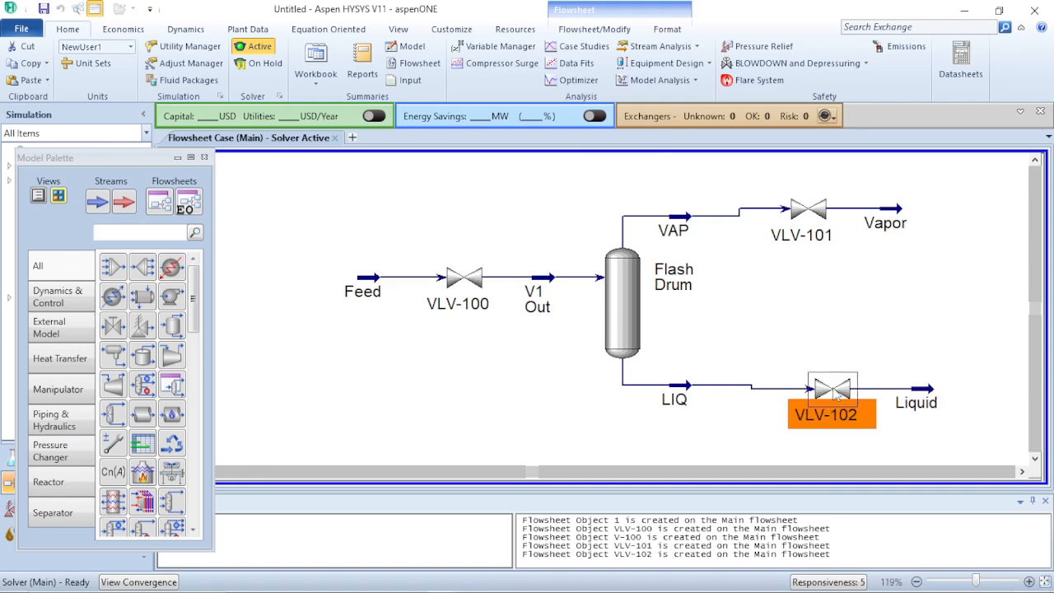
{"action": "left_click", "coordinate": [926, 390]}
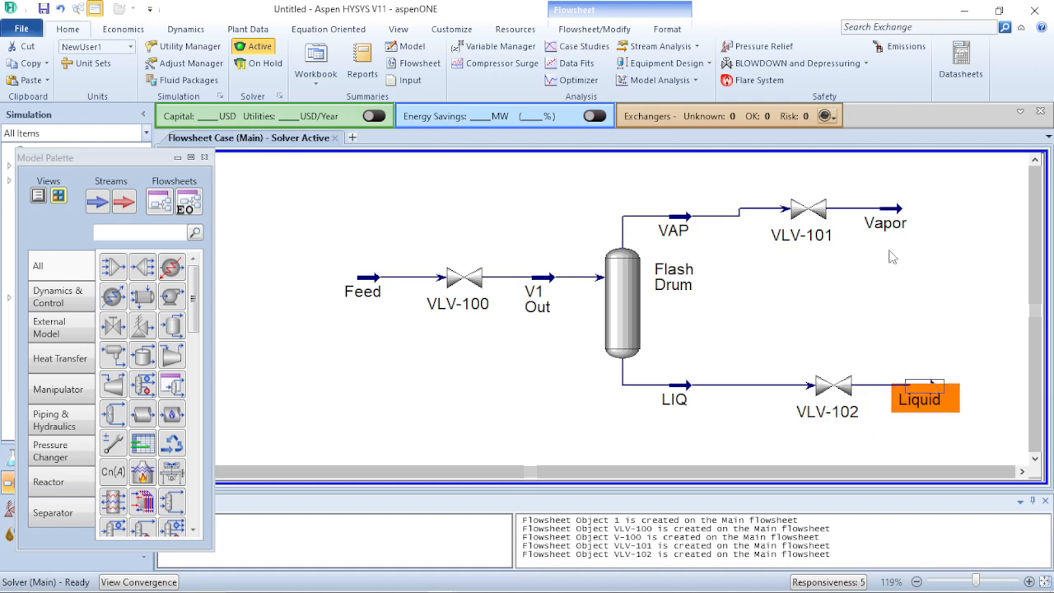
{"action": "left_click", "coordinate": [814, 213]}
{"action": "left_click_drag", "start_coordinate": [814, 213], "coordinate": [818, 221]}
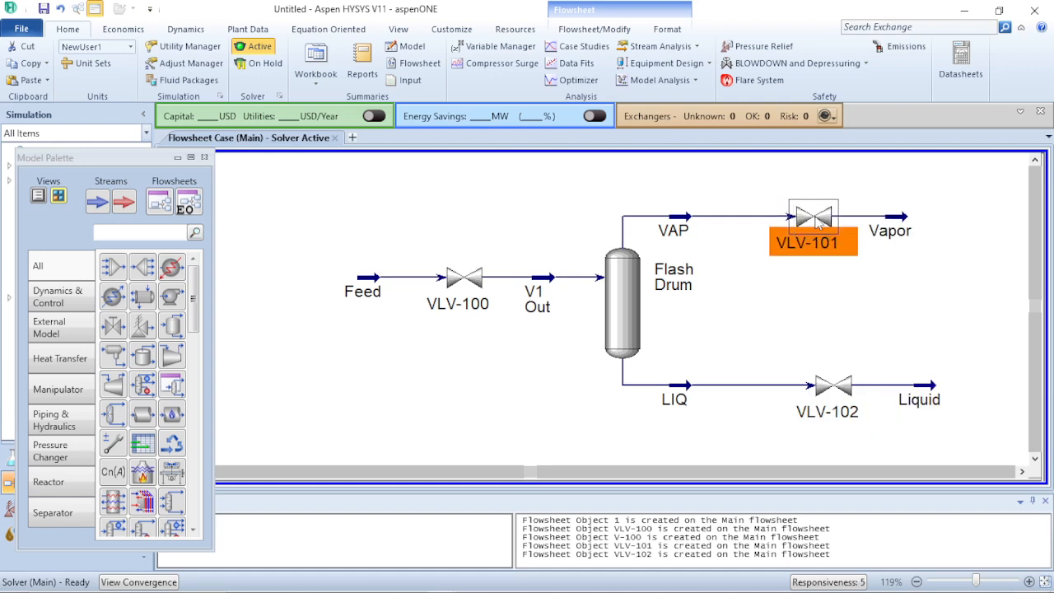
{"action": "left_click", "coordinate": [914, 266]}
{"action": "left_click", "coordinate": [910, 222]}
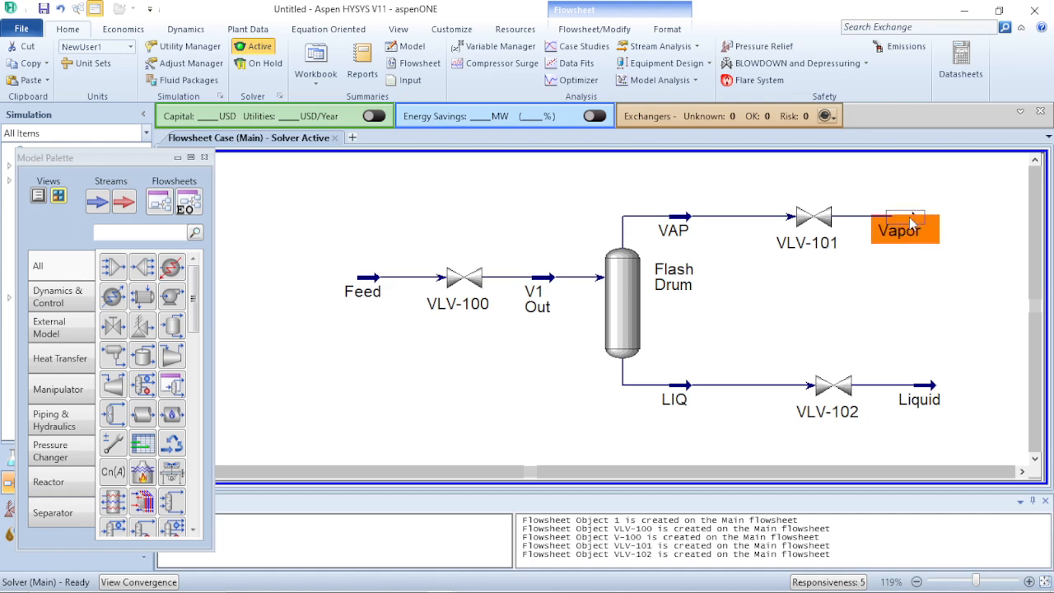
{"action": "left_click", "coordinate": [929, 294]}
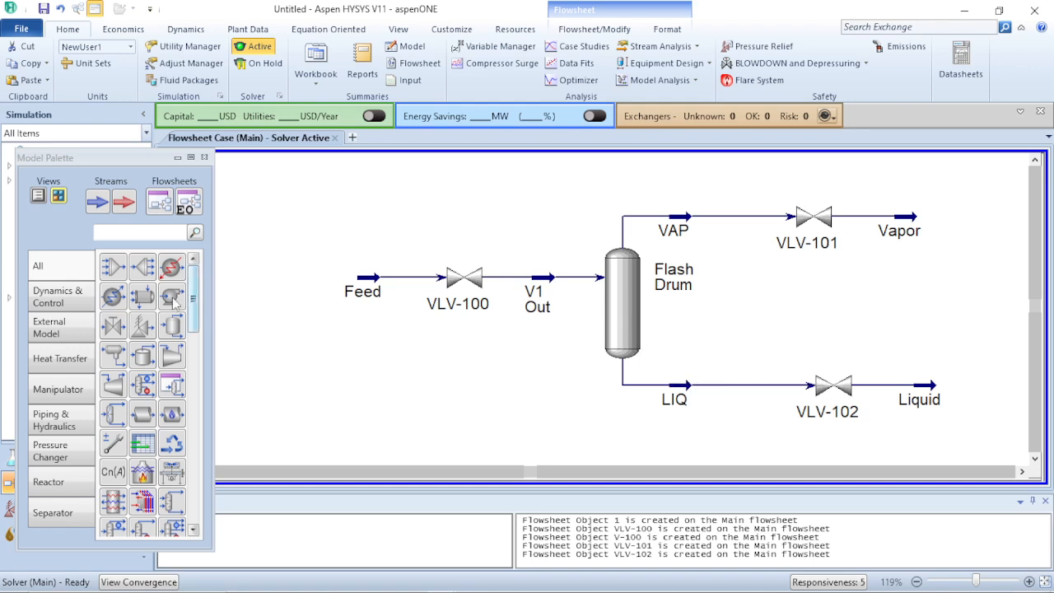
{"action": "left_click", "coordinate": [65, 301]}
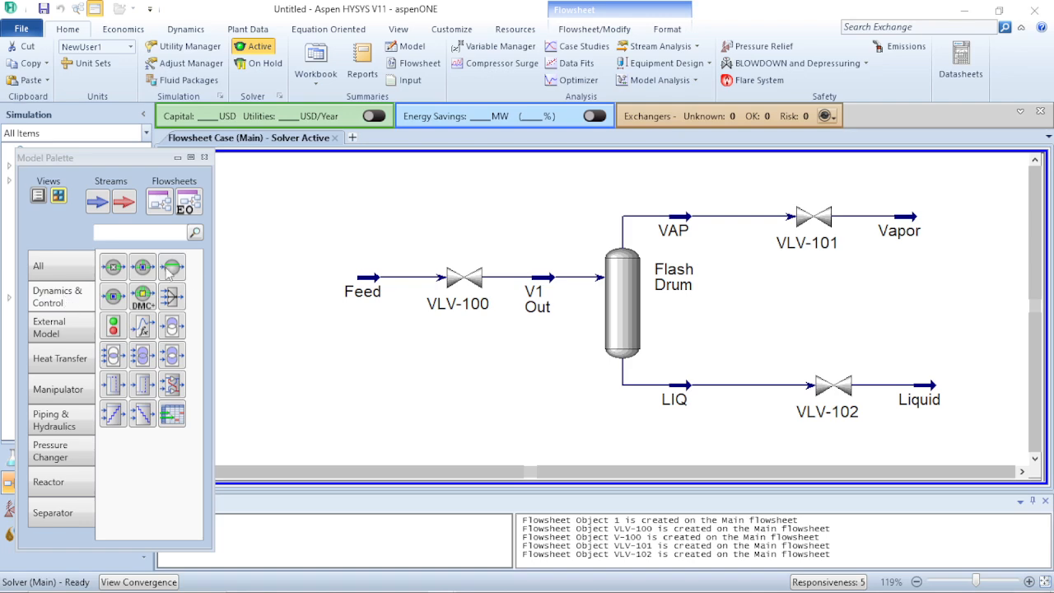
{"action": "left_click_drag", "start_coordinate": [172, 269], "coordinate": [443, 223]}
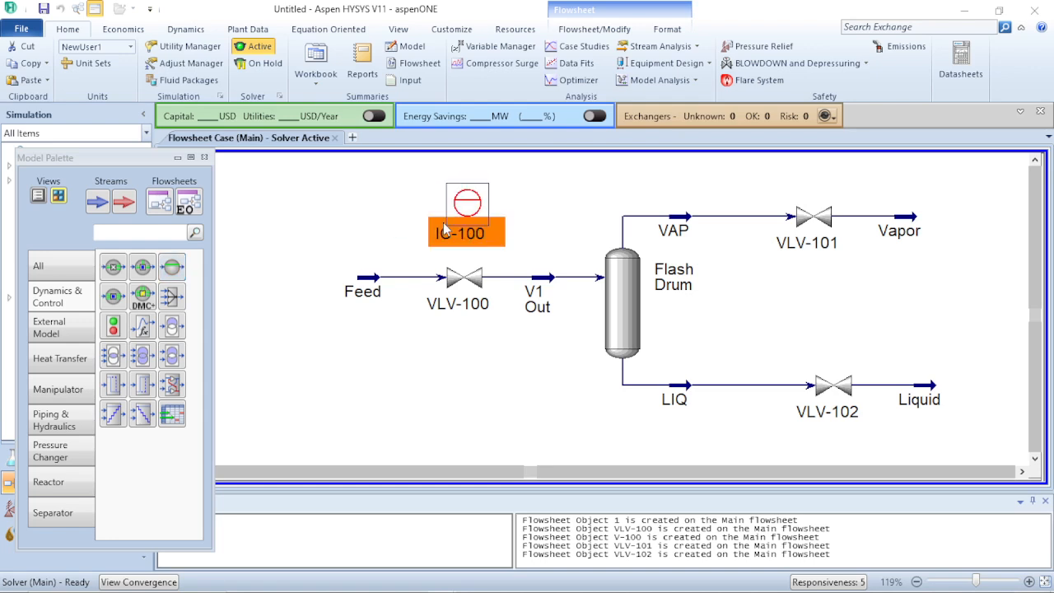
{"action": "left_click_drag", "start_coordinate": [174, 272], "coordinate": [723, 453]}
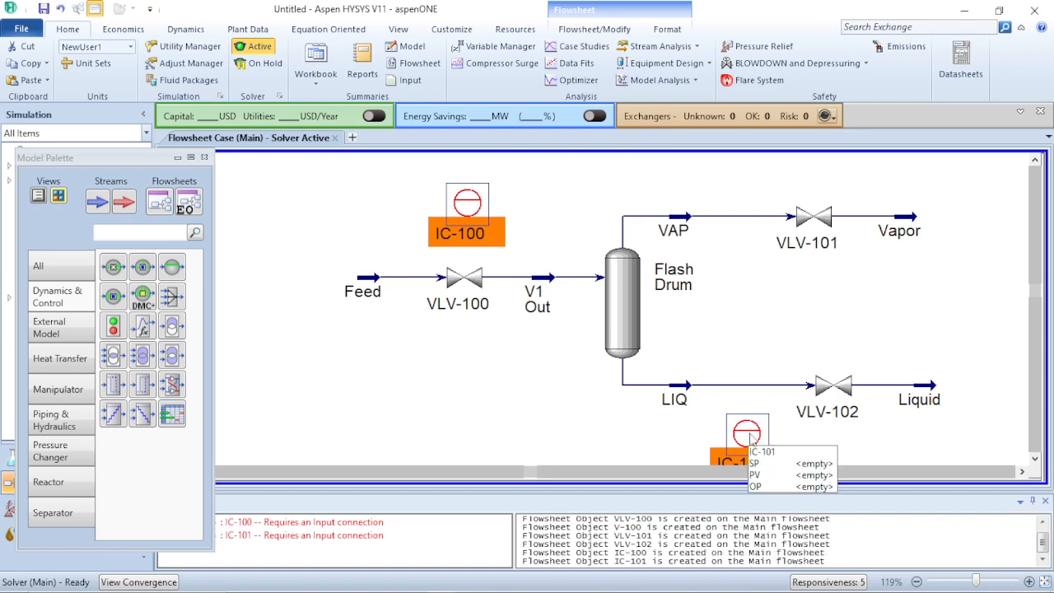
{"action": "key", "text": "Delete"}
{"action": "key", "text": "Return"}
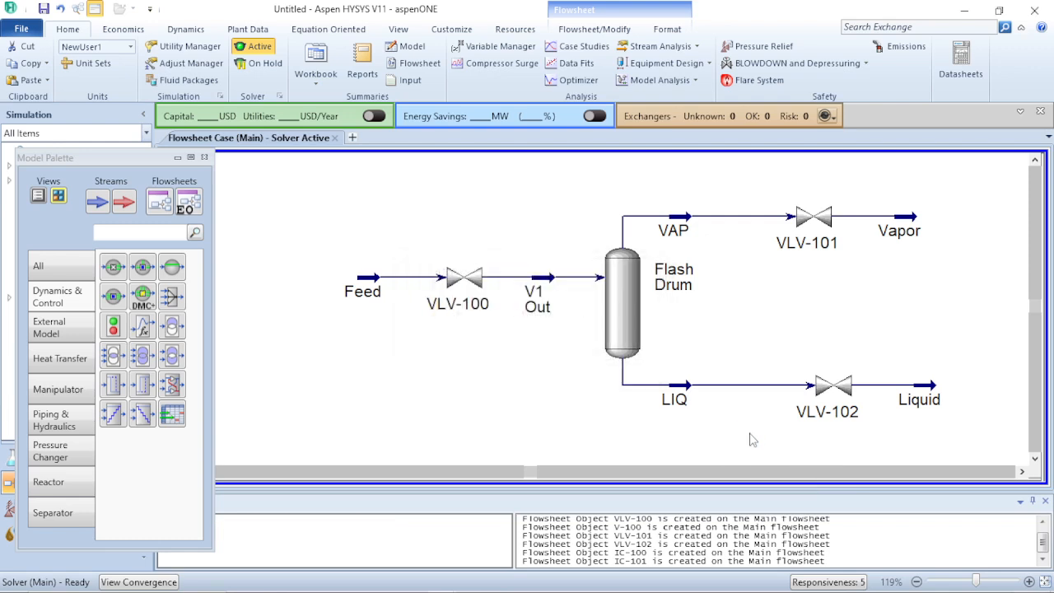
Place a PID controller just above VLV-100 and delete the extra controller placed above the LIQ line
{"action": "left_click_drag", "start_coordinate": [172, 266], "coordinate": [414, 234]}
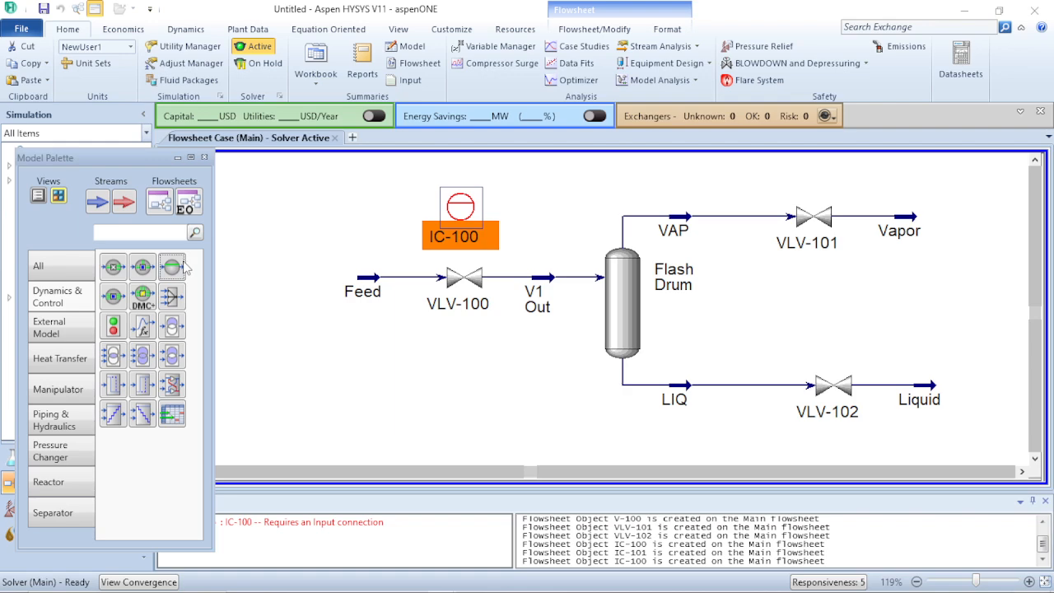
{"action": "left_click_drag", "start_coordinate": [175, 267], "coordinate": [728, 359]}
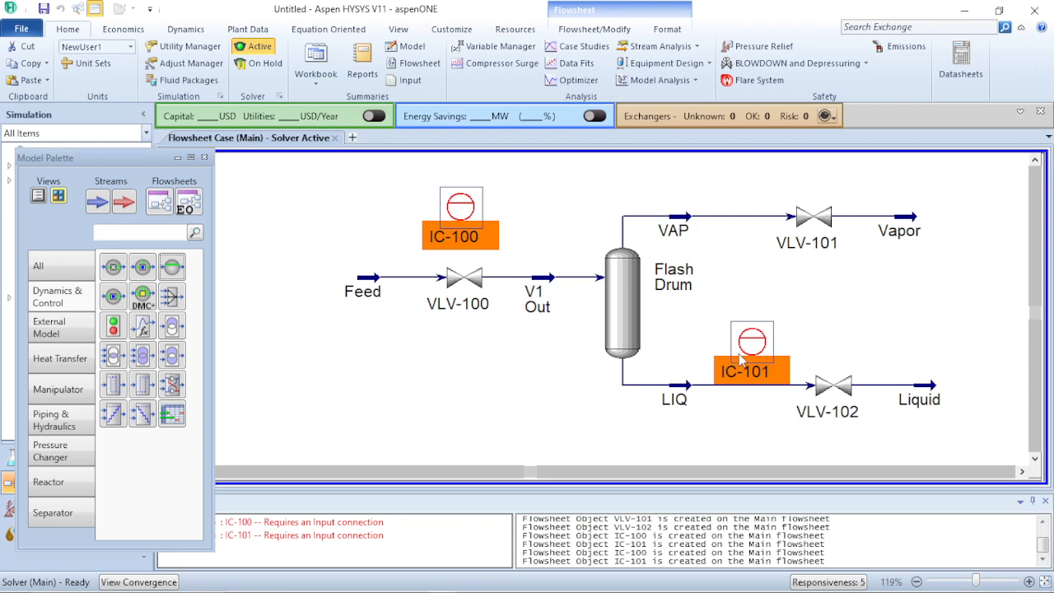
{"action": "left_click", "coordinate": [848, 311]}
{"action": "mouse_move", "coordinate": [758, 353]}
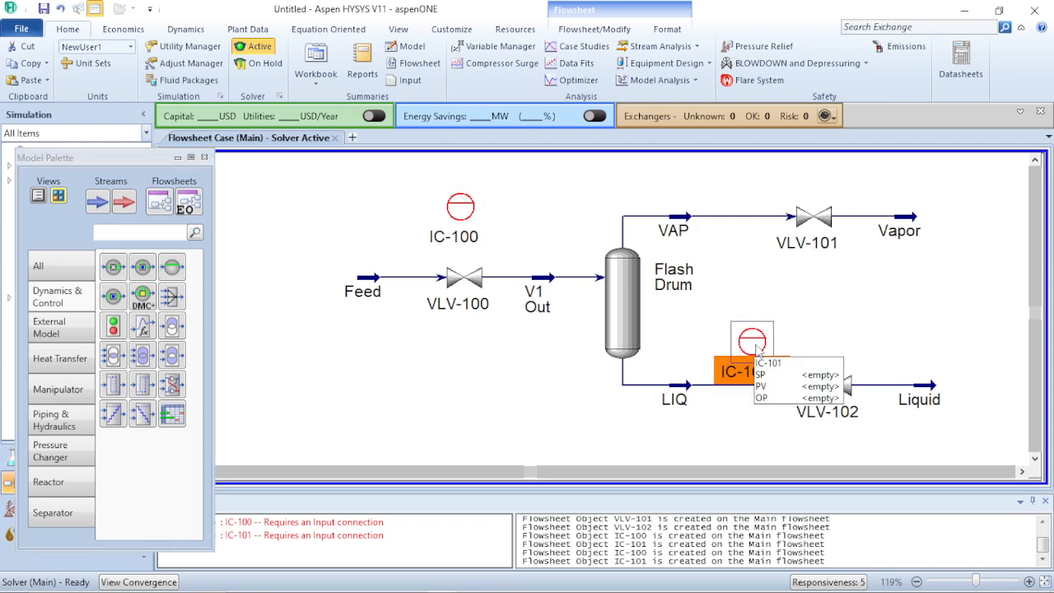
{"action": "key", "text": "Delete"}
{"action": "key", "text": "Return"}
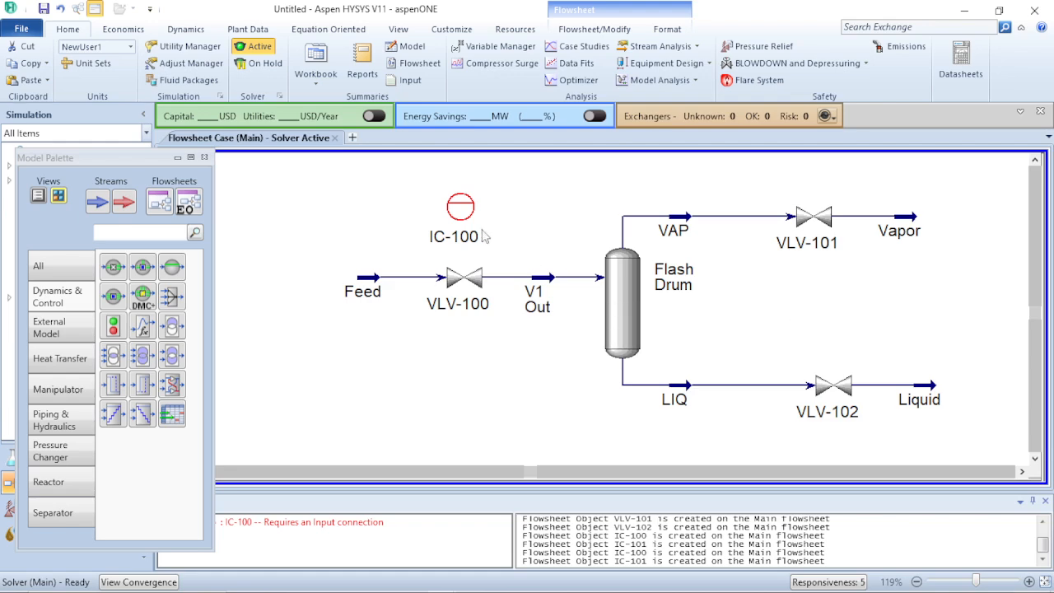
{"action": "left_click_drag", "start_coordinate": [466, 207], "coordinate": [486, 216]}
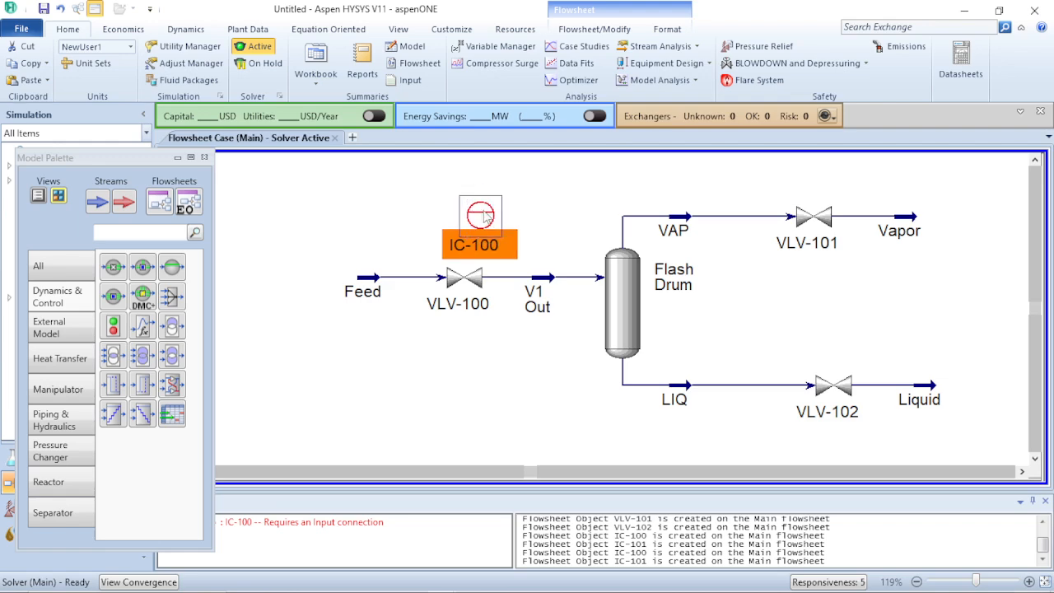
Check the feed flow and flash level controller settings on the PowerPoint slide, then return to Aspen HYSYS
{"action": "mouse_move", "coordinate": [170, 568]}
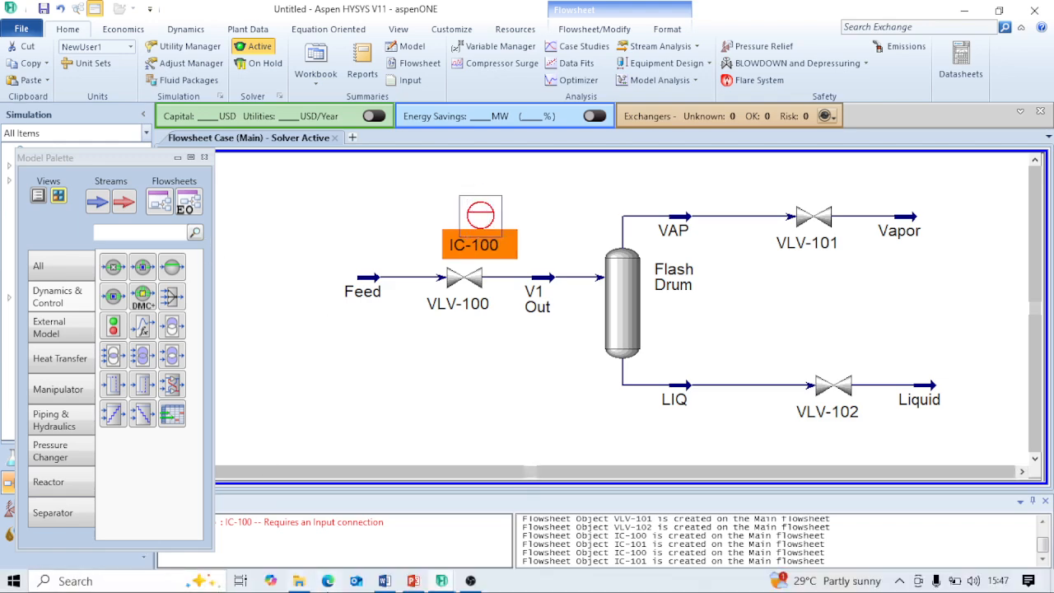
{"action": "mouse_move", "coordinate": [414, 584]}
{"action": "mouse_move", "coordinate": [410, 540]}
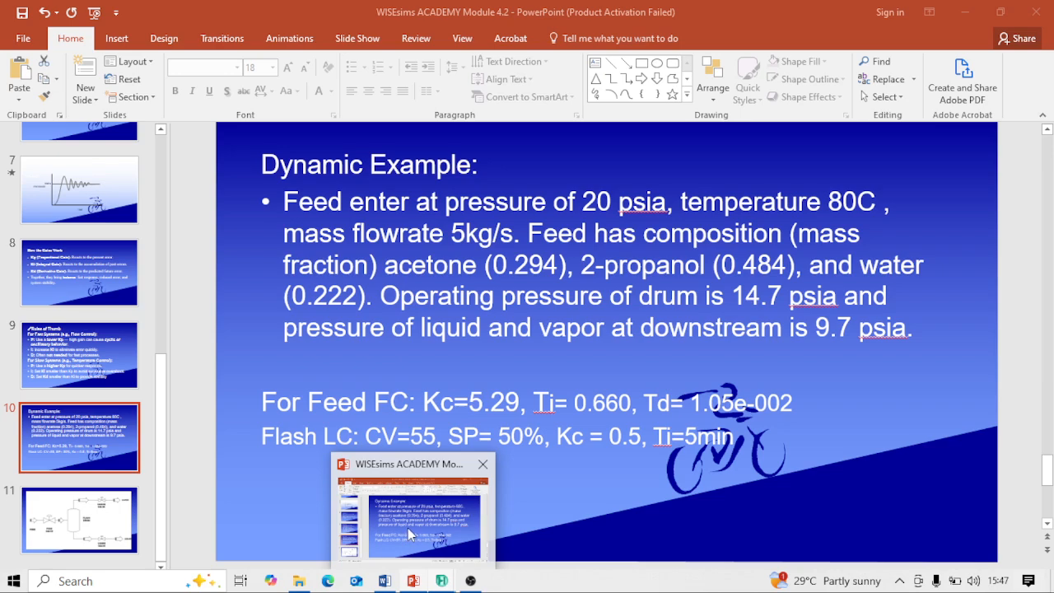
{"action": "left_click", "coordinate": [442, 580]}
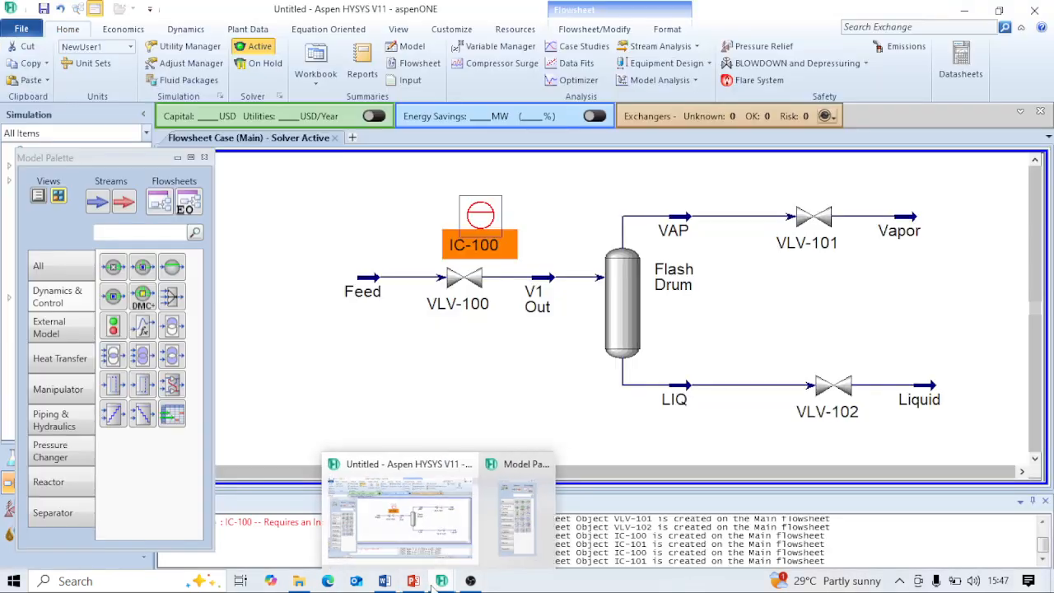
Move the IC-100 controller slightly toward V1 Out and open its connection properties
{"action": "left_click_drag", "start_coordinate": [485, 226], "coordinate": [503, 225]}
{"action": "double_click", "coordinate": [505, 231]}
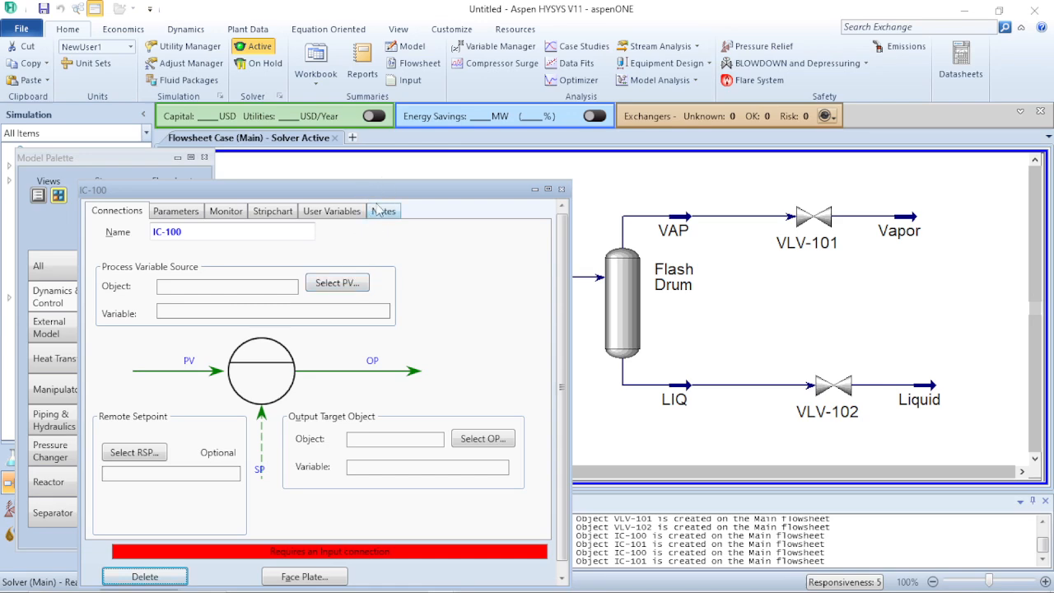
{"action": "left_click_drag", "start_coordinate": [379, 196], "coordinate": [442, 365]}
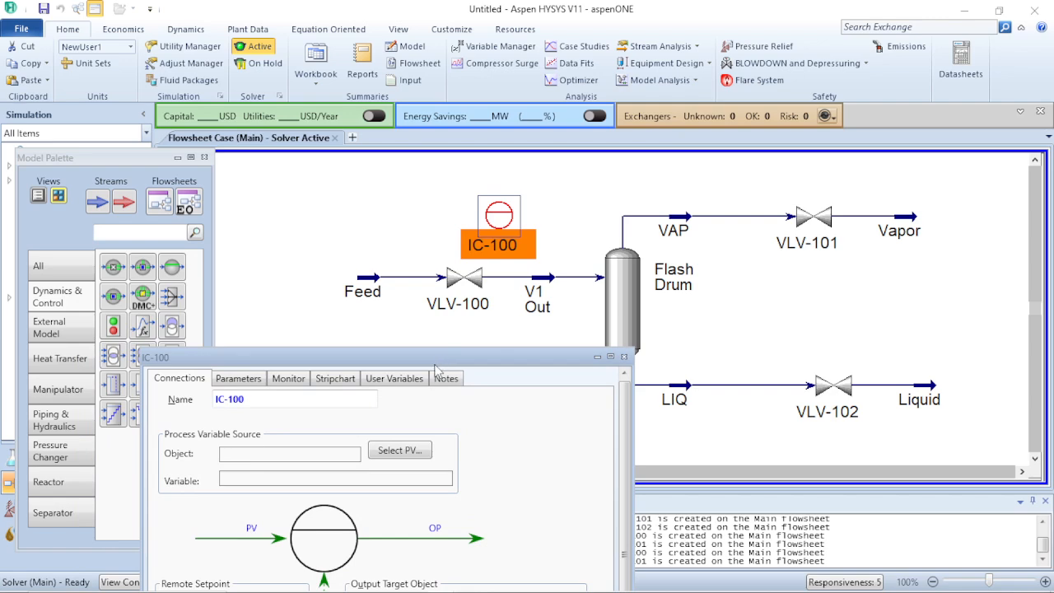
{"action": "mouse_move", "coordinate": [437, 367]}
{"action": "left_mouse_down"}
{"action": "mouse_move", "coordinate": [437, 313]}
{"action": "mouse_move", "coordinate": [431, 356]}
{"action": "left_mouse_up"}
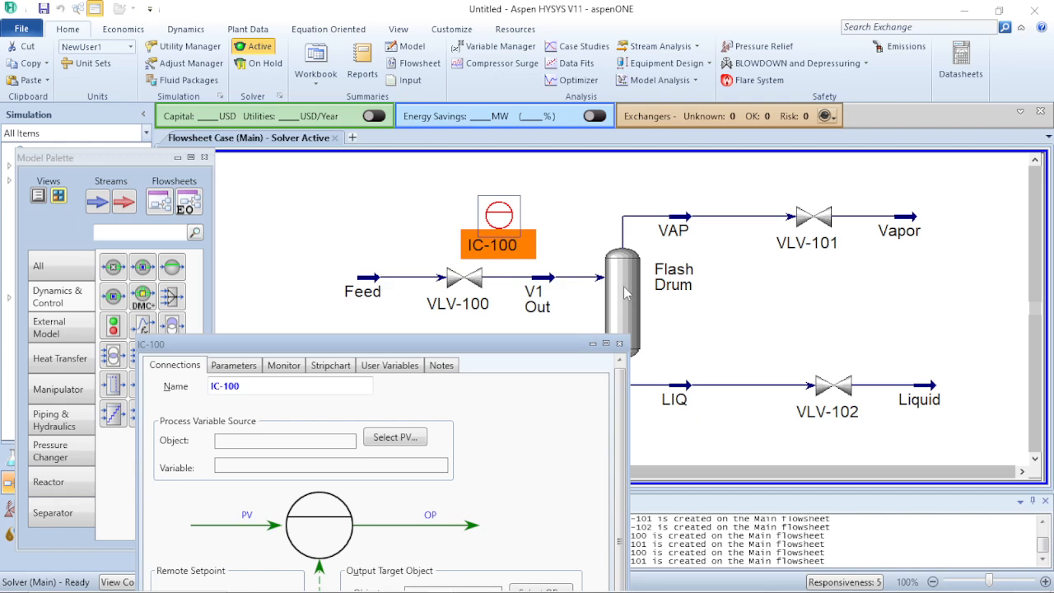
{"action": "left_click_drag", "start_coordinate": [434, 350], "coordinate": [357, 181]}
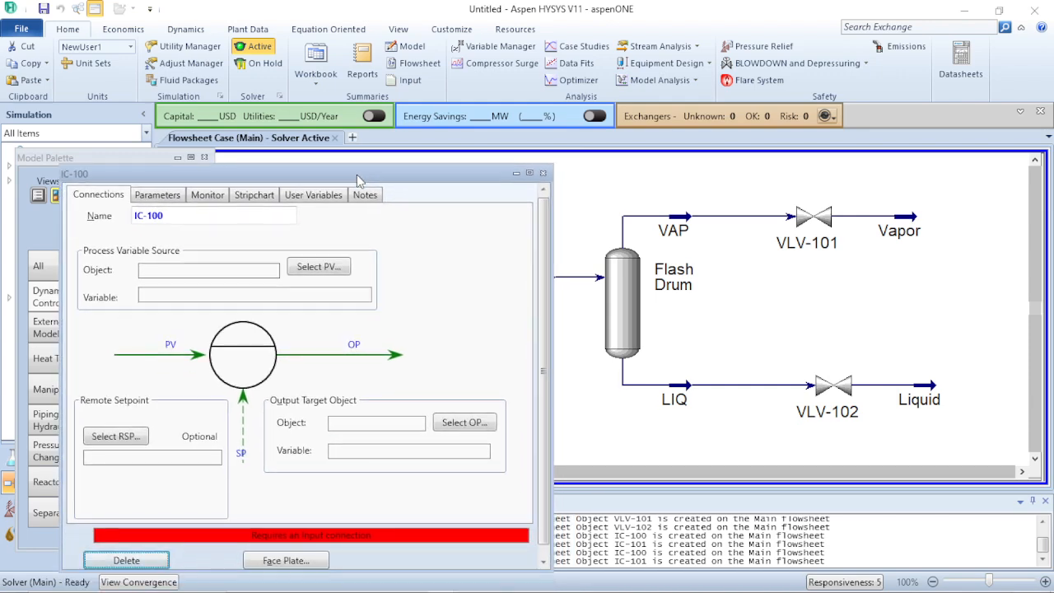
Set IC-100's process variable source to the Mass Flow of the V1 Out stream
{"action": "left_click", "coordinate": [330, 273]}
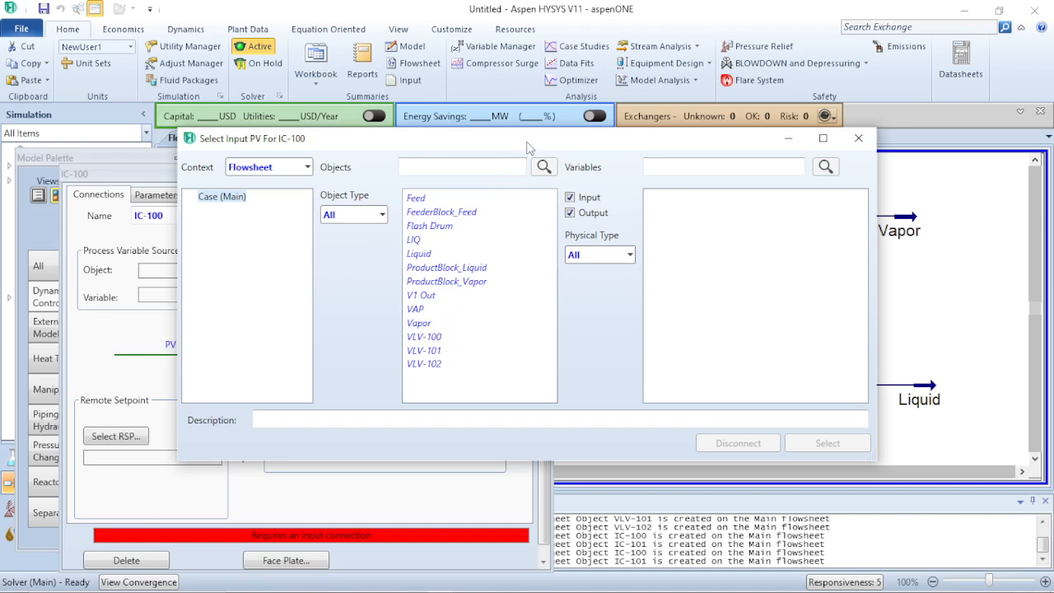
{"action": "left_click_drag", "start_coordinate": [530, 146], "coordinate": [515, 191]}
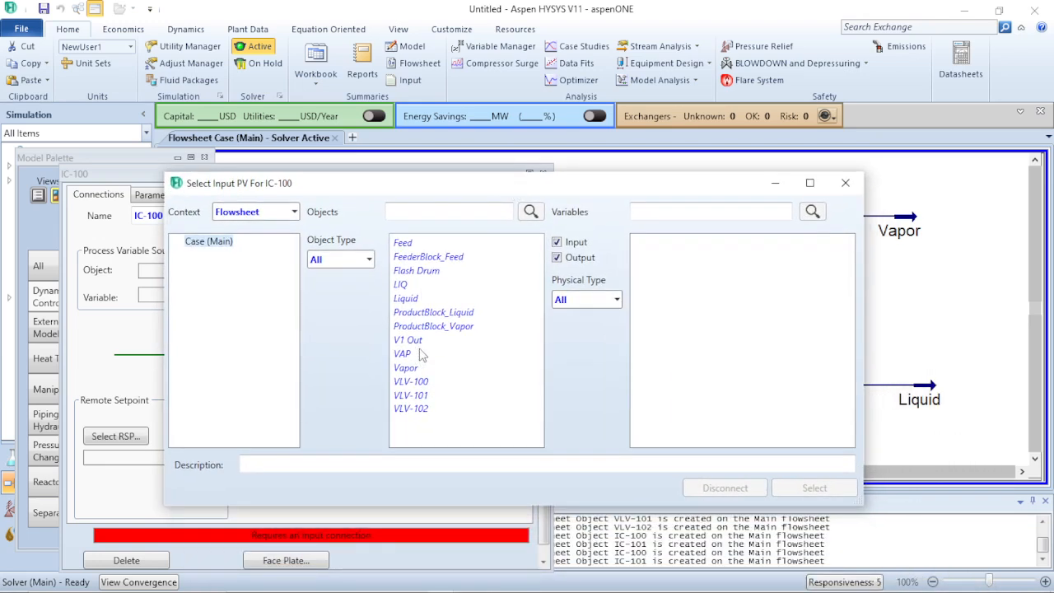
{"action": "left_click", "coordinate": [425, 385]}
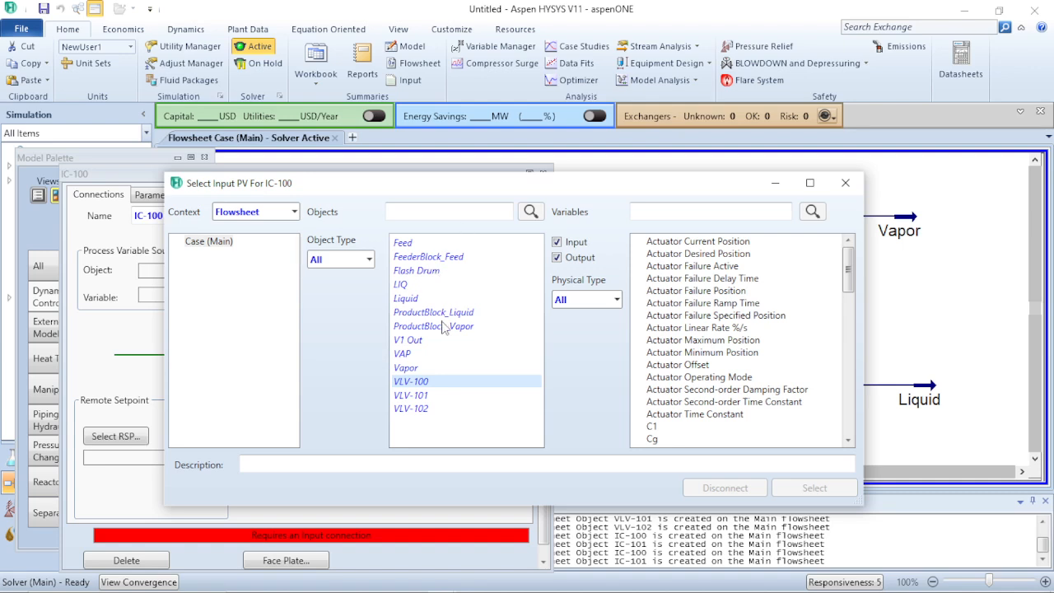
{"action": "left_click", "coordinate": [417, 343]}
{"action": "scroll", "coordinate": [714, 369], "scroll_direction": "down", "scroll_amount": 5}
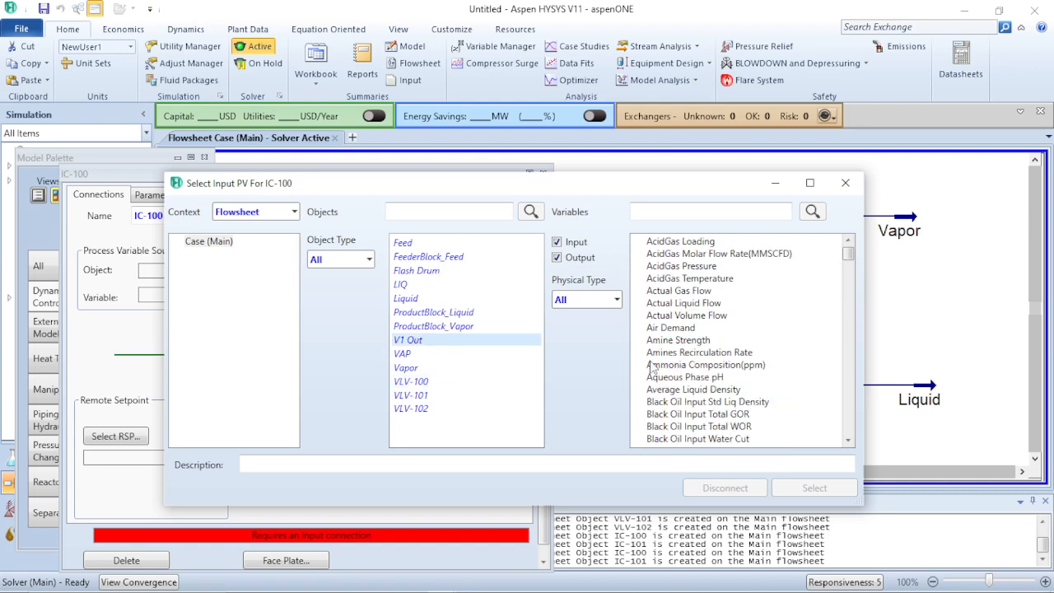
{"action": "scroll", "coordinate": [683, 372], "scroll_direction": "down", "scroll_amount": 5}
{"action": "scroll", "coordinate": [682, 372], "scroll_direction": "down", "scroll_amount": 15}
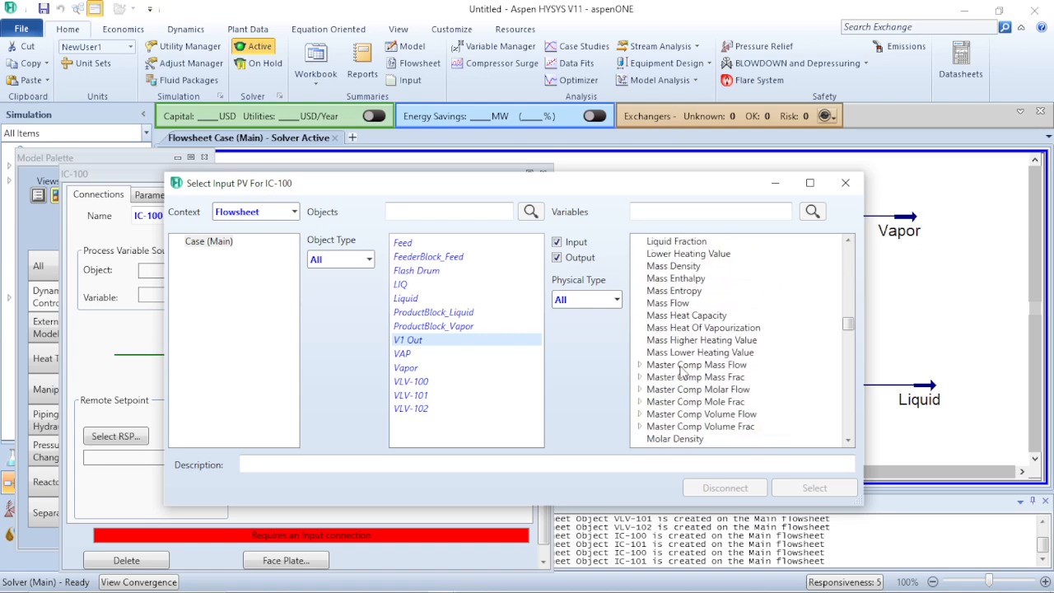
{"action": "left_click", "coordinate": [668, 303]}
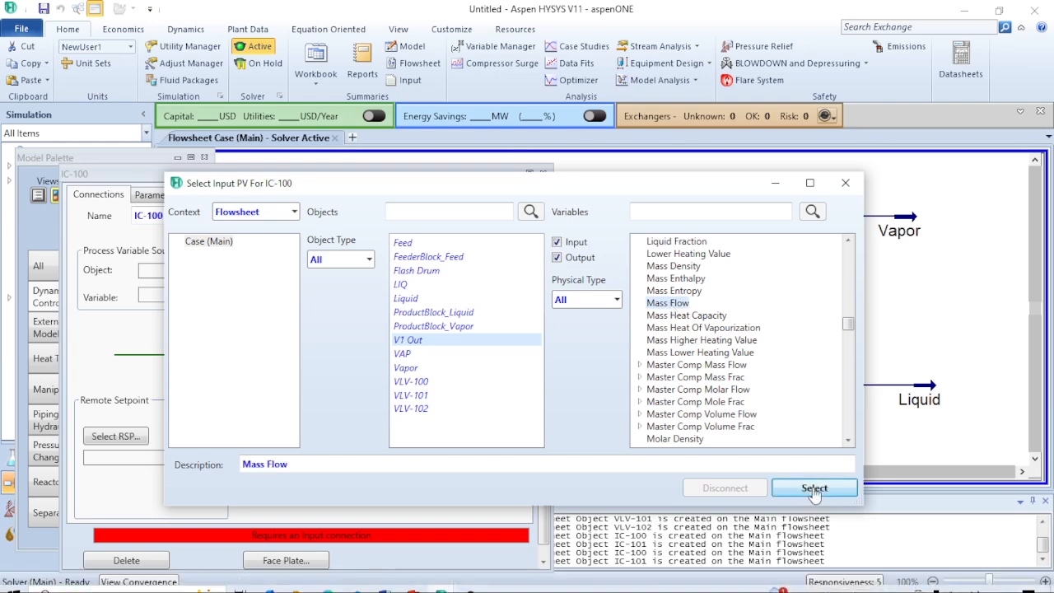
{"action": "left_click", "coordinate": [810, 492]}
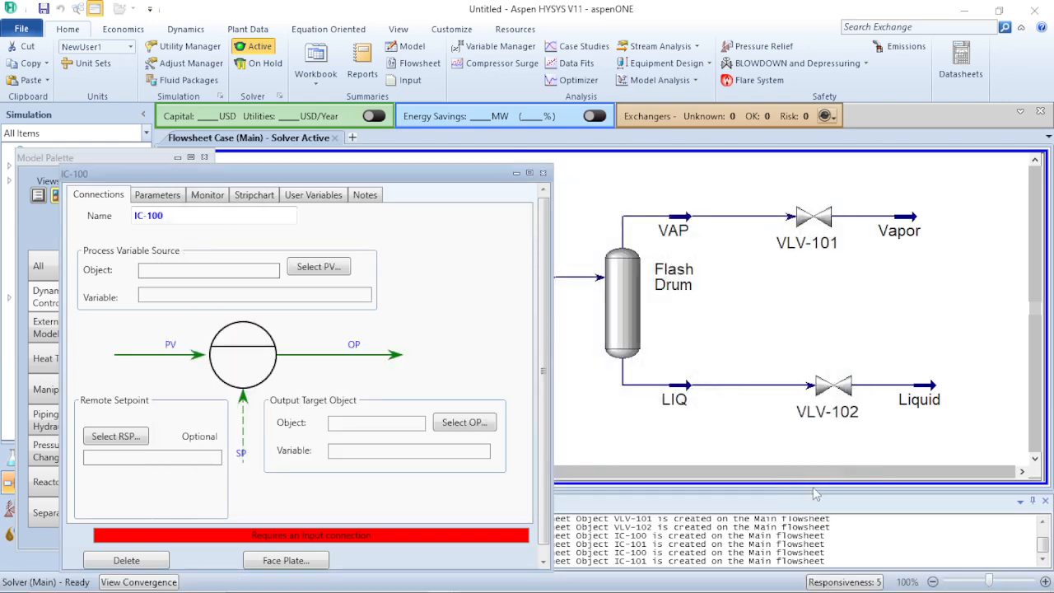
Set FIC-100's output target to the Actuator Desired Position of VLV-100
{"action": "left_click", "coordinate": [488, 427]}
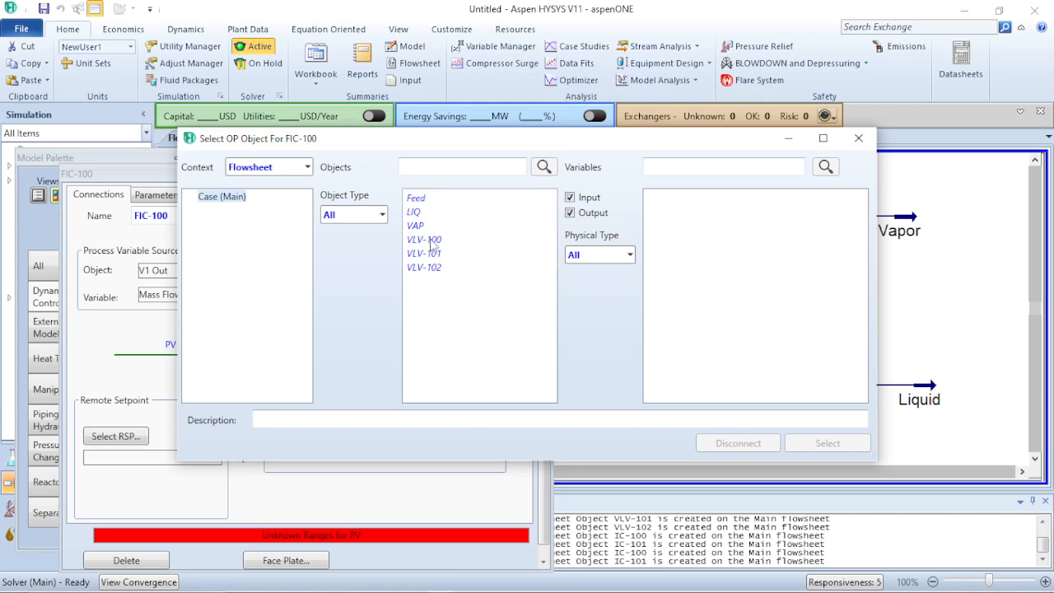
{"action": "left_click", "coordinate": [432, 241]}
{"action": "left_click", "coordinate": [696, 198]}
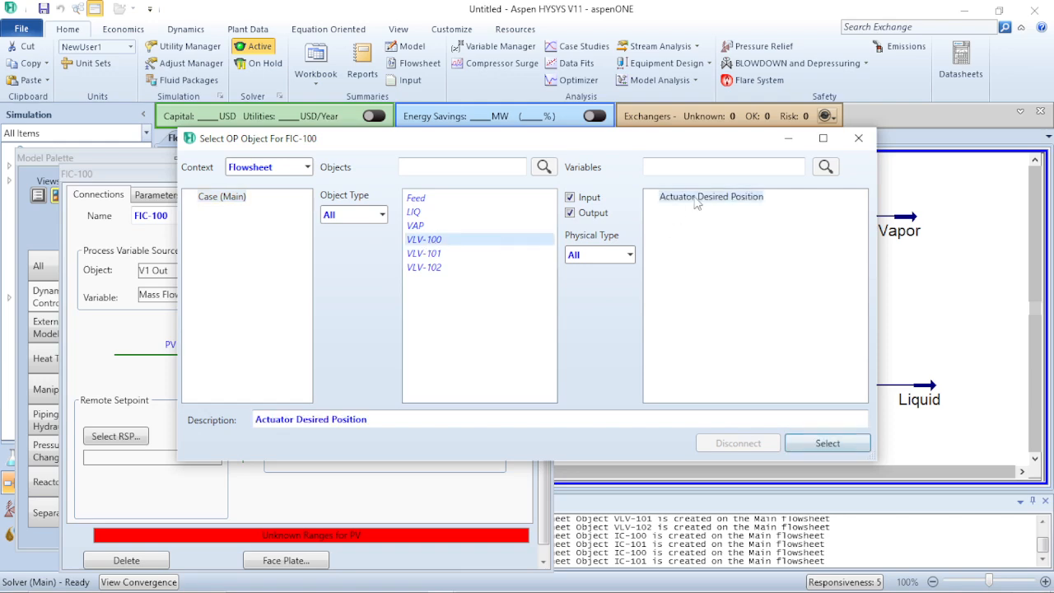
{"action": "left_click", "coordinate": [827, 443]}
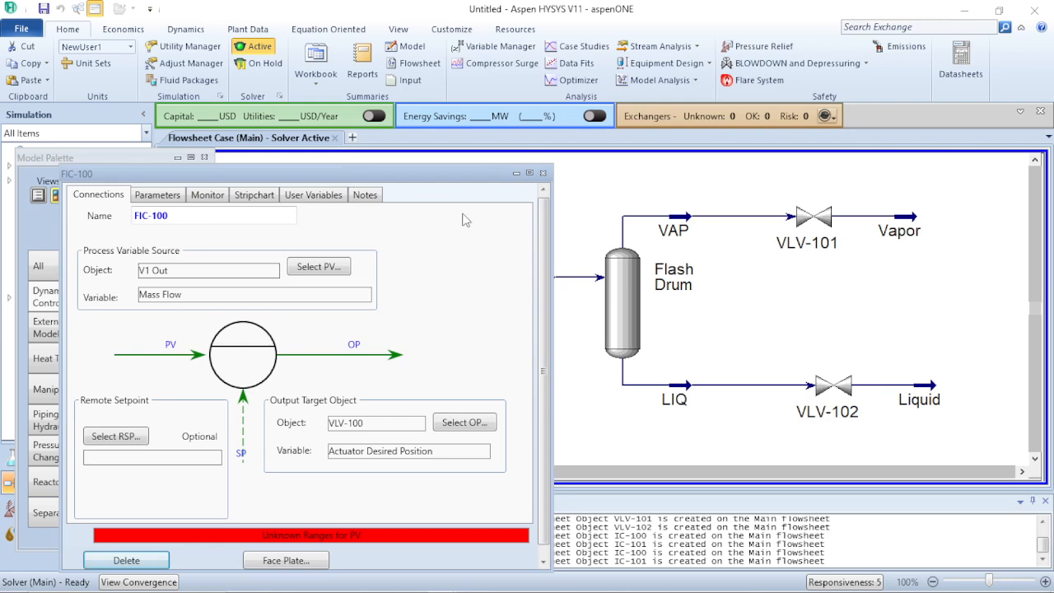
Reposition the FIC-100 controller on the flowsheet, above VLV-100 and slightly toward the Feed stream
{"action": "left_click_drag", "start_coordinate": [432, 184], "coordinate": [932, 229]}
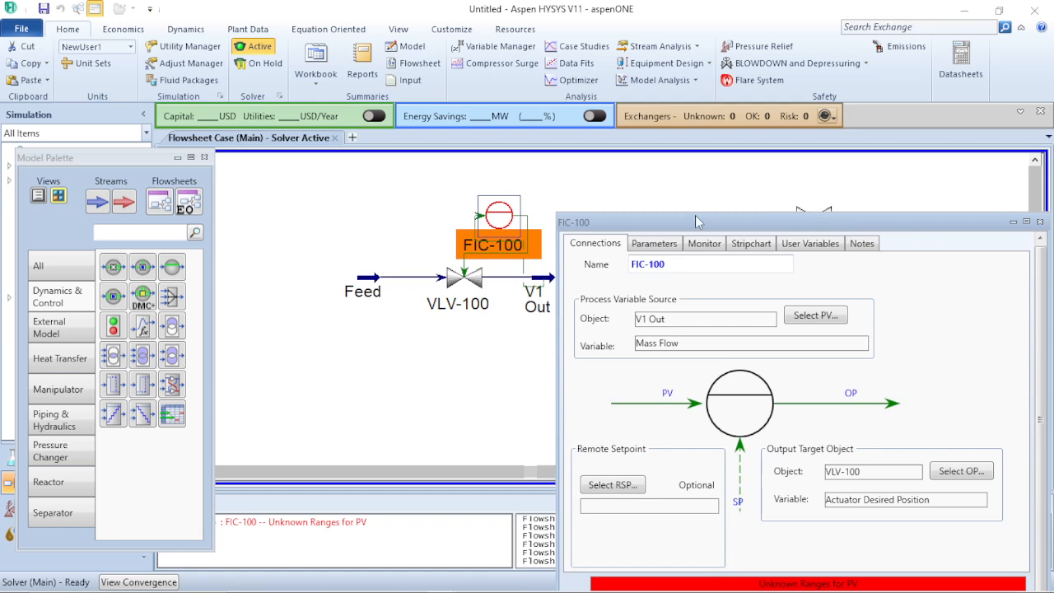
{"action": "left_click", "coordinate": [504, 218]}
{"action": "left_click_drag", "start_coordinate": [504, 218], "coordinate": [463, 216]}
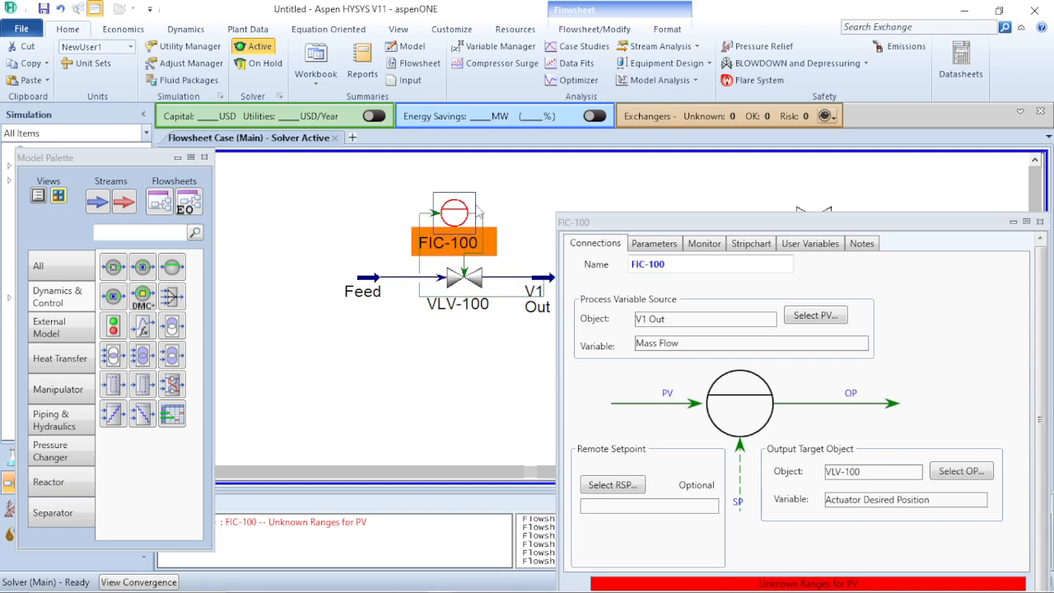
{"action": "left_click_drag", "start_coordinate": [455, 214], "coordinate": [429, 215]}
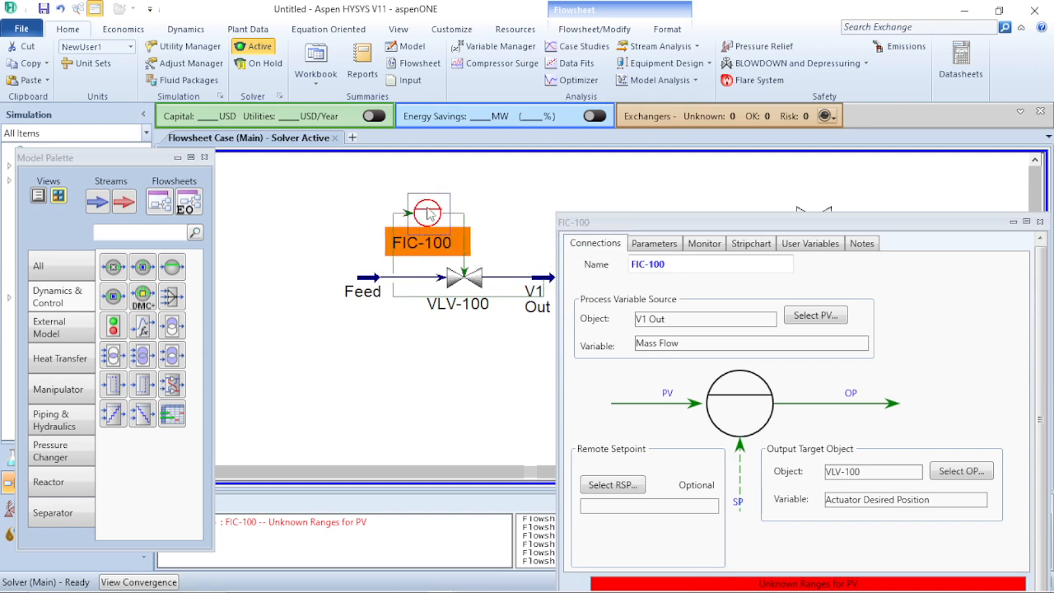
{"action": "left_click", "coordinate": [546, 199]}
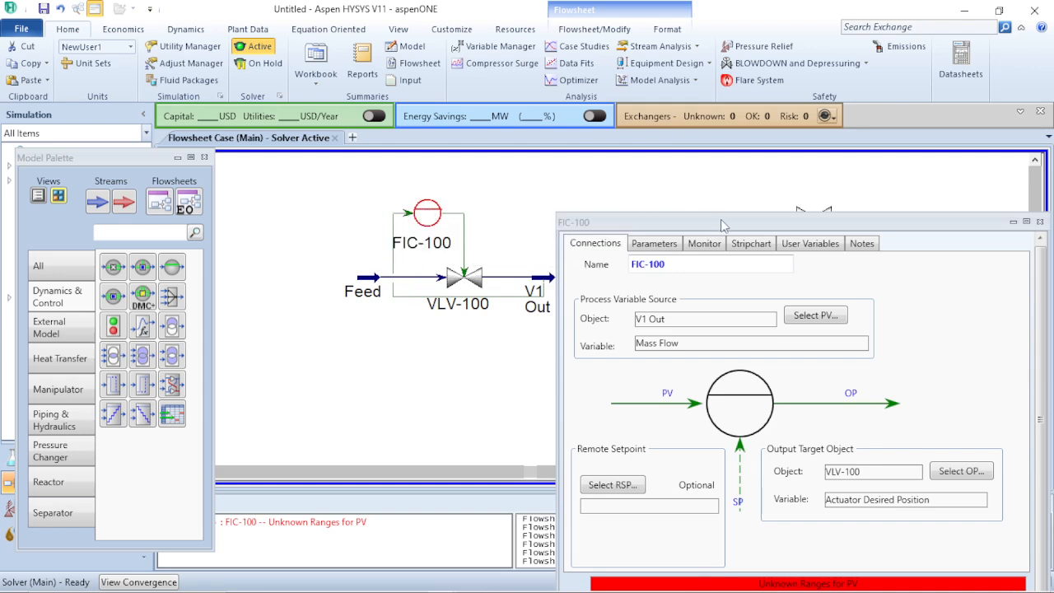
Show FIC-100's configuration parameters and set the controller gain Kc to 5.29
{"action": "left_click_drag", "start_coordinate": [713, 224], "coordinate": [494, 144]}
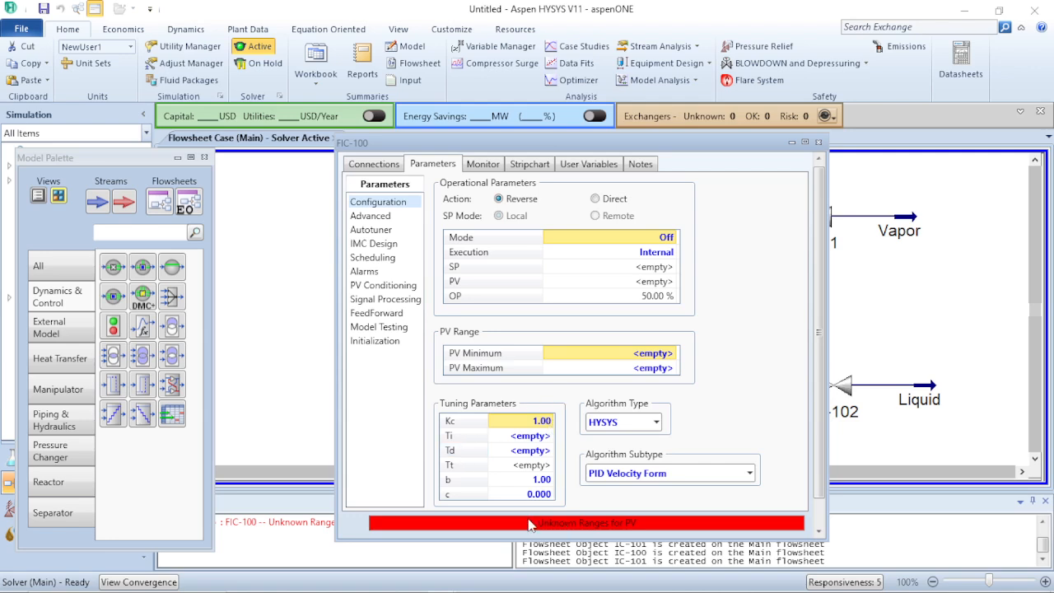
{"action": "mouse_move", "coordinate": [475, 588]}
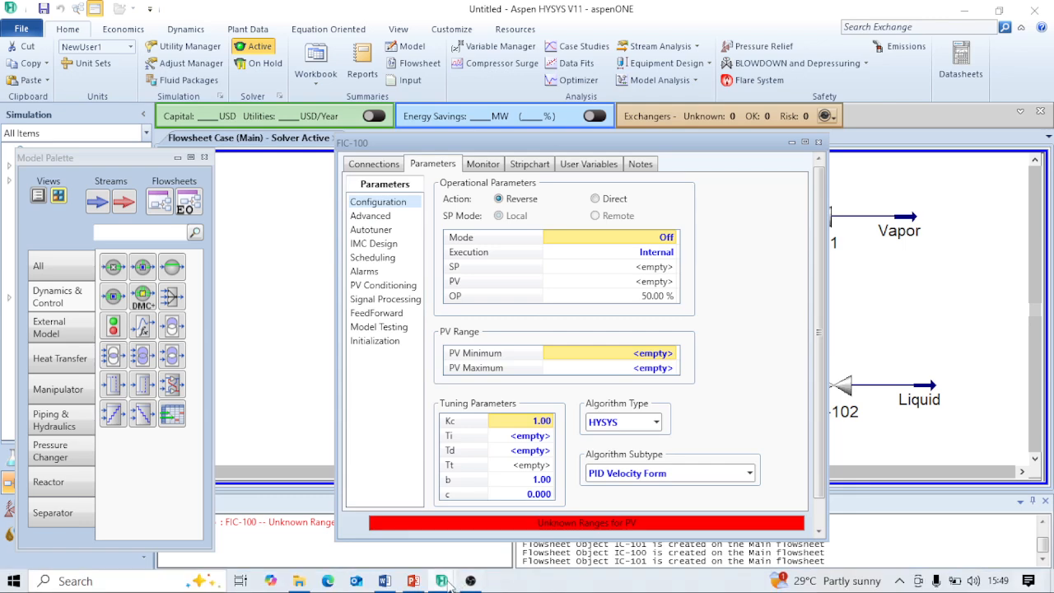
{"action": "mouse_move", "coordinate": [414, 581]}
{"action": "mouse_move", "coordinate": [426, 526]}
{"action": "type", "text": "5."}
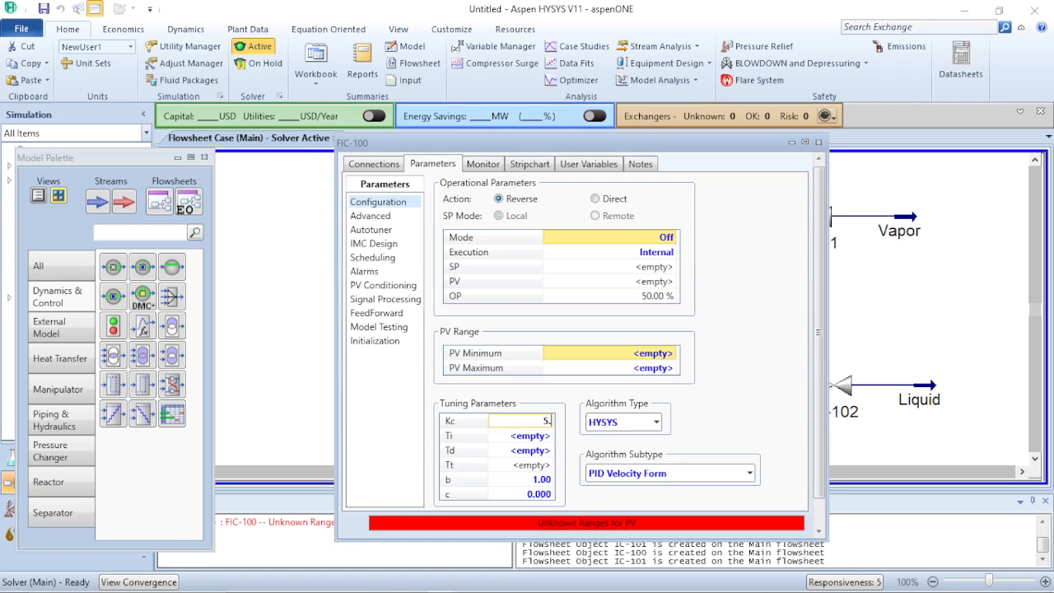
{"action": "type", "text": "29"}
{"action": "key", "text": "Return"}
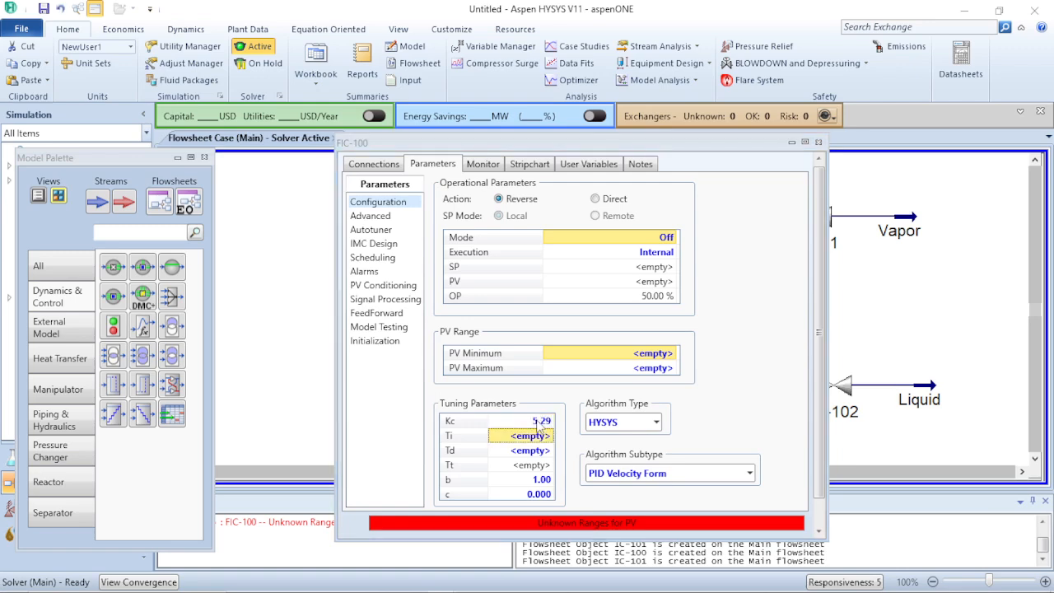
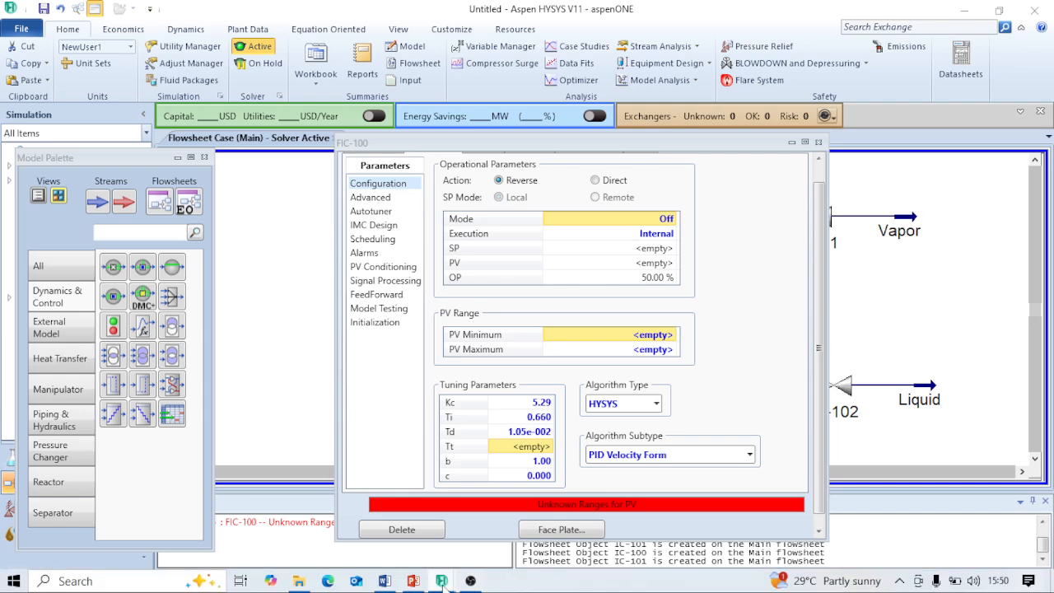
Try to change FIC-100's operating mode
{"action": "mouse_move", "coordinate": [414, 581]}
{"action": "mouse_move", "coordinate": [434, 549]}
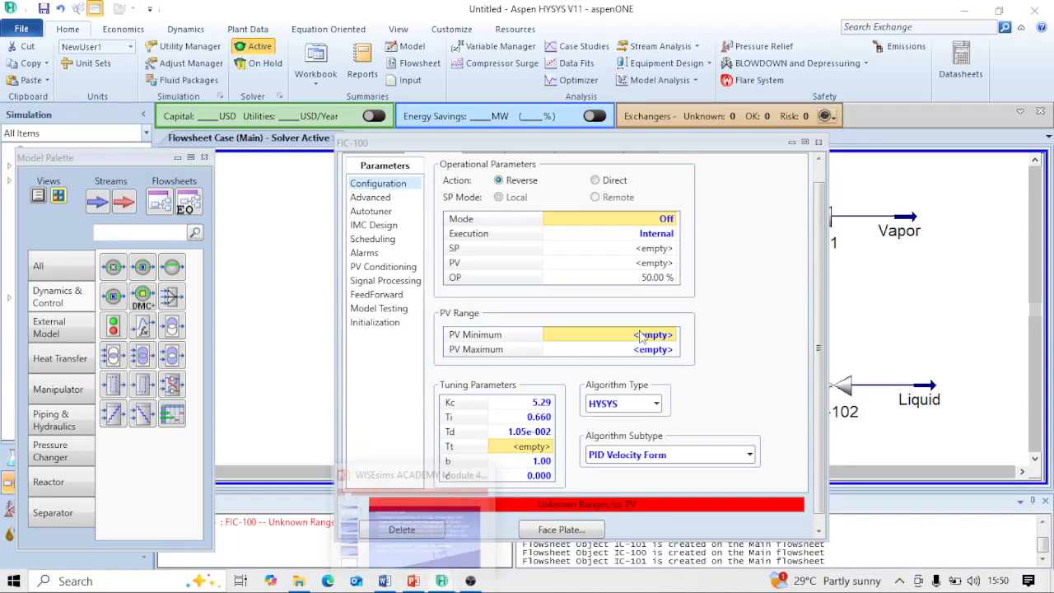
{"action": "left_click", "coordinate": [671, 219]}
{"action": "left_click", "coordinate": [642, 258]}
{"action": "left_click", "coordinate": [673, 219]}
{"action": "left_click", "coordinate": [632, 256]}
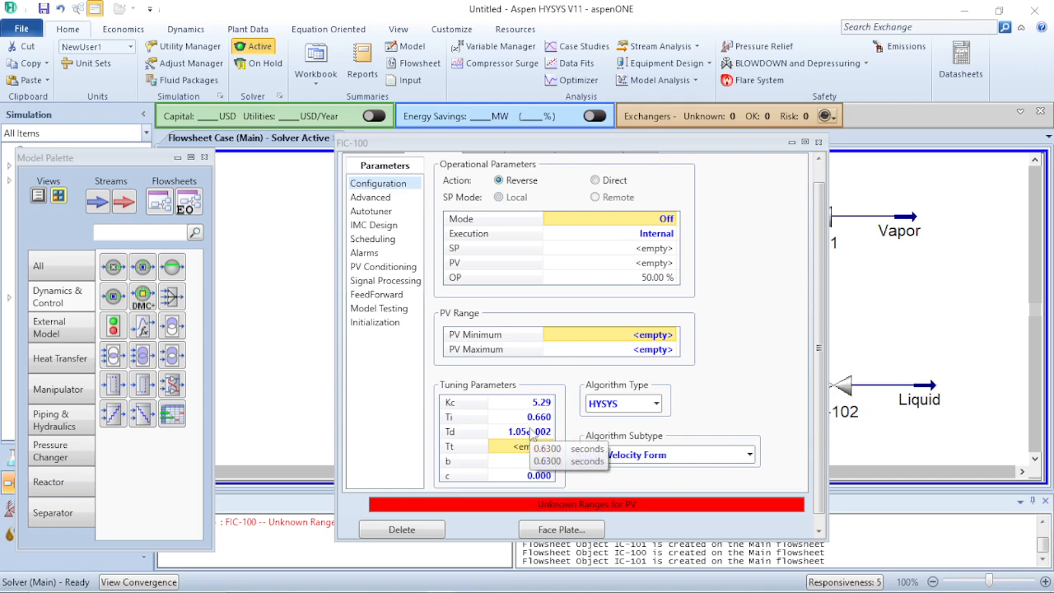
Set FIC-100's PV Minimum to 0 kg/h
{"action": "left_click", "coordinate": [647, 335]}
{"action": "type", "text": "0"}
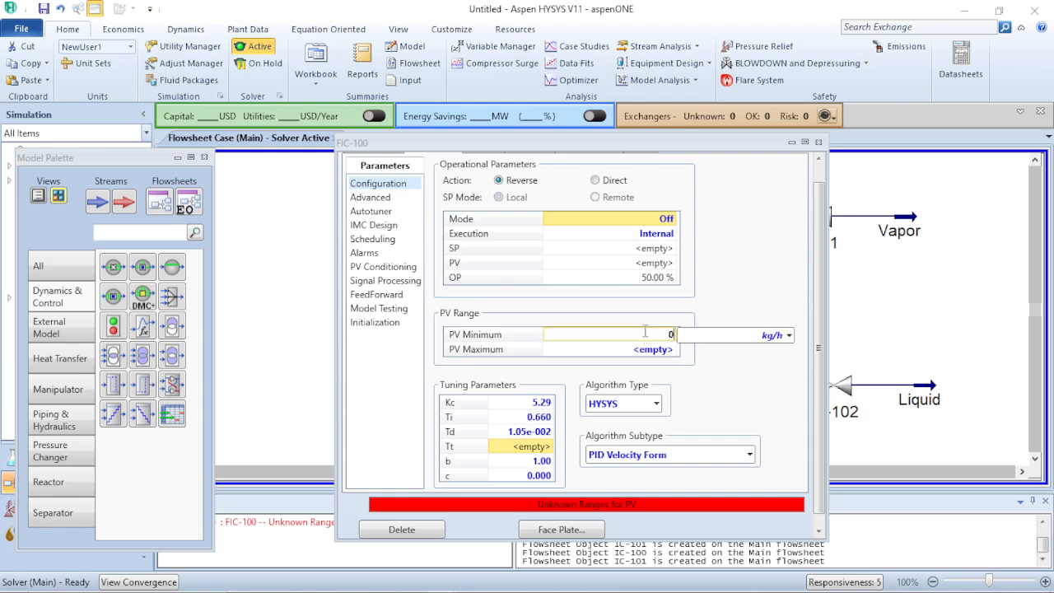
{"action": "key", "text": "Return"}
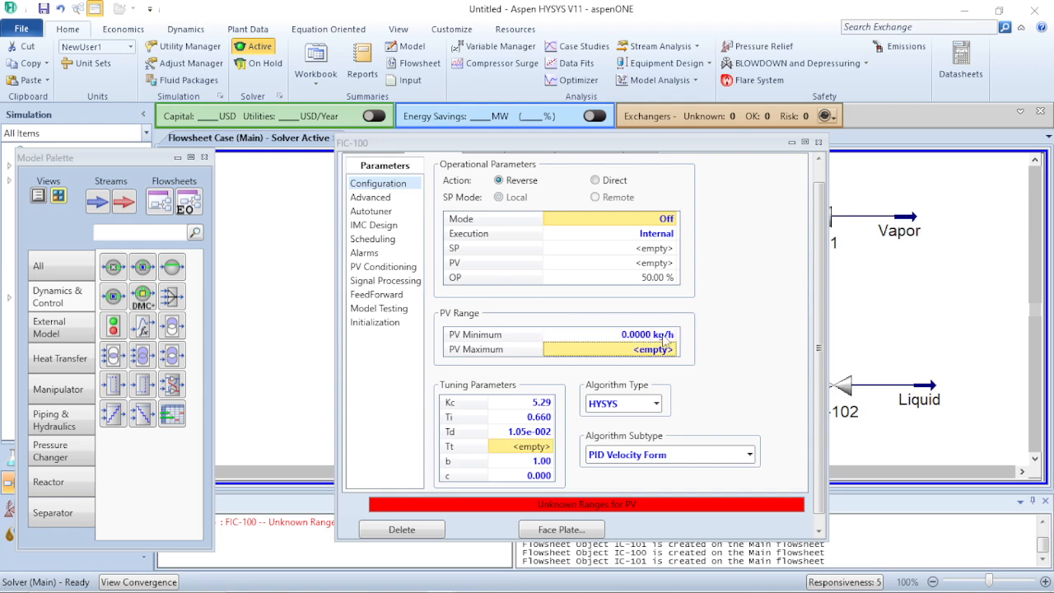
{"action": "left_click", "coordinate": [664, 338]}
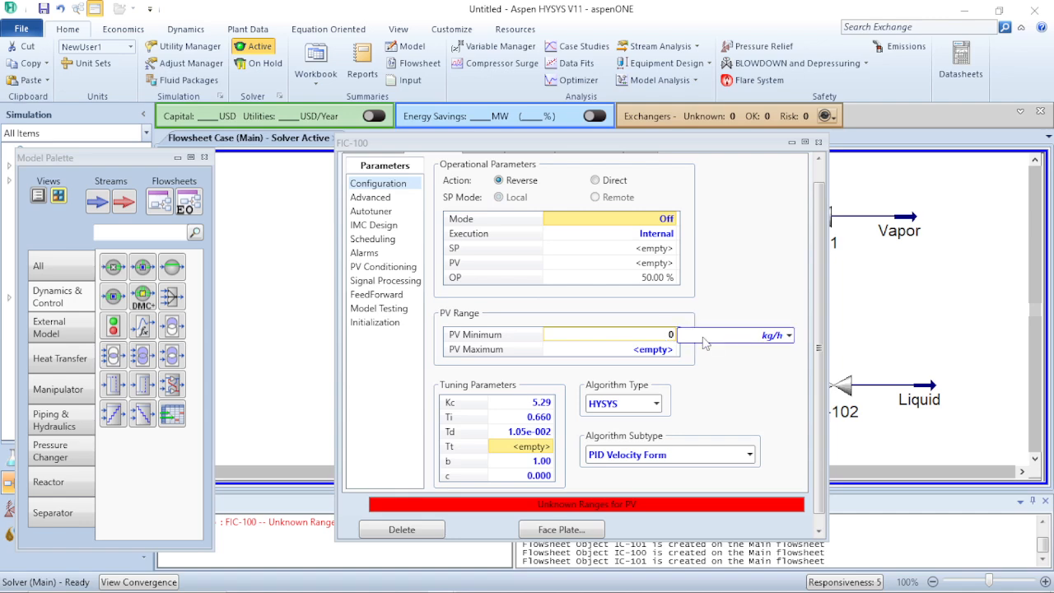
{"action": "left_click", "coordinate": [789, 335]}
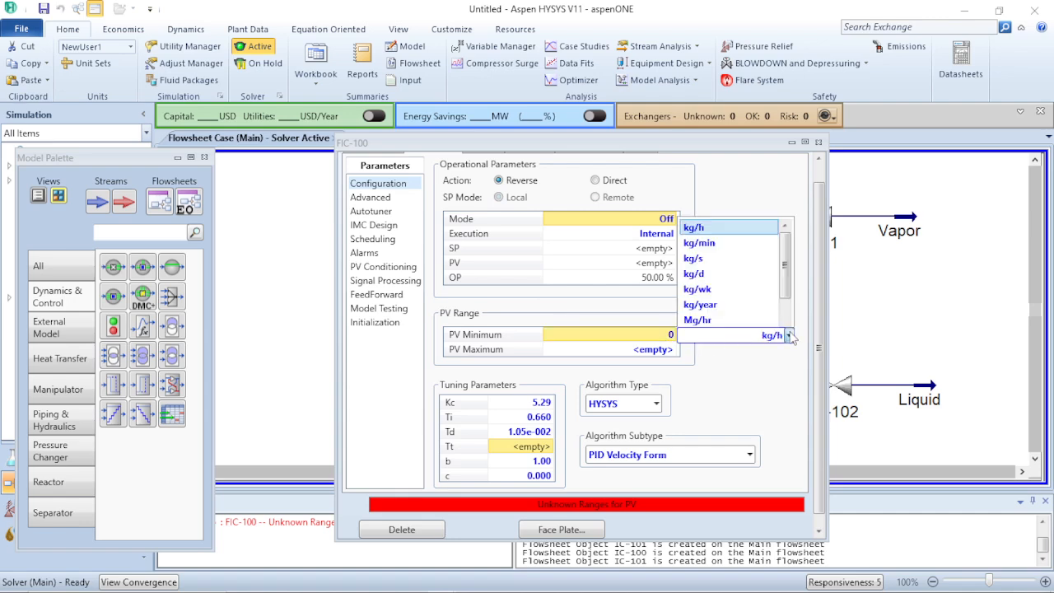
{"action": "left_click", "coordinate": [717, 368]}
Set FIC-100's PV Maximum to 10 kg/s
{"action": "left_click", "coordinate": [662, 351]}
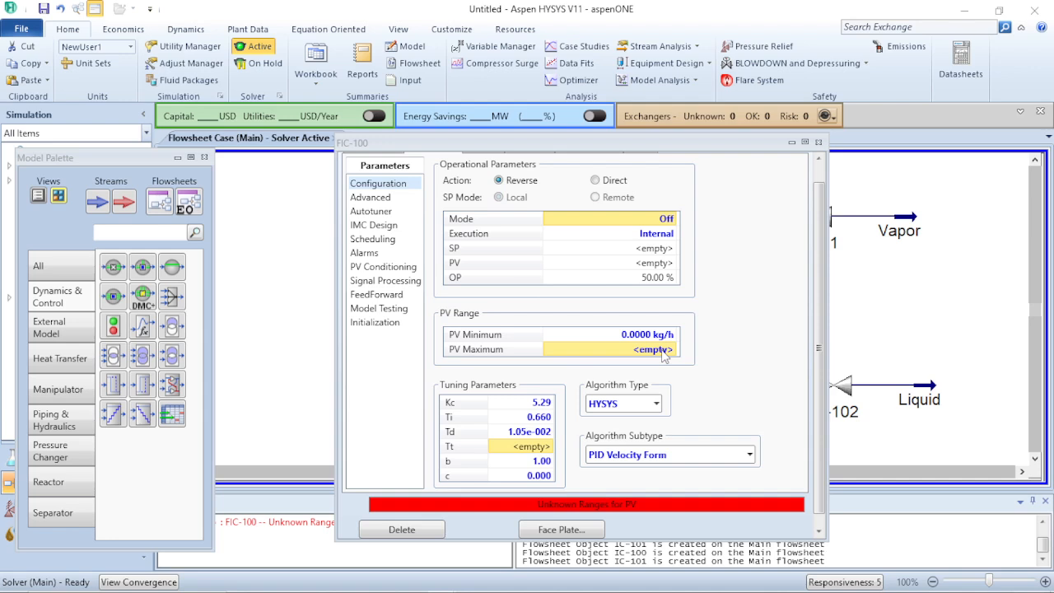
{"action": "left_click", "coordinate": [663, 352]}
{"action": "type", "text": "10"}
{"action": "key", "text": "Return"}
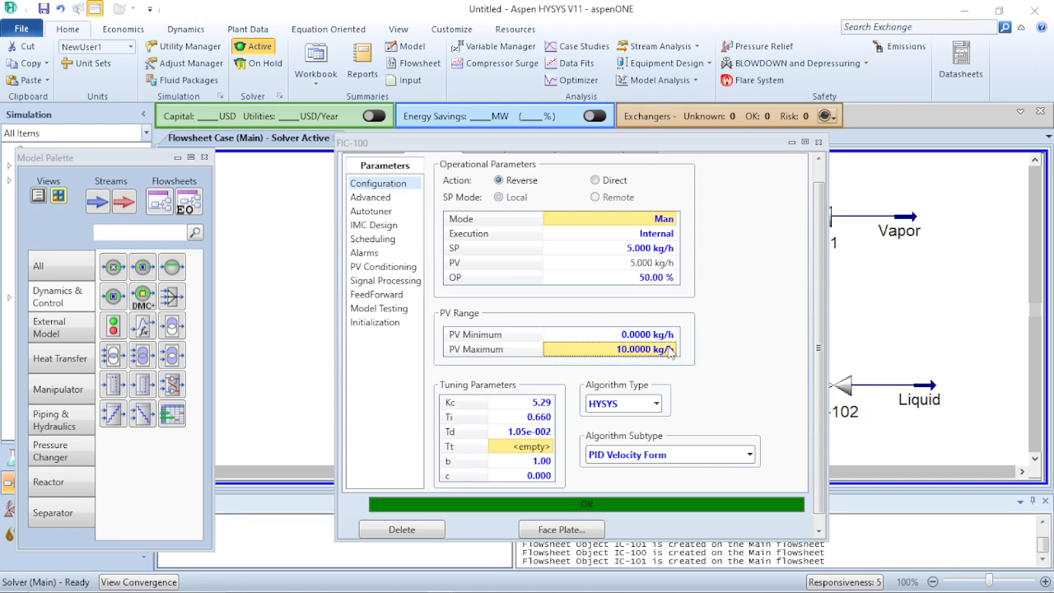
{"action": "left_click", "coordinate": [788, 350]}
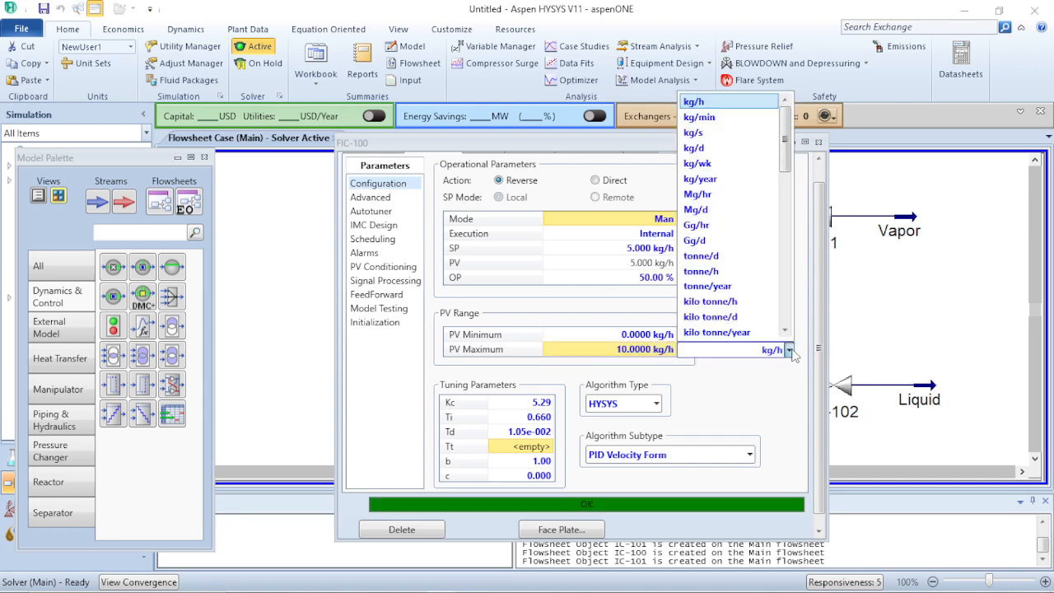
{"action": "scroll", "coordinate": [729, 288], "scroll_direction": "down", "scroll_amount": 1}
{"action": "scroll", "coordinate": [717, 130], "scroll_direction": "up", "scroll_amount": 1}
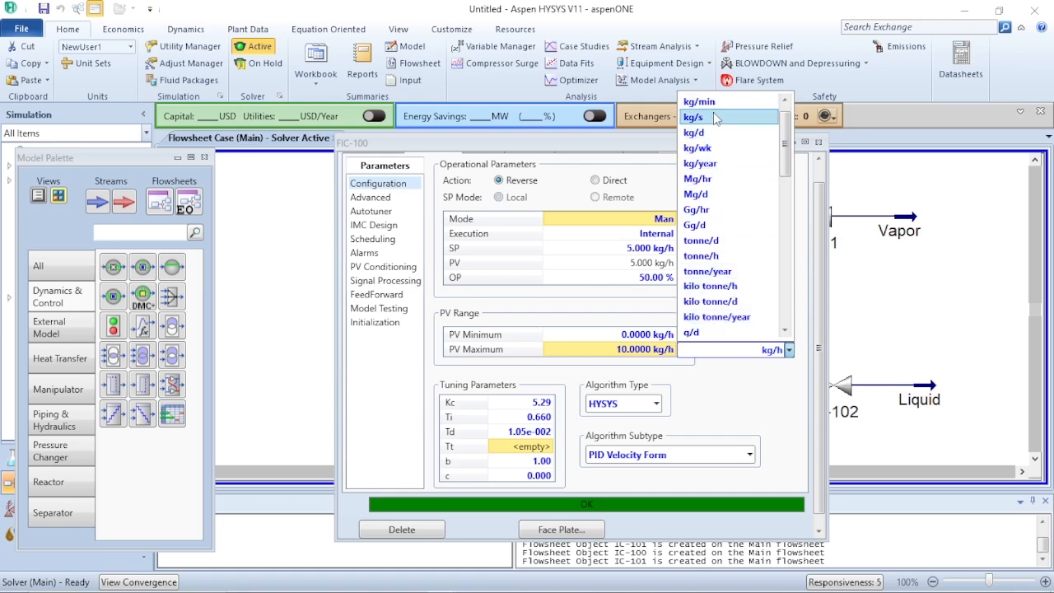
{"action": "left_click", "coordinate": [717, 132]}
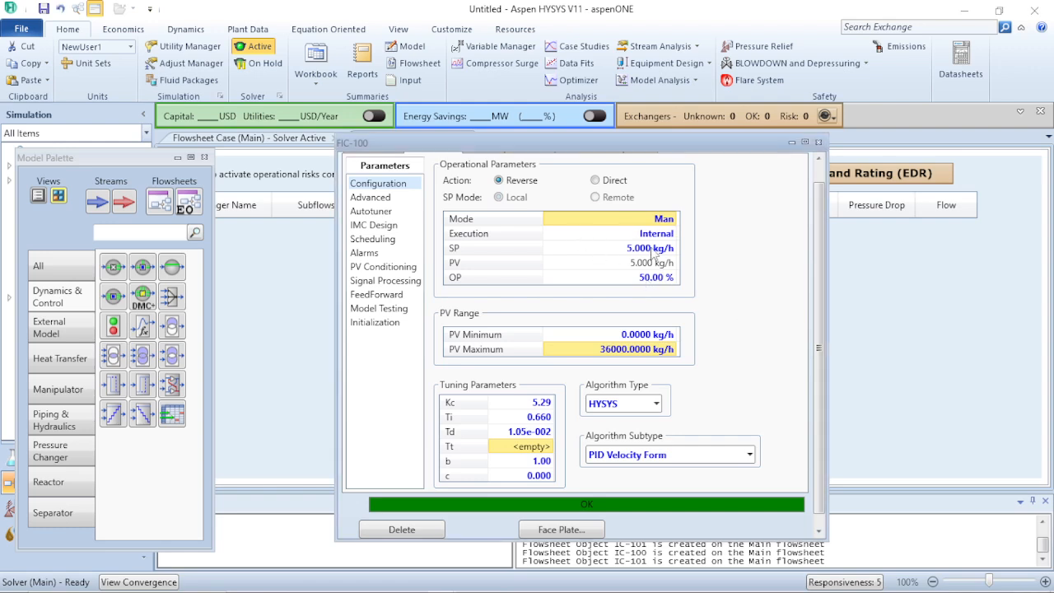
Close the FIC-100 properties and the Exchanger Summary Table to return to the main flowsheet
{"action": "left_click", "coordinate": [657, 219]}
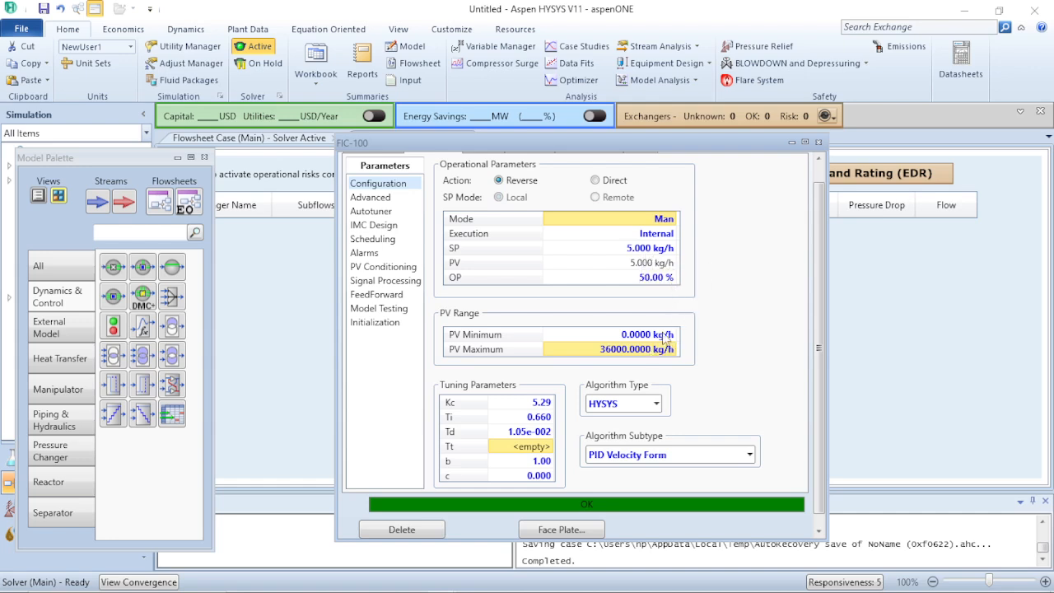
{"action": "left_click", "coordinate": [674, 249]}
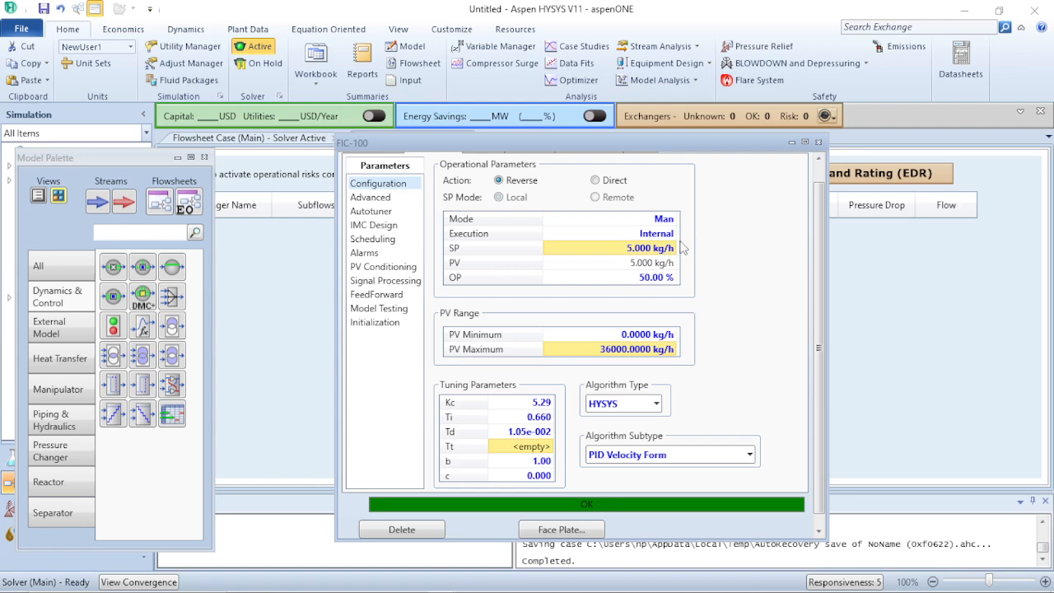
{"action": "left_click", "coordinate": [818, 143]}
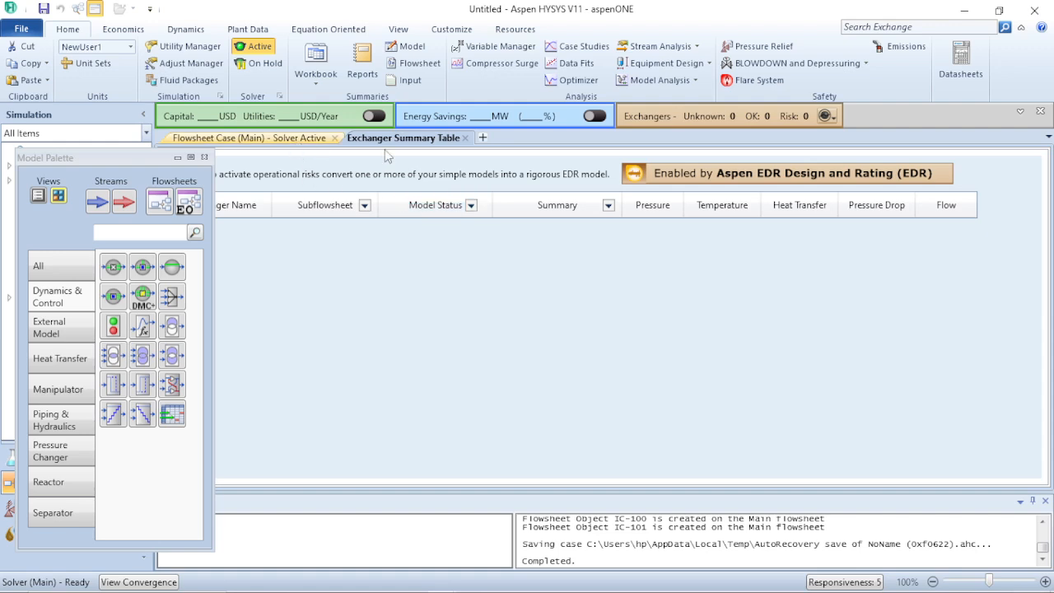
{"action": "left_click", "coordinate": [465, 138]}
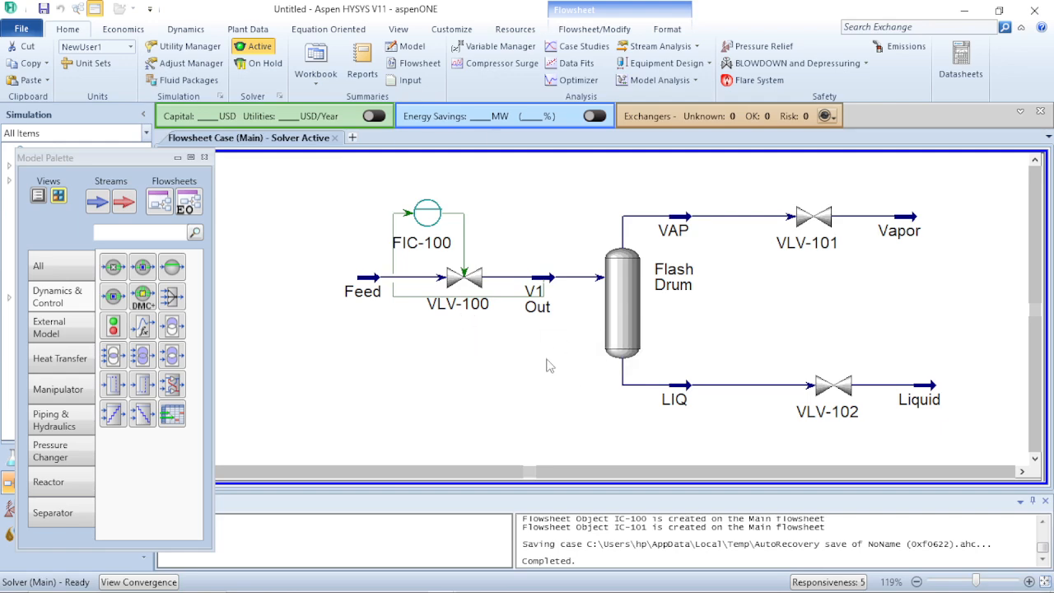
Add a level controller from the Flash Drum's dynamics specifications and place it beside the drum, between the VAP and LIQ lines
{"action": "double_click", "coordinate": [624, 324]}
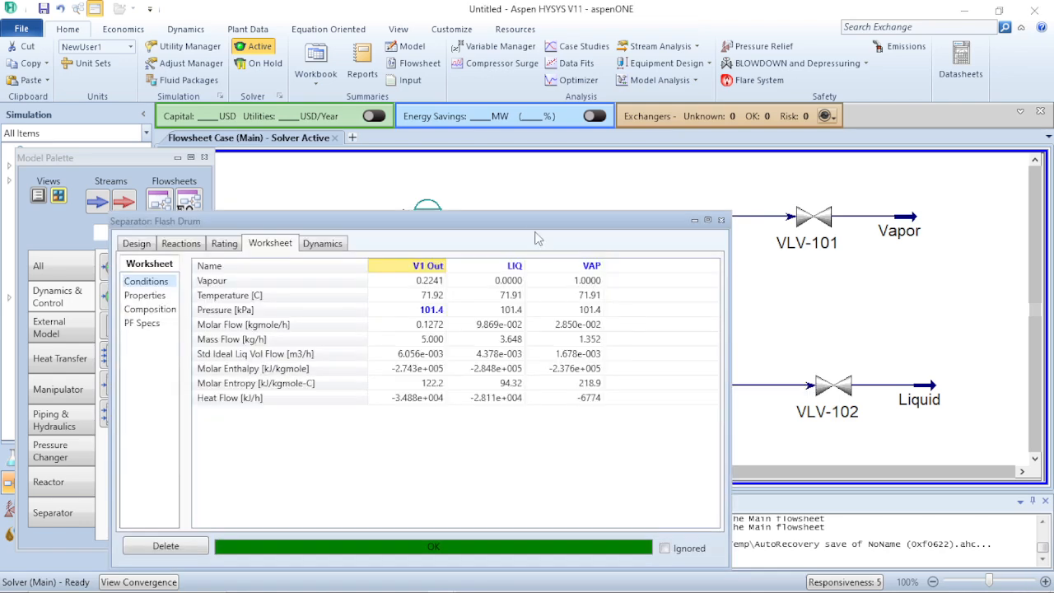
{"action": "left_click_drag", "start_coordinate": [530, 220], "coordinate": [531, 134]}
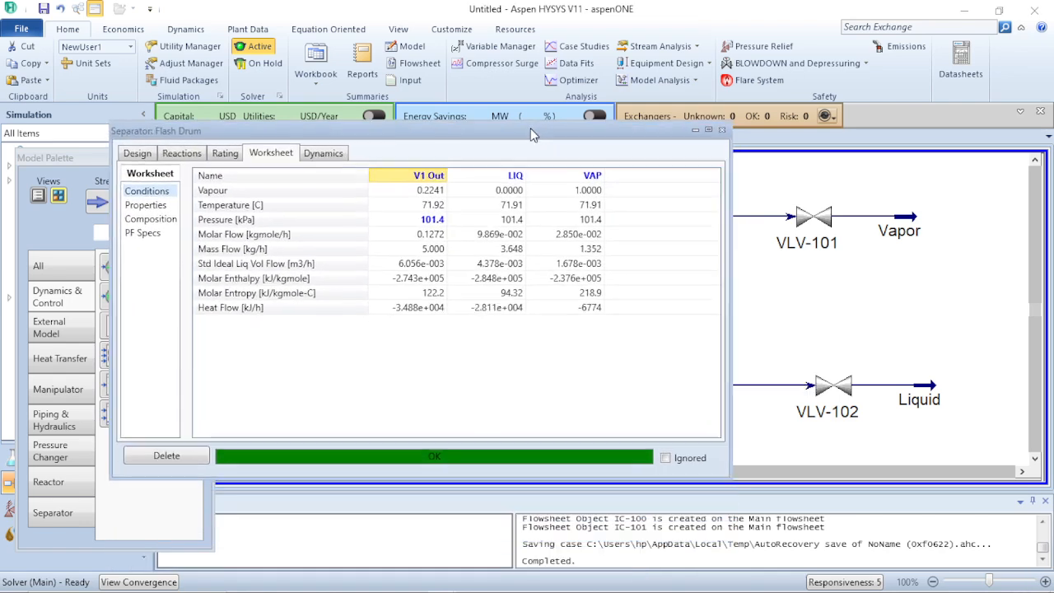
{"action": "left_click", "coordinate": [332, 155]}
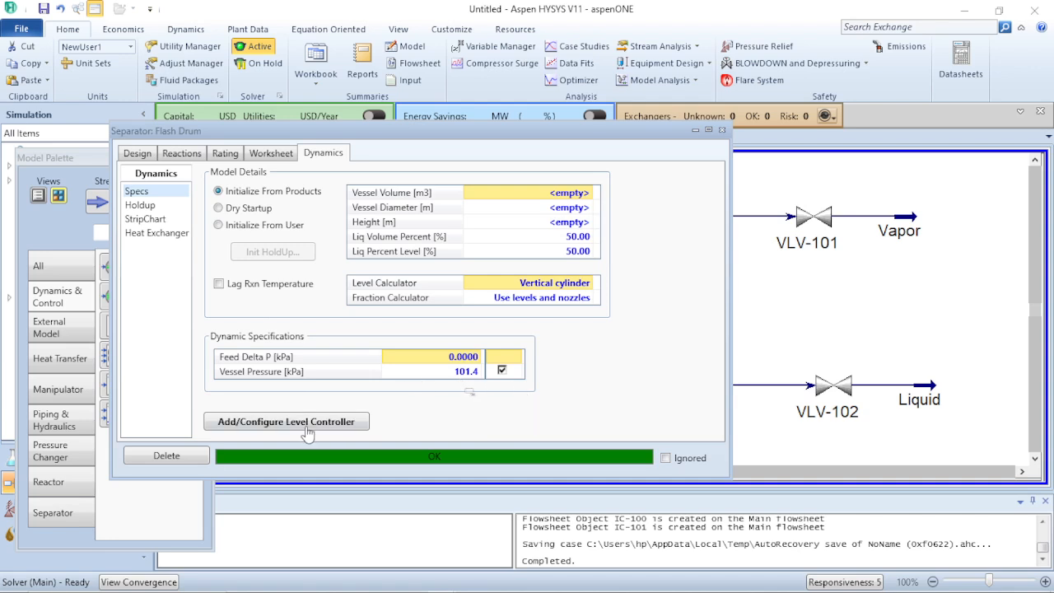
{"action": "left_click", "coordinate": [310, 430]}
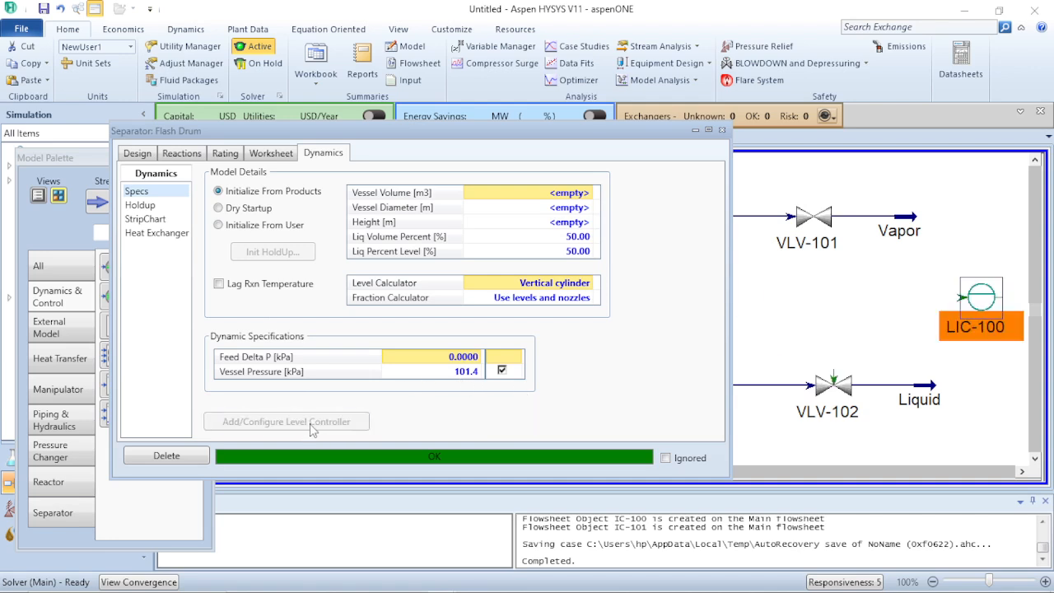
{"action": "left_click", "coordinate": [698, 130]}
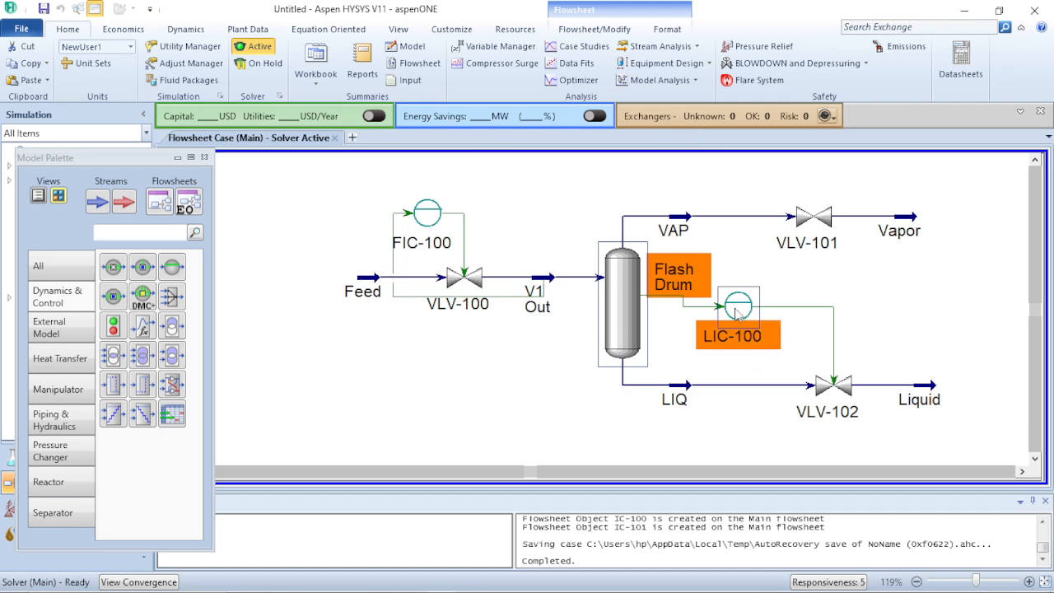
{"action": "left_click_drag", "start_coordinate": [737, 305], "coordinate": [738, 304]}
{"action": "left_click", "coordinate": [800, 324]}
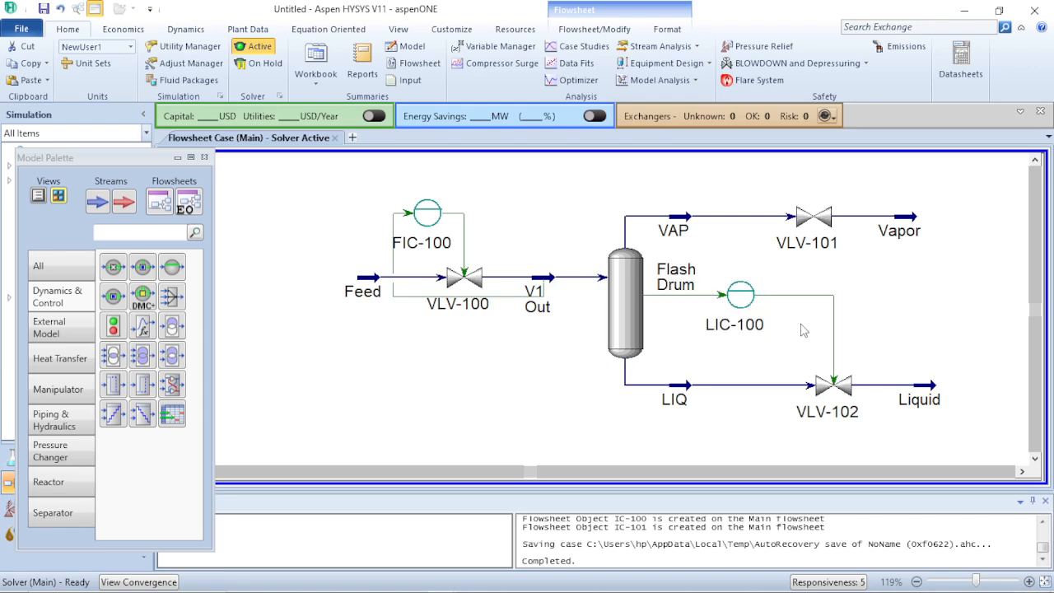
Open the configuration parameters of the LIC-100 level controller
{"action": "double_click", "coordinate": [741, 298]}
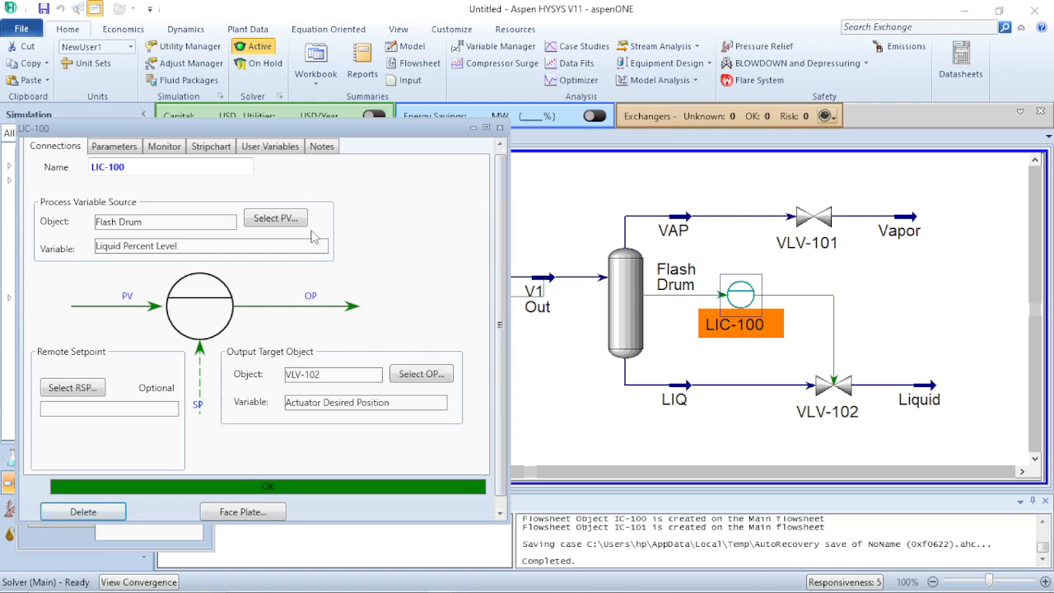
{"action": "left_click", "coordinate": [115, 148]}
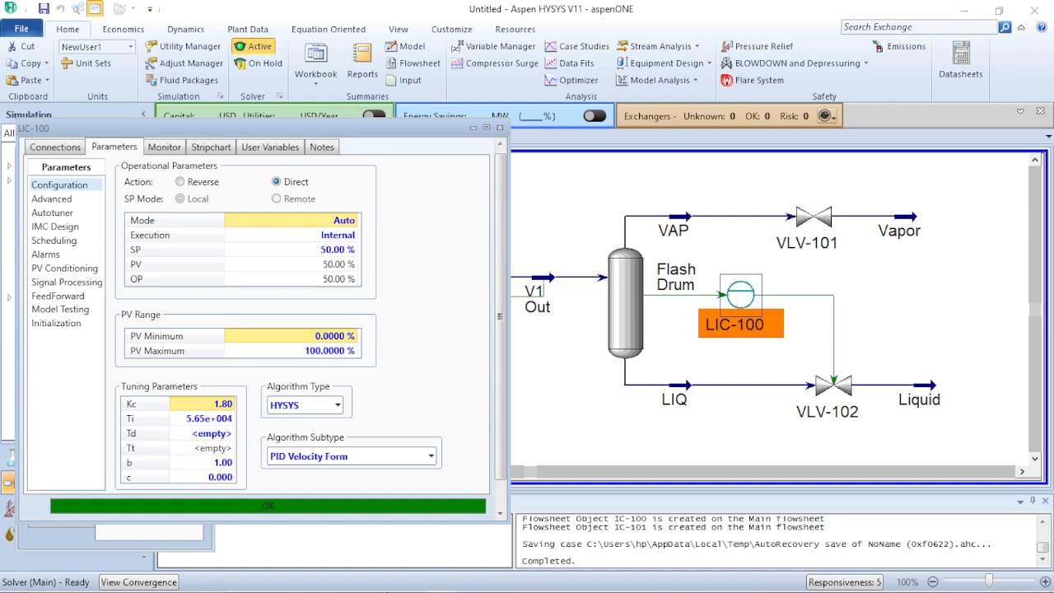
Switch to the PowerPoint presentation to review the Rules of Thumb slide on controller tuning, and return to the LIC-100 properties in Aspen HYSYS
{"action": "mouse_move", "coordinate": [459, 581]}
{"action": "mouse_move", "coordinate": [498, 587]}
{"action": "mouse_move", "coordinate": [405, 586]}
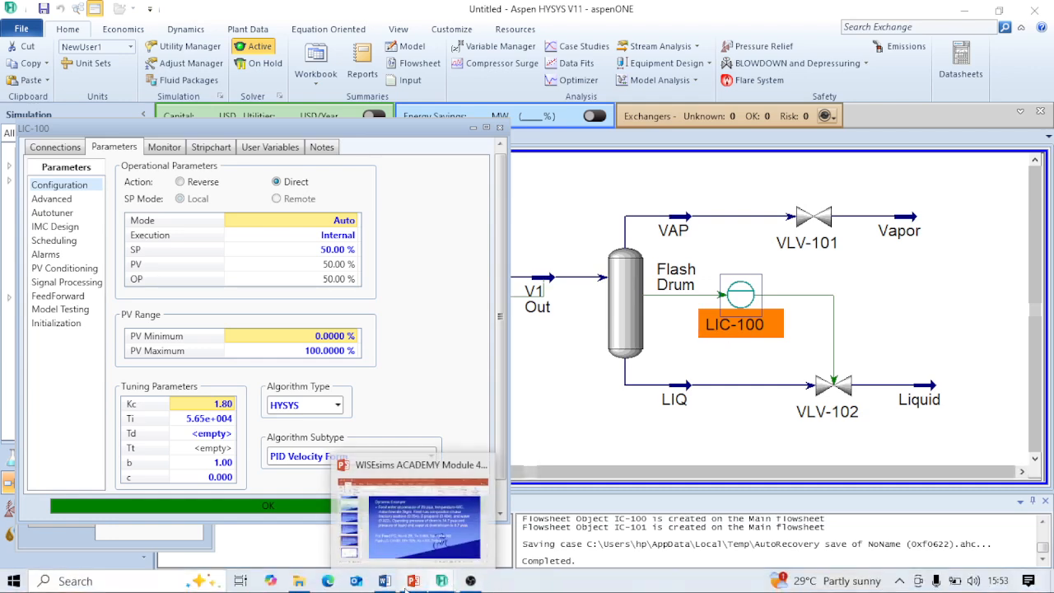
{"action": "left_click", "coordinate": [406, 536]}
{"action": "left_click", "coordinate": [95, 346]}
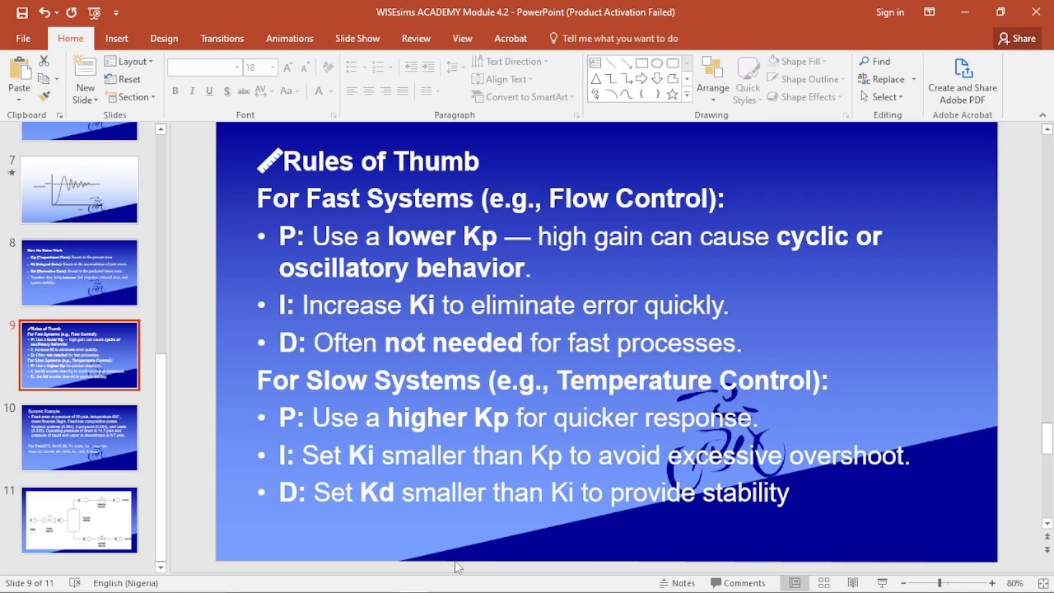
{"action": "mouse_move", "coordinate": [475, 587]}
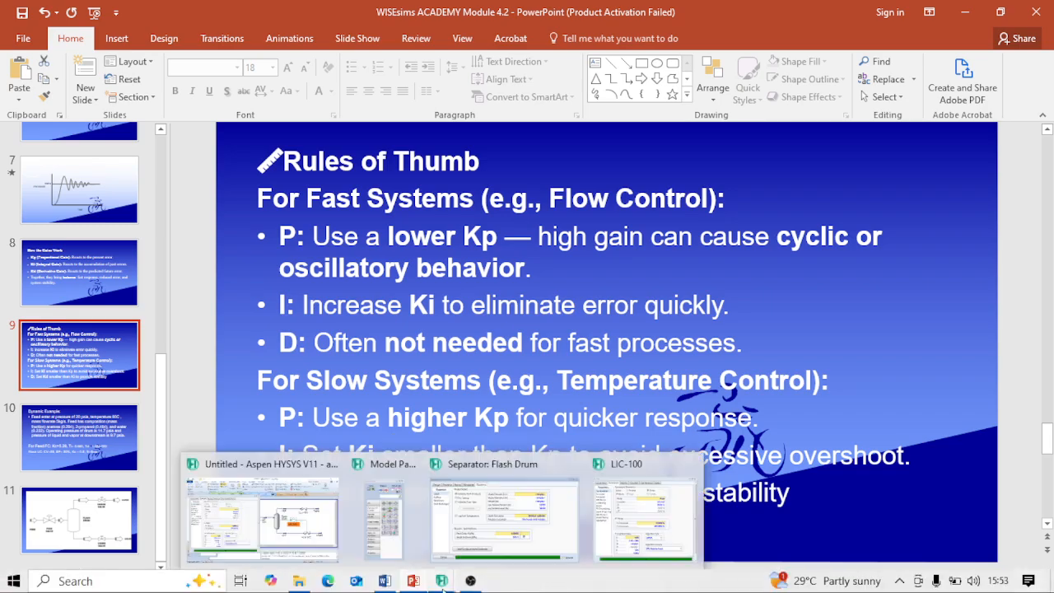
{"action": "left_click", "coordinate": [632, 527]}
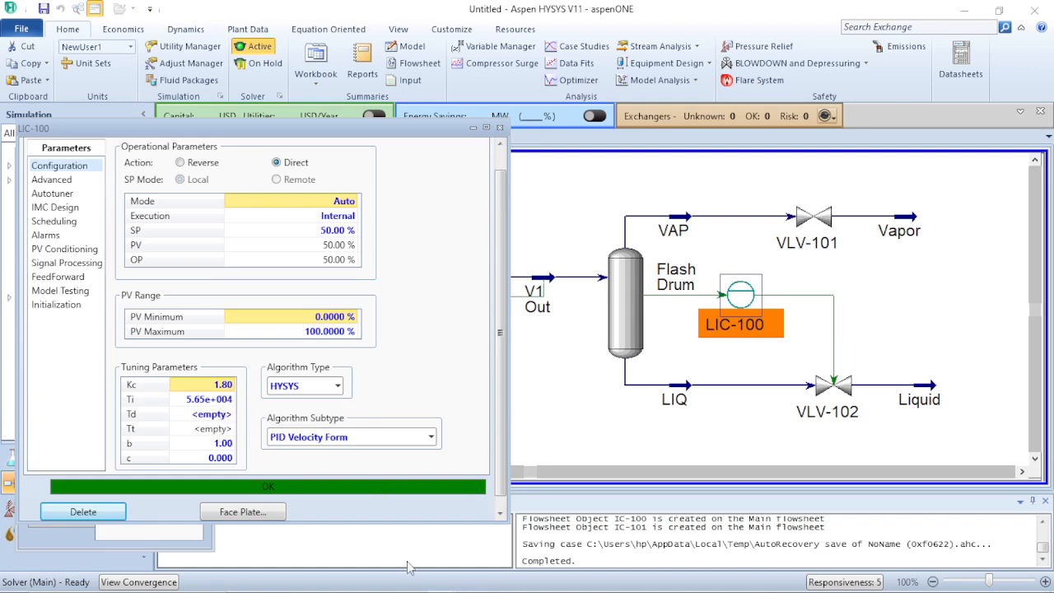
Look up the Flash LC tuning values on PowerPoint's Dynamic Example slide and return to the LIC-100 properties in Aspen HYSYS
{"action": "mouse_move", "coordinate": [412, 589]}
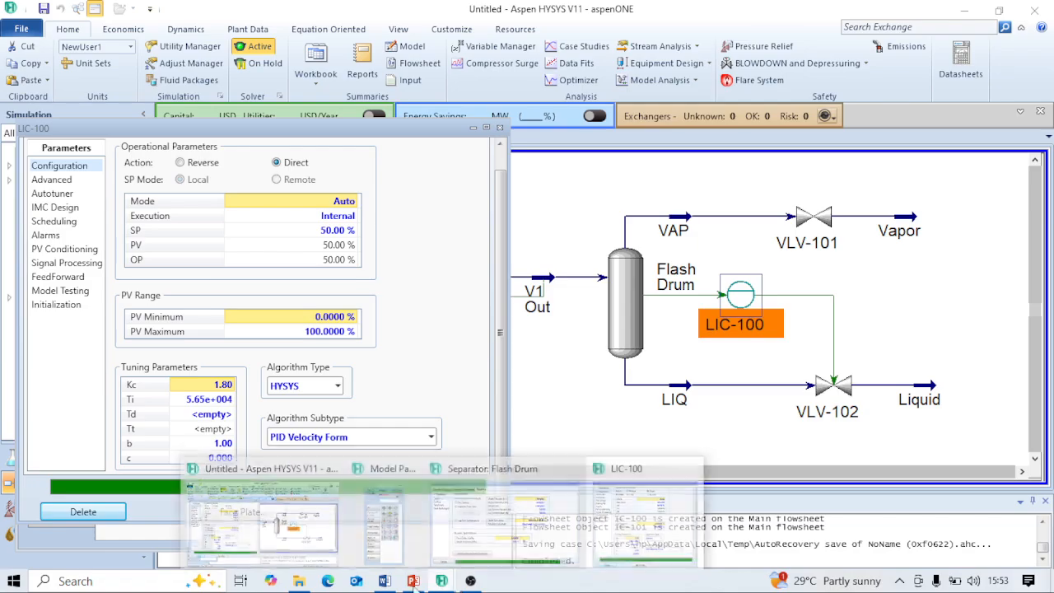
{"action": "left_click", "coordinate": [433, 554]}
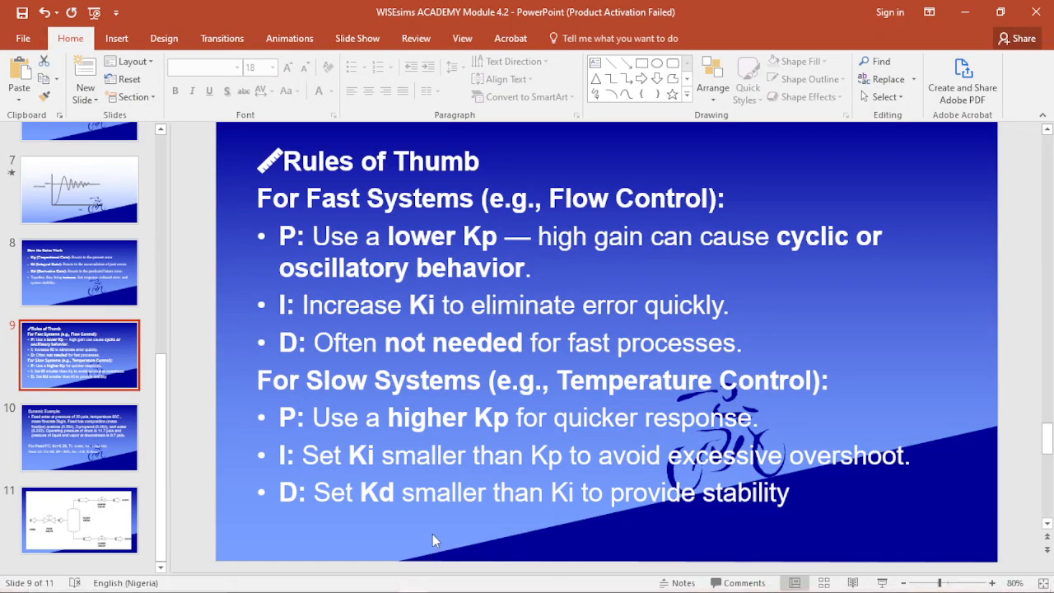
{"action": "left_click", "coordinate": [89, 461]}
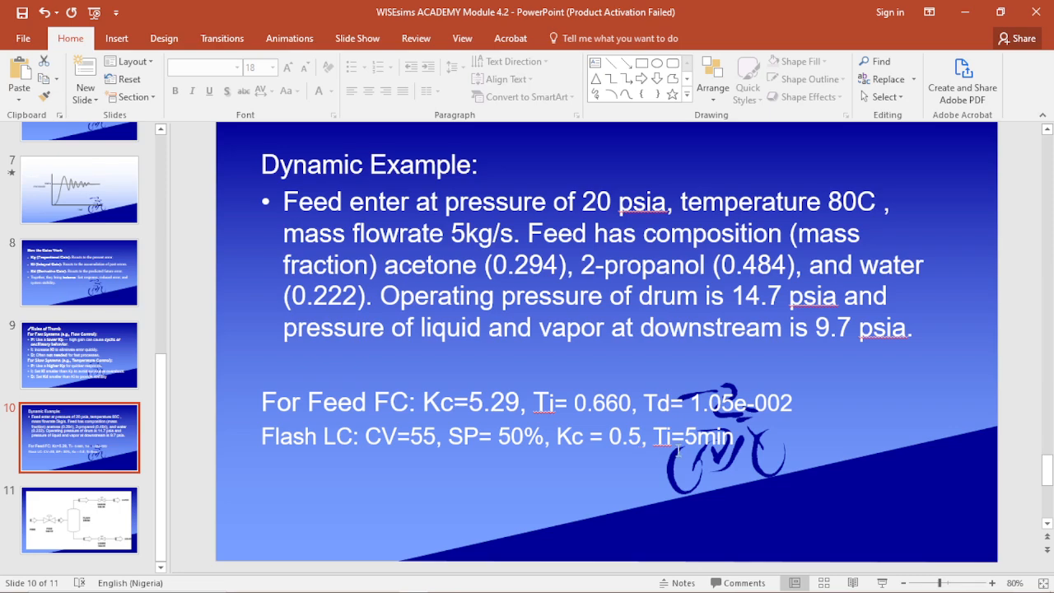
{"action": "mouse_move", "coordinate": [496, 585]}
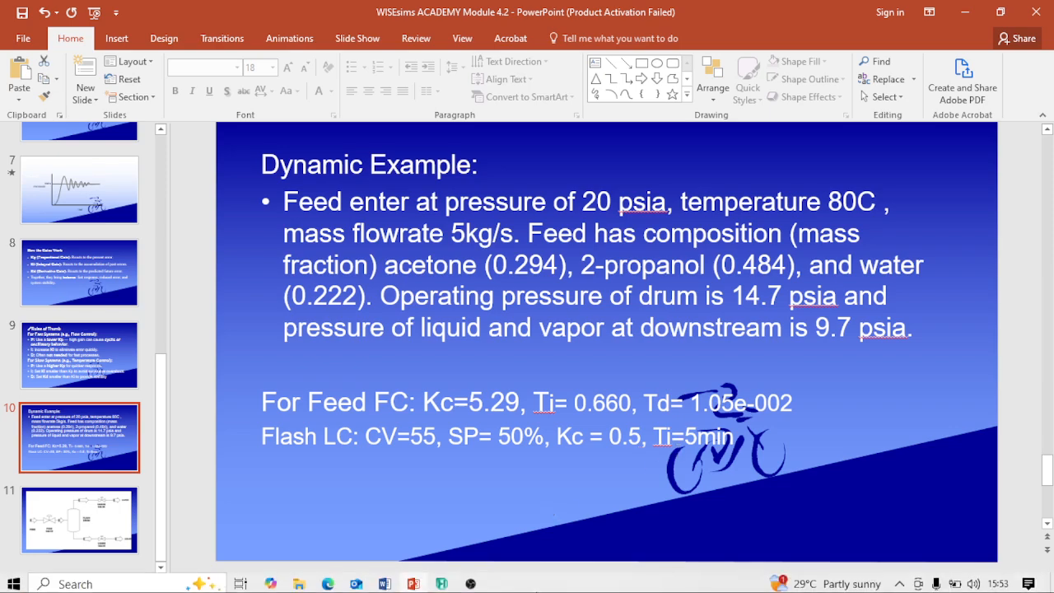
{"action": "left_click", "coordinate": [443, 581]}
{"action": "left_click", "coordinate": [658, 513]}
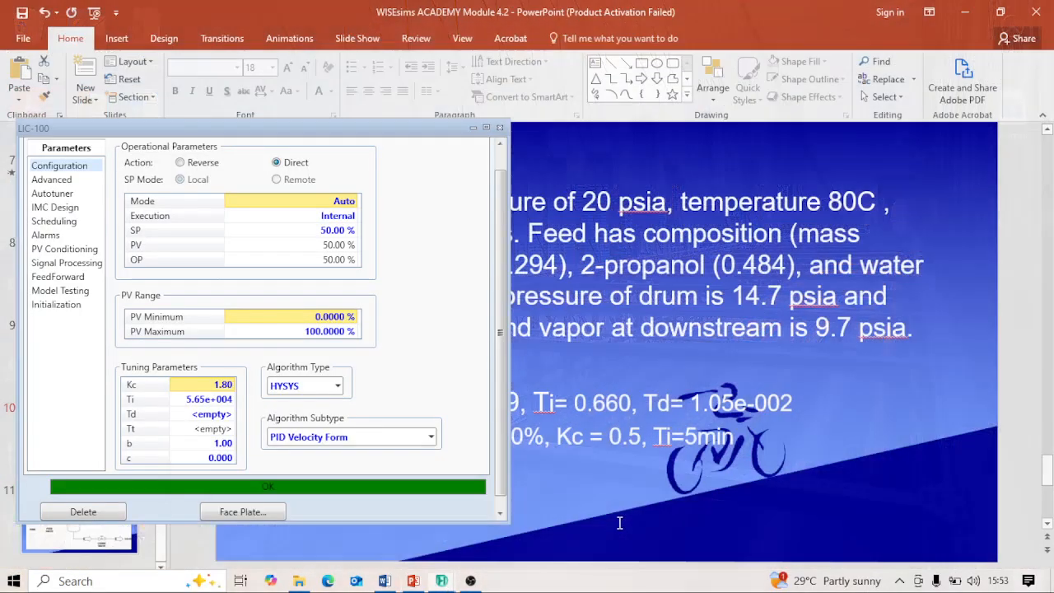
Set LIC-100's tuning parameters Kc to 0.5 and Ti to 5 minutes, and close the controller's properties
{"action": "left_click", "coordinate": [228, 383]}
{"action": "type", "text": "0."}
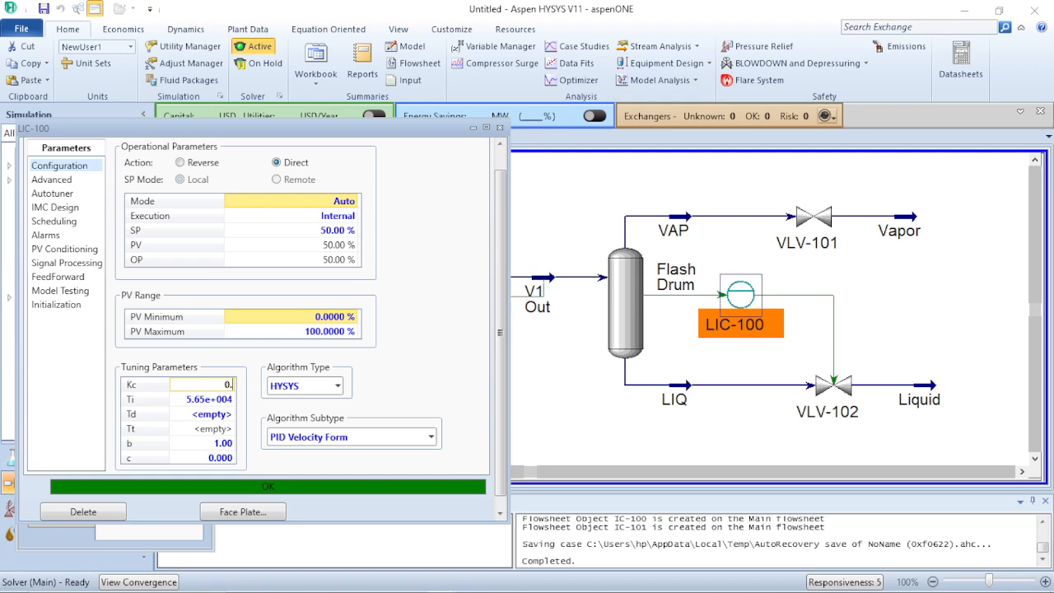
{"action": "key", "text": "Return"}
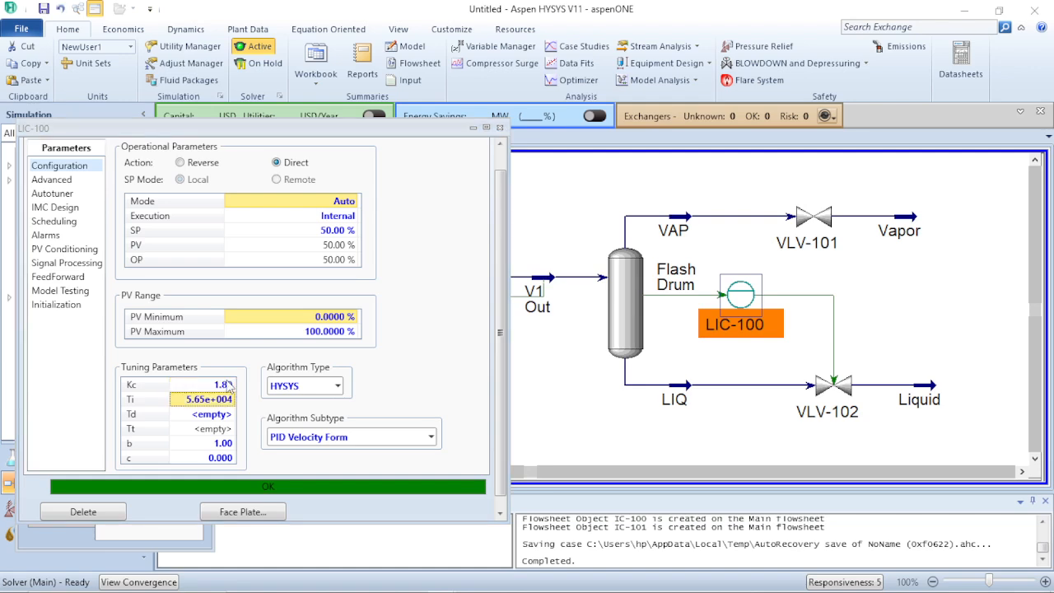
{"action": "left_click", "coordinate": [218, 388]}
{"action": "type", "text": "0.5"}
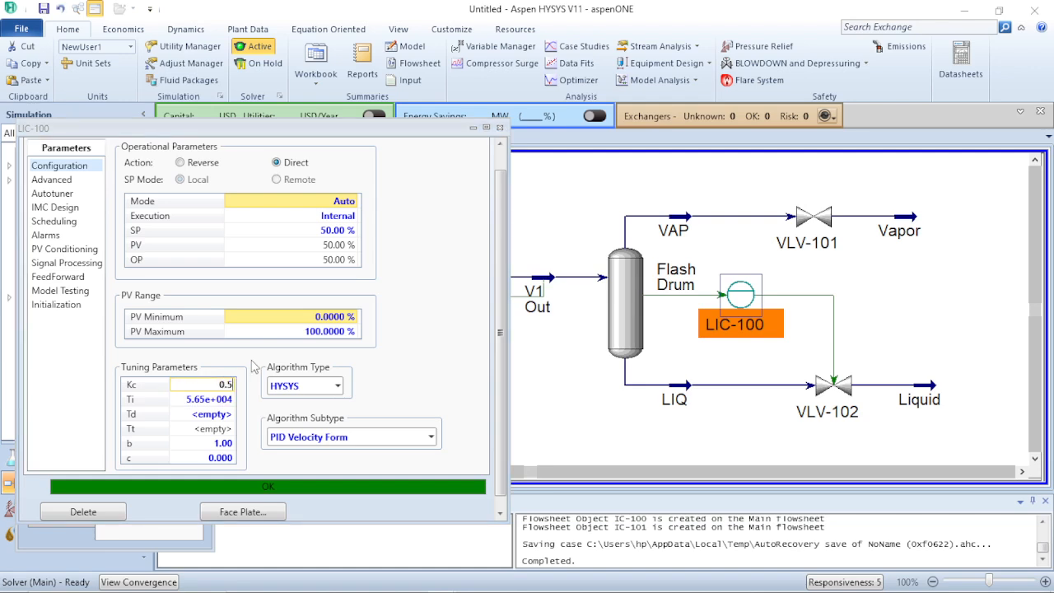
{"action": "key", "text": "Return"}
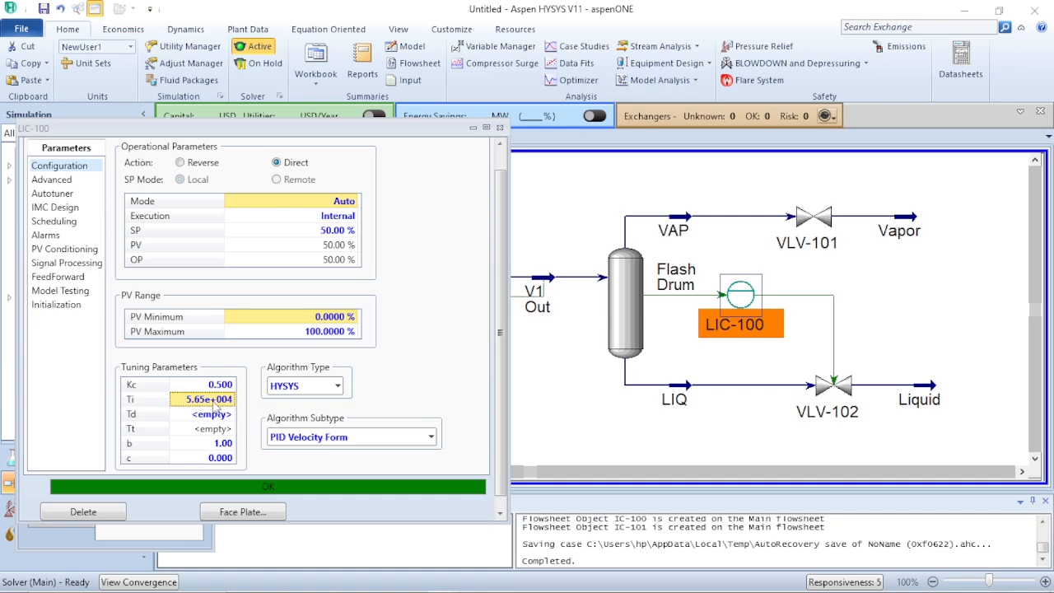
{"action": "type", "text": "4"}
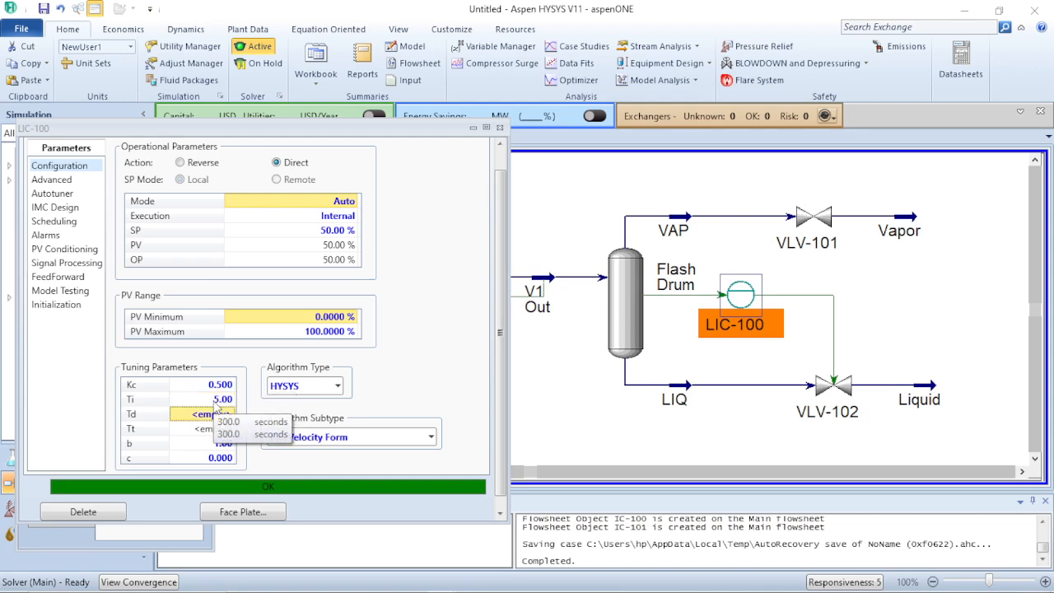
{"action": "key", "text": "Return"}
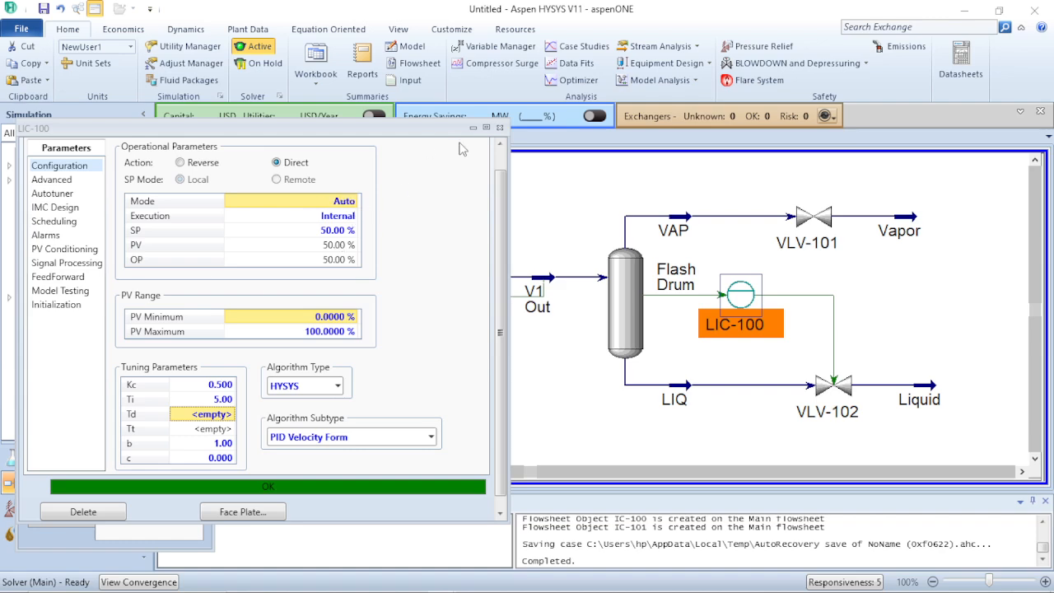
{"action": "left_click", "coordinate": [500, 128]}
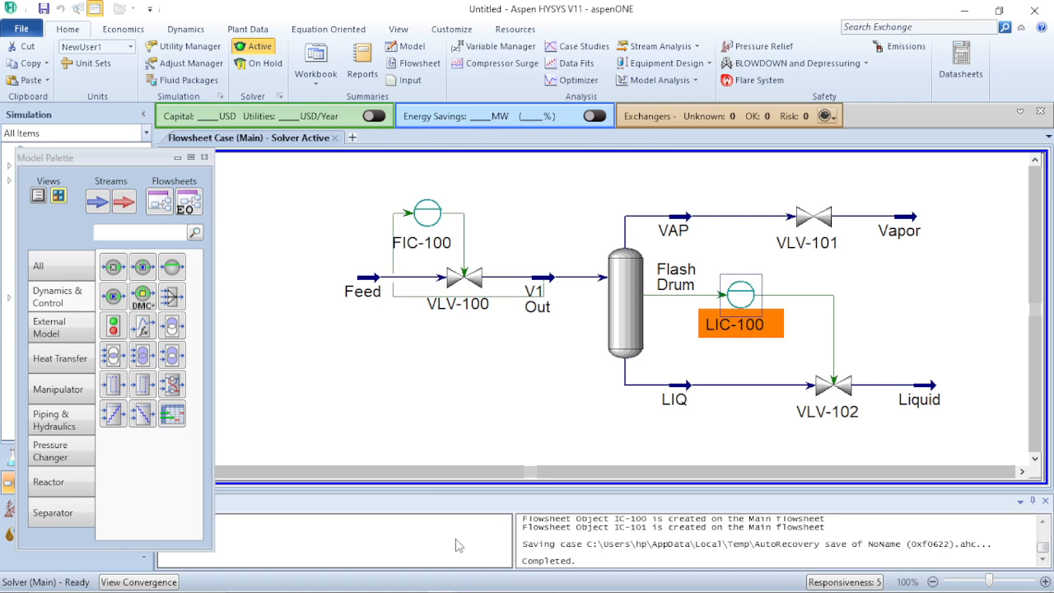
Switch to PowerPoint to check the Feed FC and Flash LC specifications on the Dynamic Example slide
{"action": "mouse_move", "coordinate": [401, 588]}
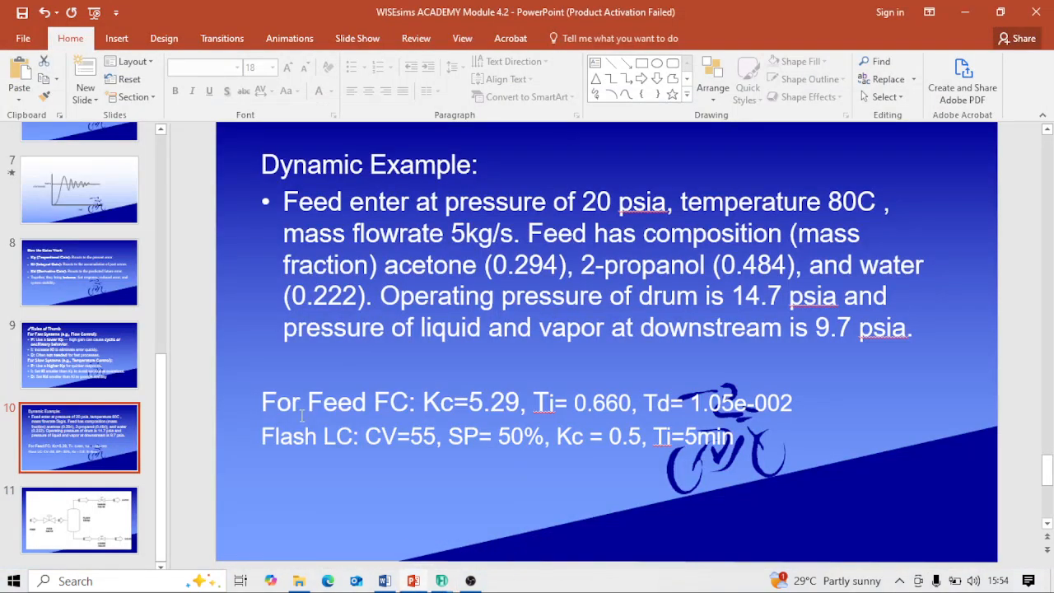
{"action": "left_click", "coordinate": [418, 531]}
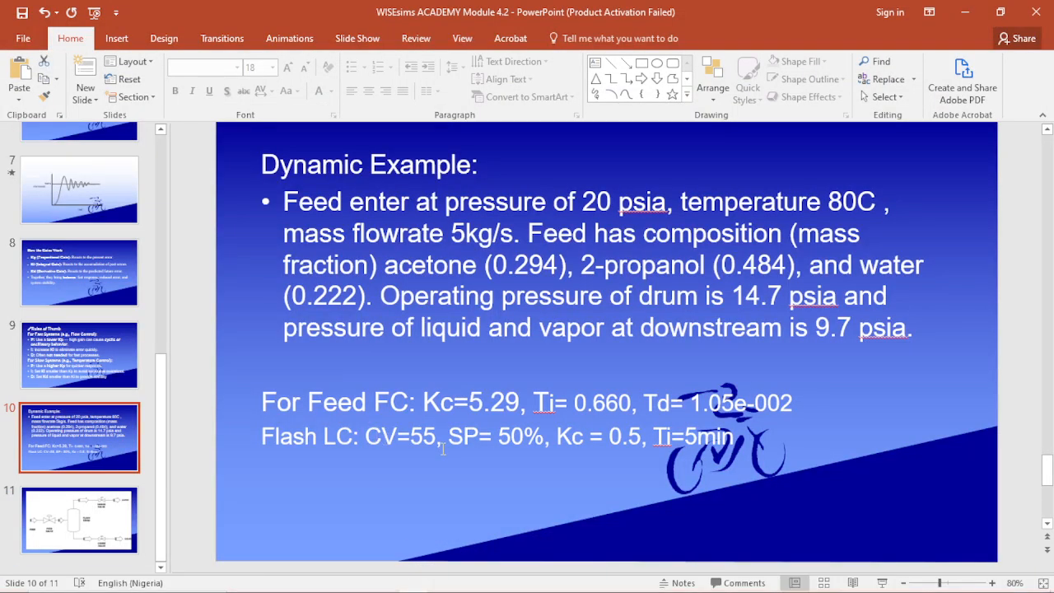
Switch to Aspen HYSYS and close the Flash Drum separator's property window
{"action": "mouse_move", "coordinate": [428, 591]}
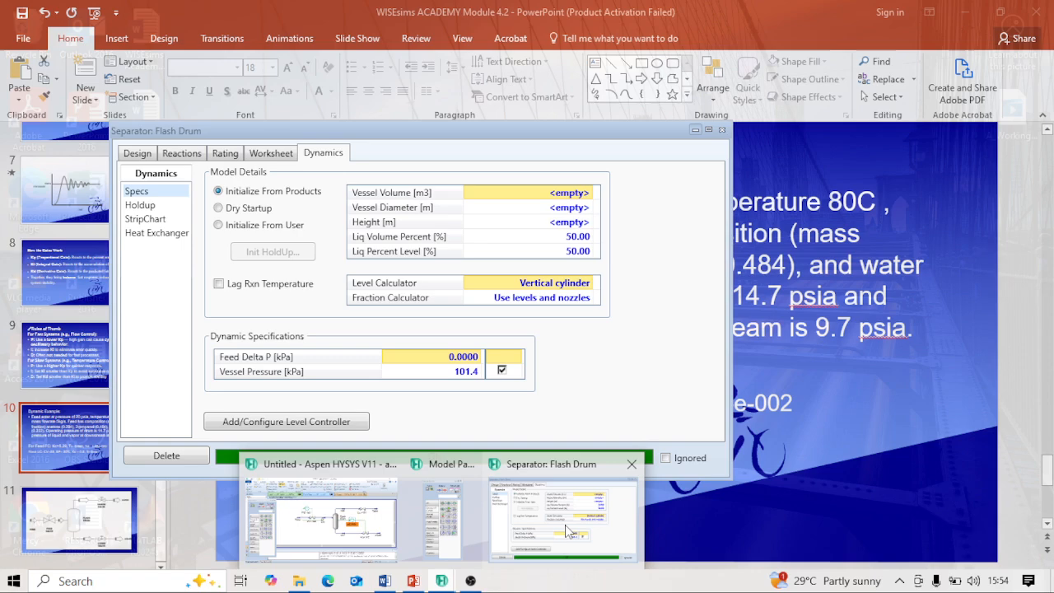
{"action": "left_click", "coordinate": [566, 531]}
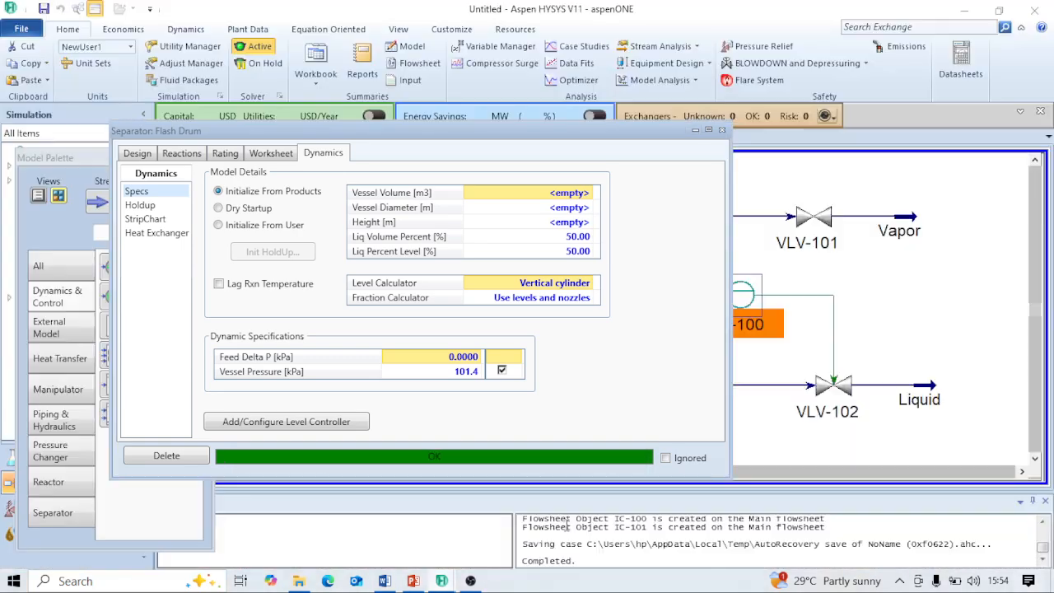
{"action": "left_click", "coordinate": [721, 130]}
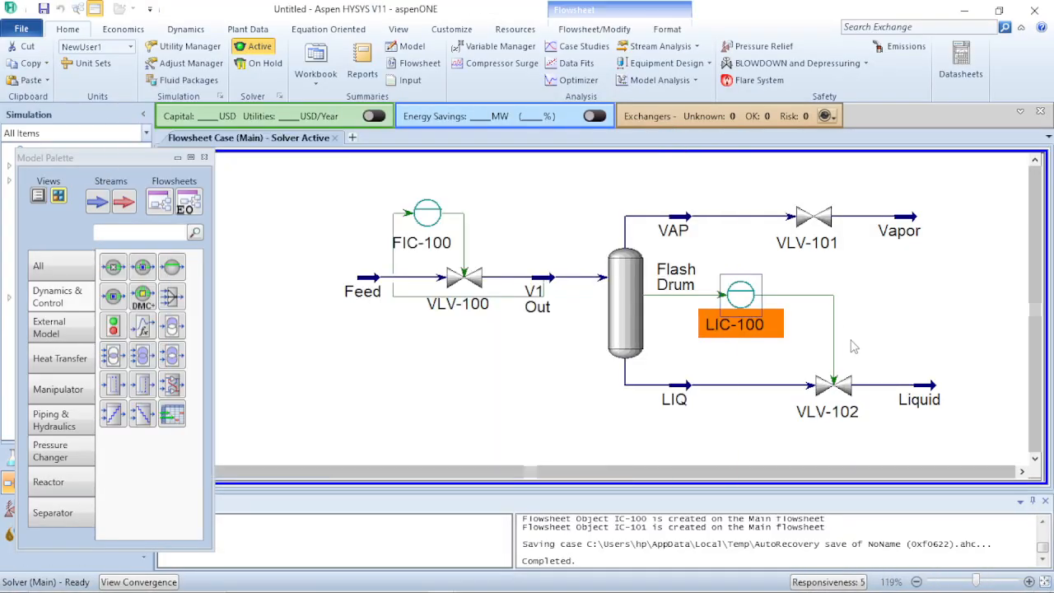
Set the sizing Cv of the liquid outlet valve VLV-102 to 55 USGPM and close the valve's properties
{"action": "double_click", "coordinate": [834, 386]}
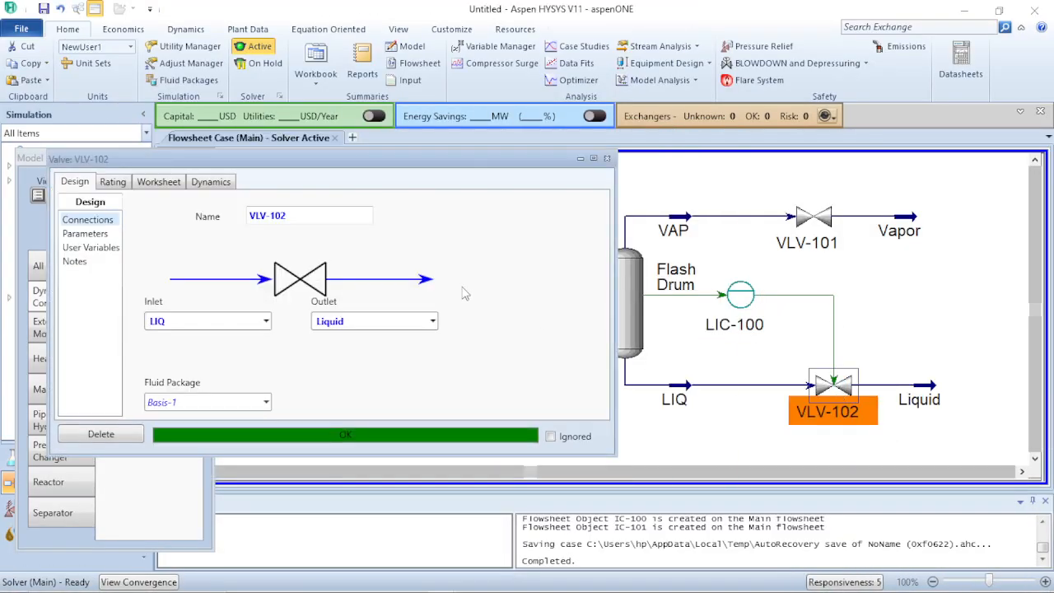
{"action": "left_click", "coordinate": [113, 182]}
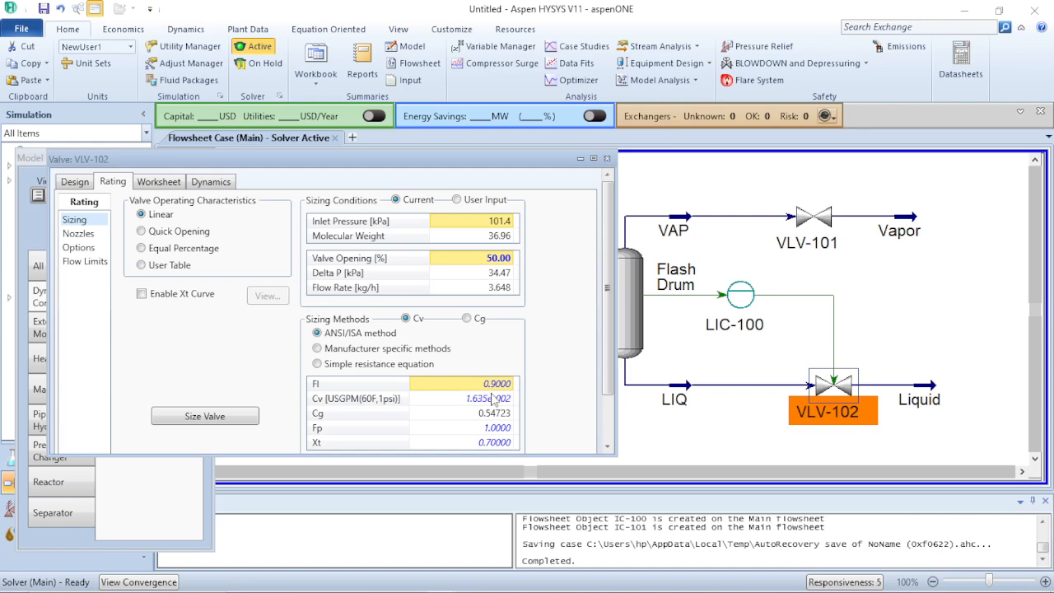
{"action": "left_click", "coordinate": [497, 401]}
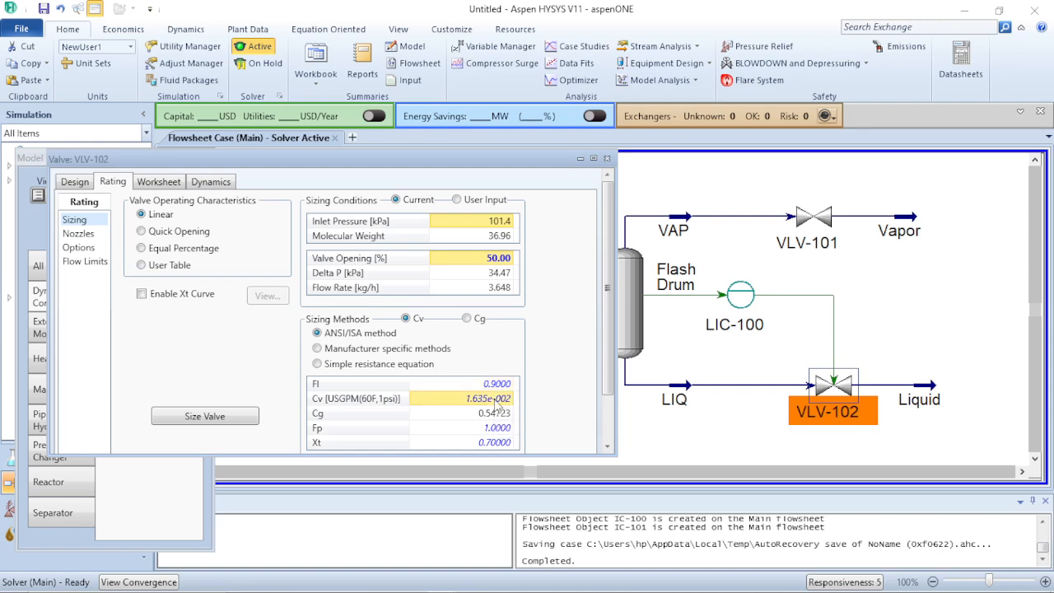
{"action": "type", "text": "55"}
{"action": "key", "text": "Return"}
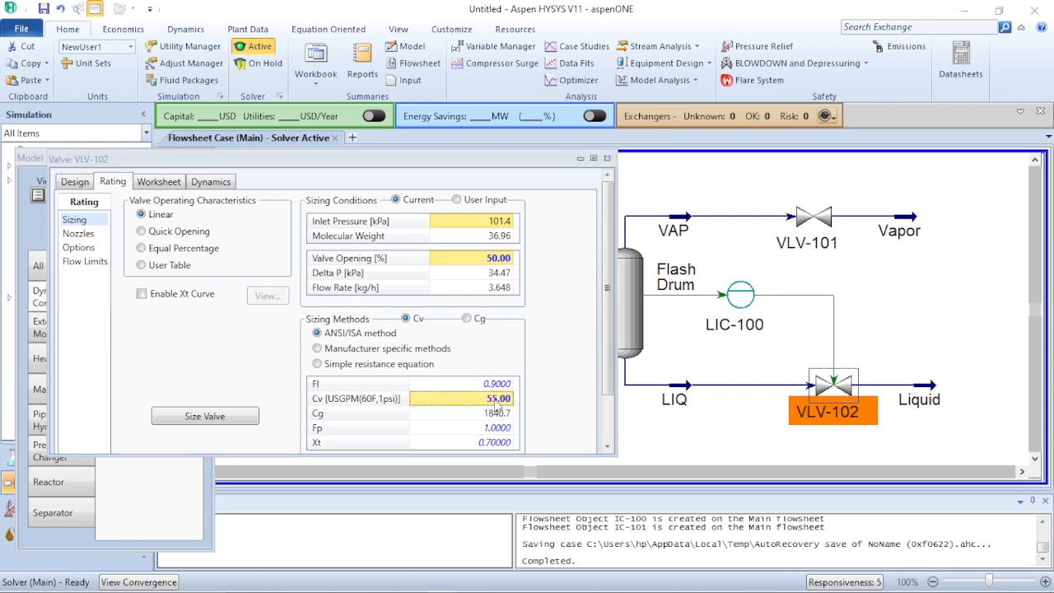
{"action": "left_click_drag", "start_coordinate": [481, 159], "coordinate": [586, 132]}
{"action": "left_click", "coordinate": [715, 126]}
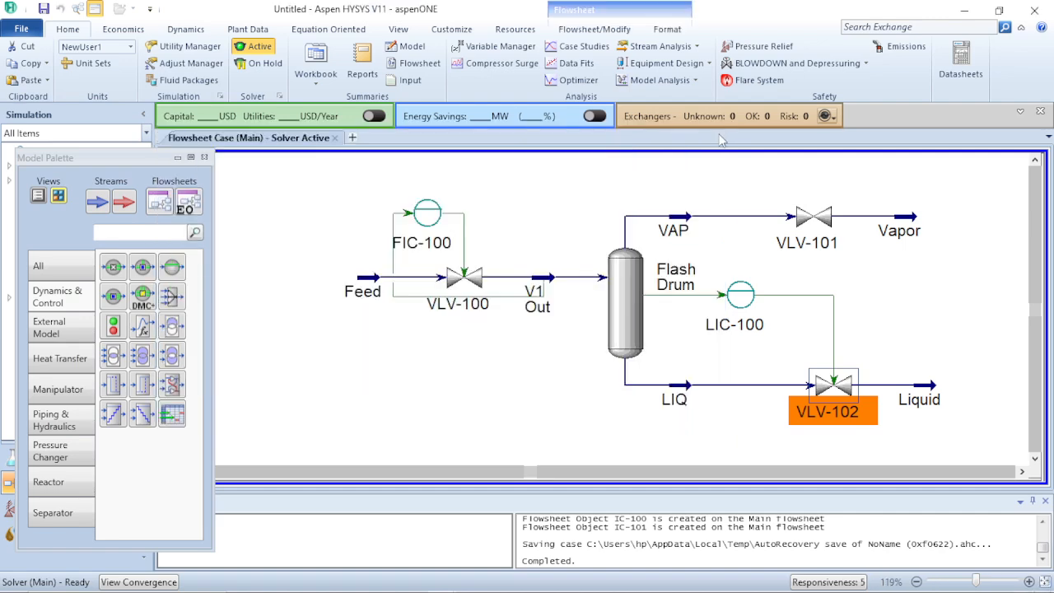
{"action": "left_click", "coordinate": [583, 203]}
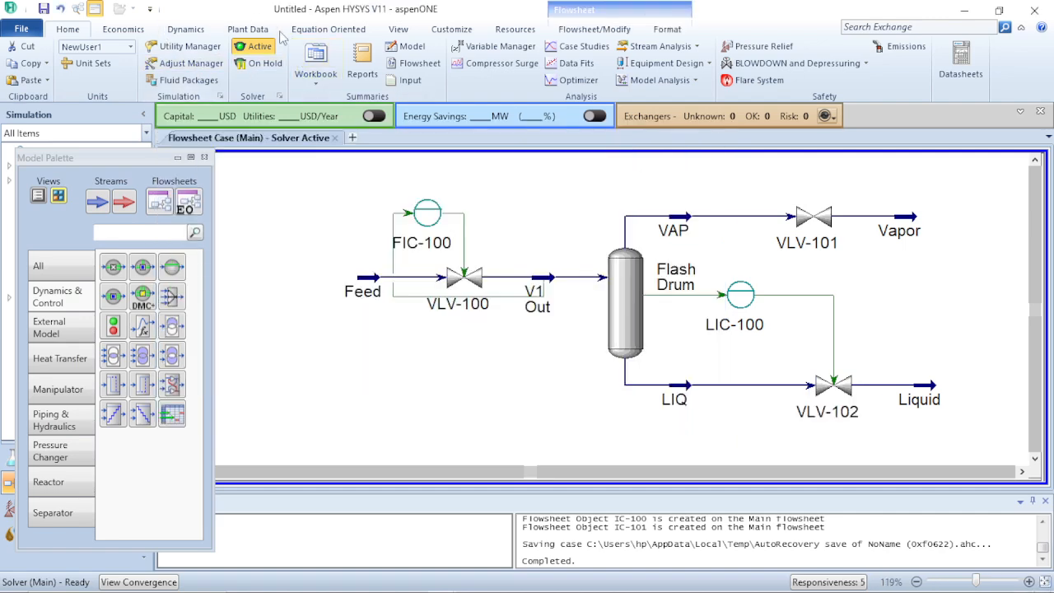
Request dynamics mode, choose to resolve the flagged items in steady state first, and apply all Dynamics Assistant changes
{"action": "left_click", "coordinate": [189, 30]}
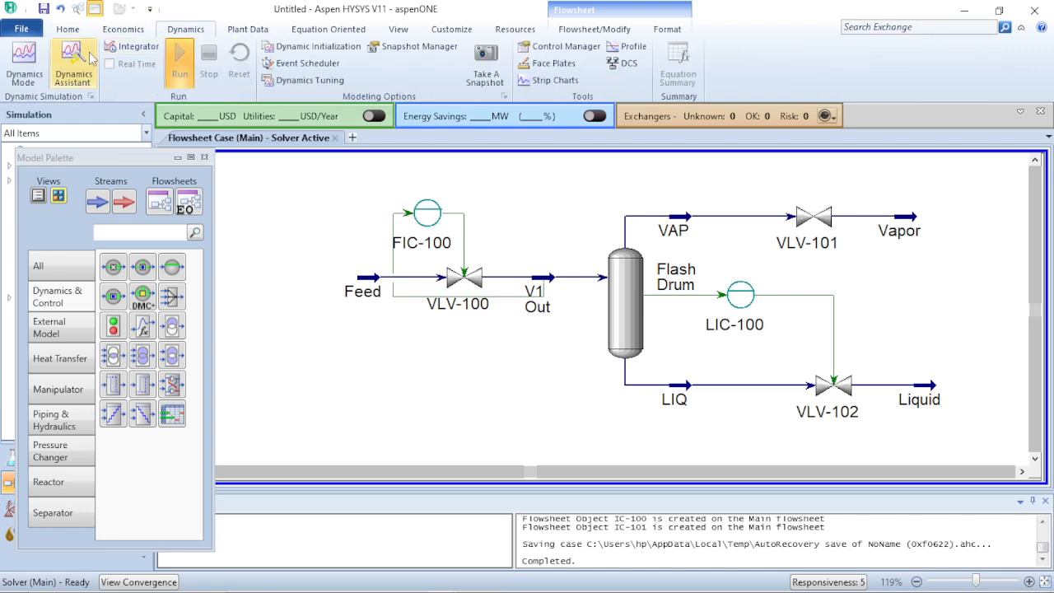
{"action": "left_click", "coordinate": [25, 64]}
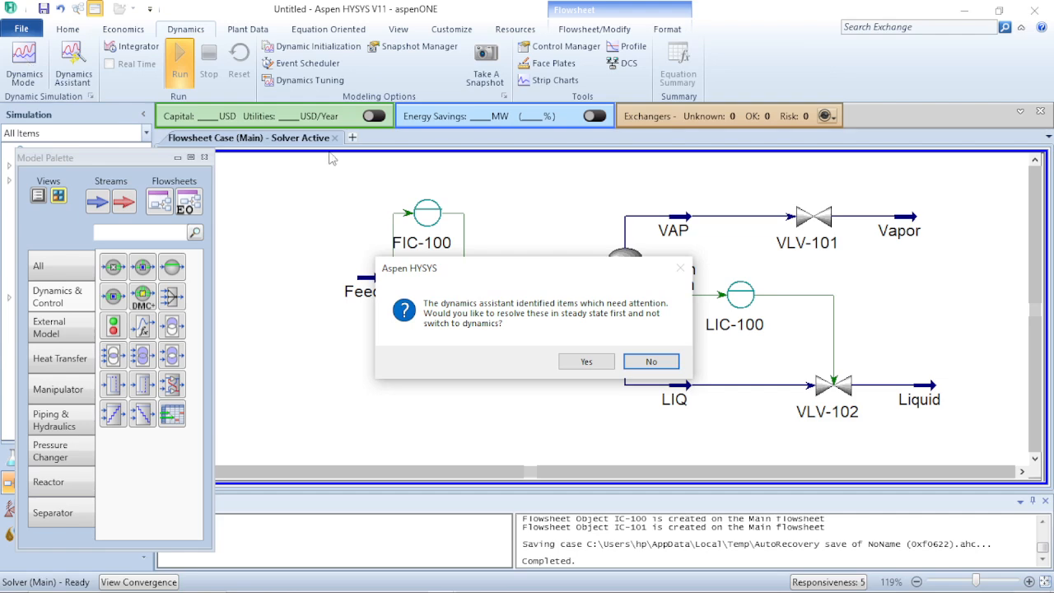
{"action": "left_click", "coordinate": [585, 363]}
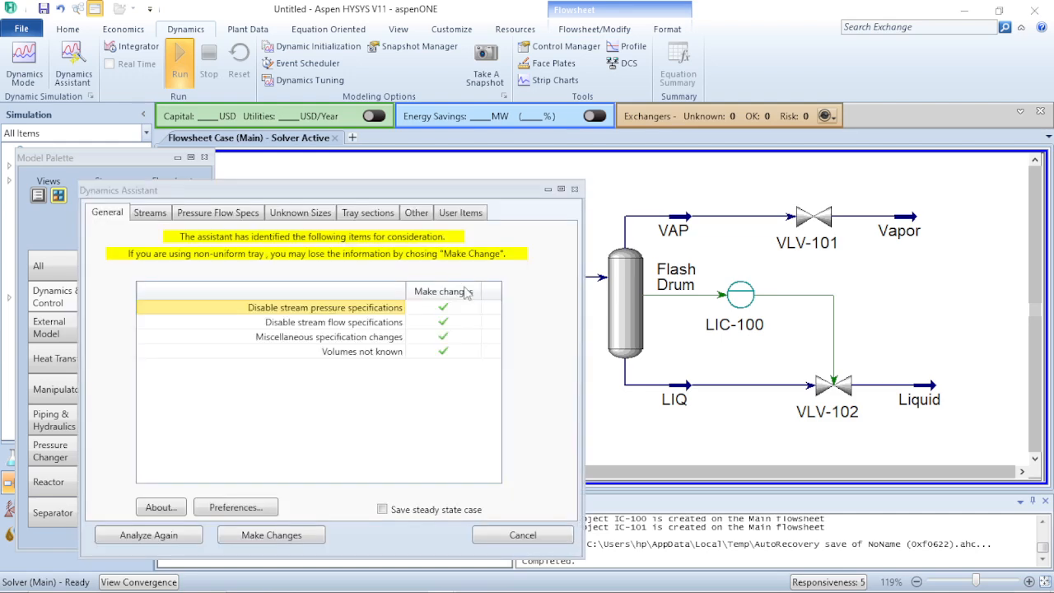
{"action": "left_click_drag", "start_coordinate": [378, 196], "coordinate": [416, 85]}
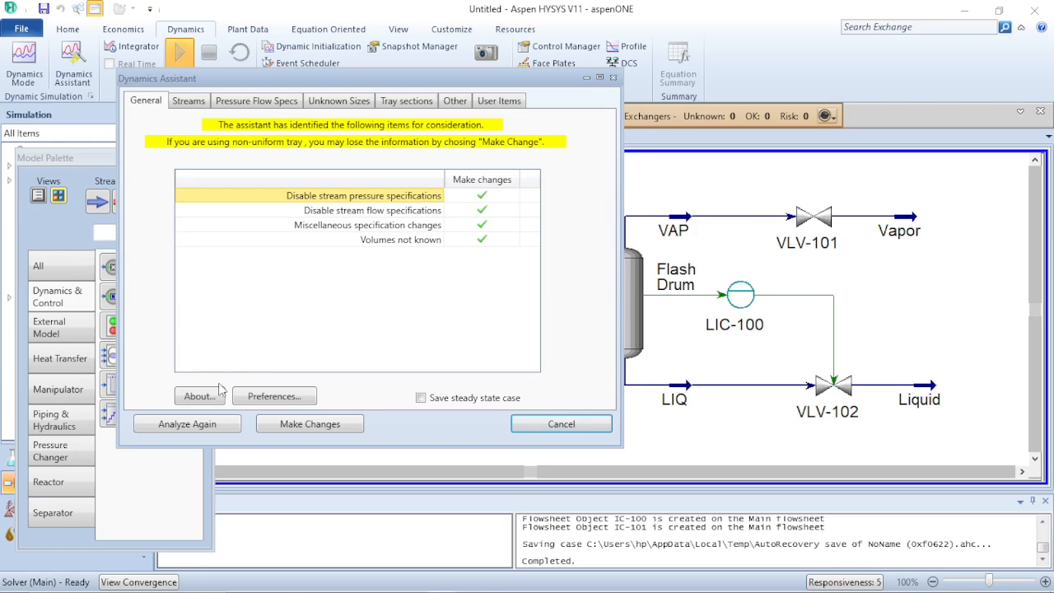
{"action": "left_click", "coordinate": [309, 425]}
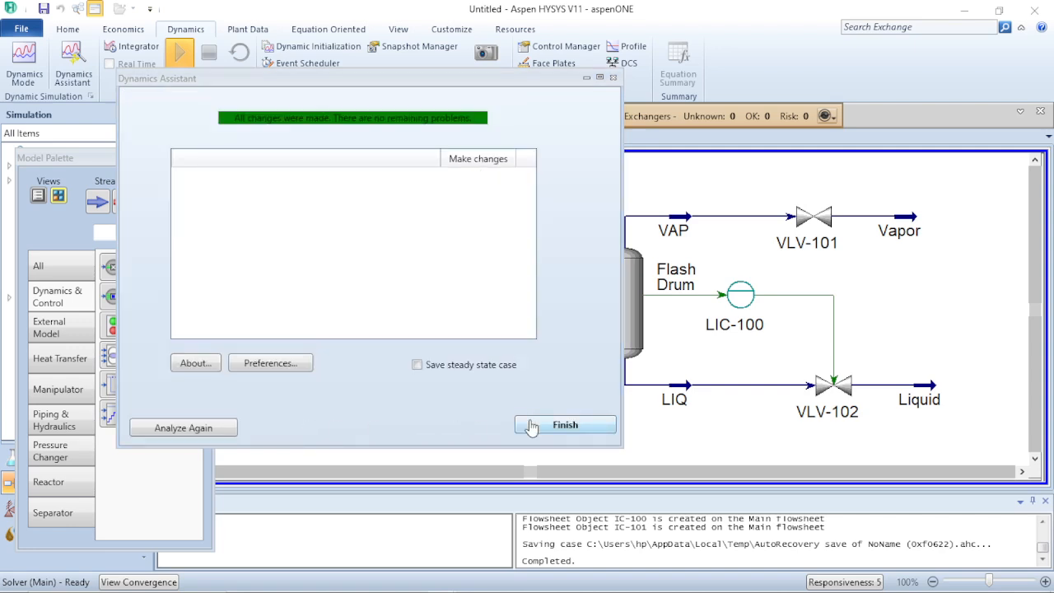
{"action": "left_click", "coordinate": [531, 425]}
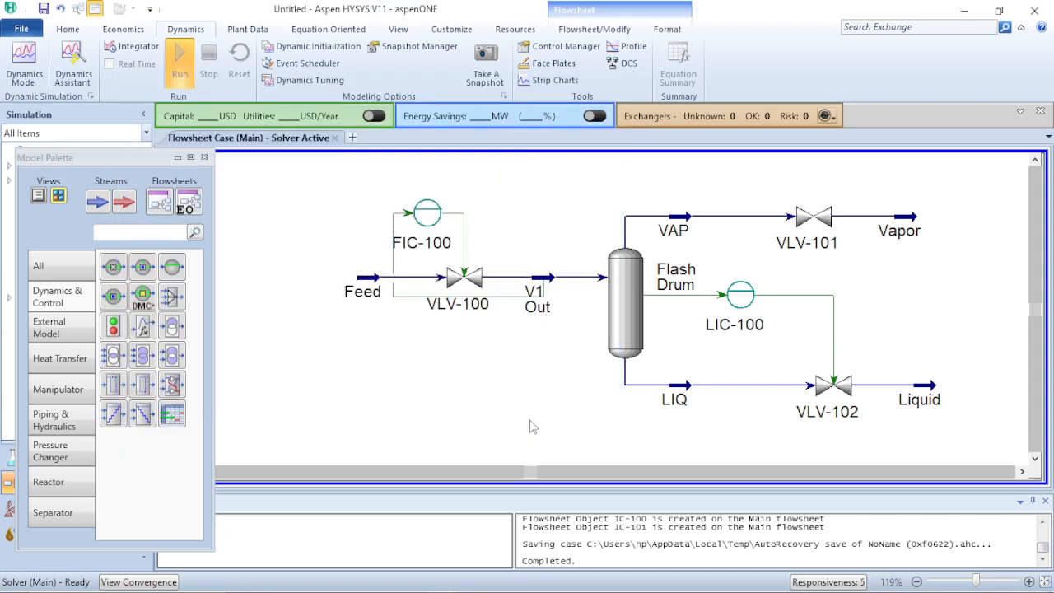
Set the integrator's end time to 60 minutes
{"action": "left_click", "coordinate": [132, 46]}
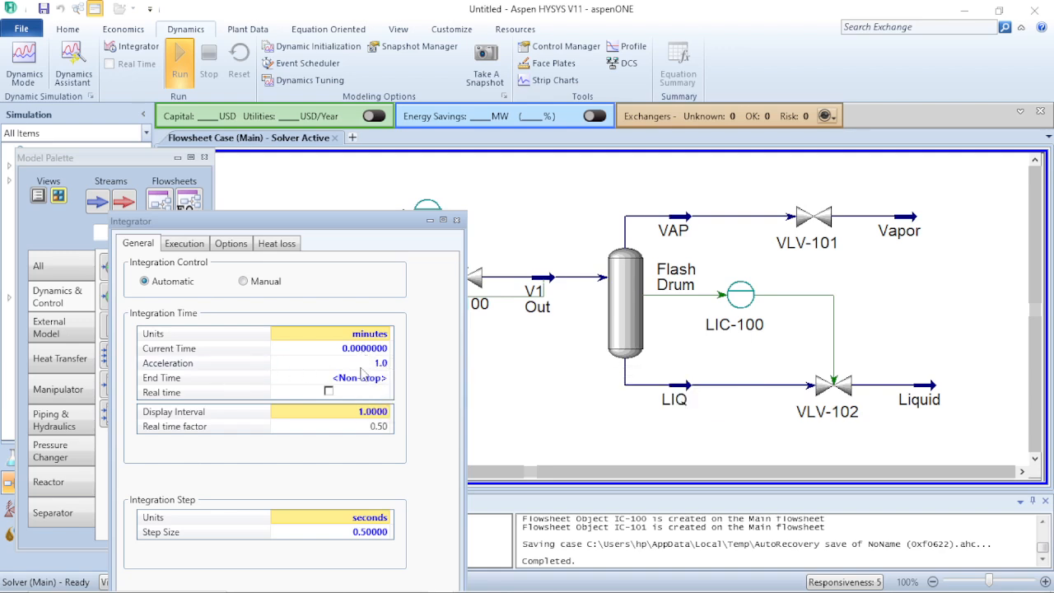
{"action": "left_click", "coordinate": [363, 380]}
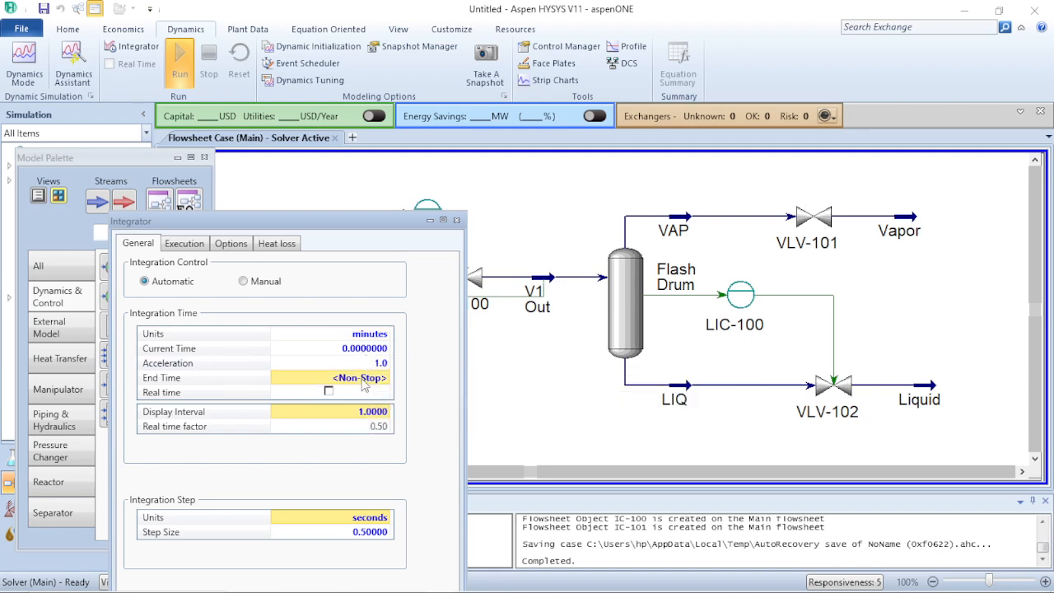
{"action": "type", "text": "6"}
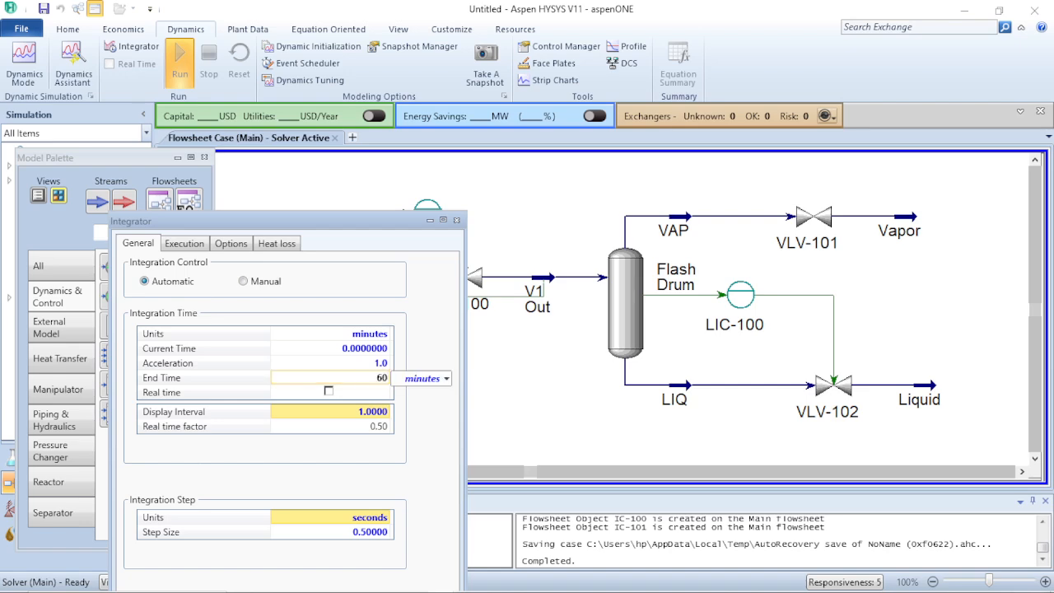
{"action": "type", "text": "0"}
{"action": "key", "text": "Return"}
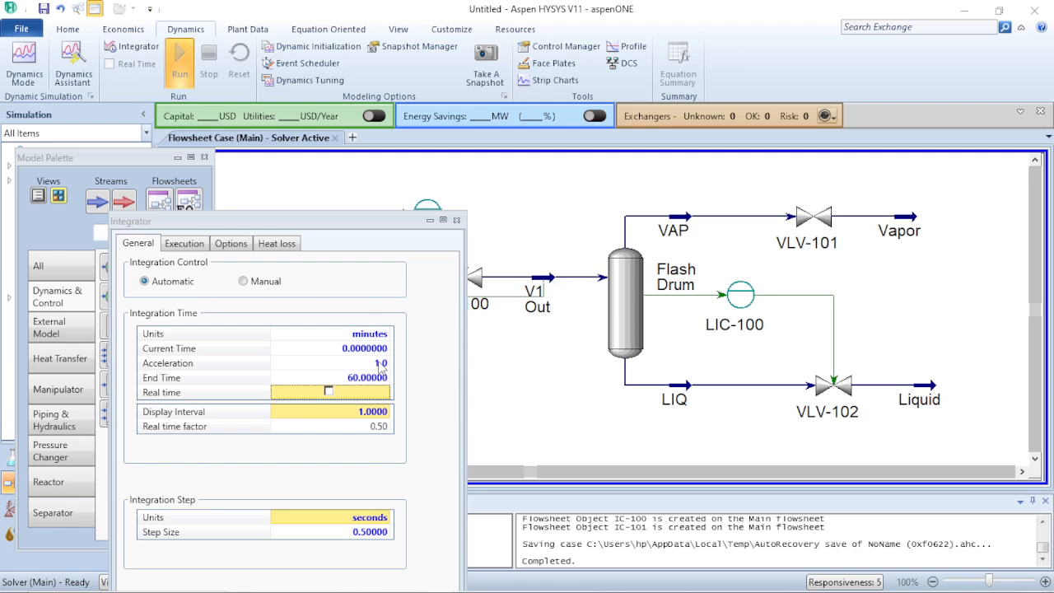
Set the integrator's acceleration to 0.1 and close the integrator settings
{"action": "left_click", "coordinate": [380, 364]}
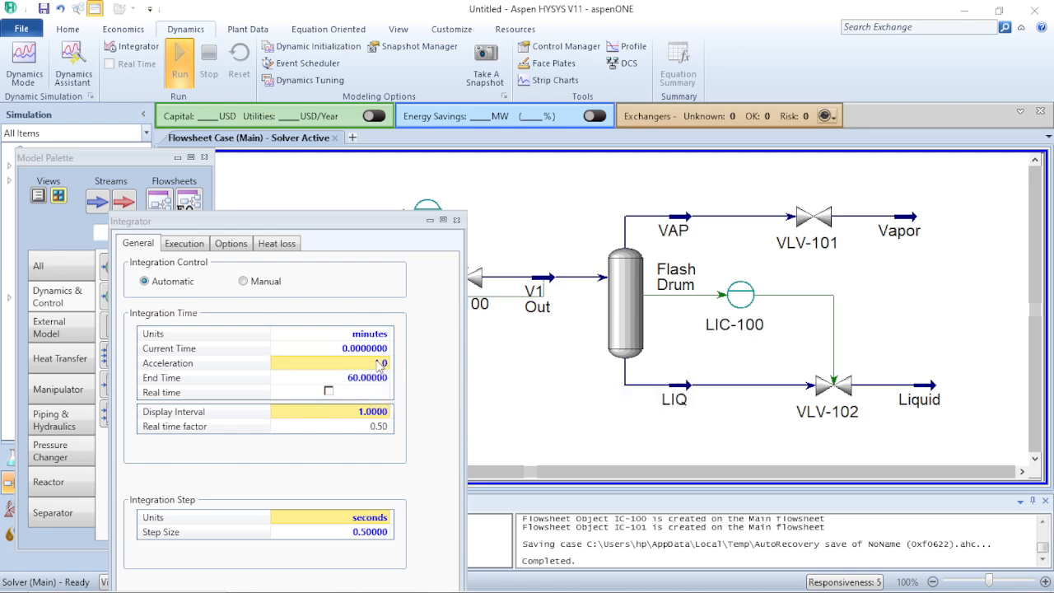
{"action": "left_click", "coordinate": [380, 363]}
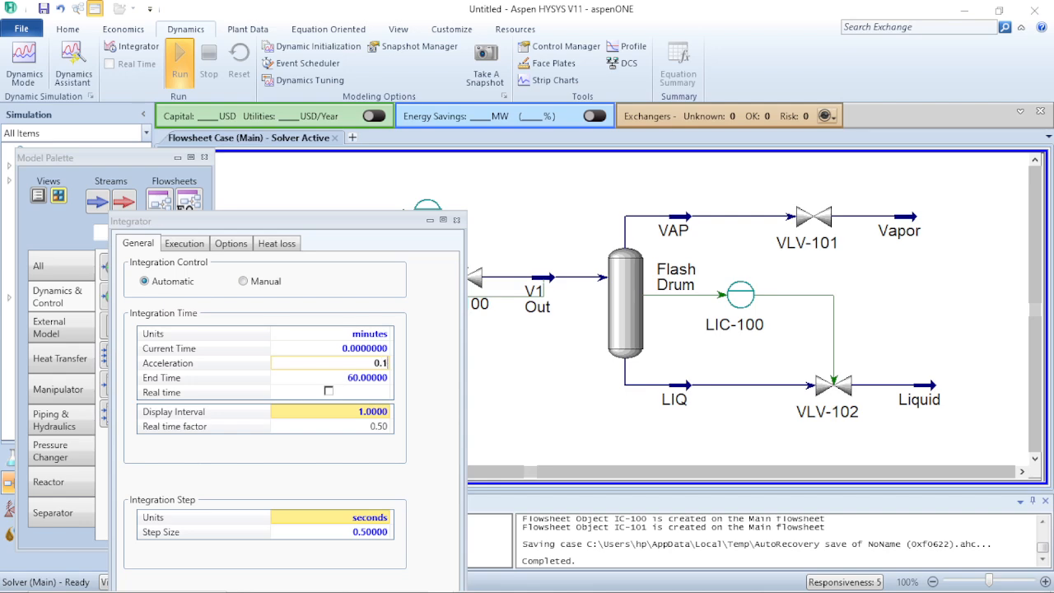
{"action": "type", "text": ".1"}
{"action": "key", "text": "Return"}
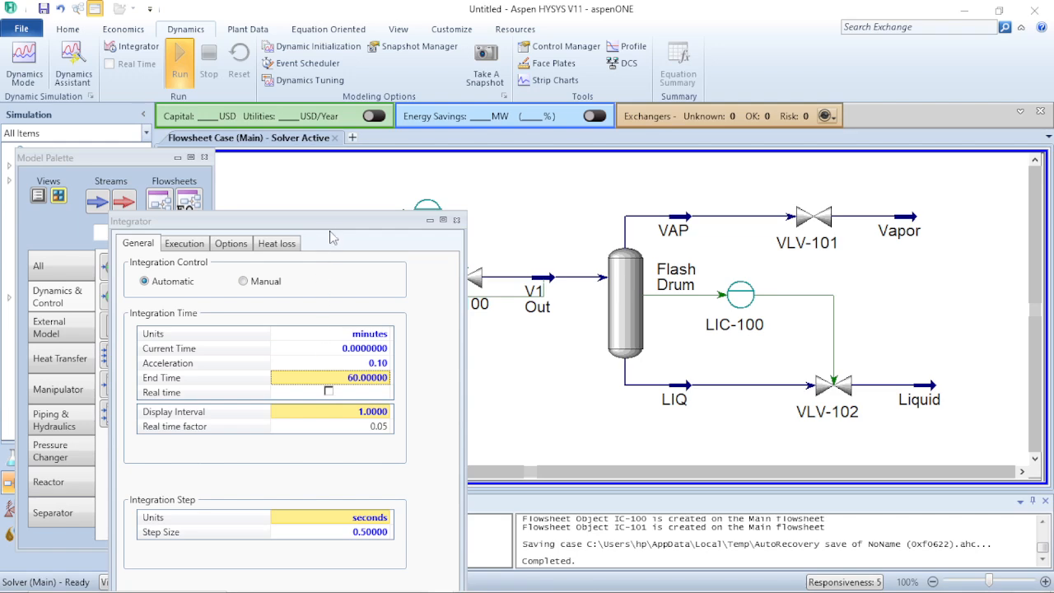
{"action": "left_click_drag", "start_coordinate": [340, 227], "coordinate": [366, 165]}
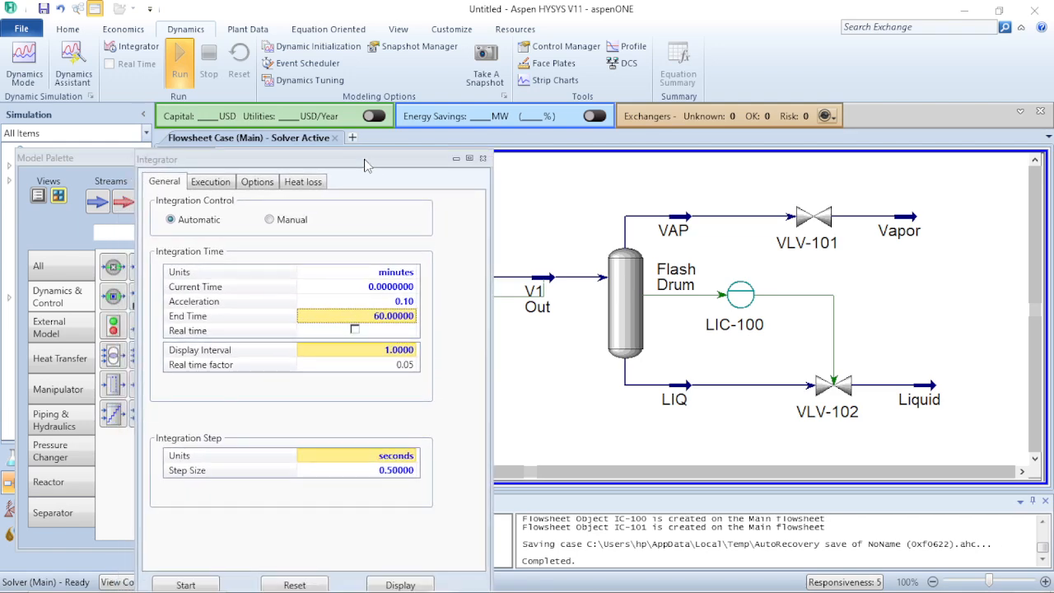
{"action": "left_click", "coordinate": [482, 159]}
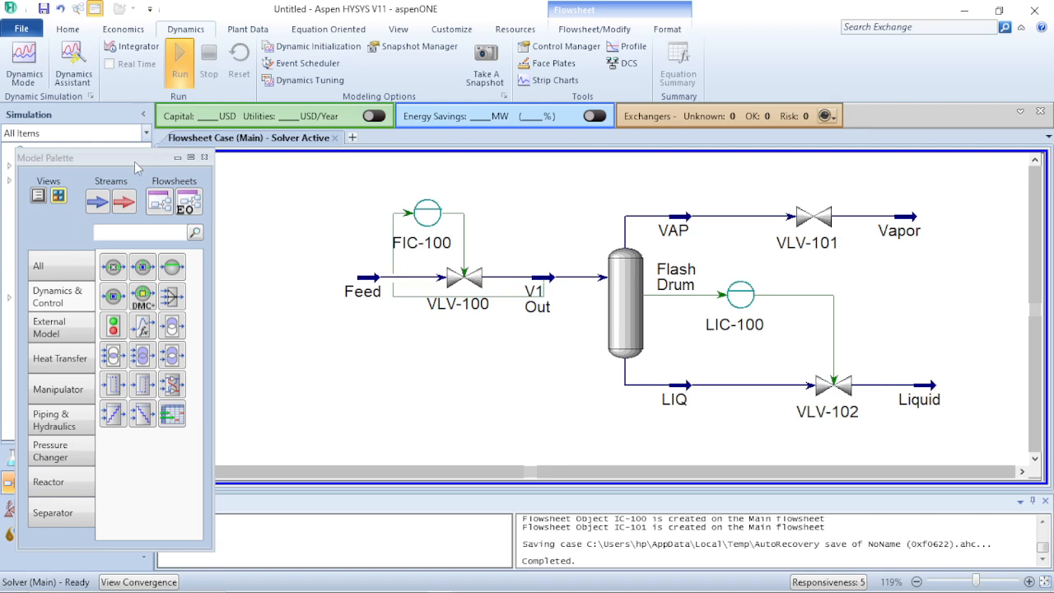
View the case's strip chart list with the Model Palette moved aside, and return to the main flowsheet
{"action": "left_click_drag", "start_coordinate": [135, 162], "coordinate": [317, 351]}
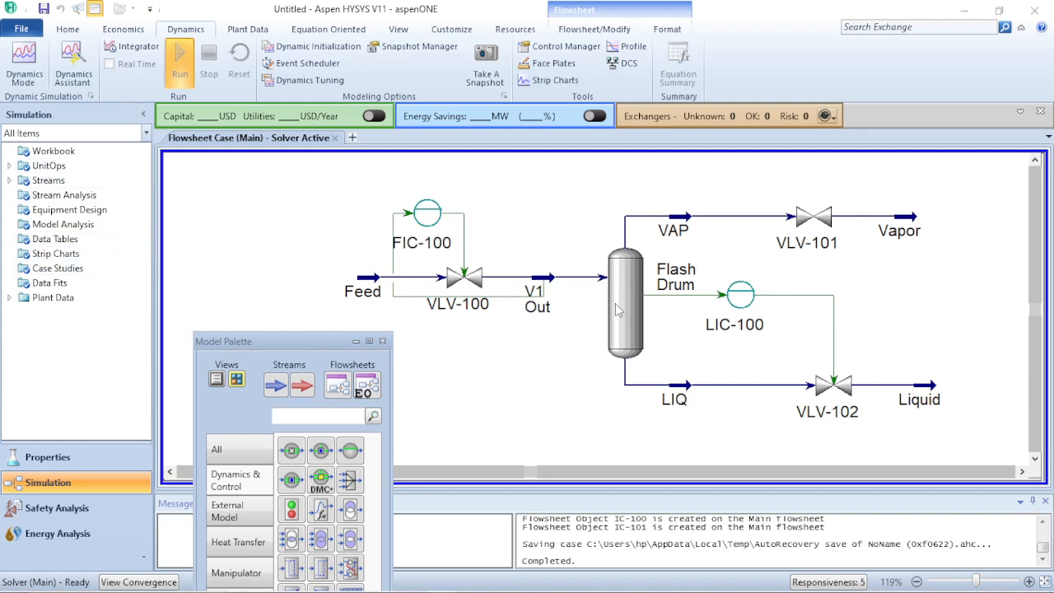
{"action": "left_click", "coordinate": [45, 253]}
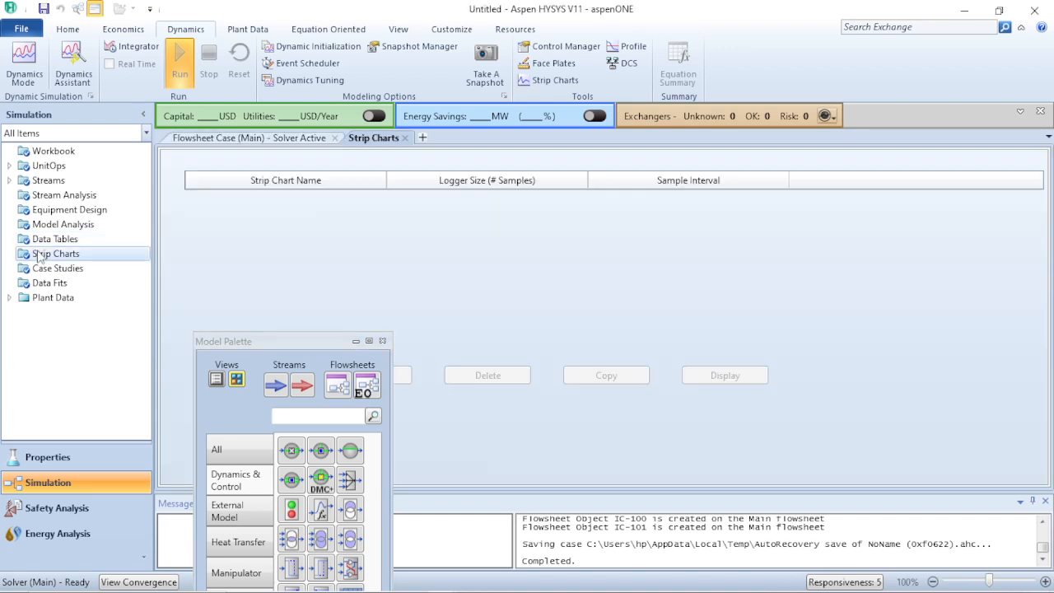
{"action": "left_click_drag", "start_coordinate": [304, 342], "coordinate": [134, 261]}
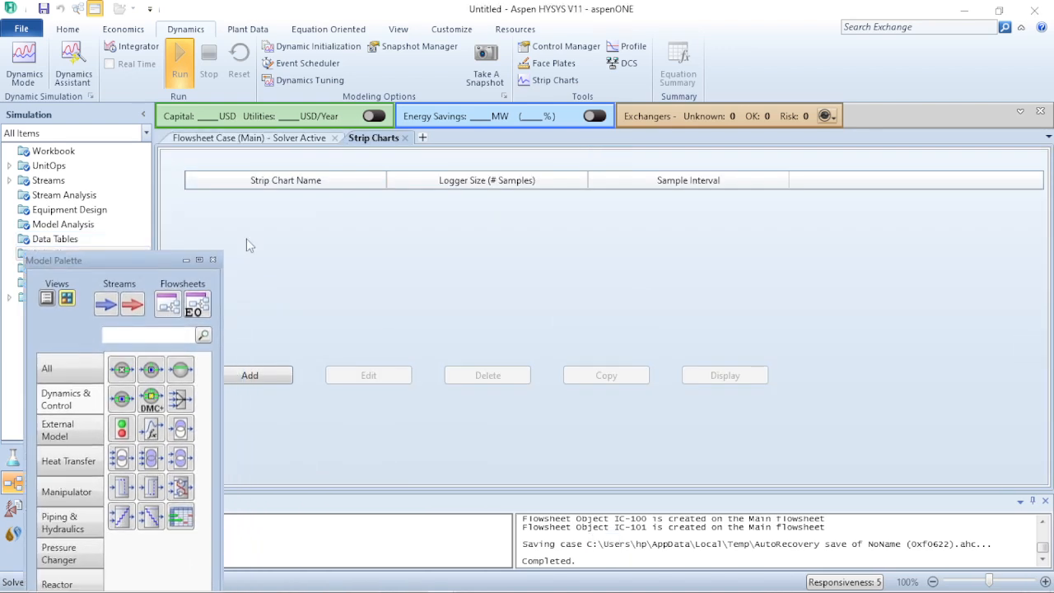
{"action": "left_click", "coordinate": [258, 140]}
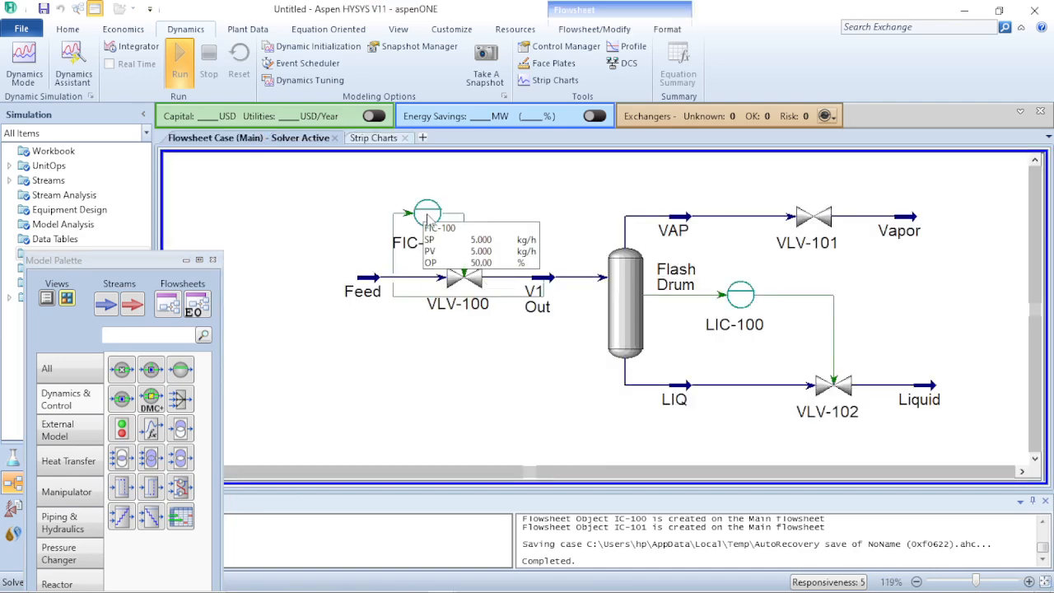
Create a strip chart for controller FIC-100 using the "SP, PV, OP Only" variable set and display its plot
{"action": "double_click", "coordinate": [428, 214]}
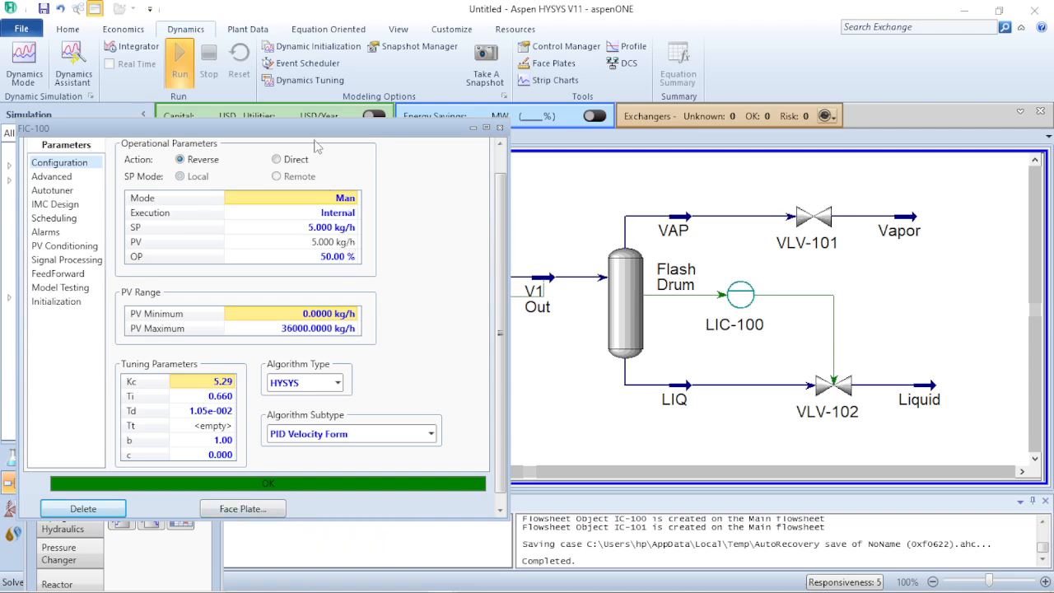
{"action": "left_click_drag", "start_coordinate": [312, 122], "coordinate": [312, 35]}
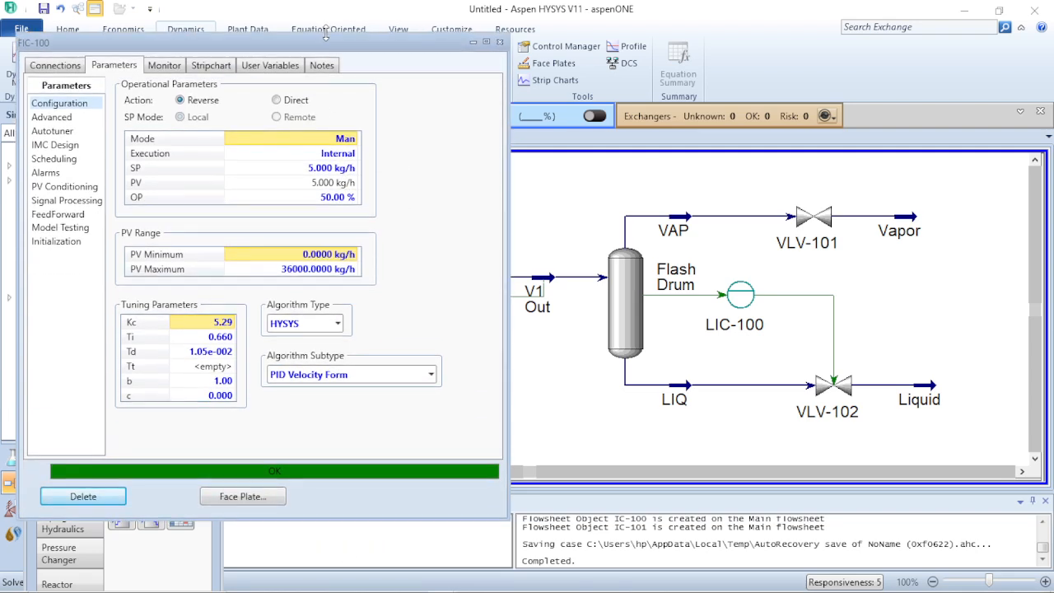
{"action": "left_click", "coordinate": [219, 68]}
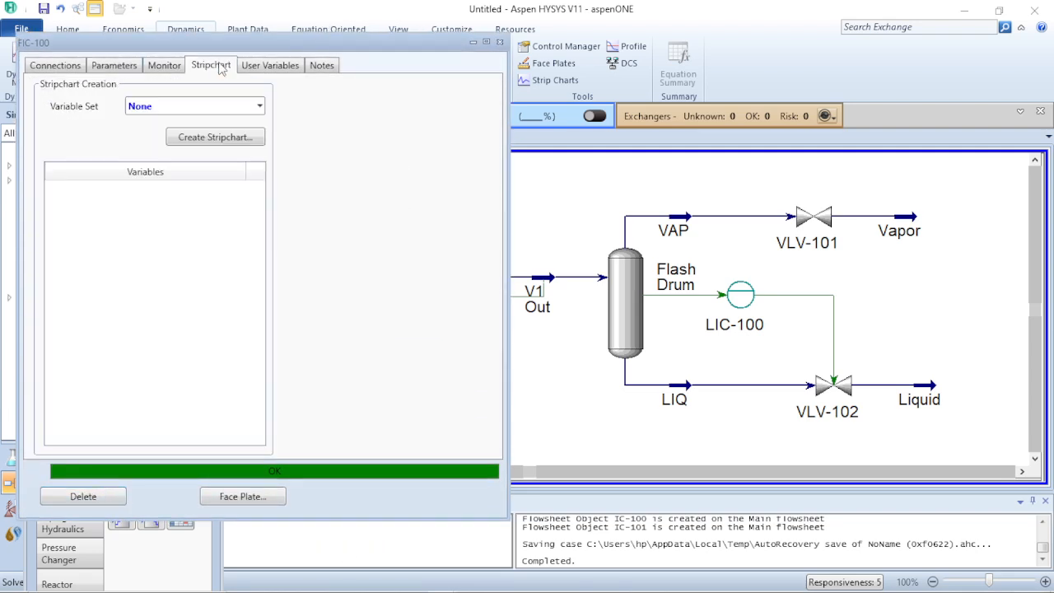
{"action": "left_click", "coordinate": [232, 139]}
{"action": "left_click", "coordinate": [260, 105]}
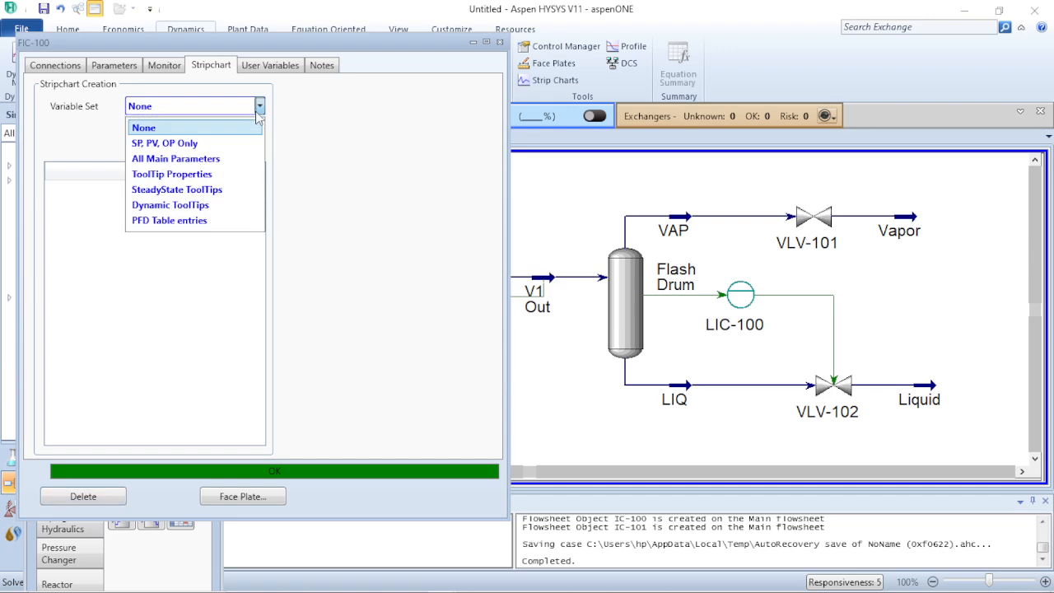
{"action": "left_click", "coordinate": [198, 144]}
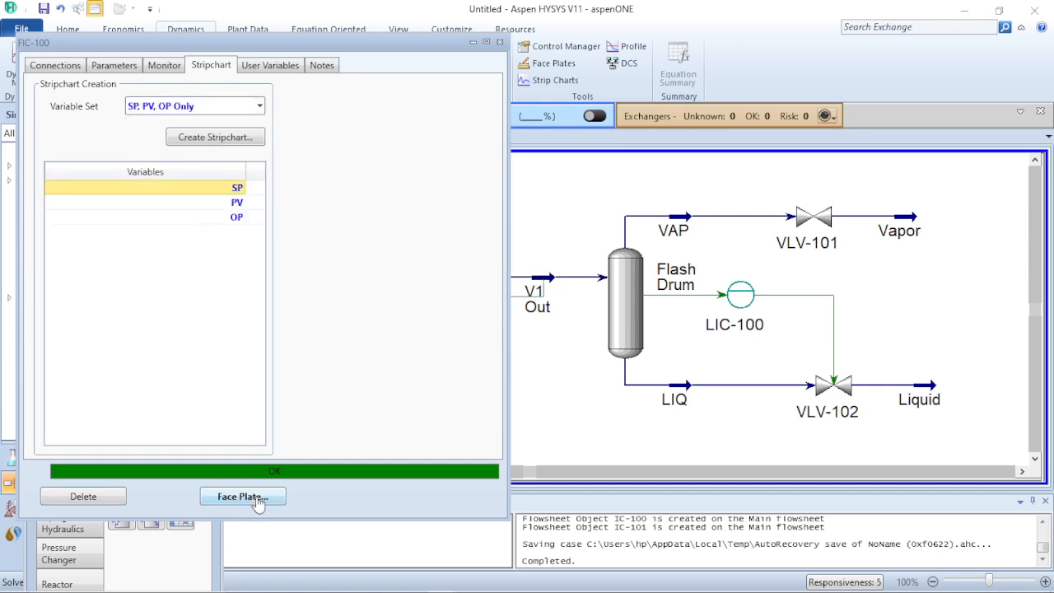
{"action": "left_click", "coordinate": [236, 140]}
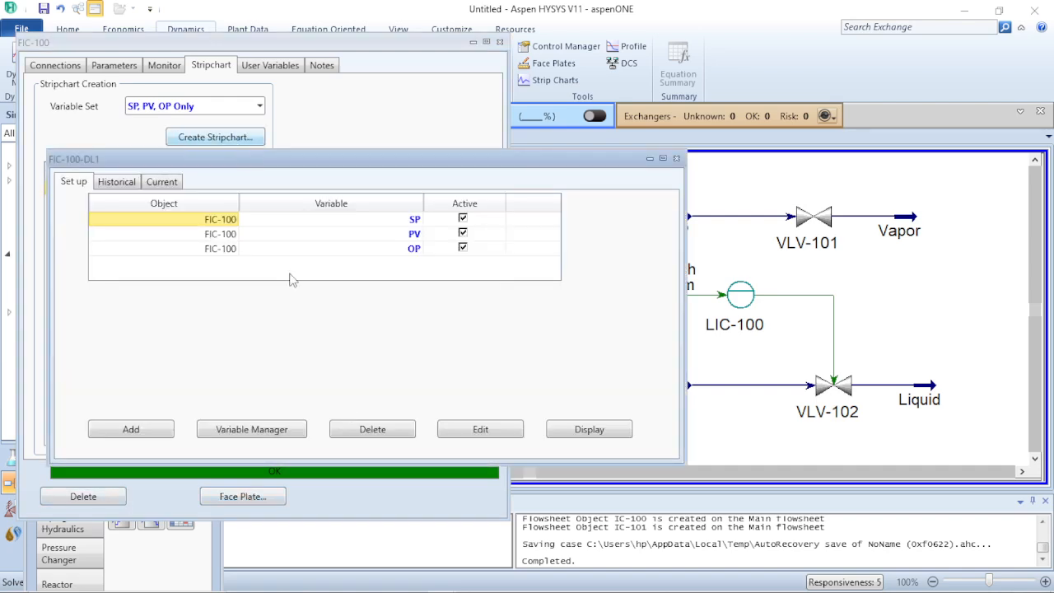
{"action": "left_click", "coordinate": [590, 432]}
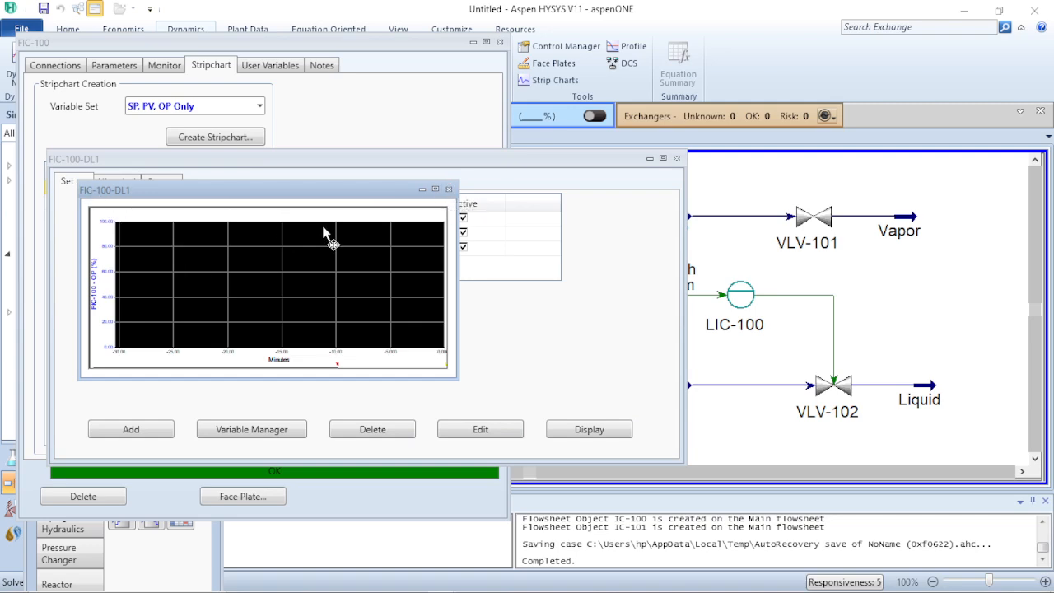
Close the FIC-100 strip chart setup and controller windows, move the FIC-100 plot aside and minimize the Model Palette
{"action": "left_click", "coordinate": [676, 159]}
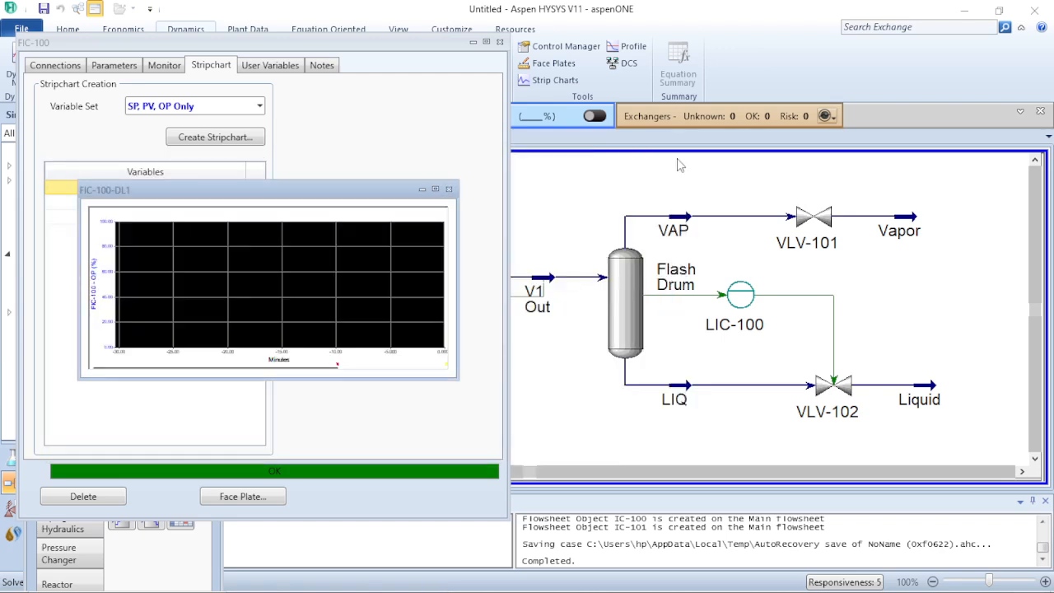
{"action": "left_click", "coordinate": [499, 42]}
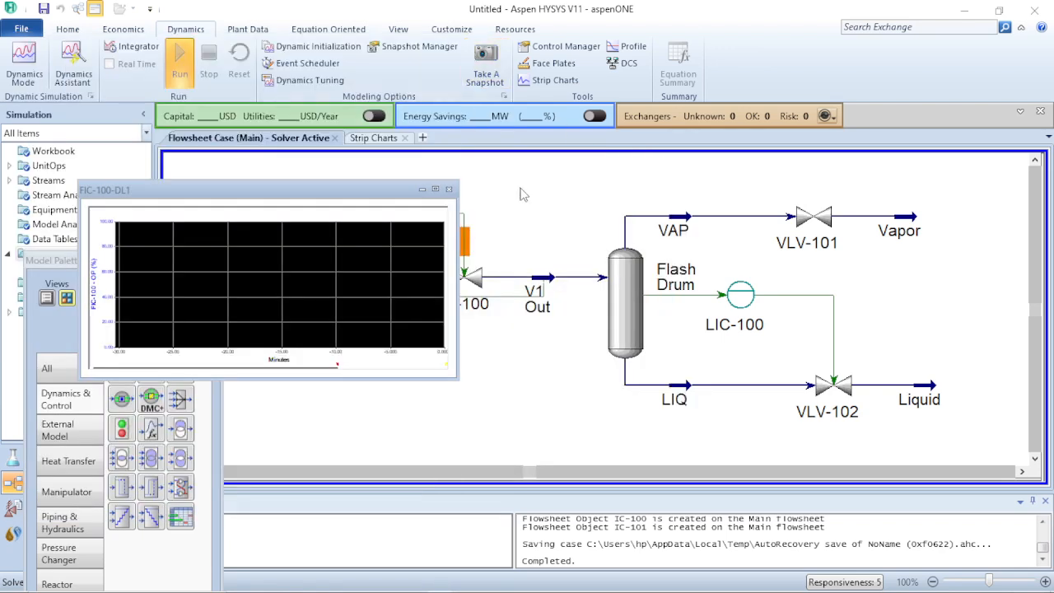
{"action": "left_click_drag", "start_coordinate": [346, 199], "coordinate": [449, 347]}
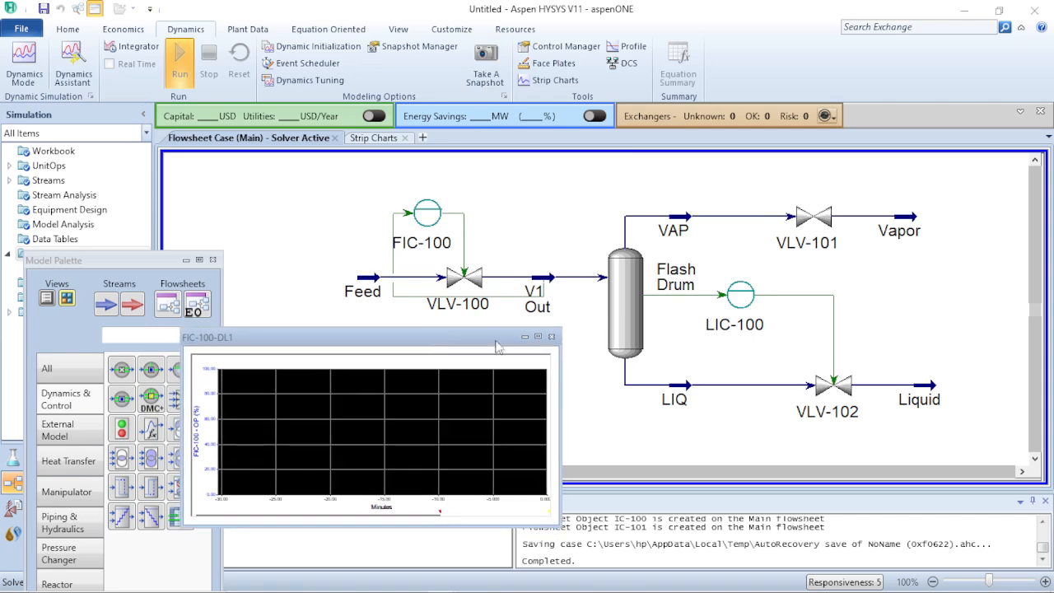
{"action": "left_click", "coordinate": [186, 260]}
Create a new empty strip chart in the case's strip chart list, keeping the FIC-100 plot clear of its variable table
{"action": "double_click", "coordinate": [70, 255]}
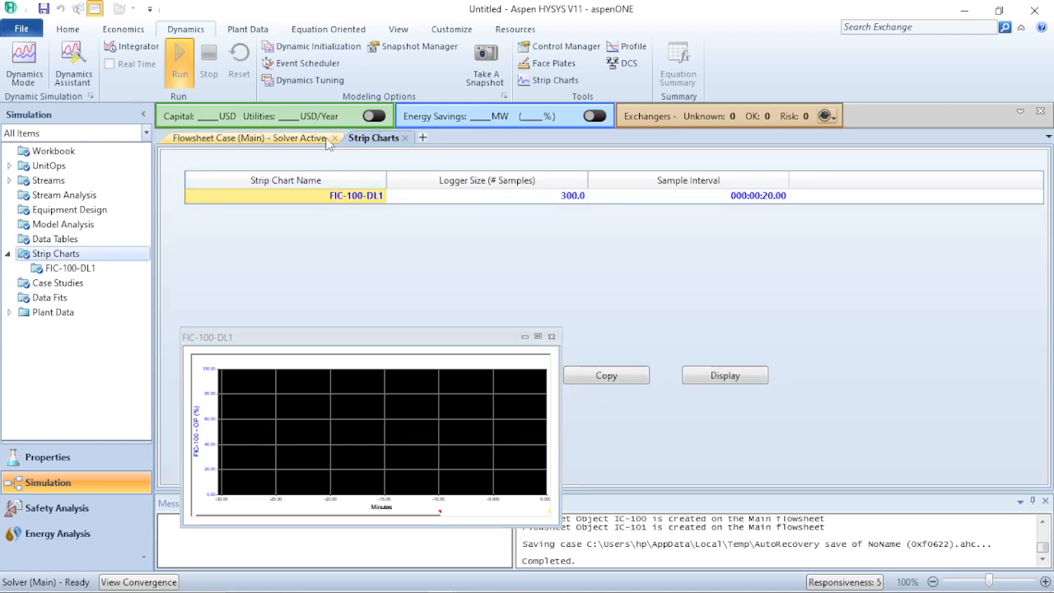
{"action": "left_click_drag", "start_coordinate": [360, 333], "coordinate": [704, 261]}
{"action": "left_click", "coordinate": [249, 375]}
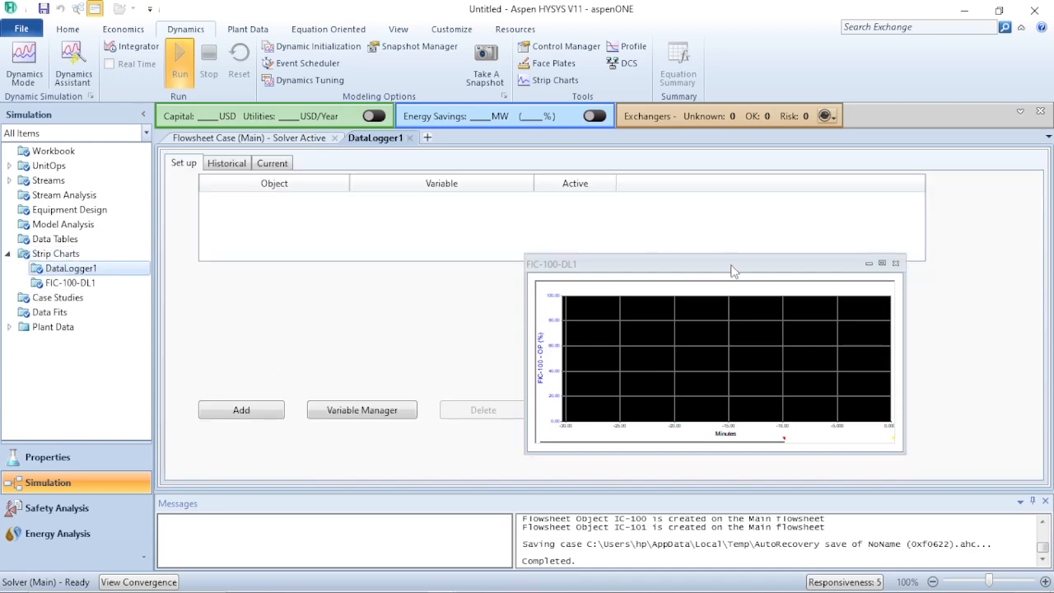
{"action": "left_click_drag", "start_coordinate": [732, 270], "coordinate": [821, 186]}
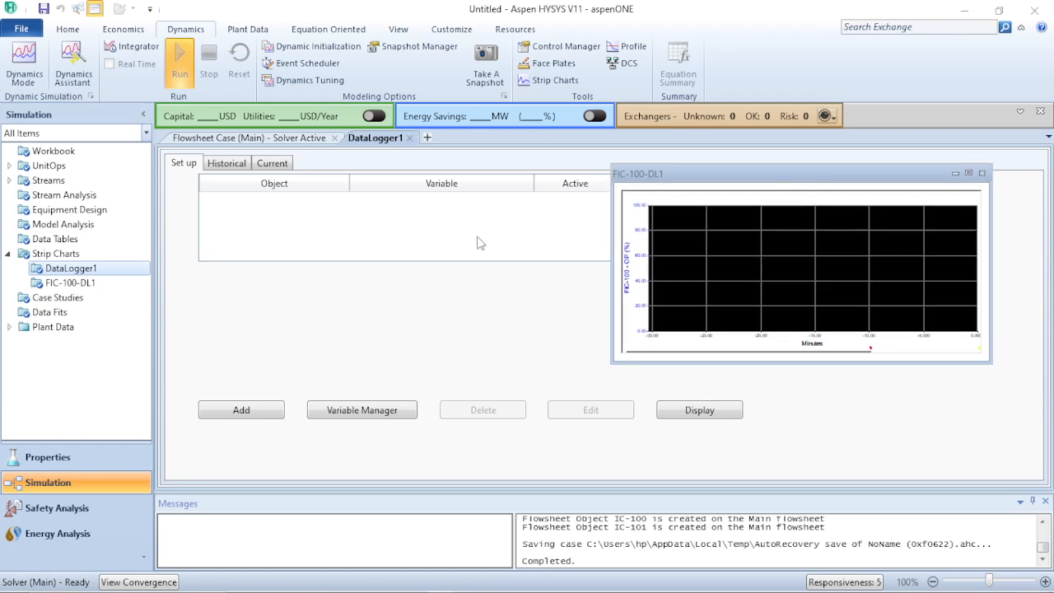
Add the Flash Drum's Liquid Volume Percent as a variable of the new strip chart
{"action": "left_click", "coordinate": [241, 411]}
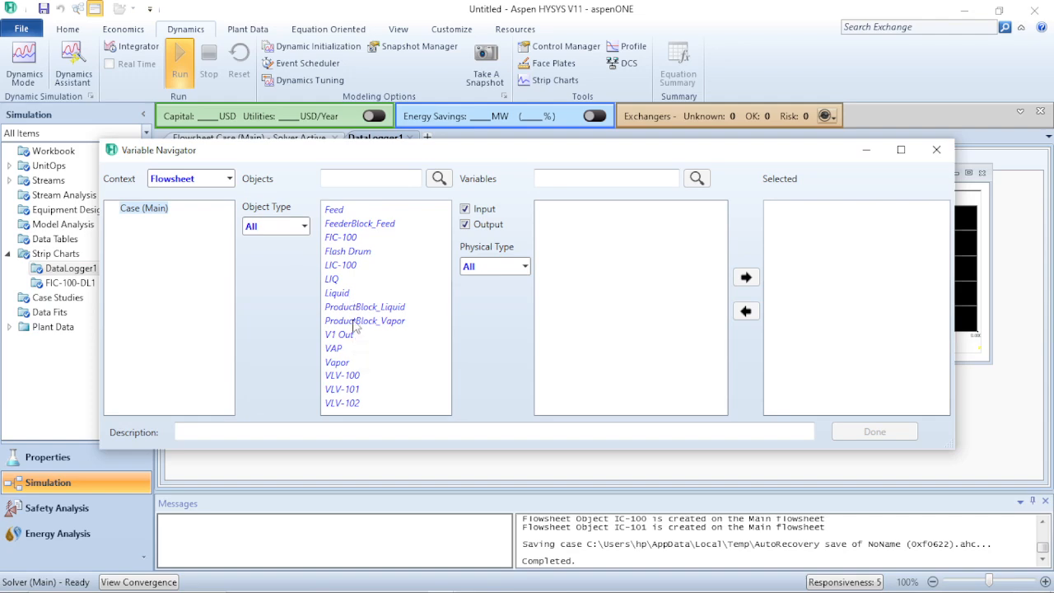
{"action": "left_click", "coordinate": [358, 252]}
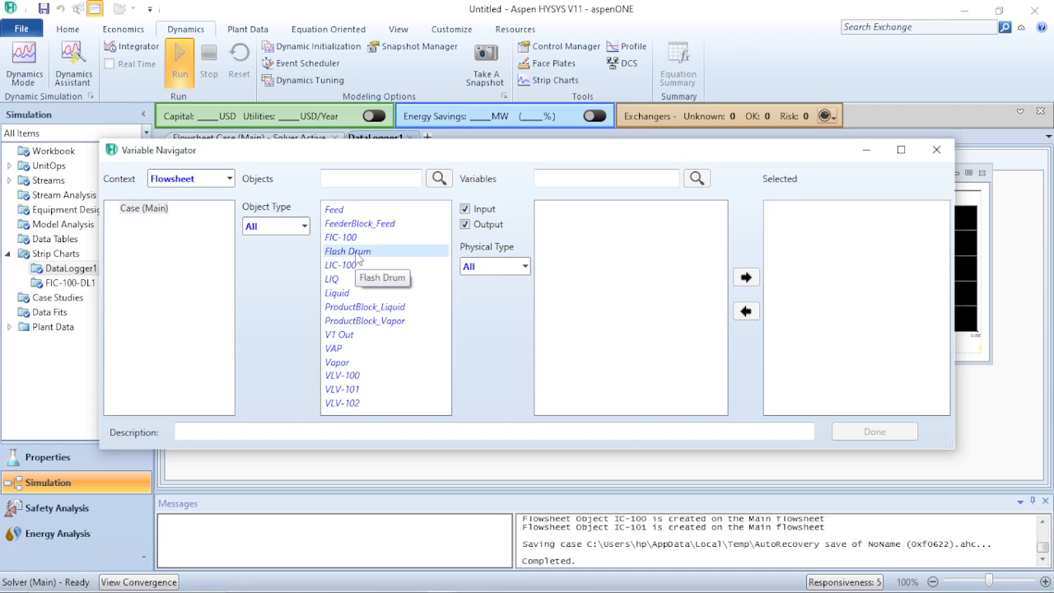
{"action": "scroll", "coordinate": [612, 403], "scroll_direction": "down", "scroll_amount": 8}
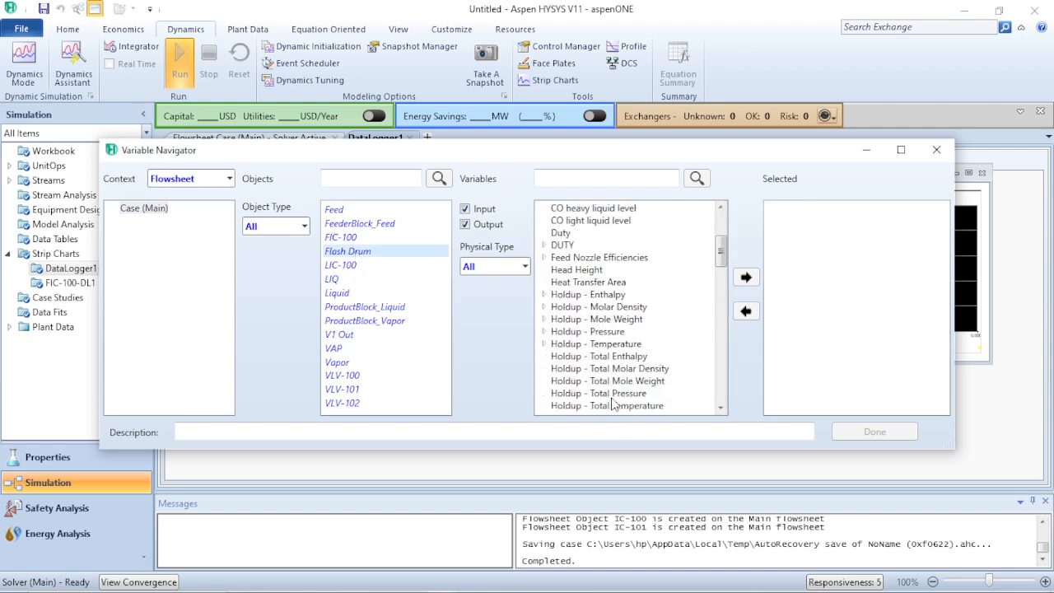
{"action": "scroll", "coordinate": [612, 404], "scroll_direction": "down", "scroll_amount": 4}
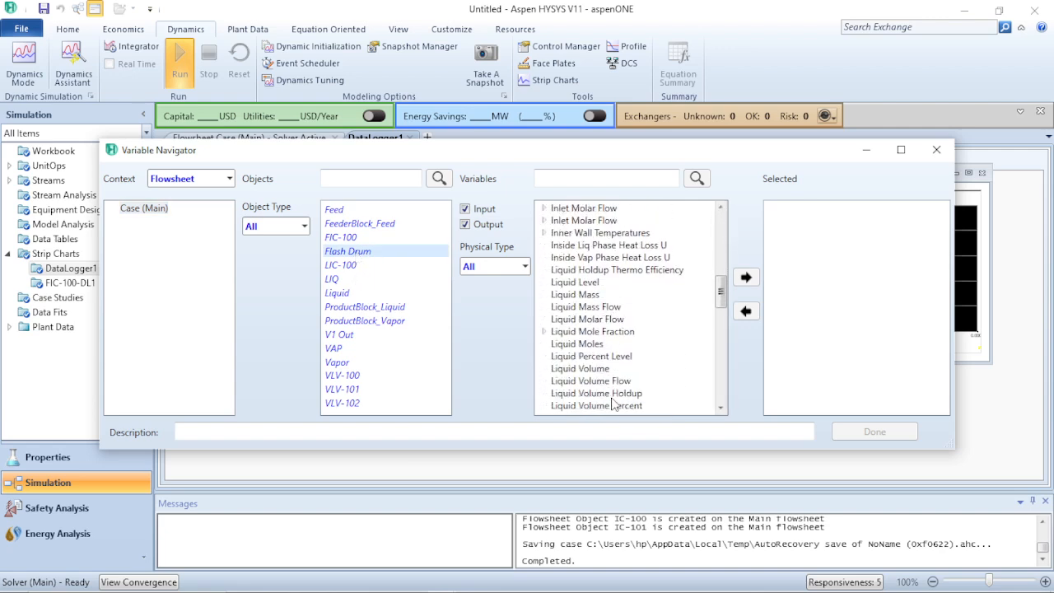
{"action": "left_click", "coordinate": [609, 369]}
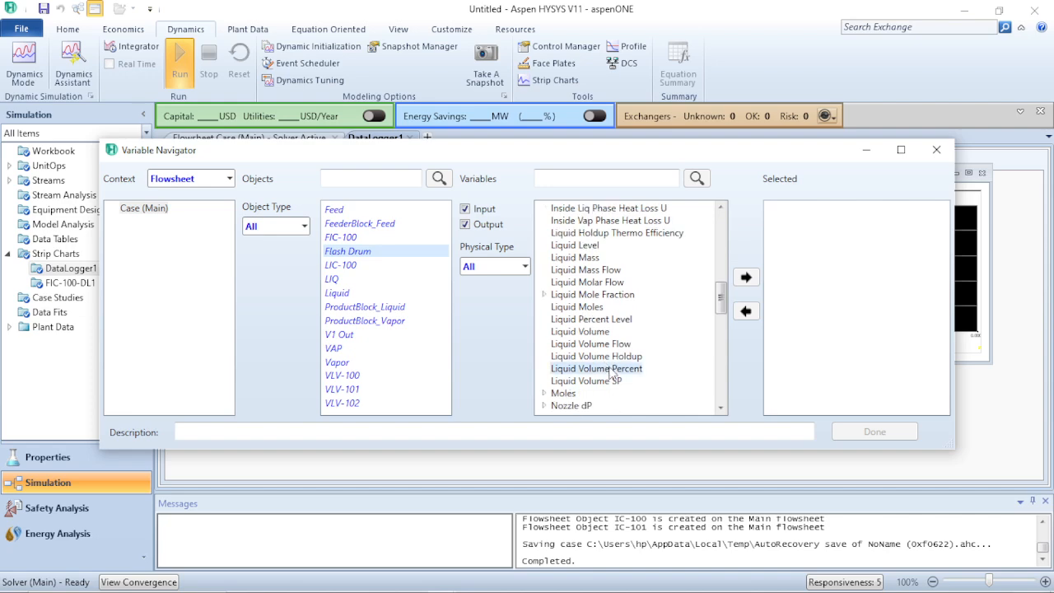
{"action": "left_click", "coordinate": [746, 278]}
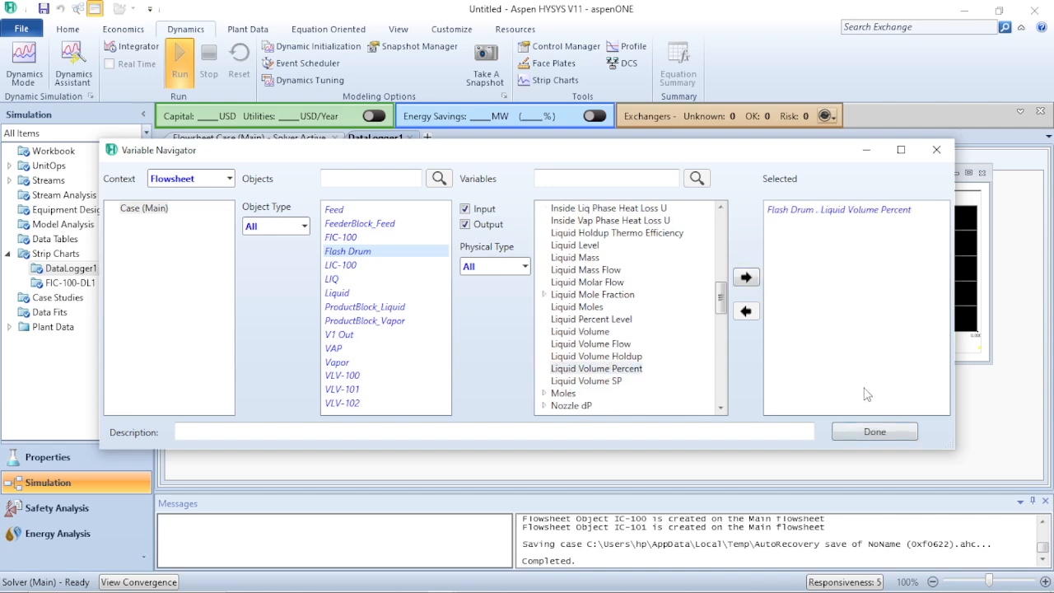
{"action": "left_click", "coordinate": [886, 436]}
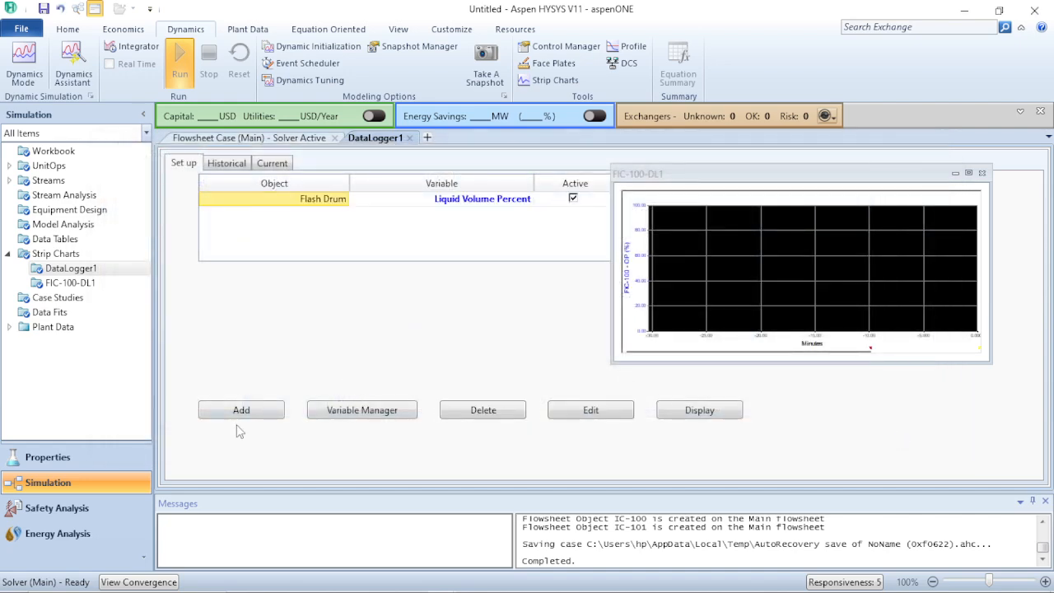
Add the SP of level controller LIC-100 as a second variable of the new strip chart
{"action": "left_click", "coordinate": [239, 409]}
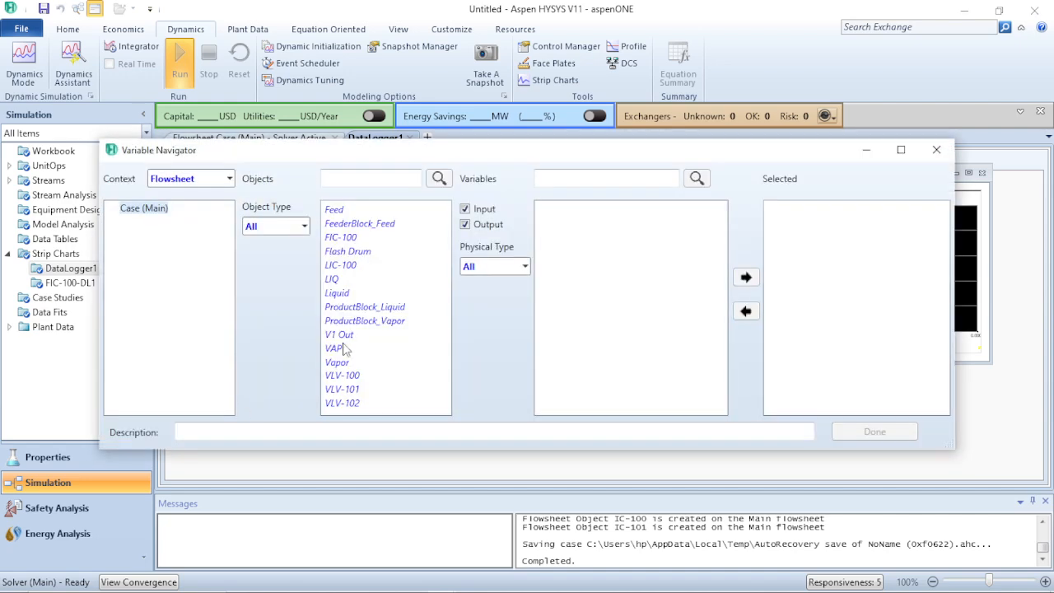
{"action": "left_click", "coordinate": [358, 268]}
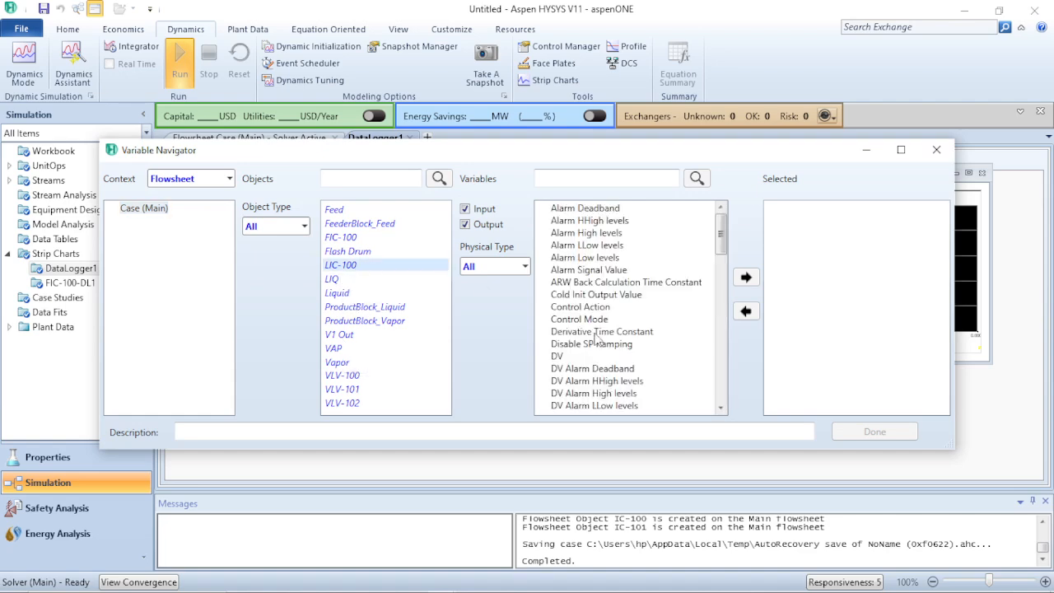
{"action": "left_click", "coordinate": [638, 179]}
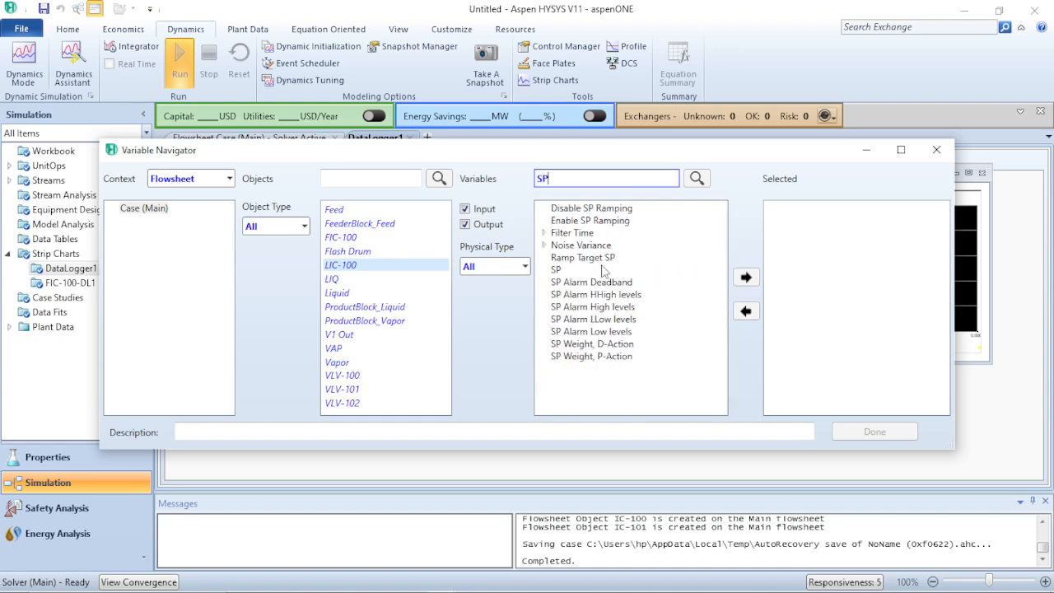
{"action": "left_click", "coordinate": [570, 270]}
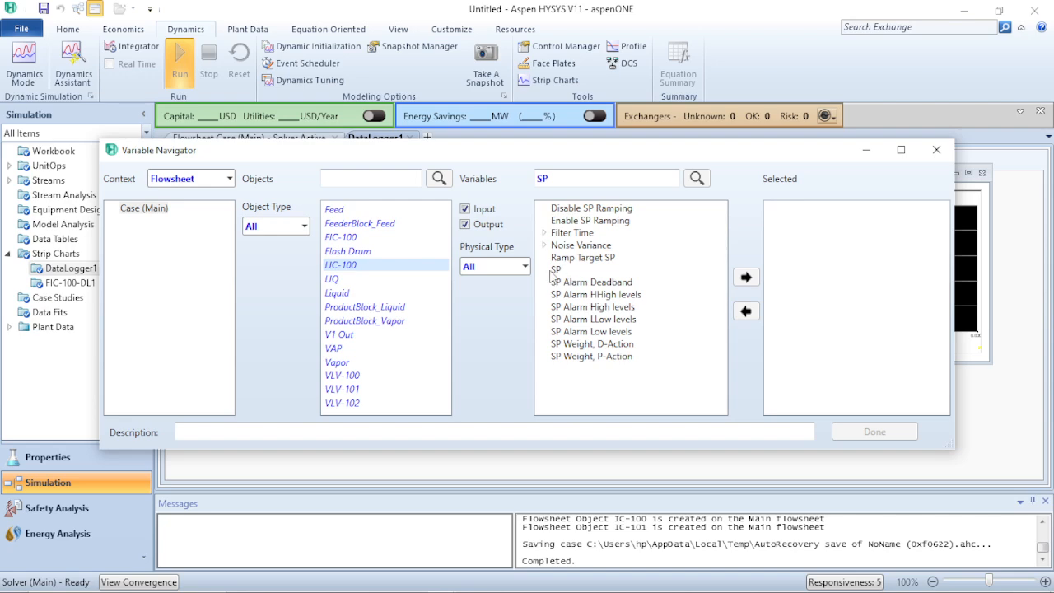
{"action": "left_click", "coordinate": [557, 272]}
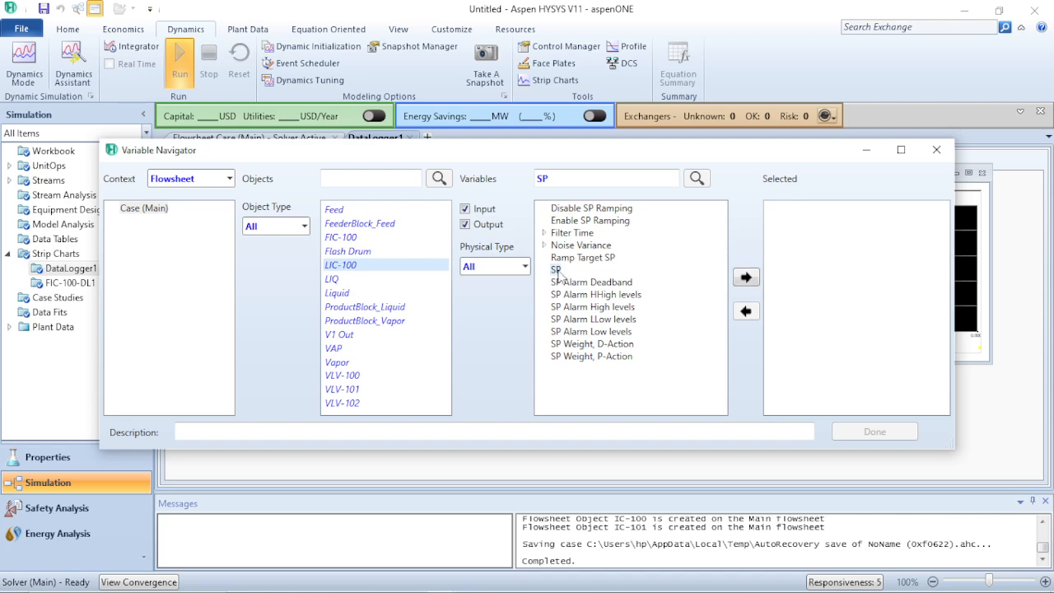
{"action": "left_click", "coordinate": [746, 278]}
{"action": "left_click", "coordinate": [875, 429]}
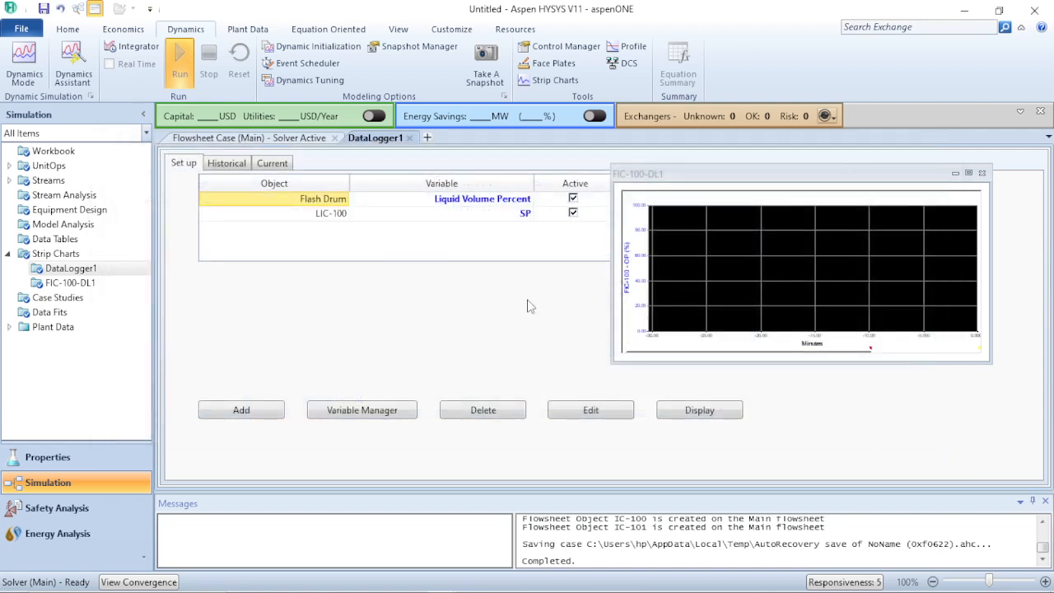
Display the new strip chart's plot and arrange it beside the FIC-100 plot, with both plots enlarged
{"action": "left_click", "coordinate": [682, 412]}
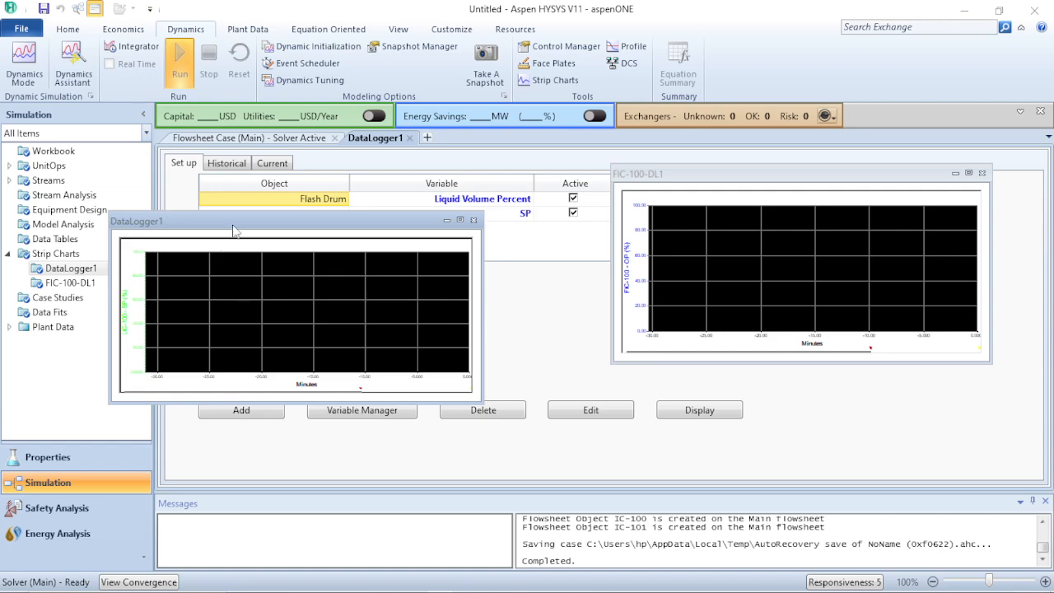
{"action": "left_click_drag", "start_coordinate": [245, 211], "coordinate": [246, 136]}
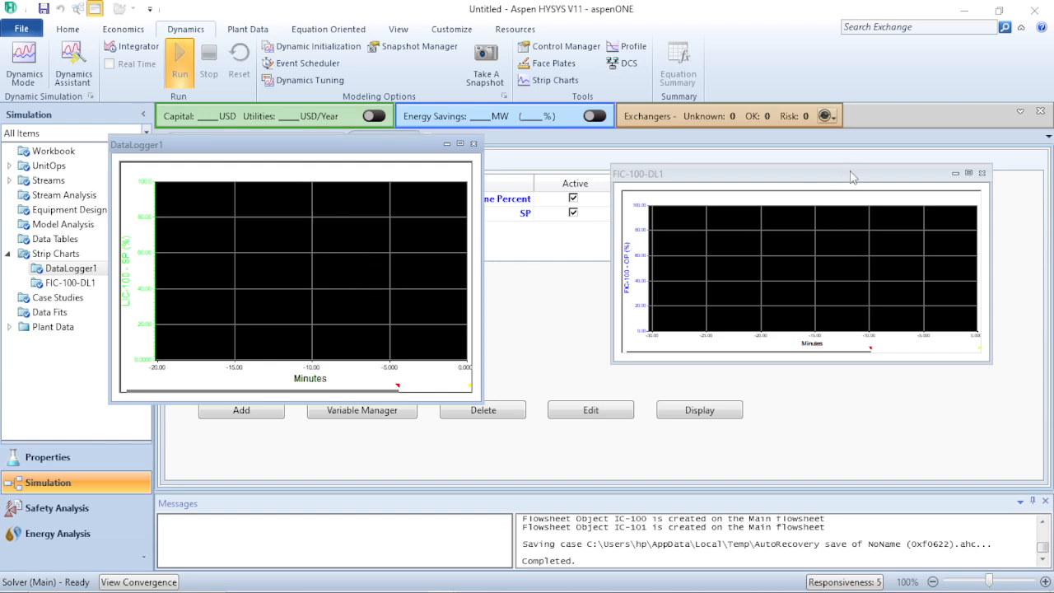
{"action": "left_click_drag", "start_coordinate": [852, 176], "coordinate": [865, 151]}
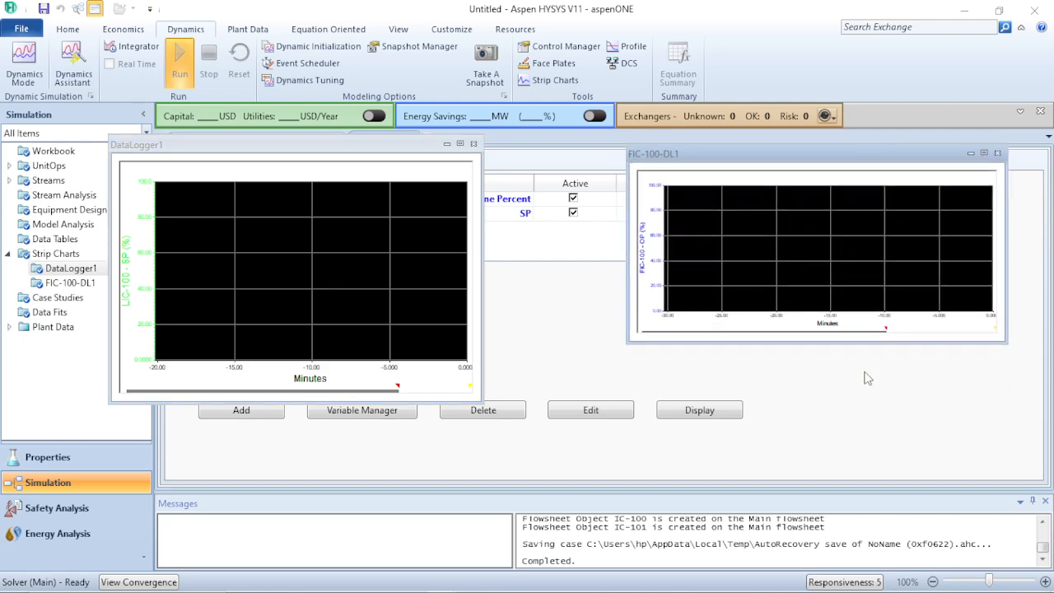
{"action": "left_click_drag", "start_coordinate": [861, 342], "coordinate": [861, 392]}
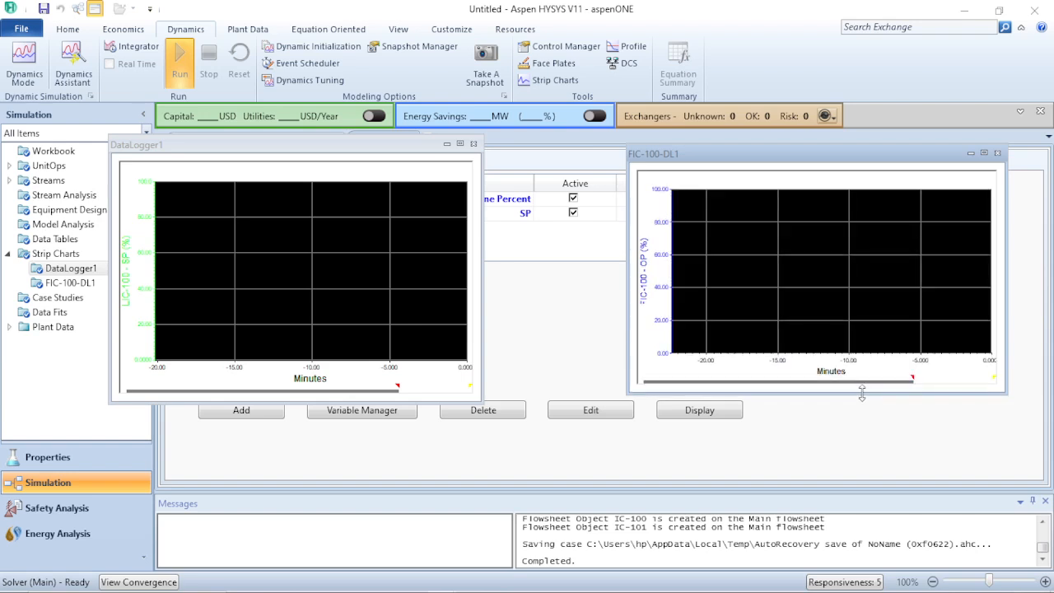
Switch the case to dynamics mode and run the integrator
{"action": "left_click", "coordinate": [20, 71]}
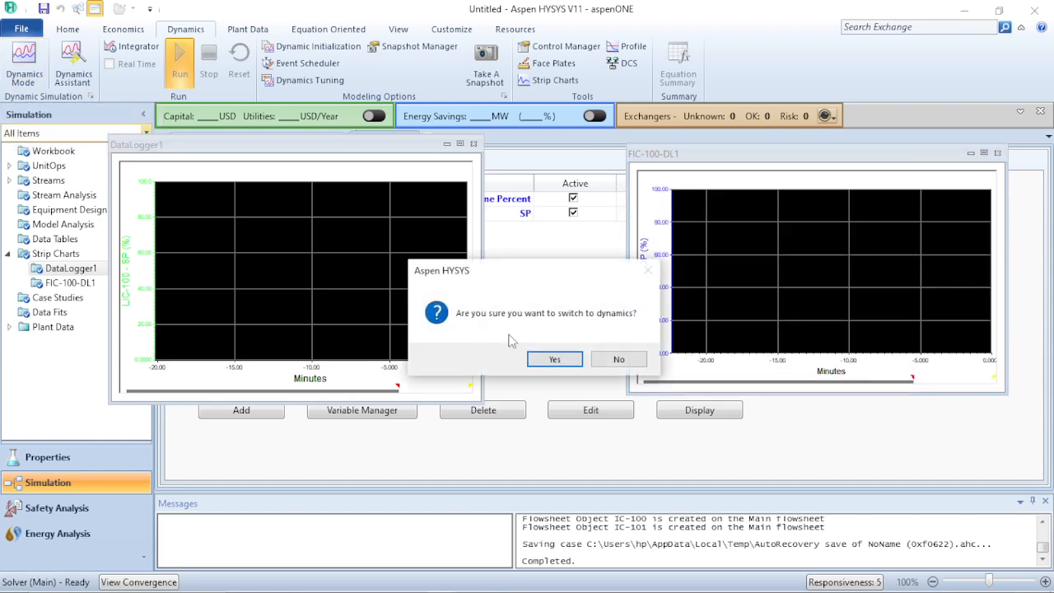
{"action": "left_click", "coordinate": [555, 360]}
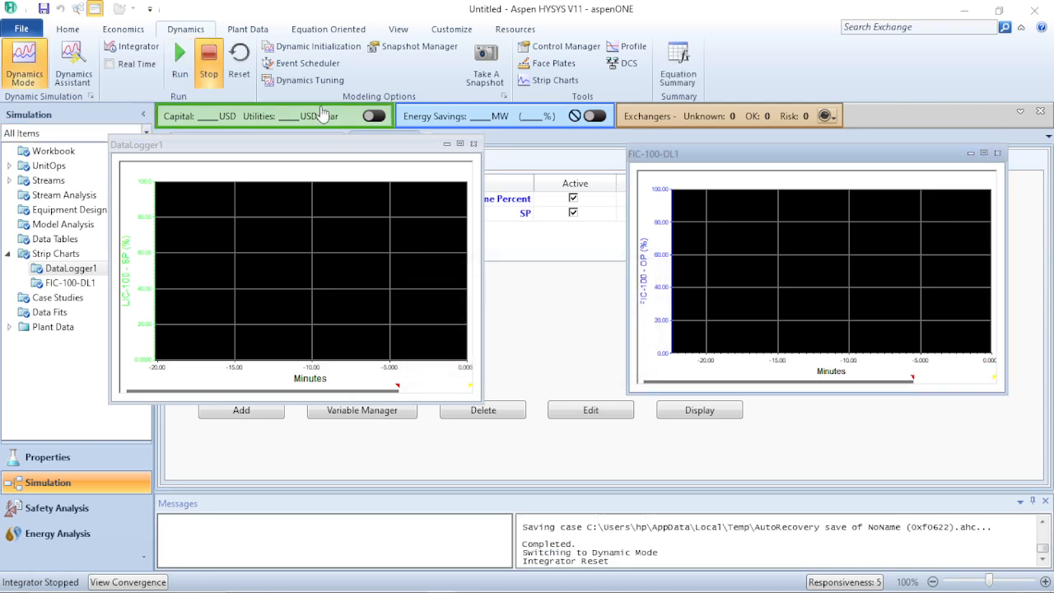
{"action": "left_click", "coordinate": [179, 72]}
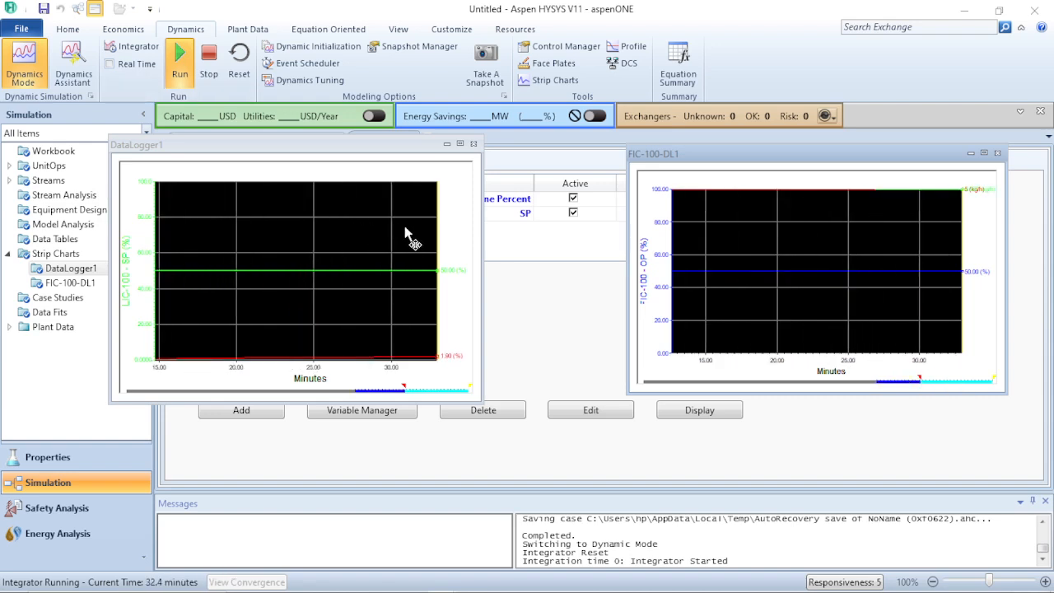
Examine the Flash Drum's liquid volume percent against the LIC-100 setpoint over the whole run in the enlarged plot, and restore the plot window
{"action": "left_click", "coordinate": [460, 144]}
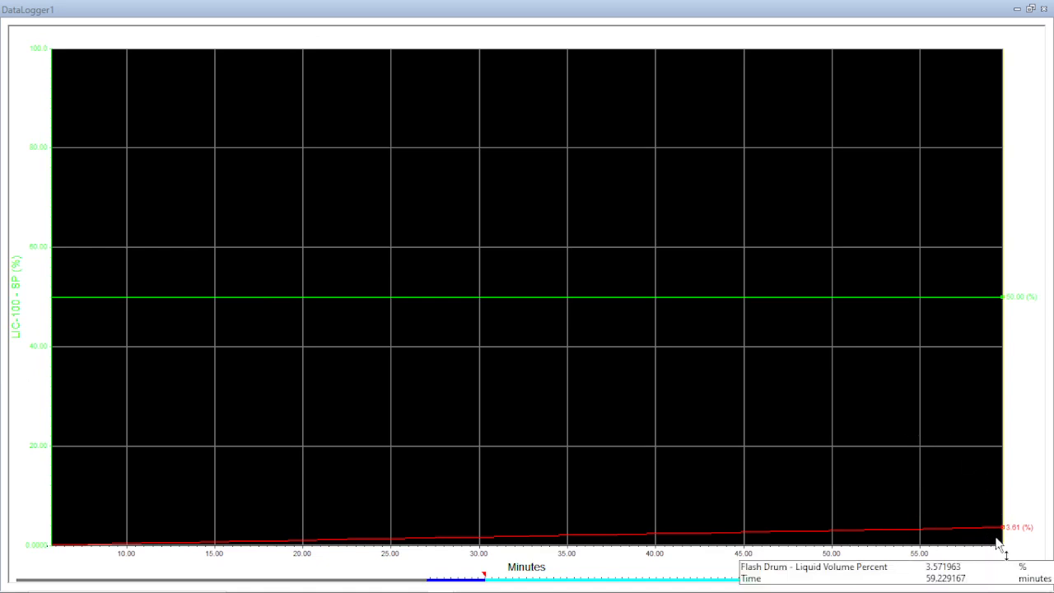
{"action": "mouse_move", "coordinate": [1001, 540]}
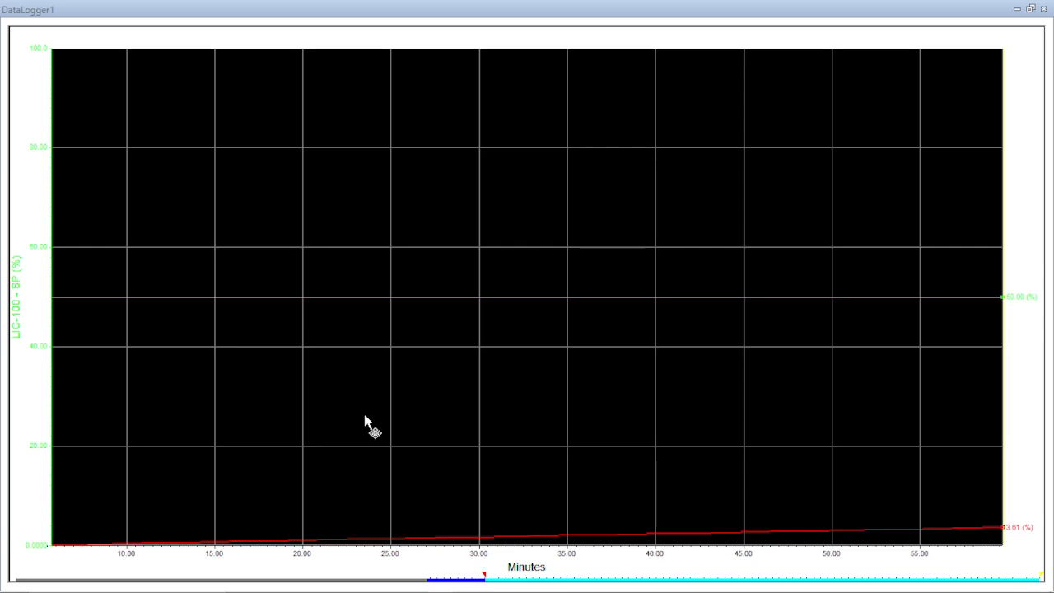
{"action": "left_click_drag", "start_coordinate": [370, 426], "coordinate": [532, 409]}
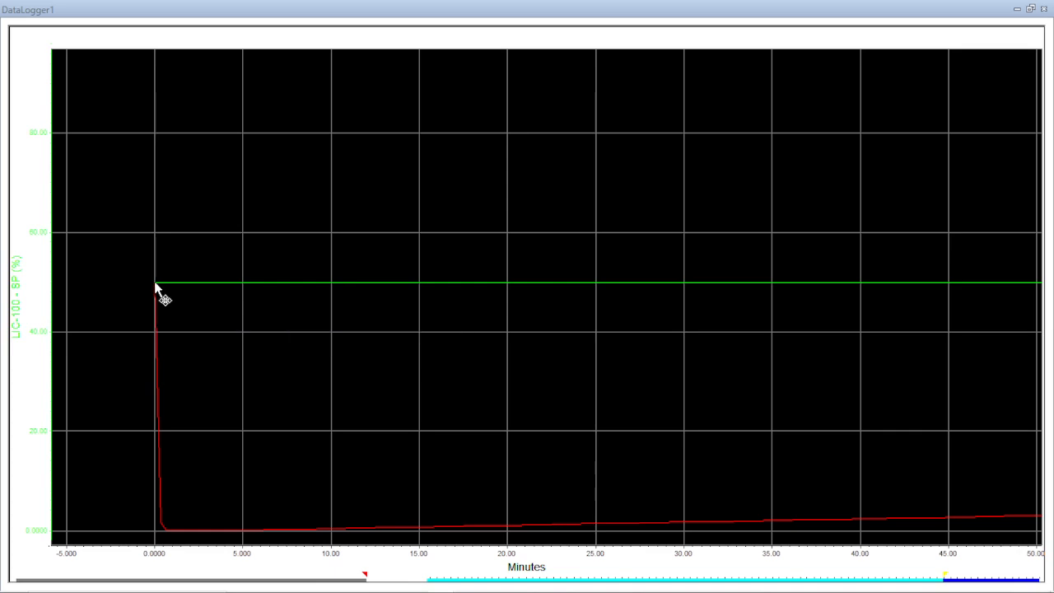
{"action": "mouse_move", "coordinate": [158, 288]}
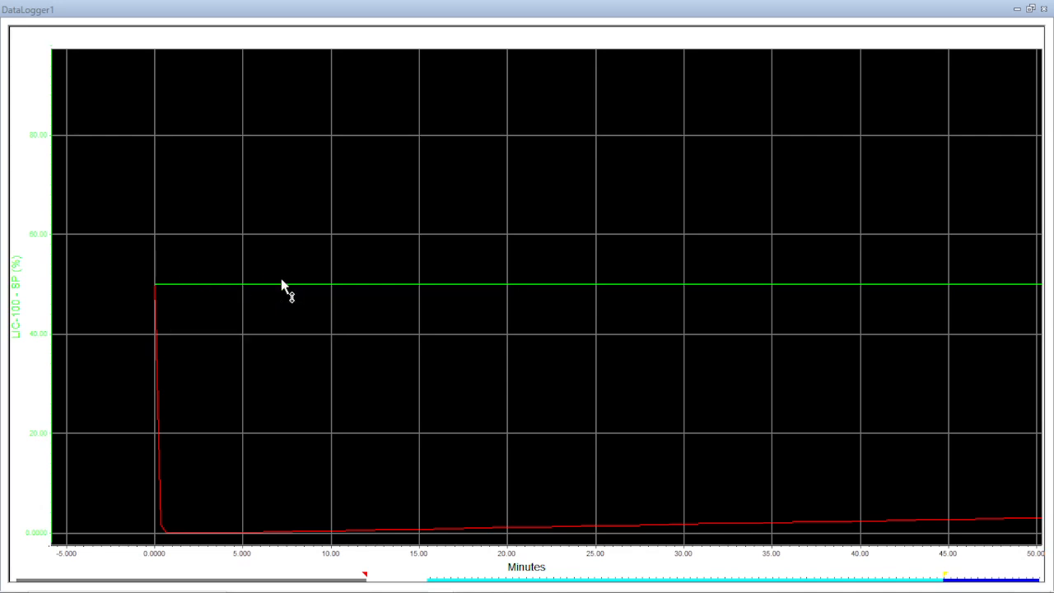
{"action": "mouse_move", "coordinate": [277, 287]}
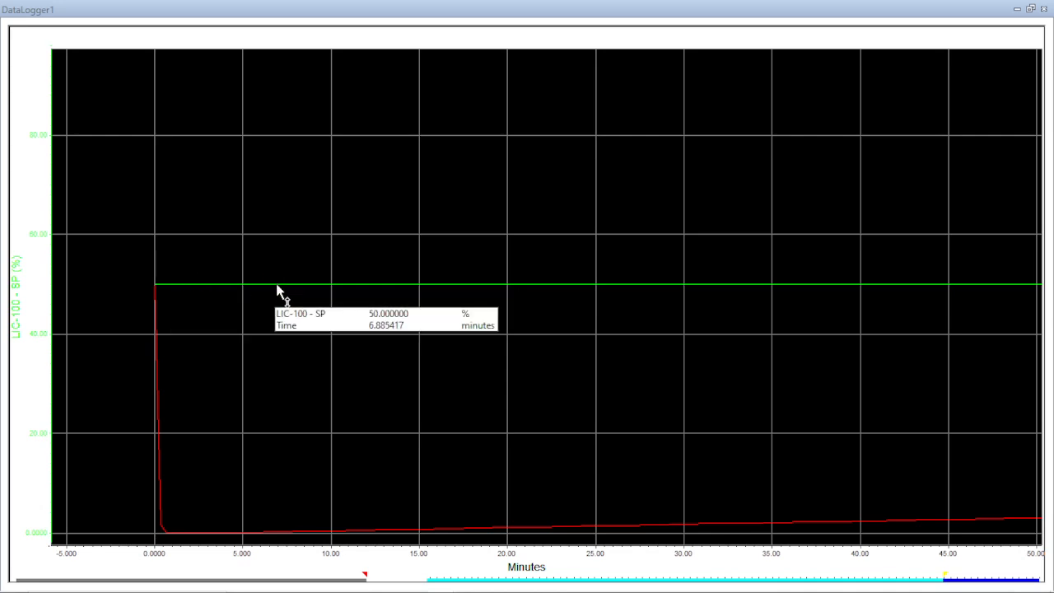
{"action": "left_click_drag", "start_coordinate": [277, 286], "coordinate": [209, 272]}
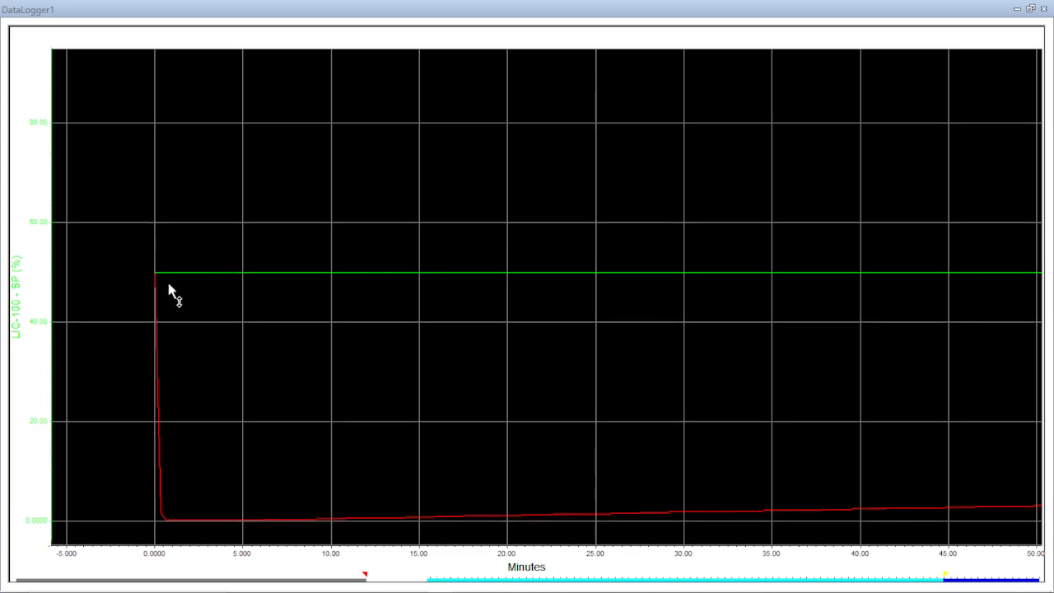
{"action": "left_click_drag", "start_coordinate": [461, 465], "coordinate": [210, 448]}
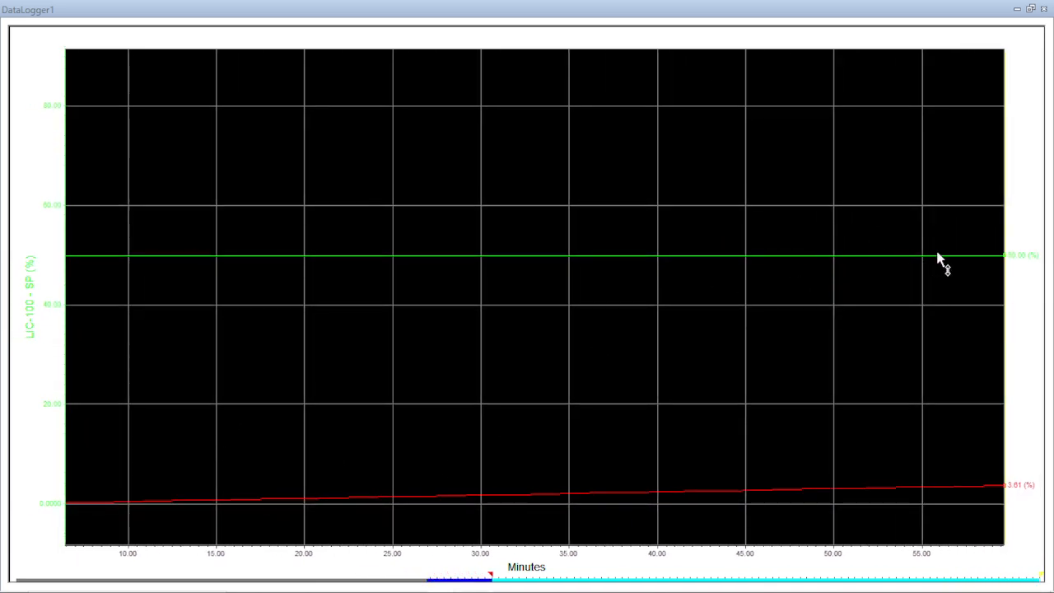
{"action": "mouse_move", "coordinate": [953, 489]}
{"action": "left_click", "coordinate": [1030, 9]}
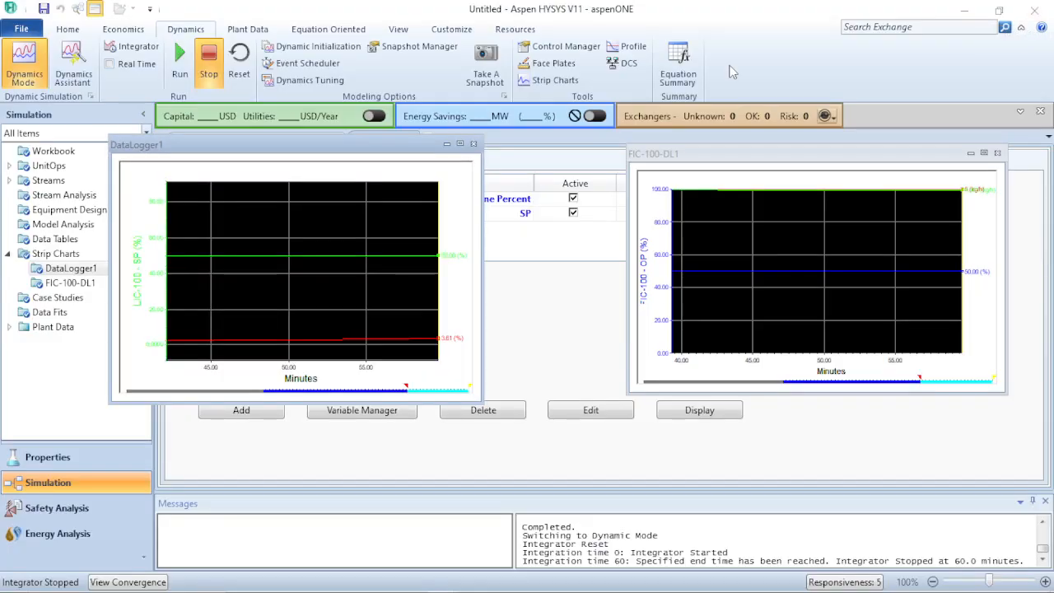
Set the integrator's end time to 180 minutes
{"action": "left_click", "coordinate": [124, 48]}
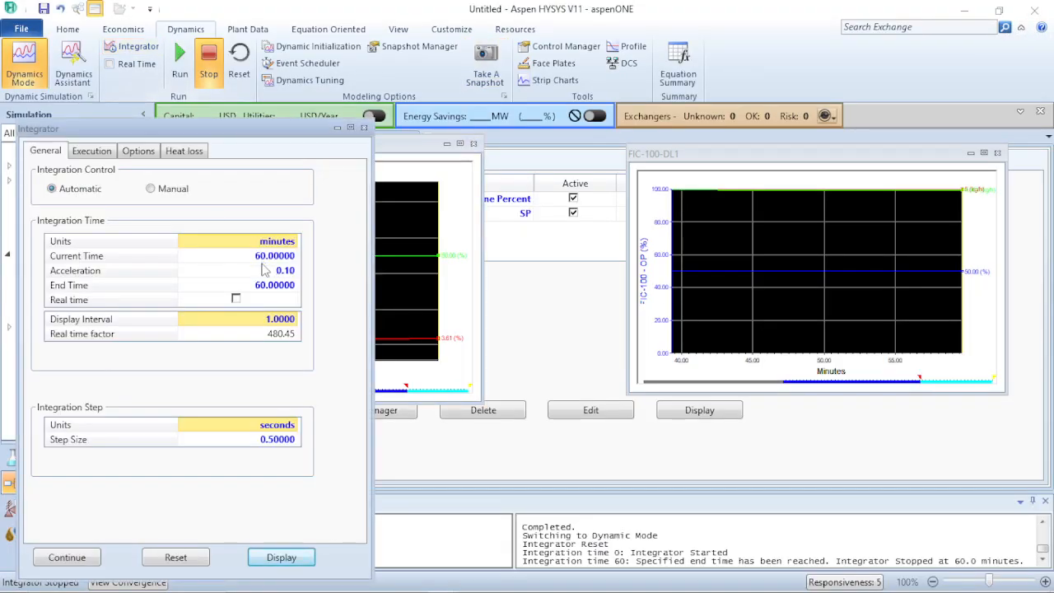
{"action": "left_click", "coordinate": [282, 288]}
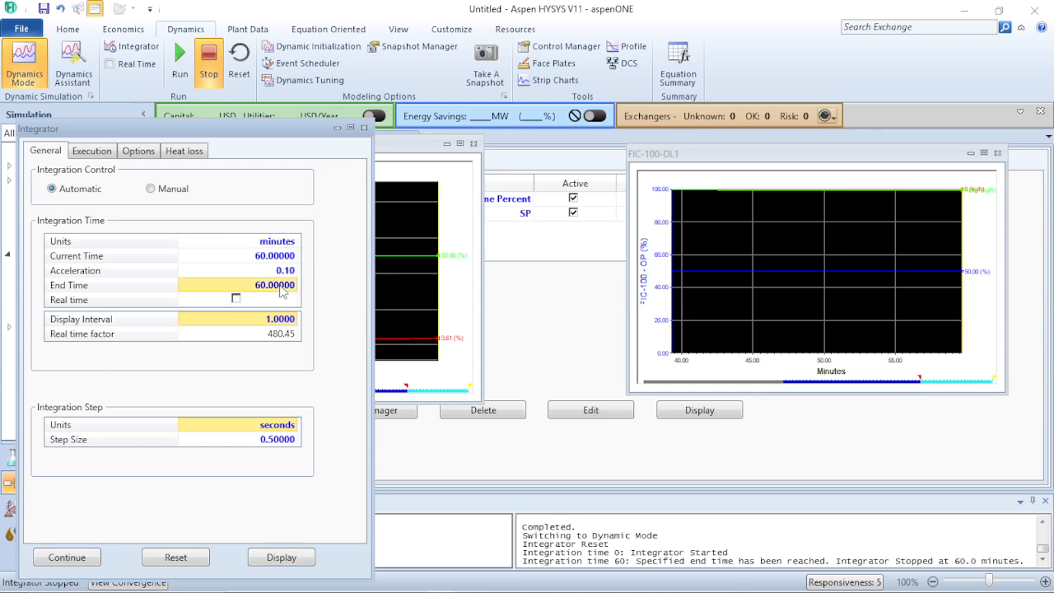
{"action": "type", "text": "180"}
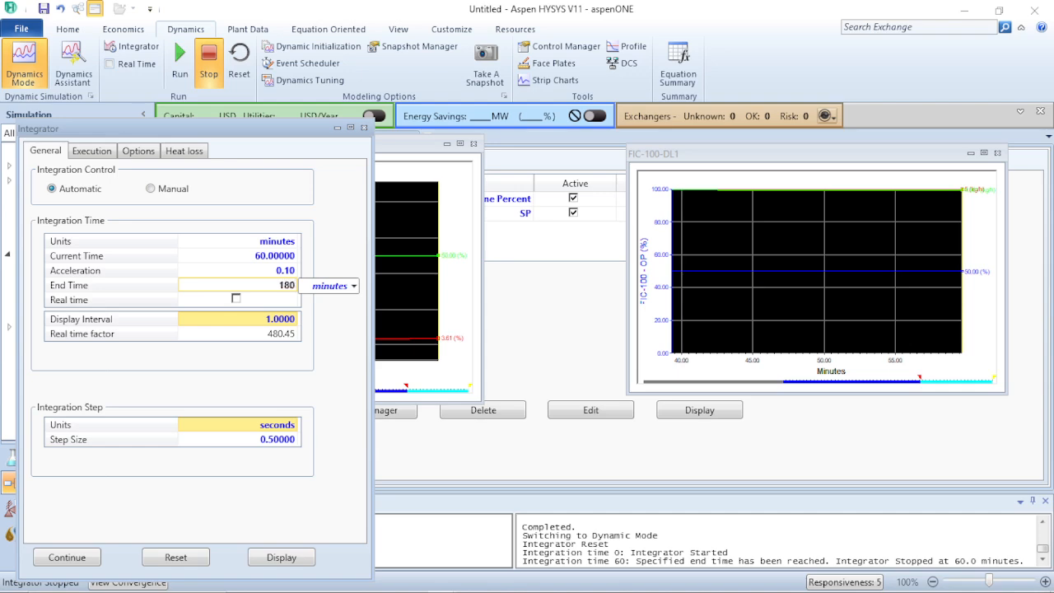
{"action": "key", "text": "Return"}
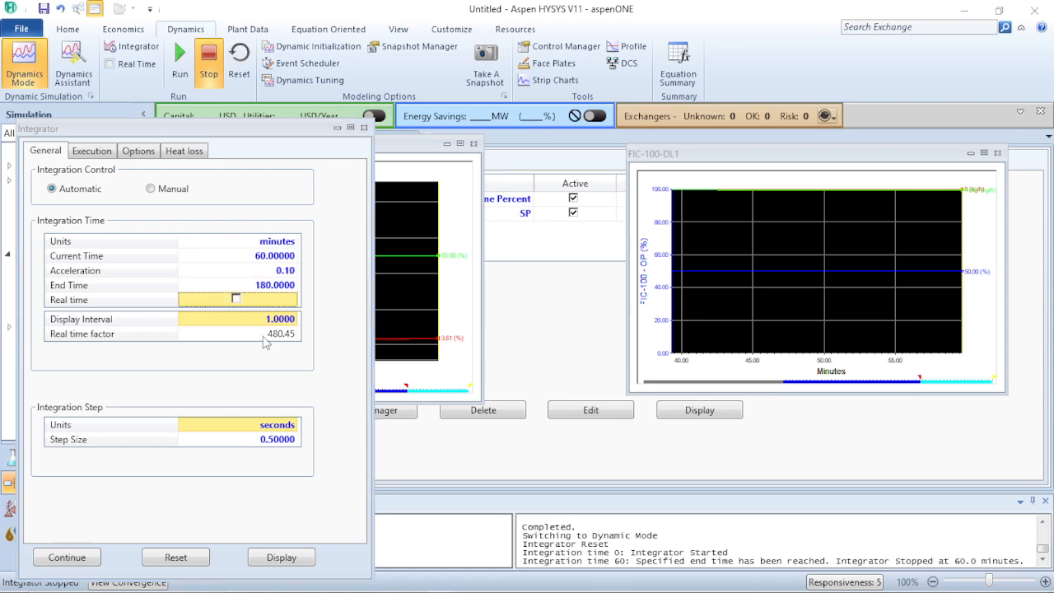
Reset the integrator and run the dynamic simulation from the start
{"action": "left_click", "coordinate": [175, 558]}
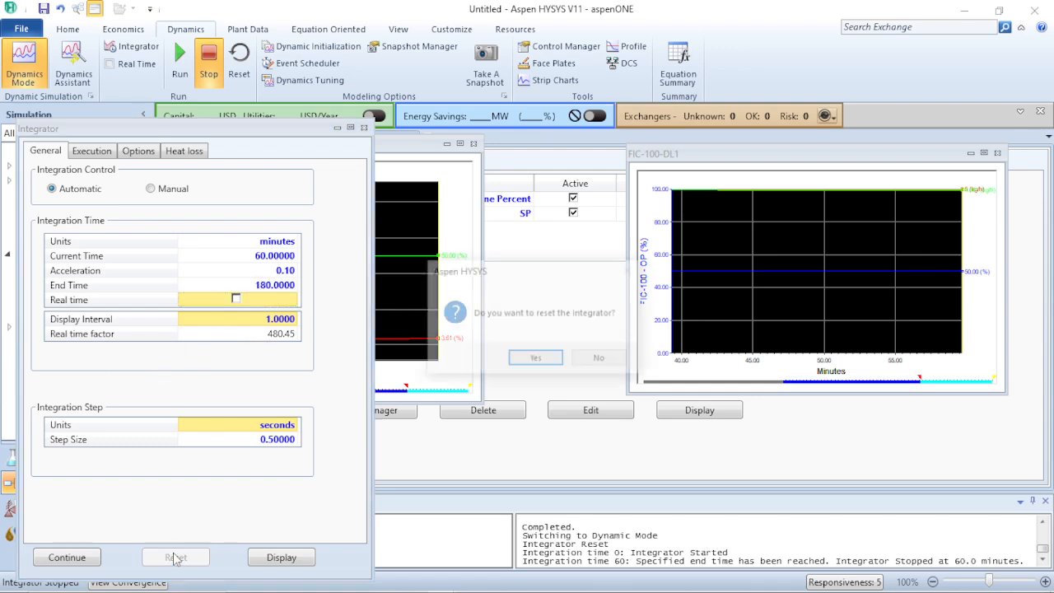
{"action": "left_click", "coordinate": [536, 359]}
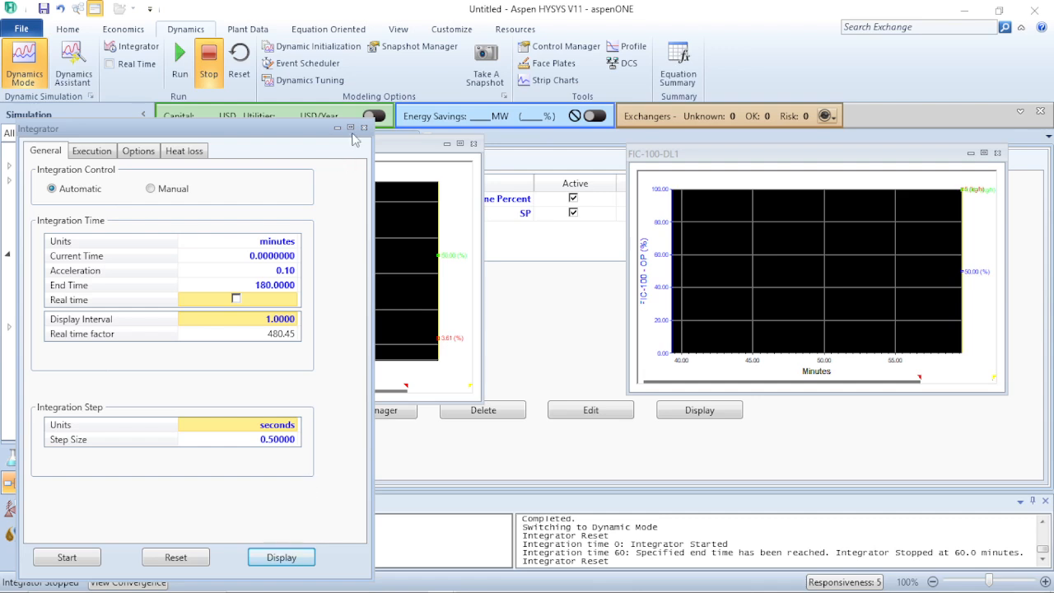
{"action": "left_click", "coordinate": [363, 129]}
{"action": "left_click", "coordinate": [177, 59]}
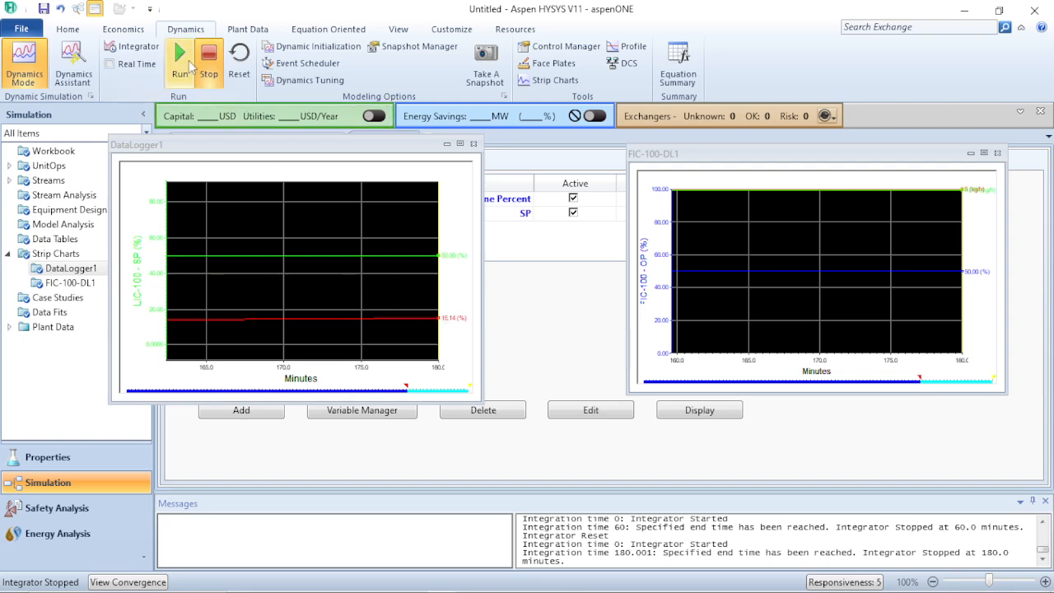
Return to the main flowsheet, clear the strip chart plots out of the way, and set the Kc of level controller LIC-100 to 1.8
{"action": "left_click_drag", "start_coordinate": [341, 147], "coordinate": [409, 178]}
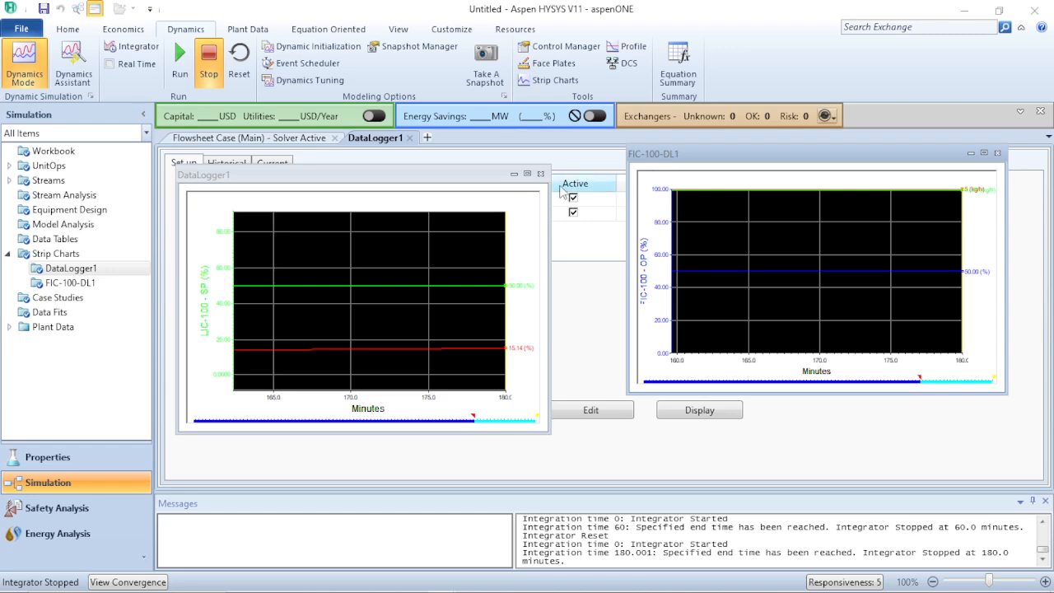
{"action": "left_click", "coordinate": [265, 139]}
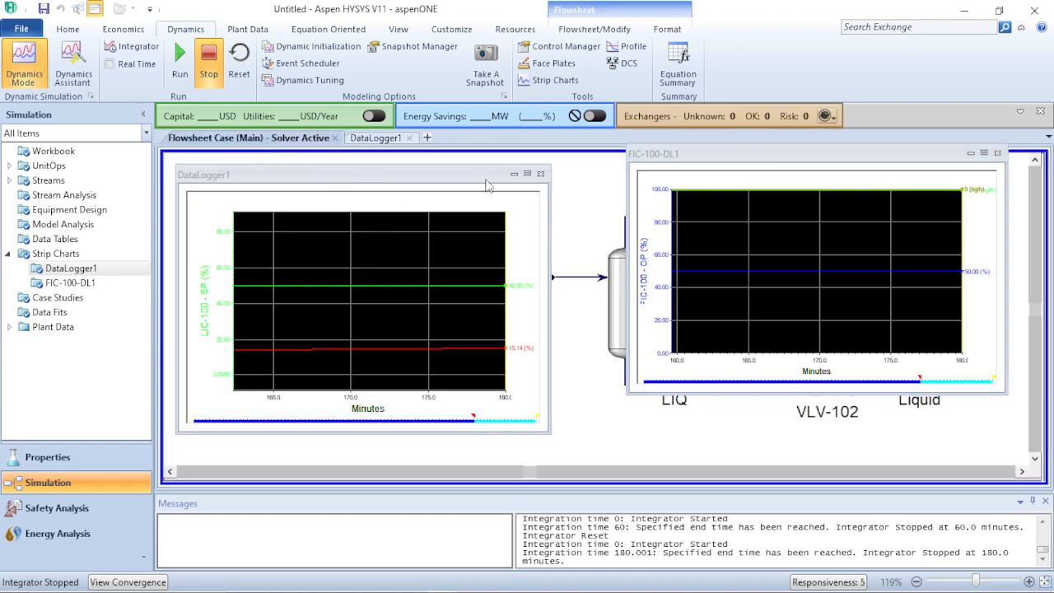
{"action": "left_click", "coordinate": [513, 174]}
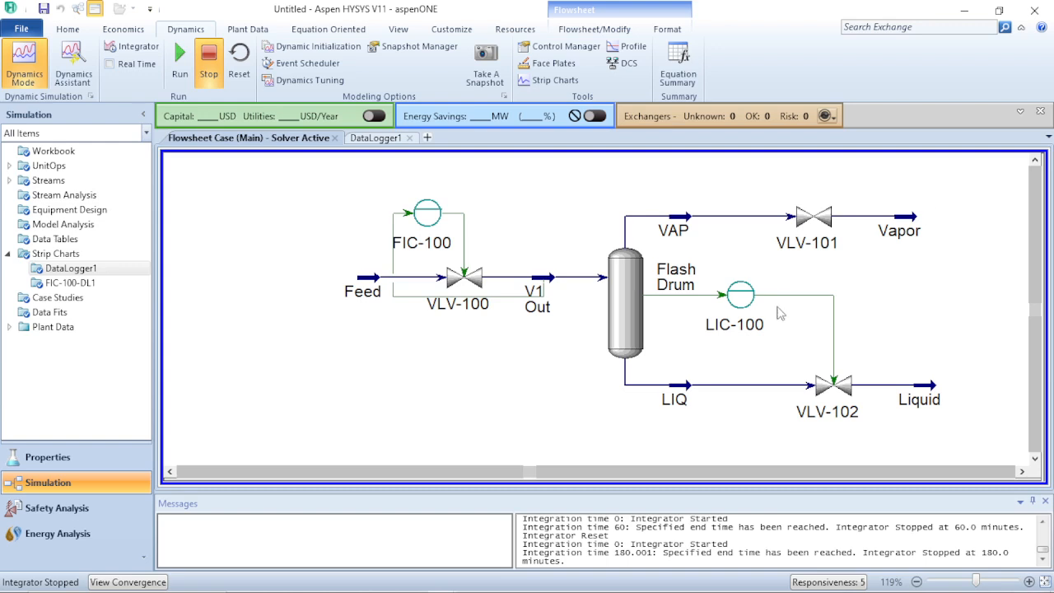
{"action": "double_click", "coordinate": [740, 295]}
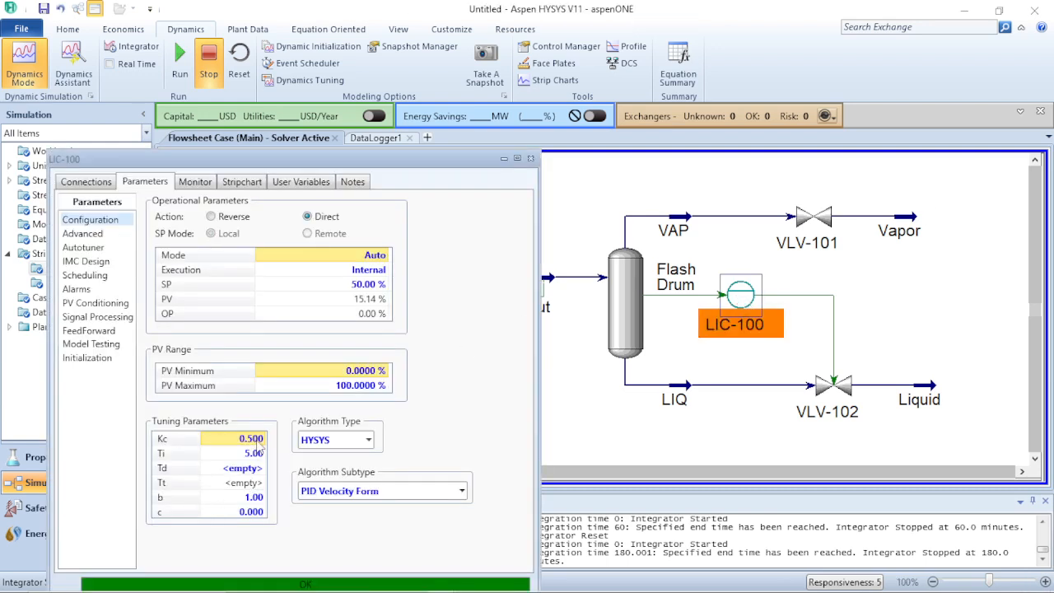
{"action": "type", "text": "1."}
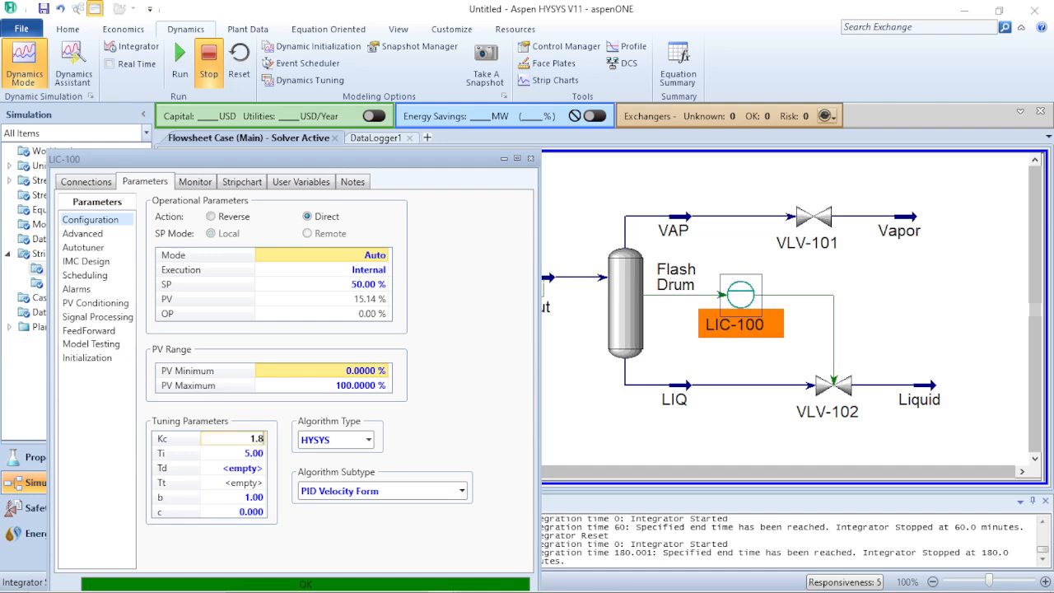
{"action": "type", "text": "8"}
{"action": "key", "text": "Return"}
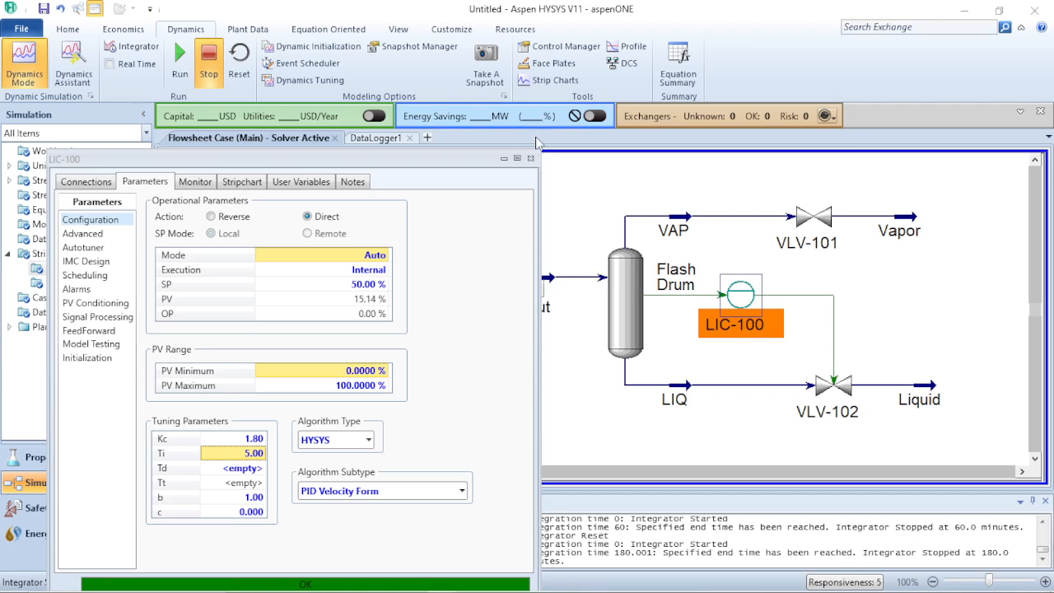
{"action": "left_click", "coordinate": [531, 159]}
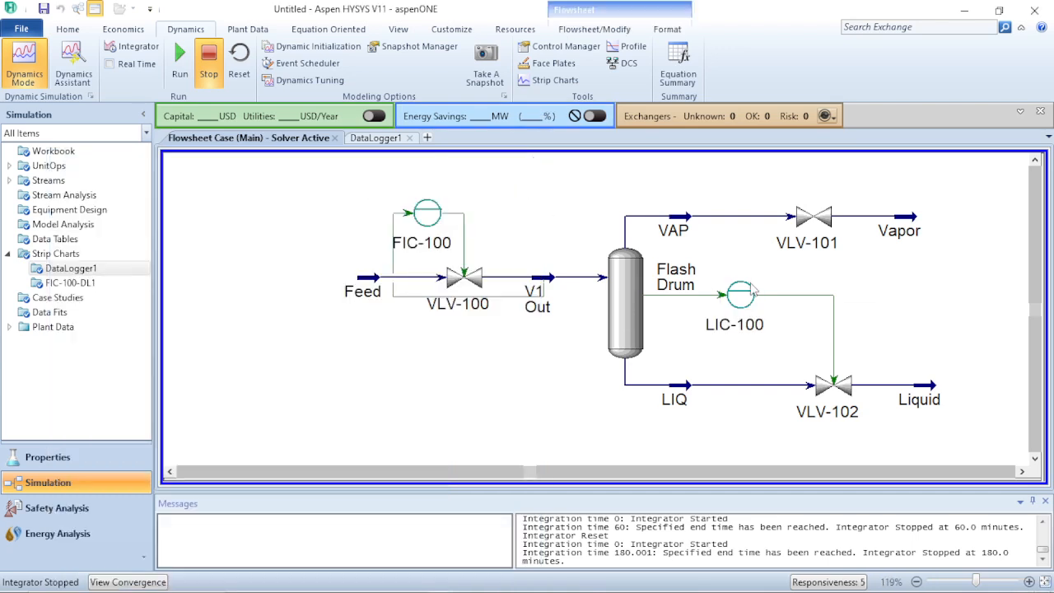
Bring the minimized DataLogger1 plot window back over the flowsheet
{"action": "mouse_move", "coordinate": [368, 591]}
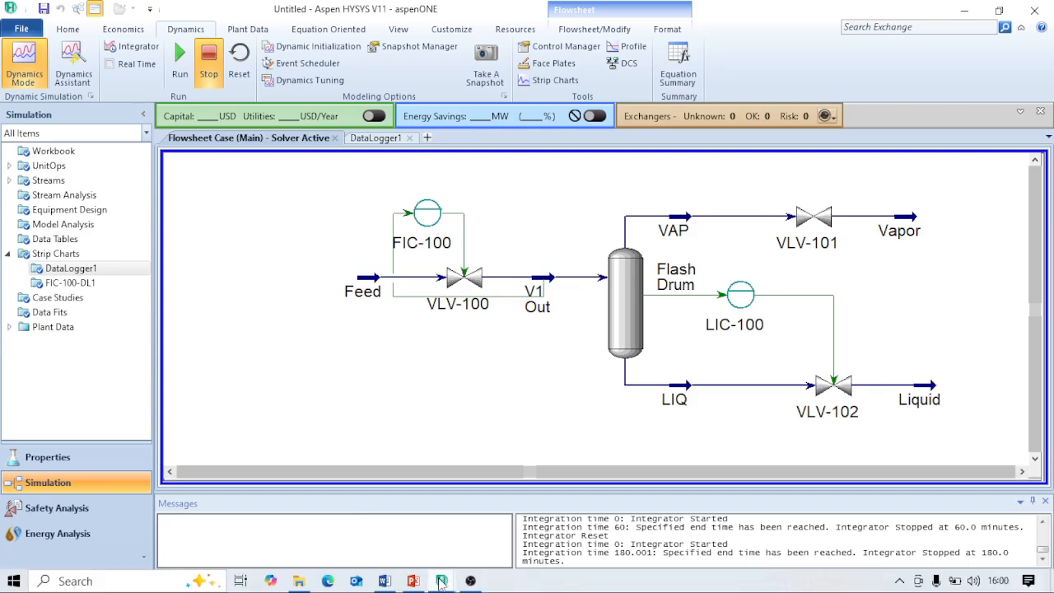
{"action": "mouse_move", "coordinate": [441, 581]}
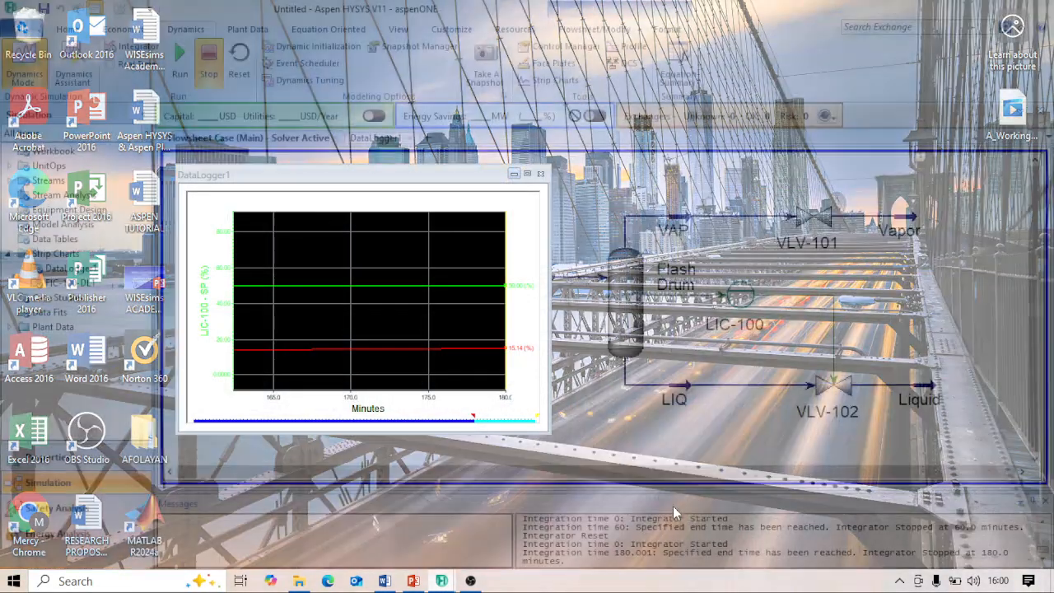
{"action": "left_click", "coordinate": [673, 506]}
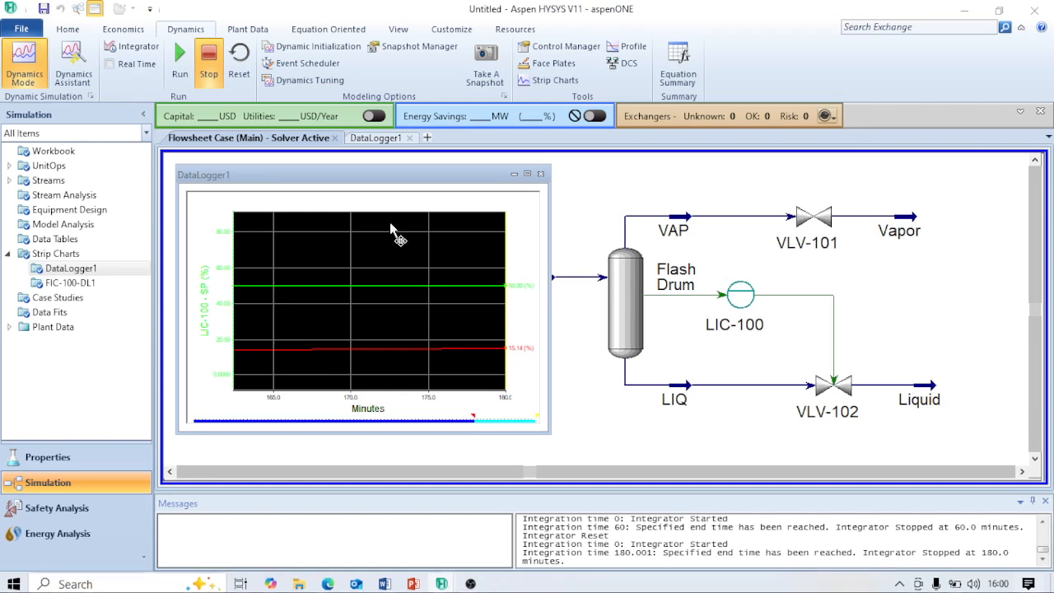
Reset the integrator and try to rerun the dynamic simulation with the retuned LIC-100 controller
{"action": "left_click", "coordinate": [129, 50]}
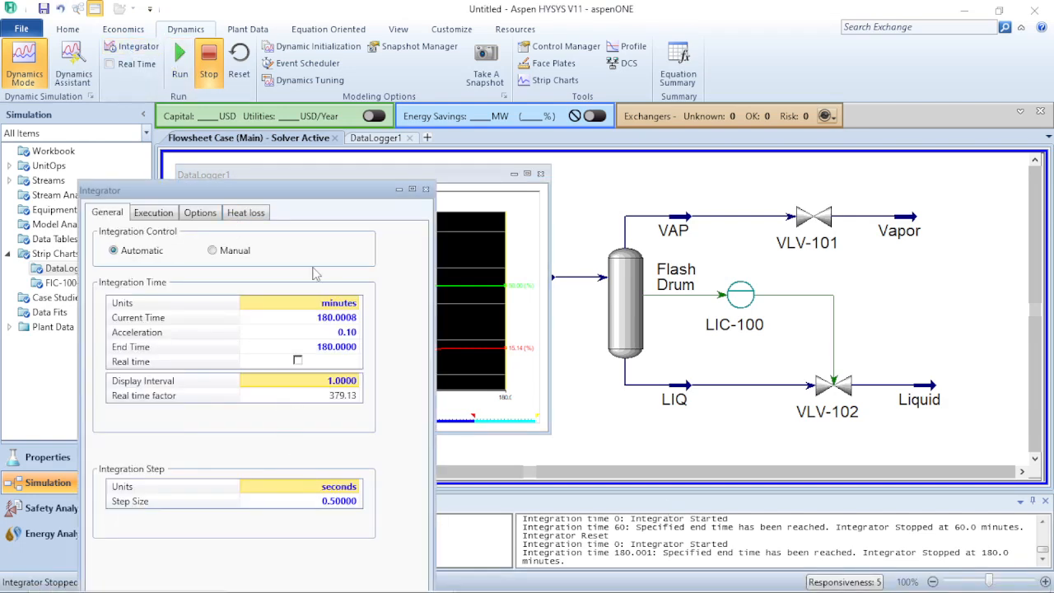
{"action": "left_click_drag", "start_coordinate": [274, 179], "coordinate": [289, 93]}
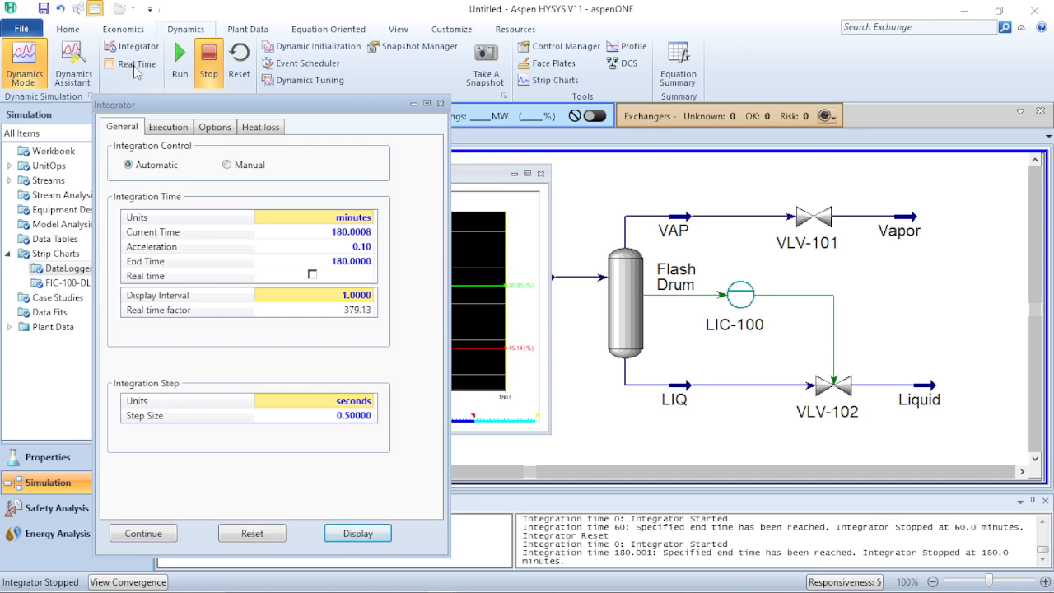
{"action": "left_click", "coordinate": [251, 534]}
{"action": "left_click", "coordinate": [536, 360]}
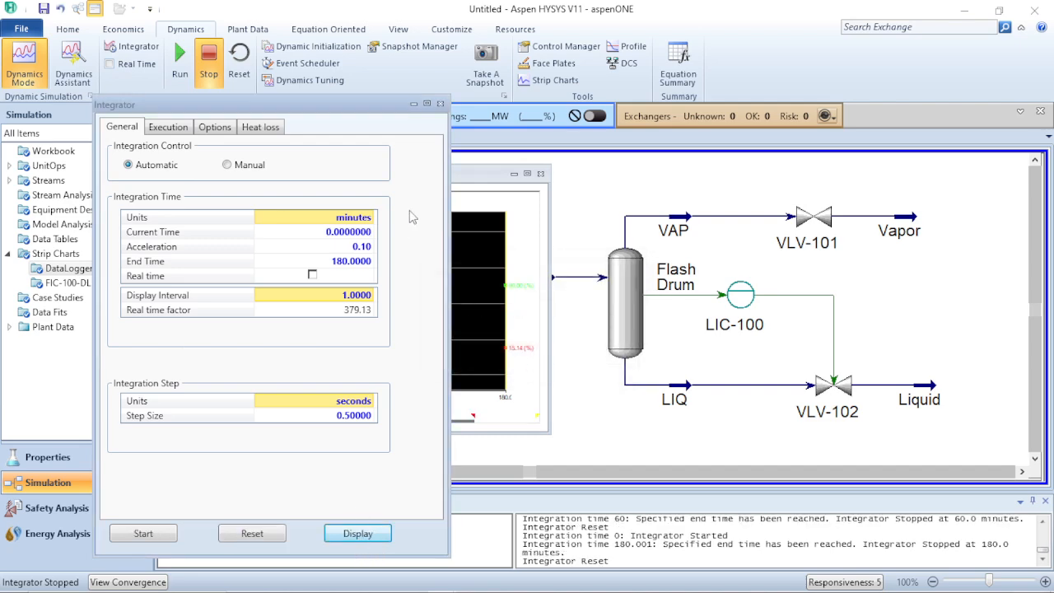
{"action": "left_click", "coordinate": [441, 106]}
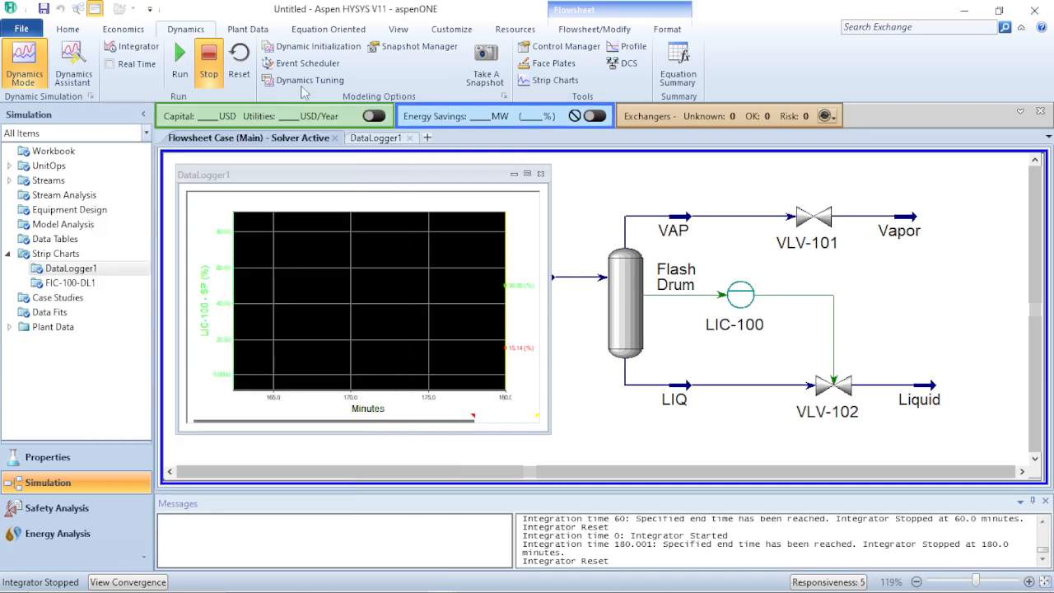
{"action": "left_click", "coordinate": [180, 64]}
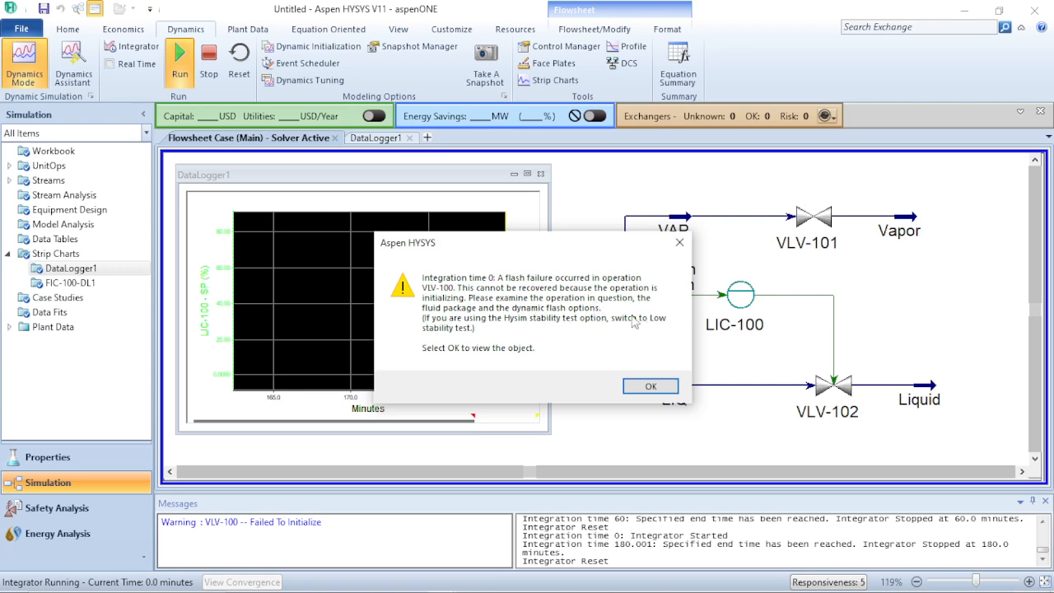
Examine the dynamic specifications and parameters of valve VLV-100, and close its property view
{"action": "left_click", "coordinate": [650, 386]}
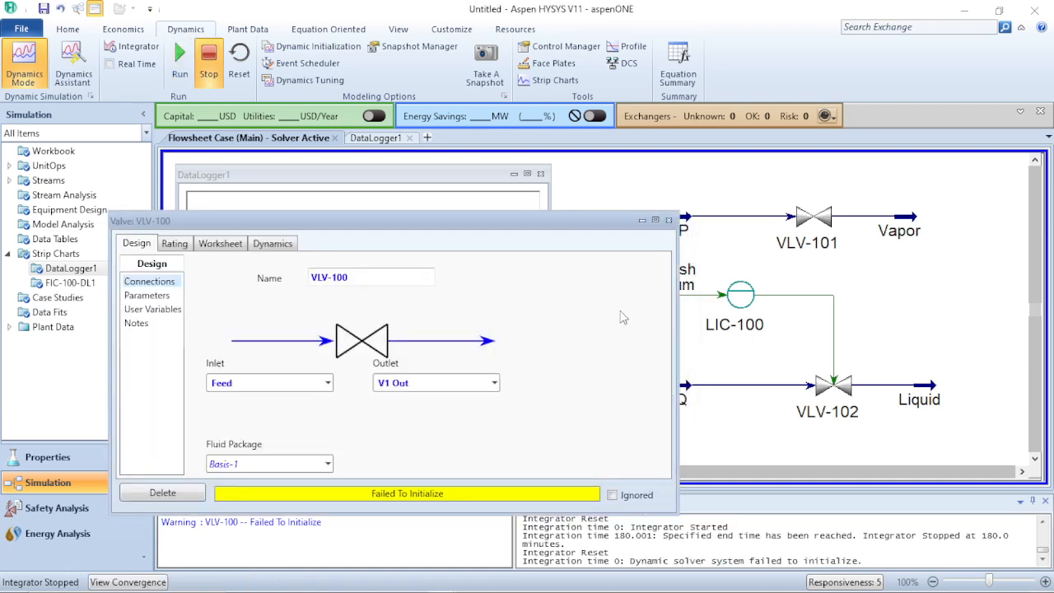
{"action": "left_click_drag", "start_coordinate": [414, 226], "coordinate": [441, 188]}
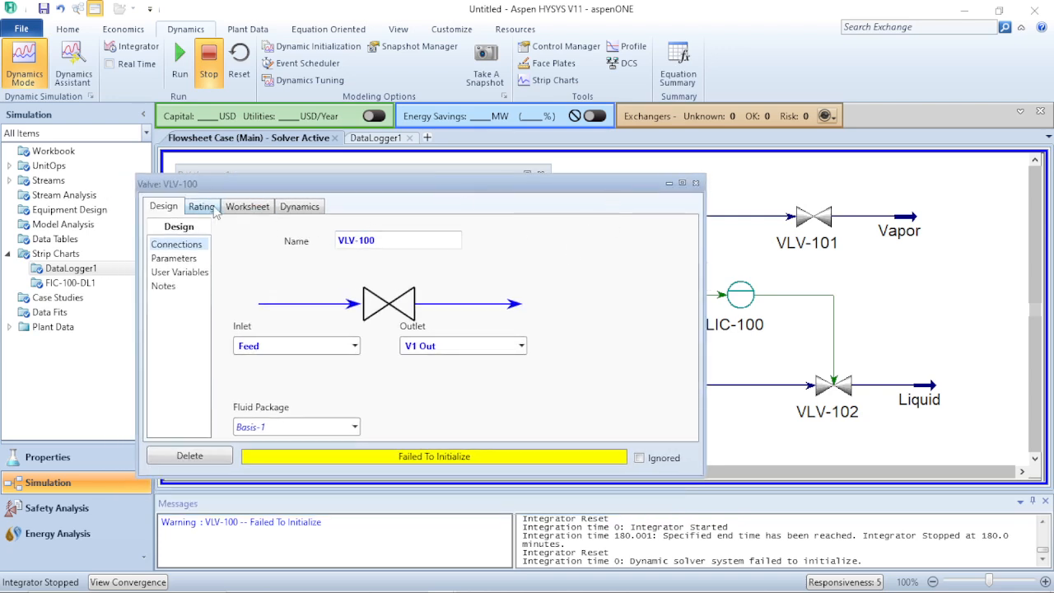
{"action": "left_click", "coordinate": [313, 209]}
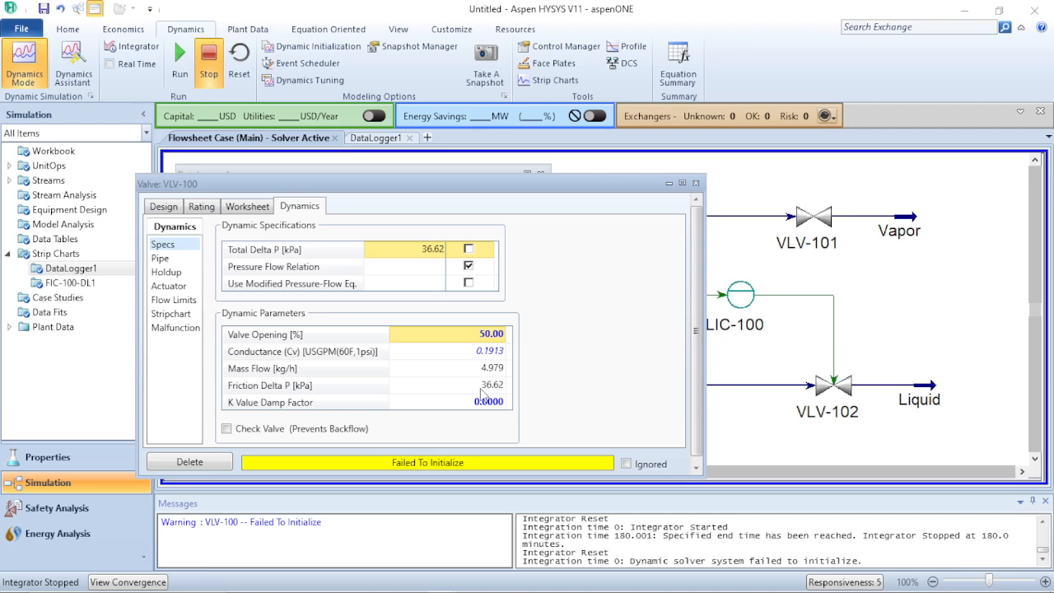
{"action": "left_click", "coordinate": [696, 183]}
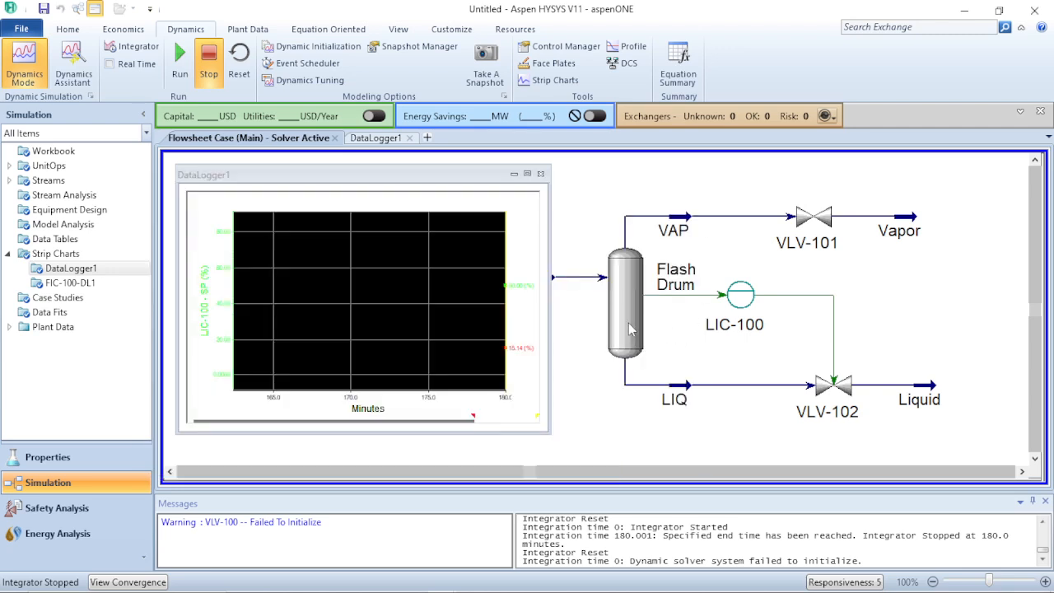
Set the Flash Drum's liquid volume percent to 0 and activate its vessel pressure as a dynamic specification
{"action": "double_click", "coordinate": [682, 276]}
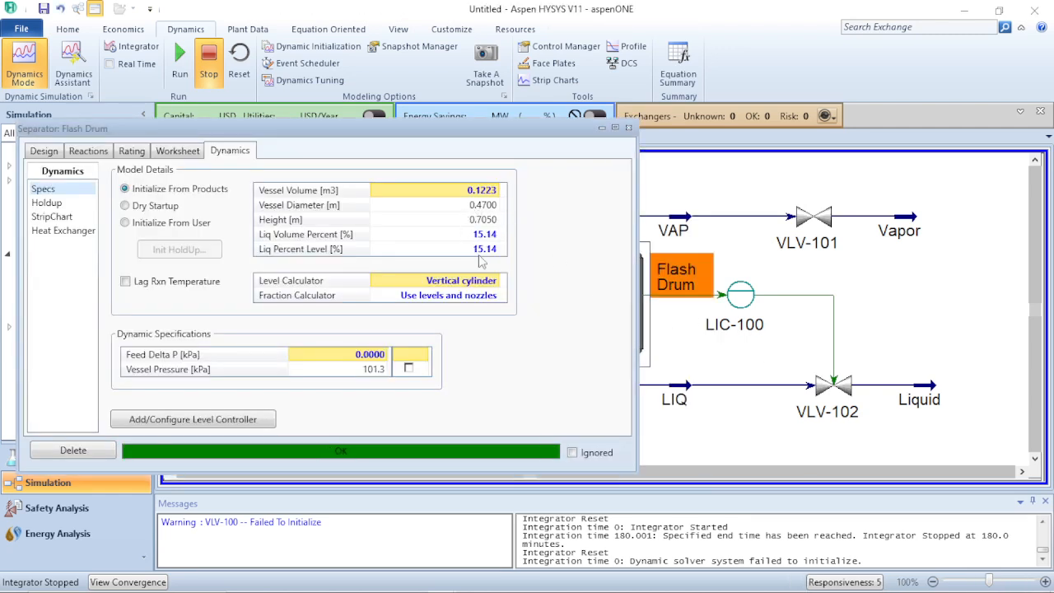
{"action": "left_click", "coordinate": [488, 236]}
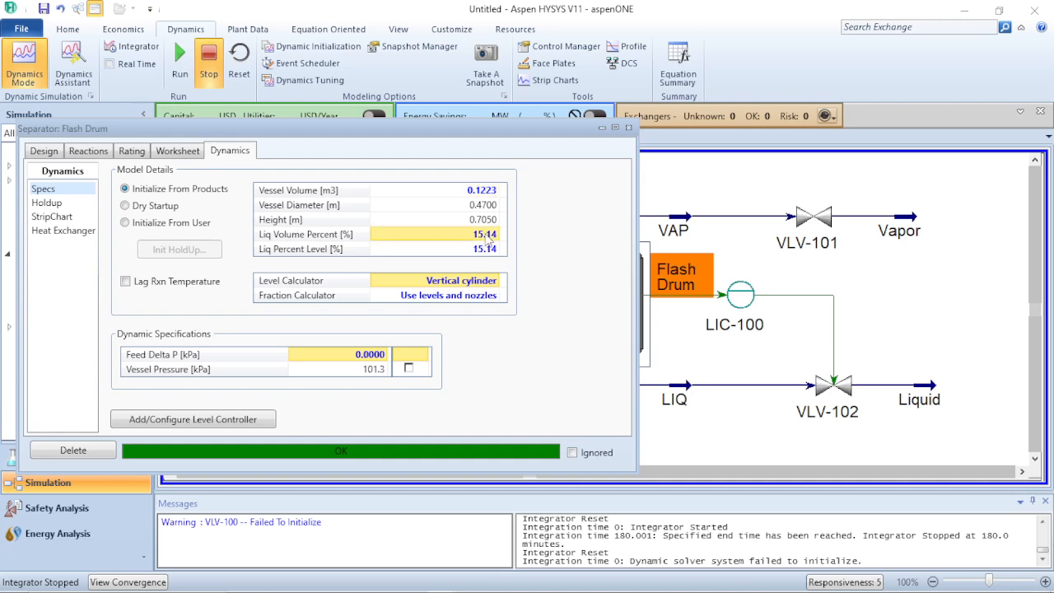
{"action": "type", "text": "0"}
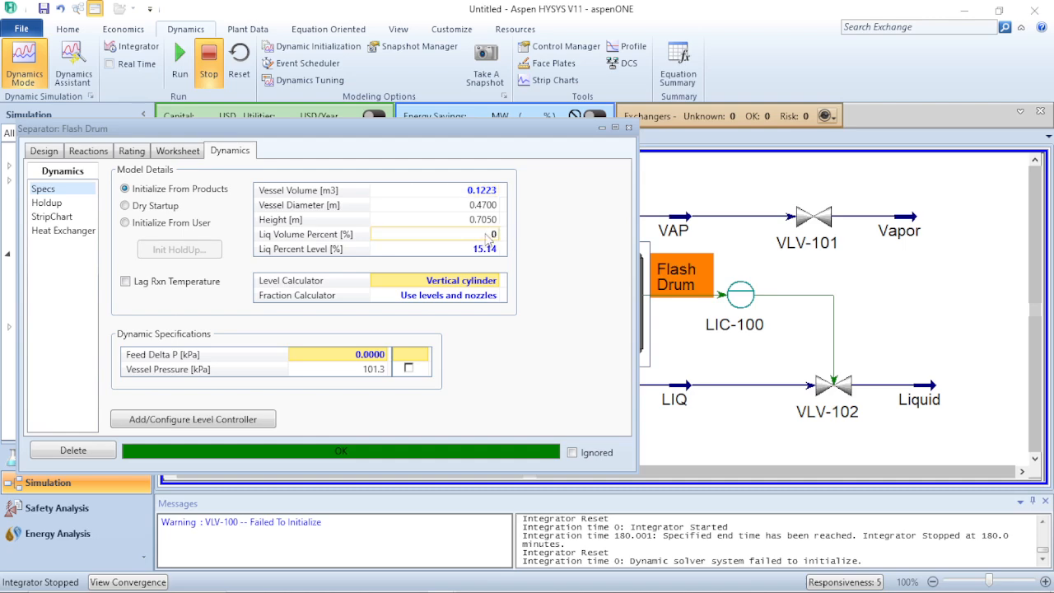
{"action": "key", "text": "Return"}
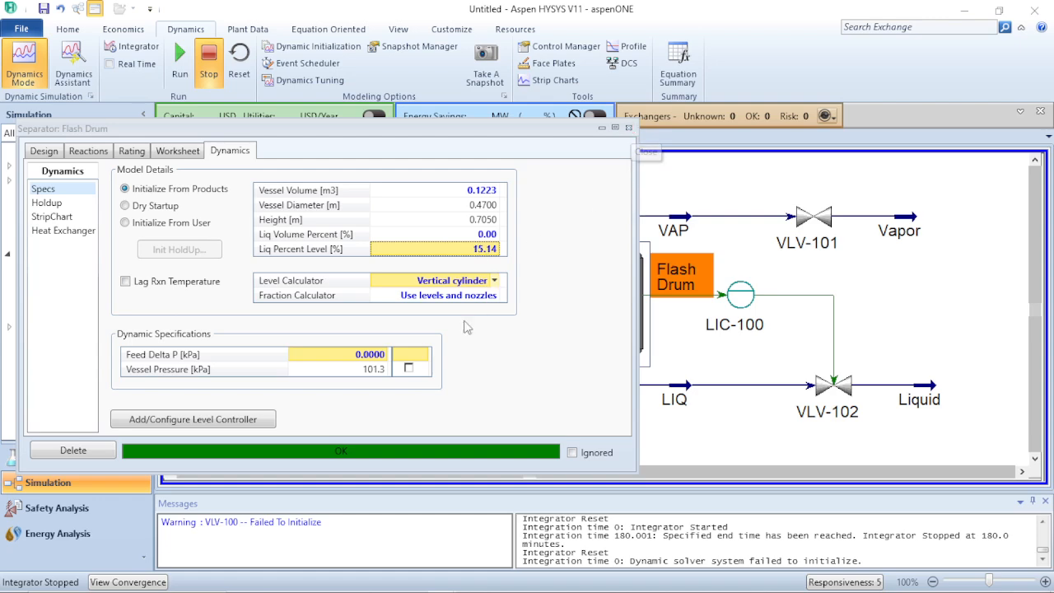
{"action": "left_click", "coordinate": [408, 369]}
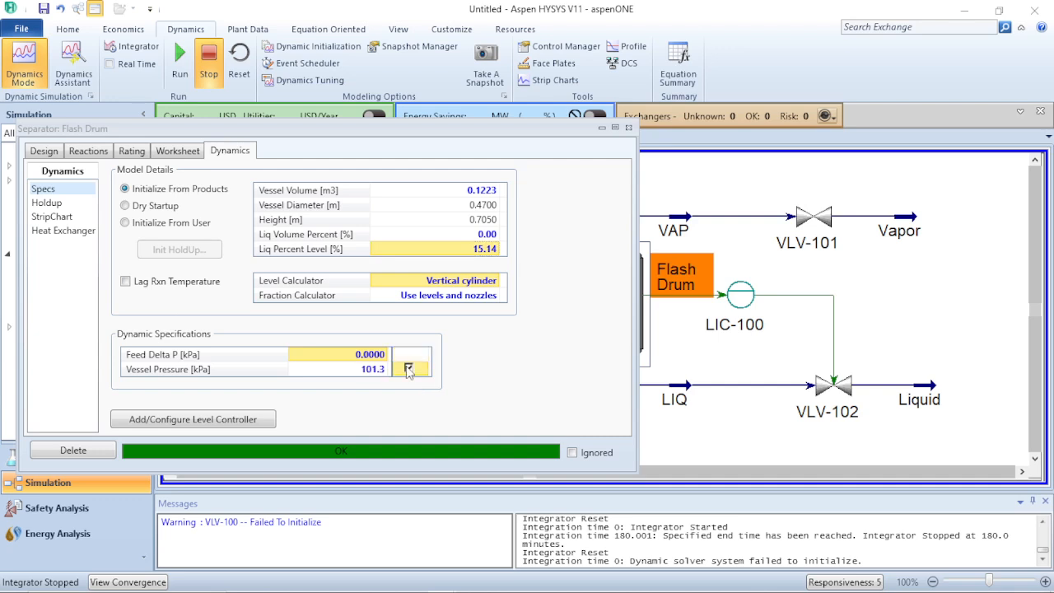
{"action": "left_click", "coordinate": [628, 127]}
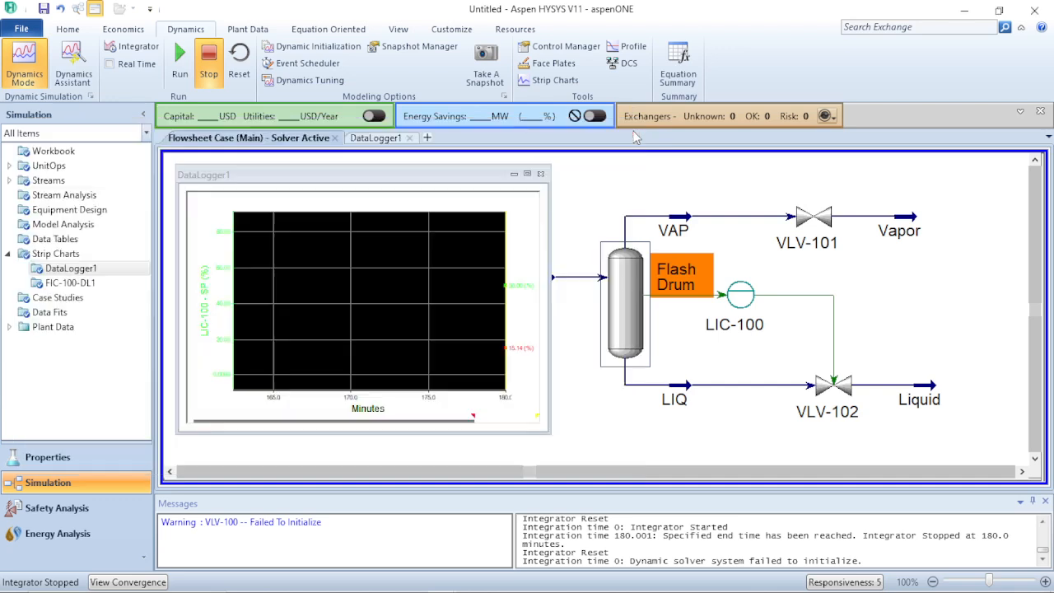
Reset the integrator again with the changed Flash Drum specifications
{"action": "left_click", "coordinate": [132, 46]}
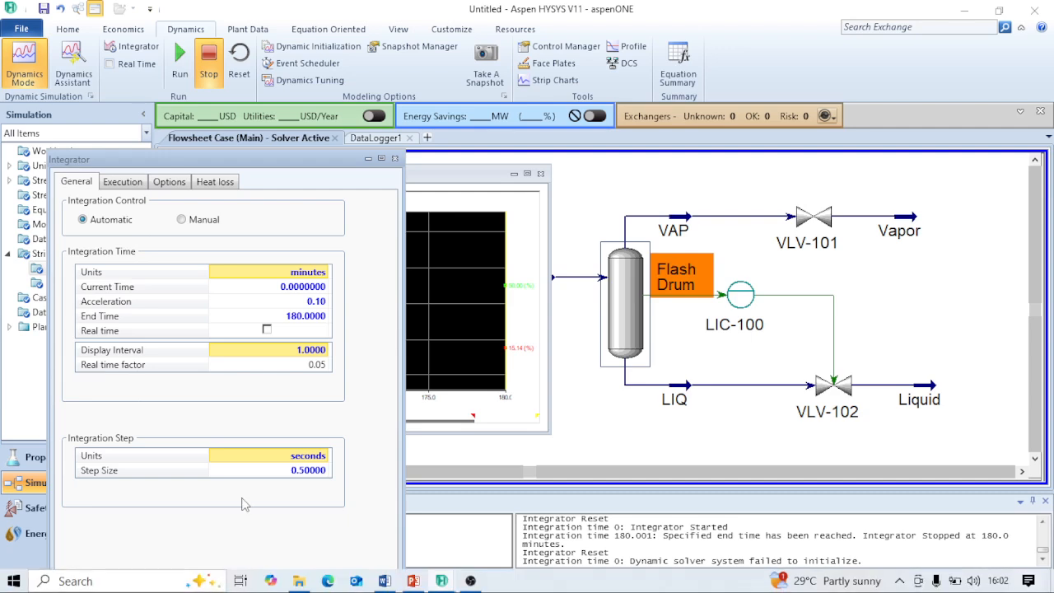
{"action": "left_click", "coordinate": [218, 587]}
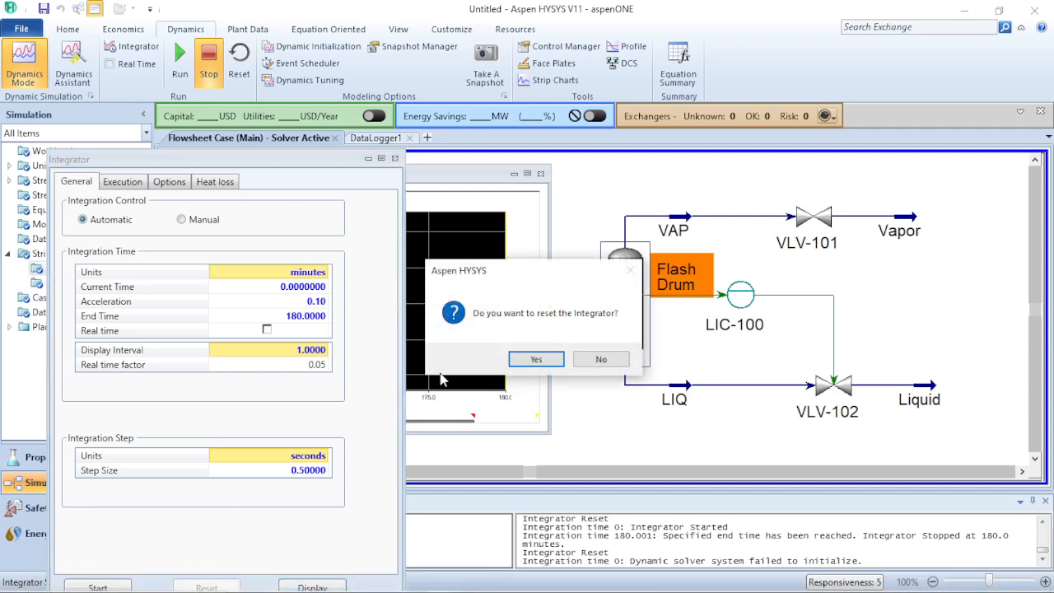
{"action": "left_click", "coordinate": [536, 359]}
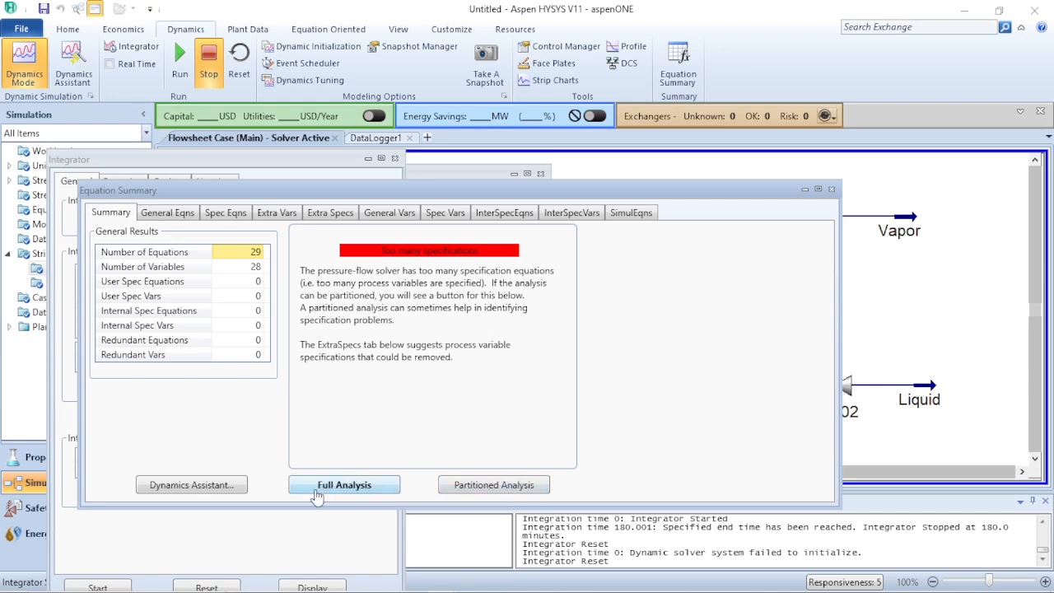
Apply the Dynamics Assistant's miscellaneous specification changes to resolve the excess specifications, and close the equation summary
{"action": "left_click", "coordinate": [246, 494]}
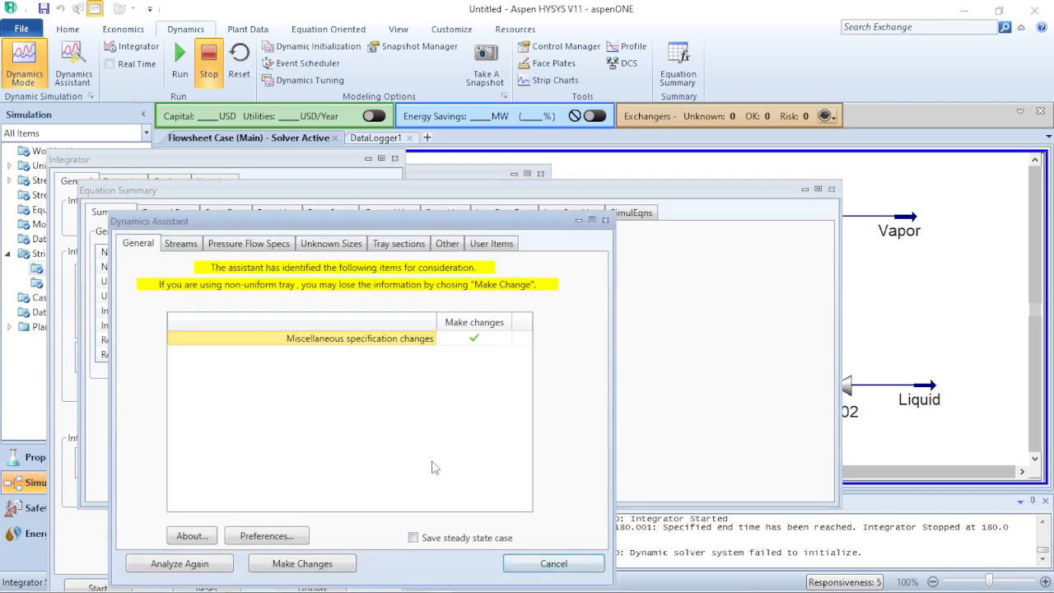
{"action": "left_click", "coordinate": [316, 565]}
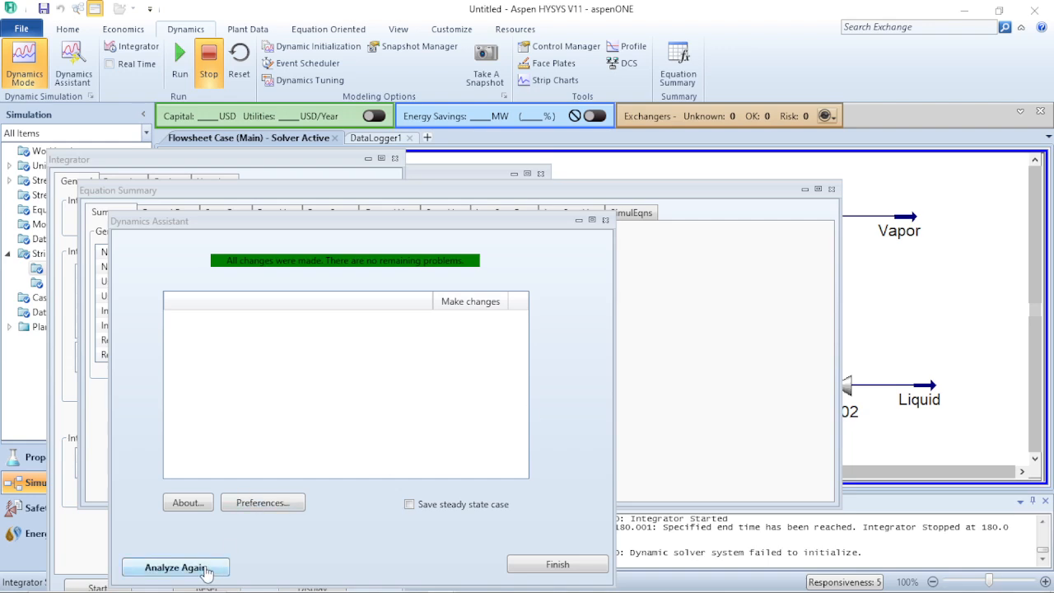
{"action": "left_click", "coordinate": [560, 565]}
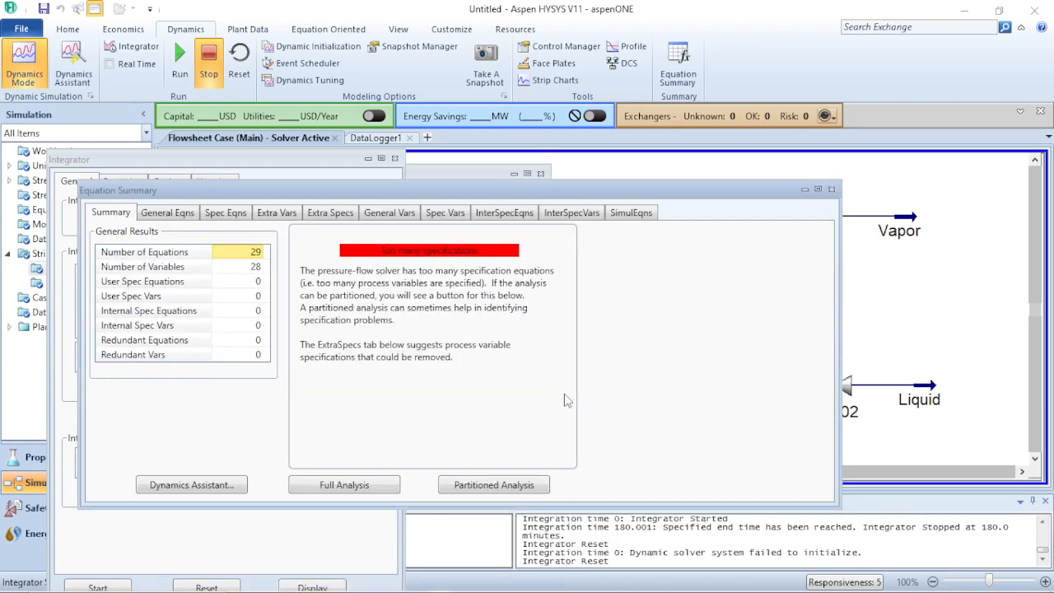
{"action": "left_click", "coordinate": [832, 190]}
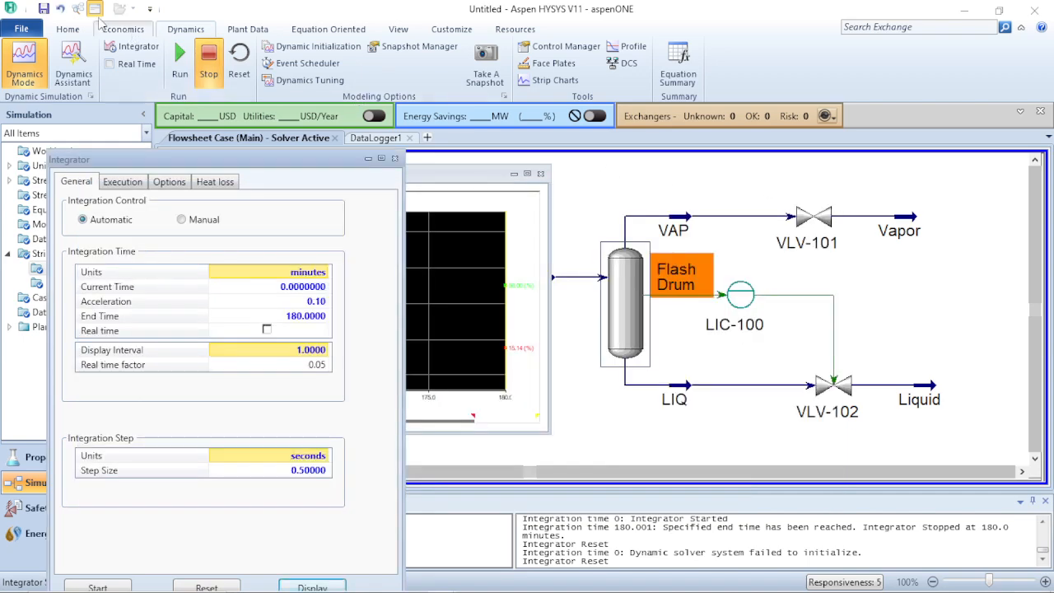
Activate the solver to run the dynamic simulation to its end time, and reset the integrator
{"action": "left_click", "coordinate": [70, 29]}
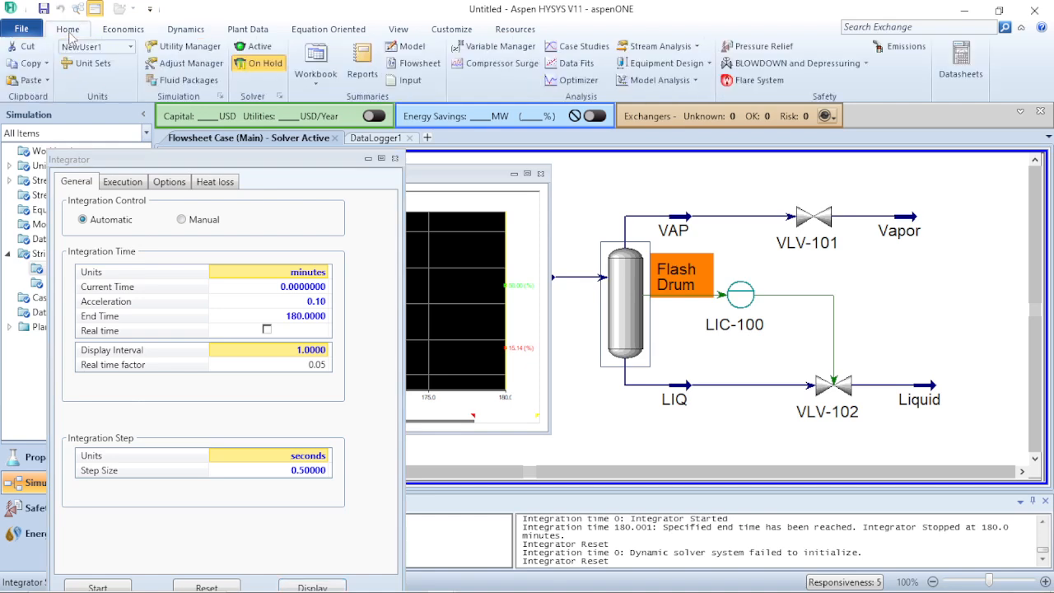
{"action": "left_click", "coordinate": [260, 47]}
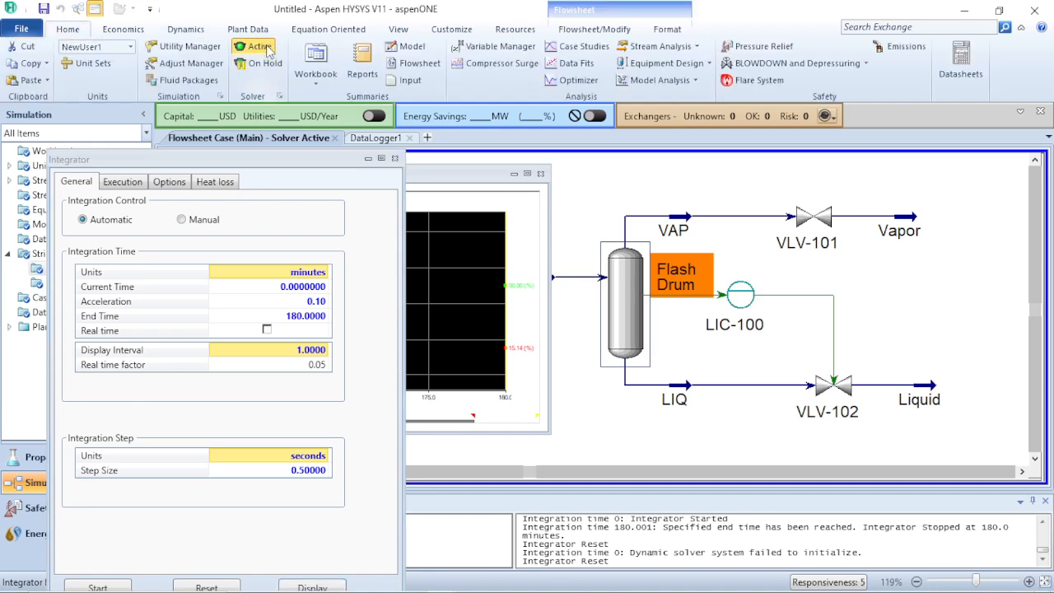
{"action": "left_click", "coordinate": [185, 31]}
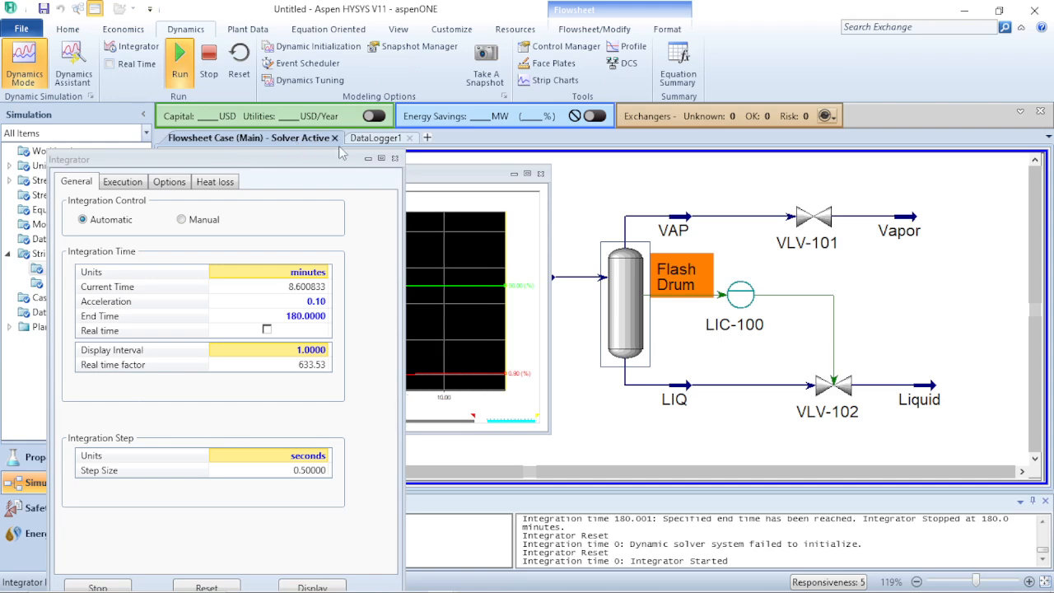
{"action": "left_click", "coordinate": [368, 159]}
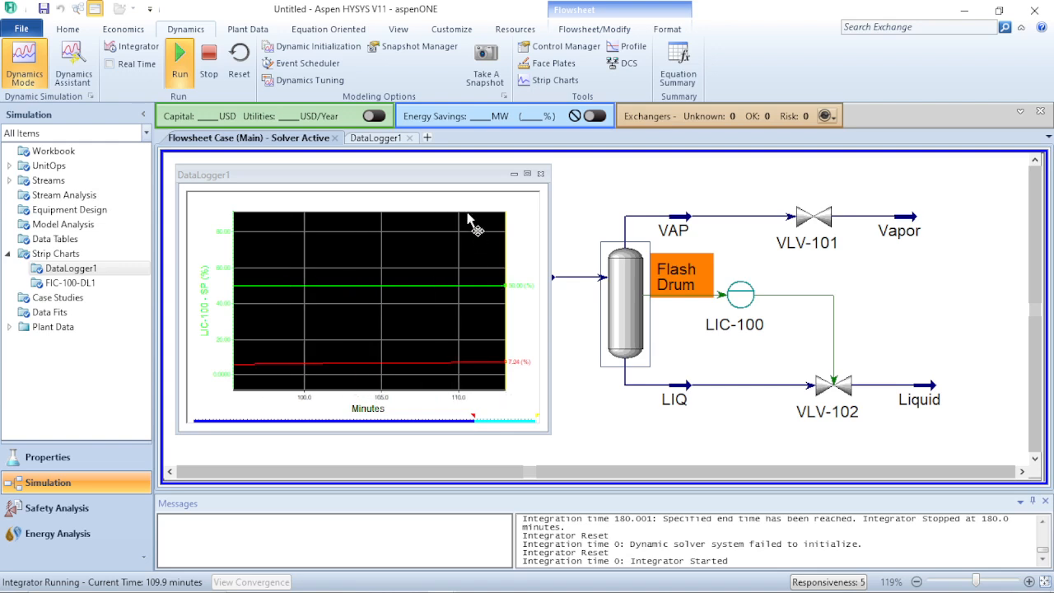
{"action": "mouse_move", "coordinate": [603, 352]}
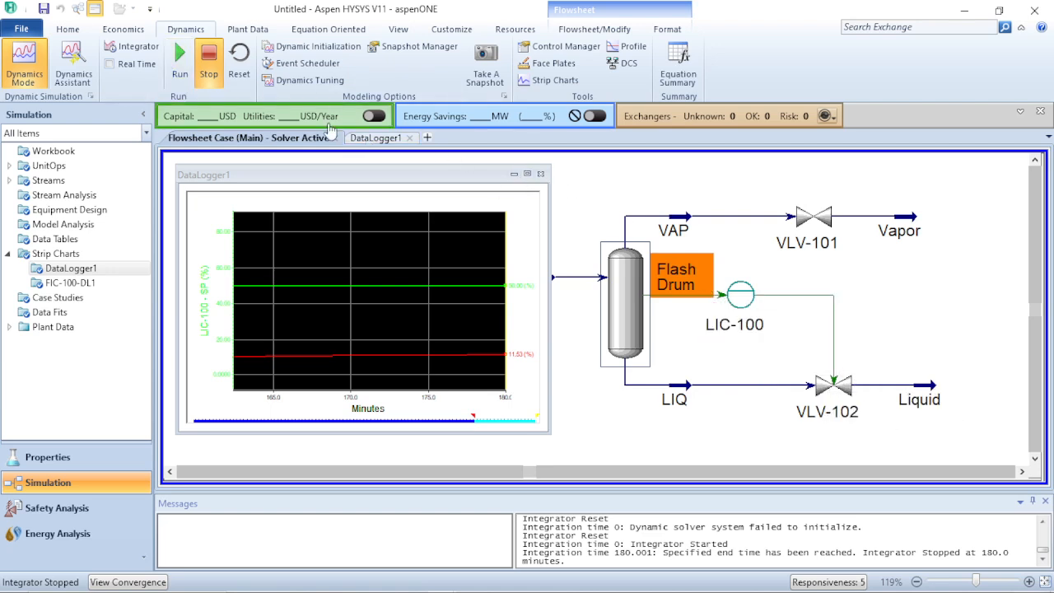
{"action": "left_click", "coordinate": [239, 56]}
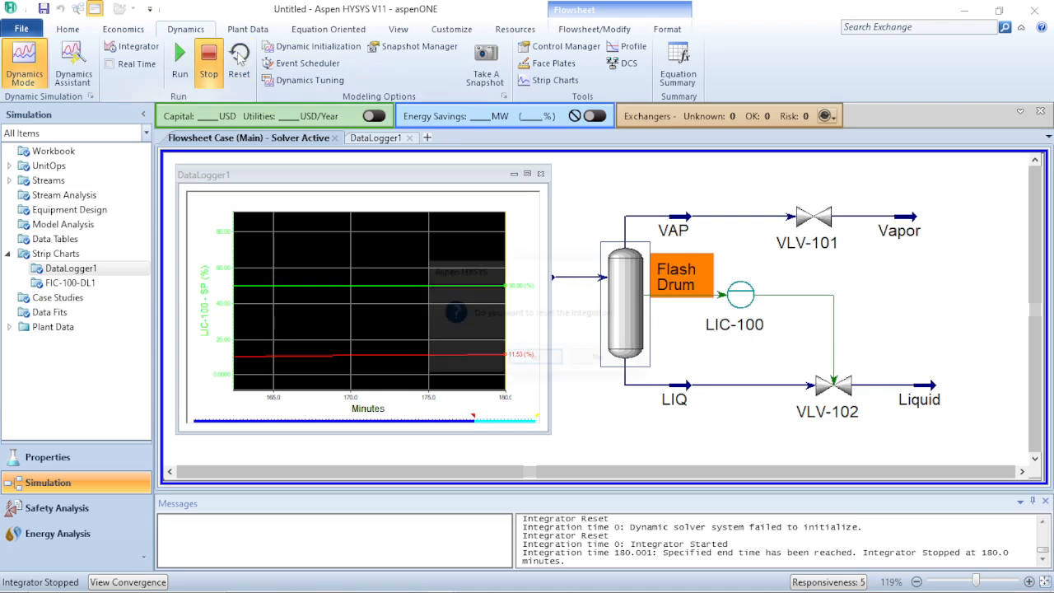
{"action": "left_click", "coordinate": [537, 360]}
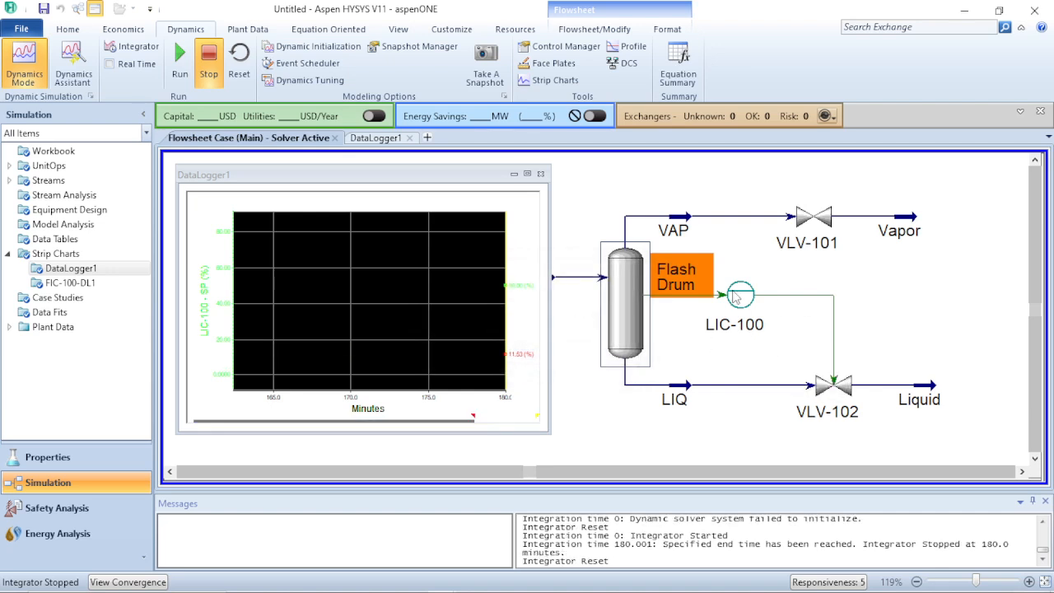
Open LIC-100's tuning parameters and look up the flash level controller's settings on the Dynamic Example slide in PowerPoint
{"action": "double_click", "coordinate": [736, 298]}
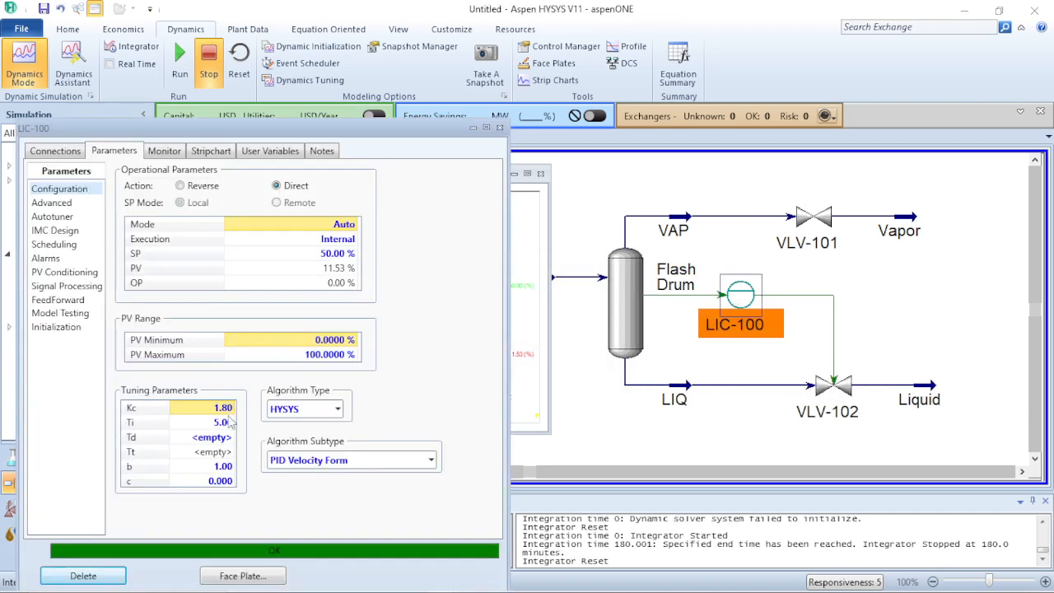
{"action": "left_click", "coordinate": [231, 421]}
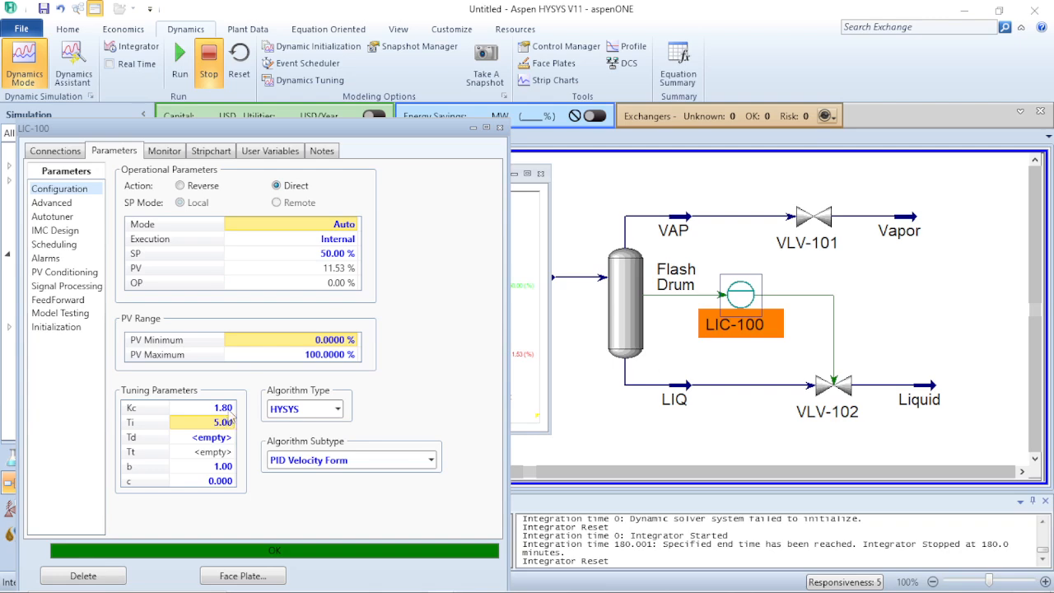
{"action": "left_click", "coordinate": [230, 408]}
{"action": "type", "text": "0."}
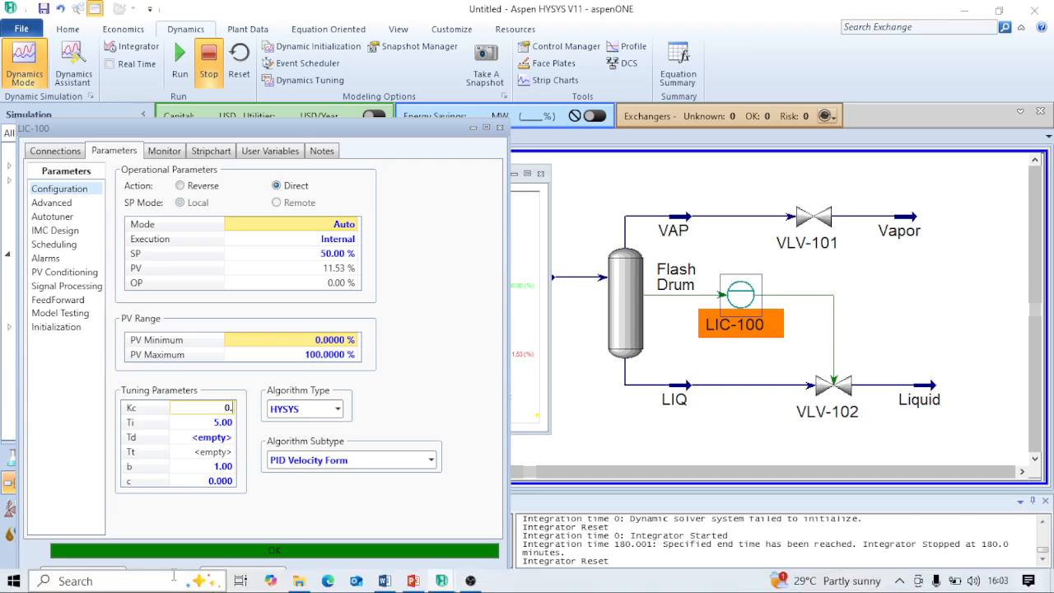
{"action": "mouse_move", "coordinate": [424, 582]}
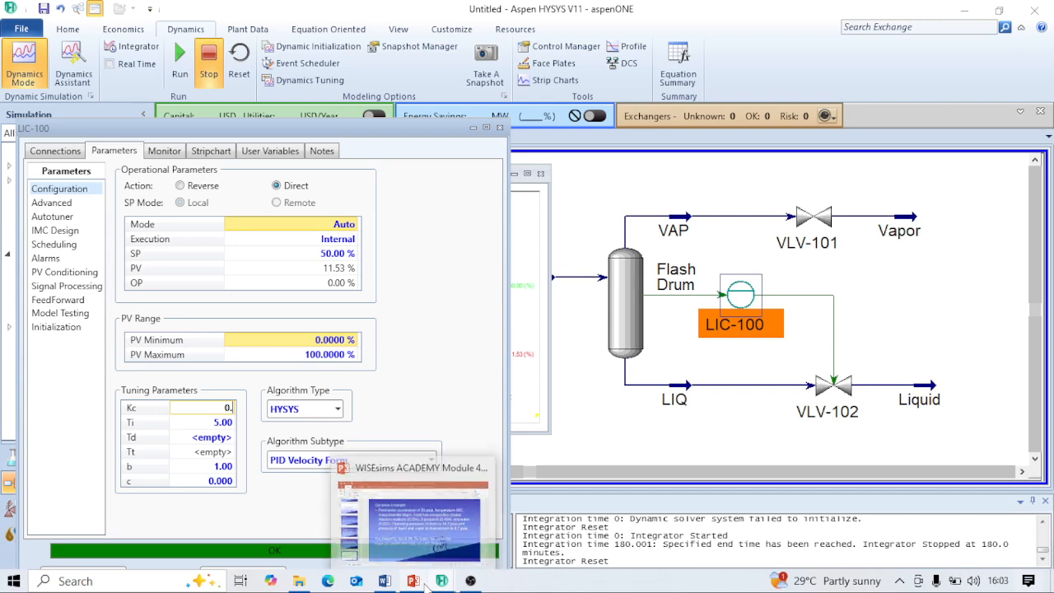
{"action": "left_click", "coordinate": [429, 529]}
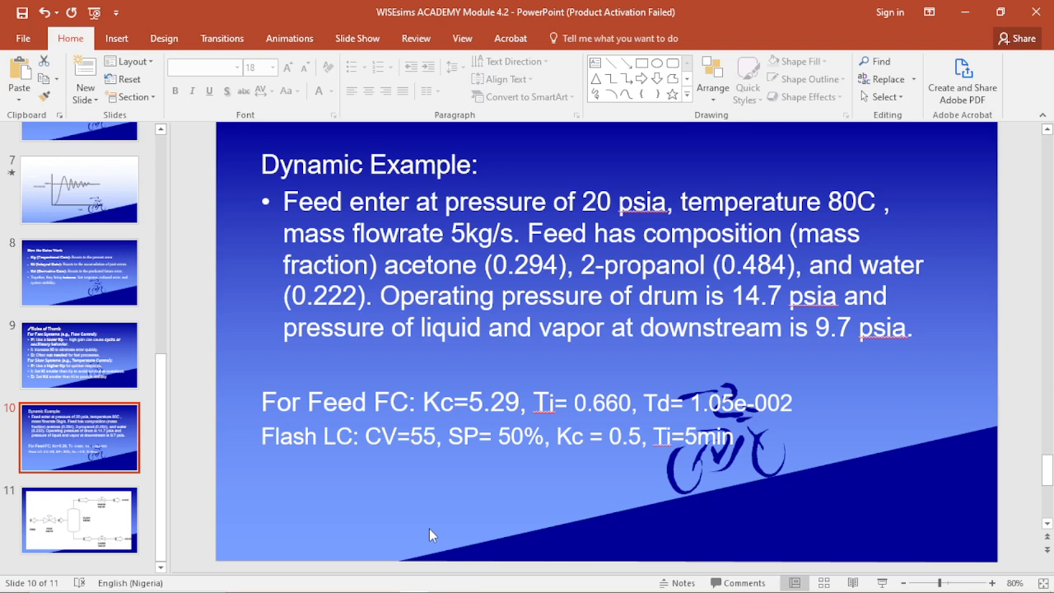
{"action": "mouse_move", "coordinate": [416, 589]}
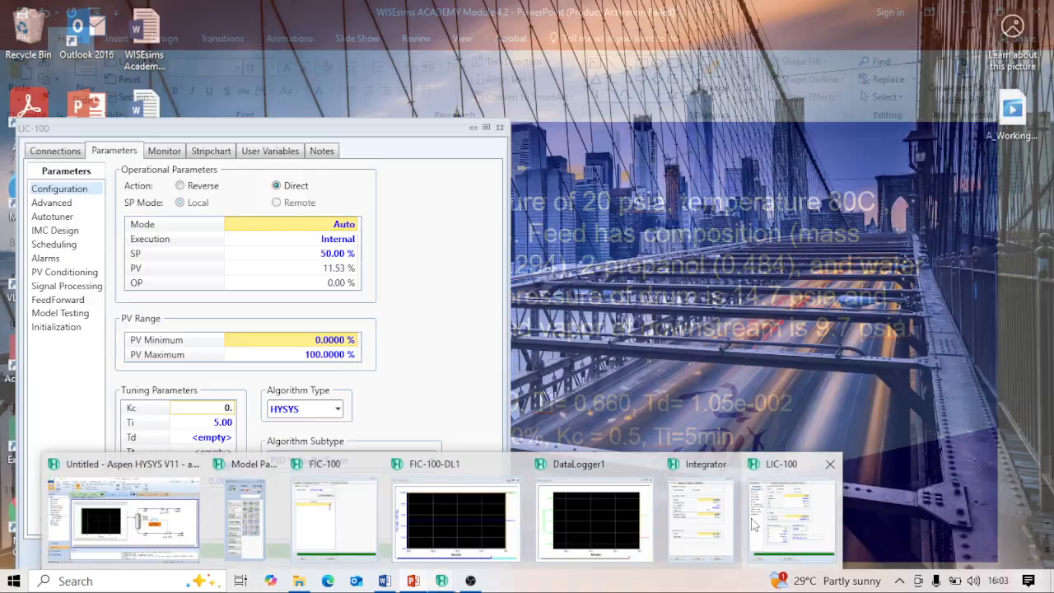
{"action": "left_click", "coordinate": [754, 526]}
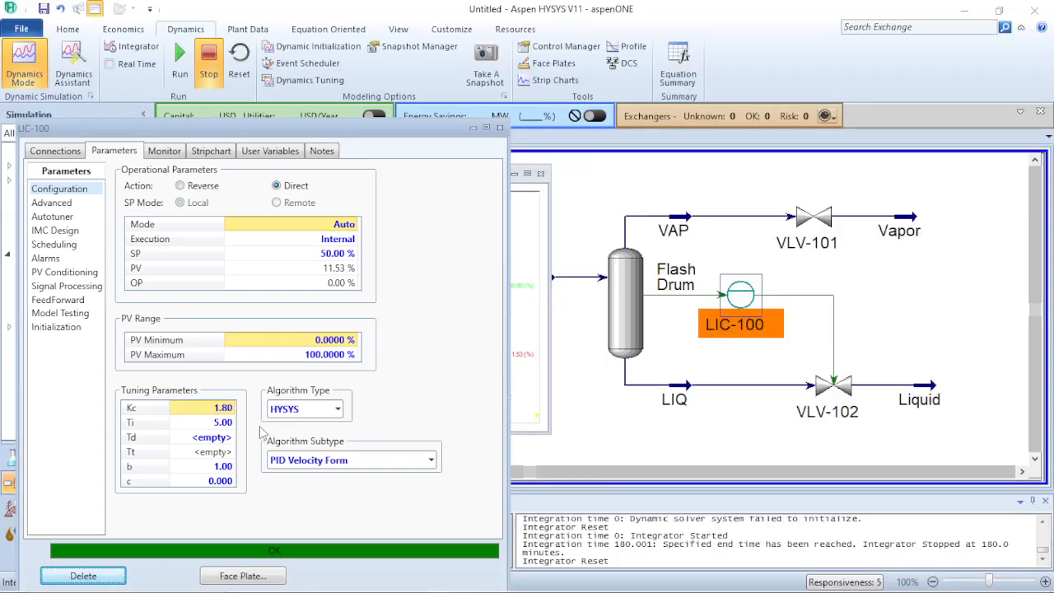
Set LIC-100's Kc to 0.5 and close the controller's property view
{"action": "left_click", "coordinate": [223, 408]}
{"action": "type", "text": "0.5"}
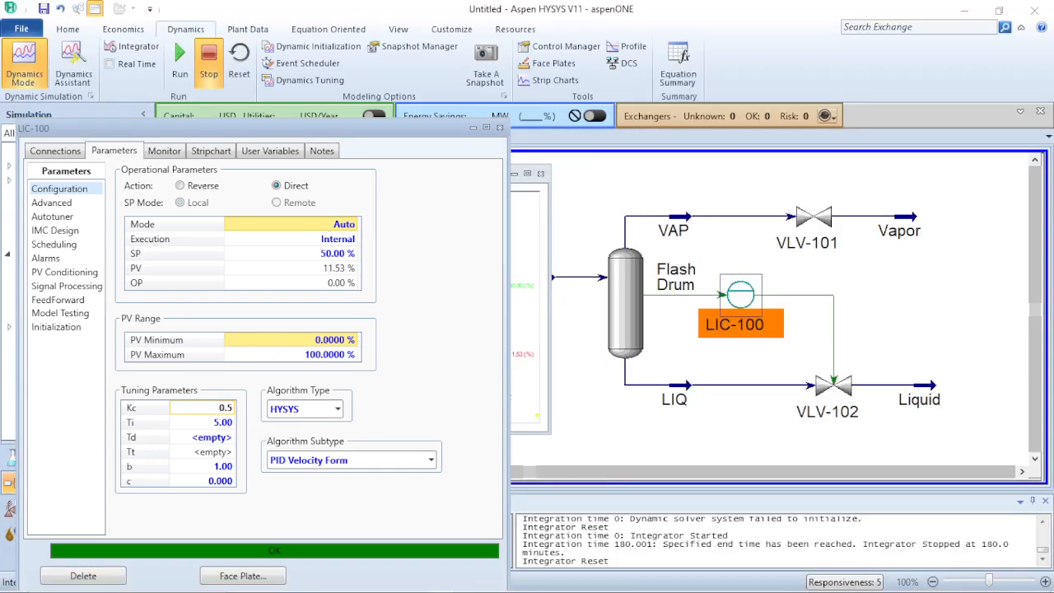
{"action": "key", "text": "Return"}
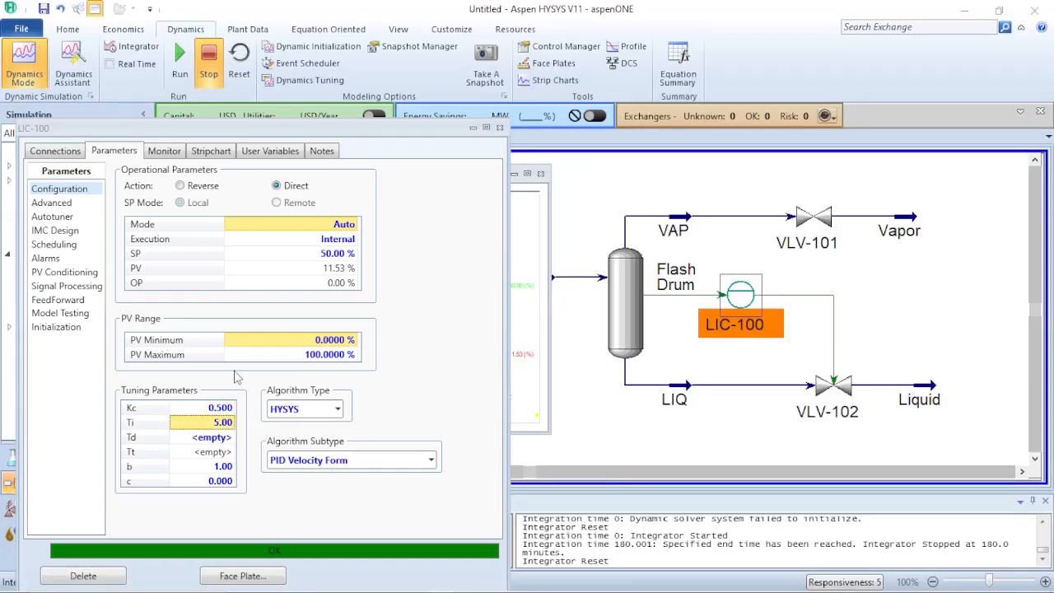
{"action": "left_click", "coordinate": [500, 130]}
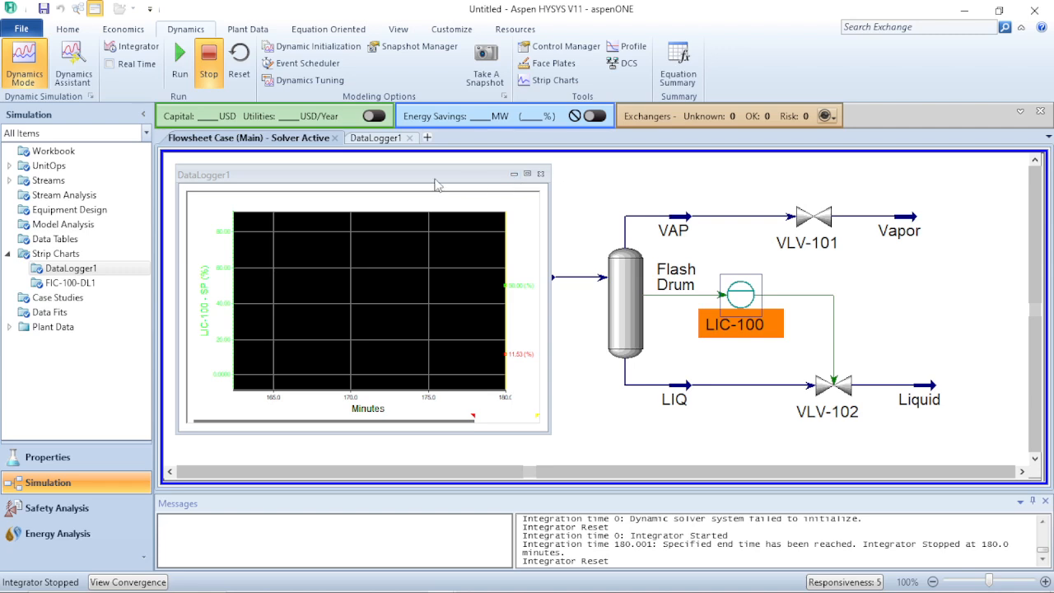
Arrange the DataLogger1 and FIC-100-DL1 strip charts side by side and autoscale all axes of FIC-100-DL1
{"action": "left_click_drag", "start_coordinate": [422, 175], "coordinate": [400, 159]}
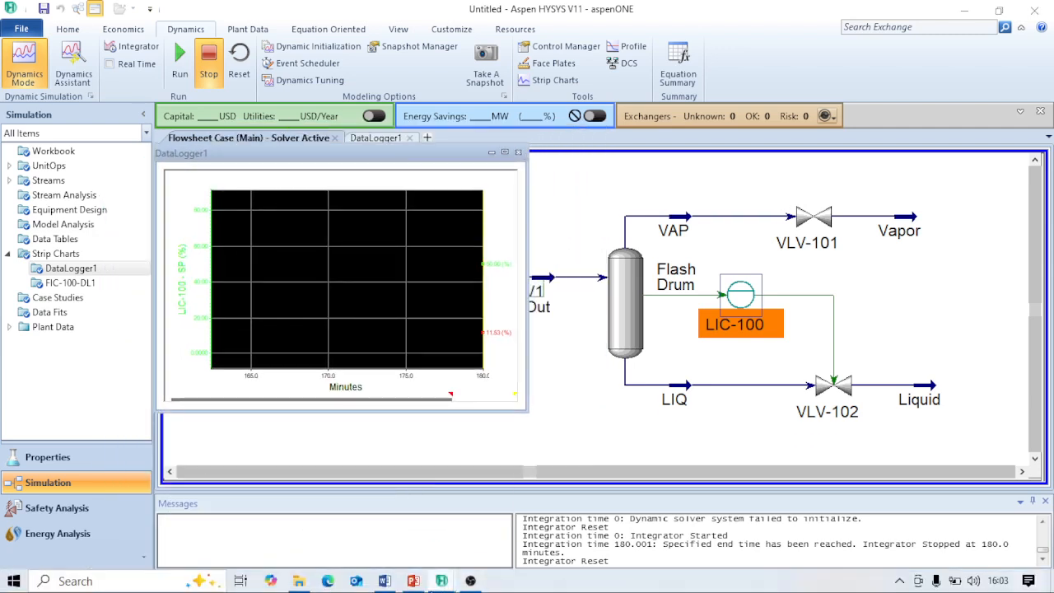
{"action": "mouse_move", "coordinate": [439, 585]}
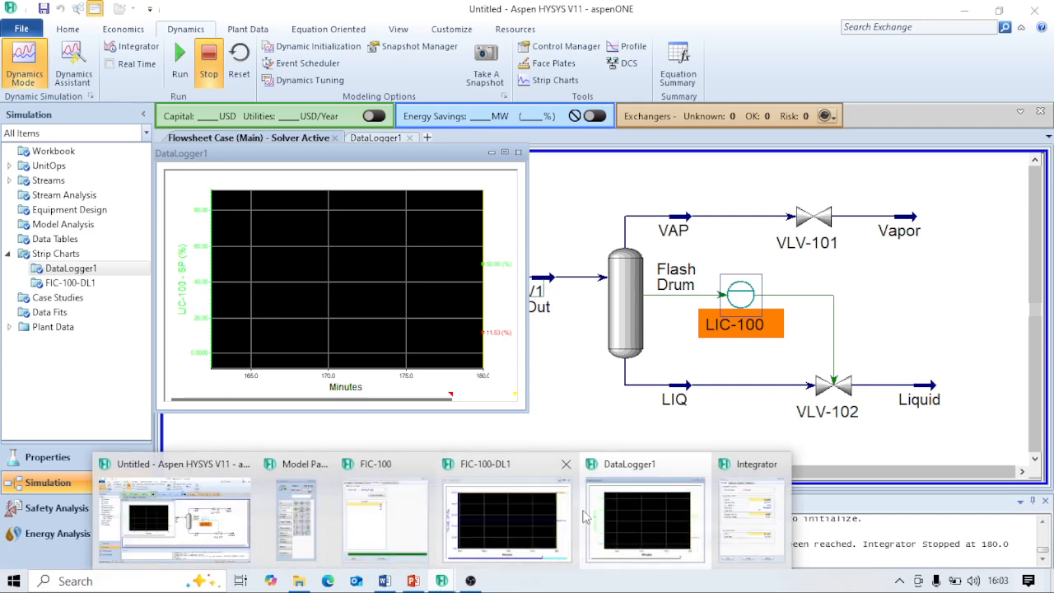
{"action": "left_click", "coordinate": [523, 527]}
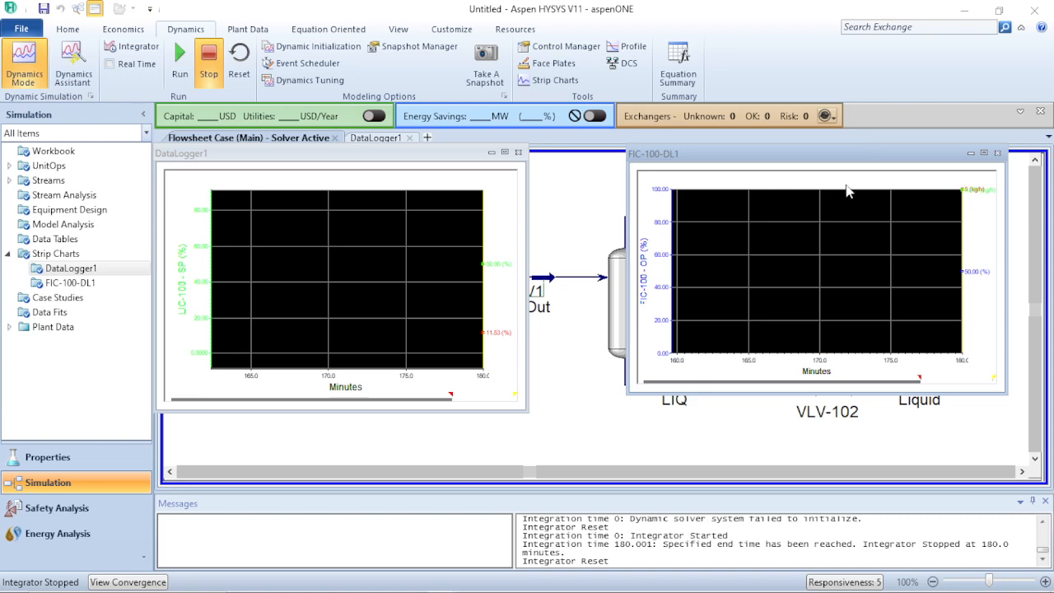
{"action": "right_click", "coordinate": [840, 217]}
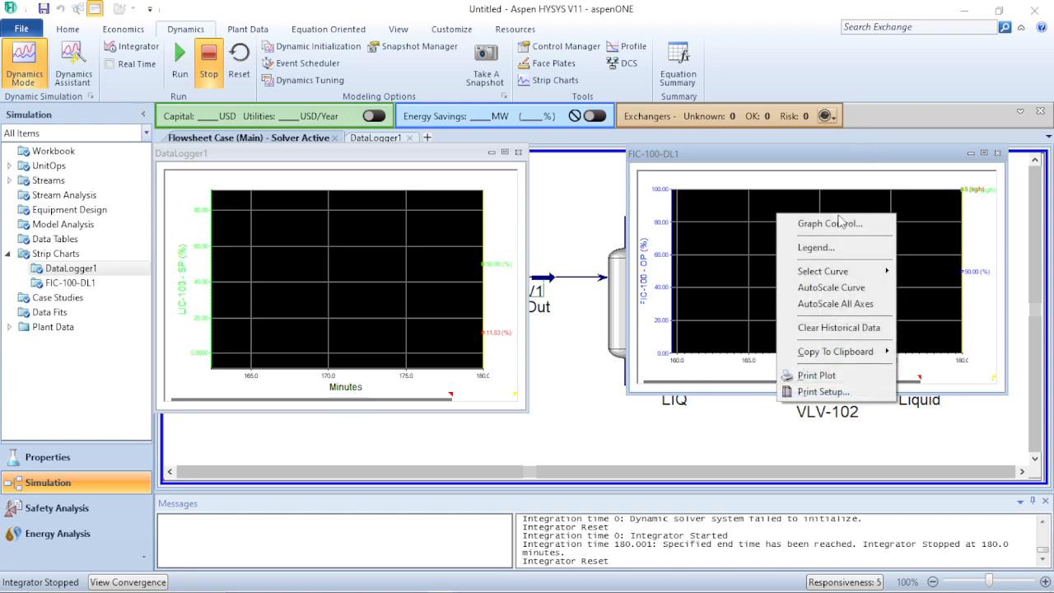
{"action": "left_click", "coordinate": [844, 305]}
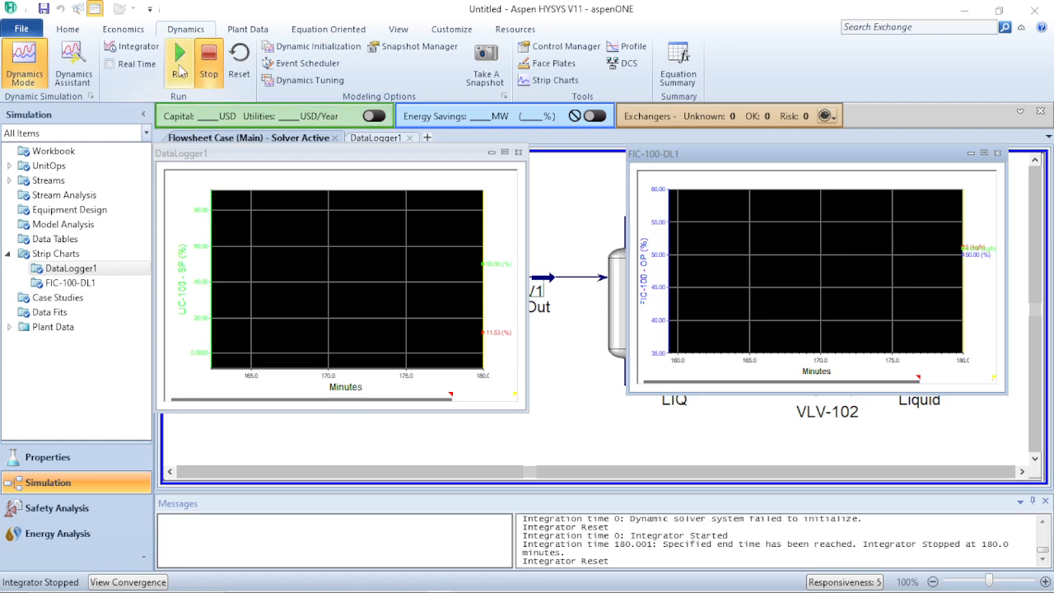
Run the dynamic simulation with the retuned LIC-100 while monitoring both strip charts
{"action": "left_click", "coordinate": [180, 72]}
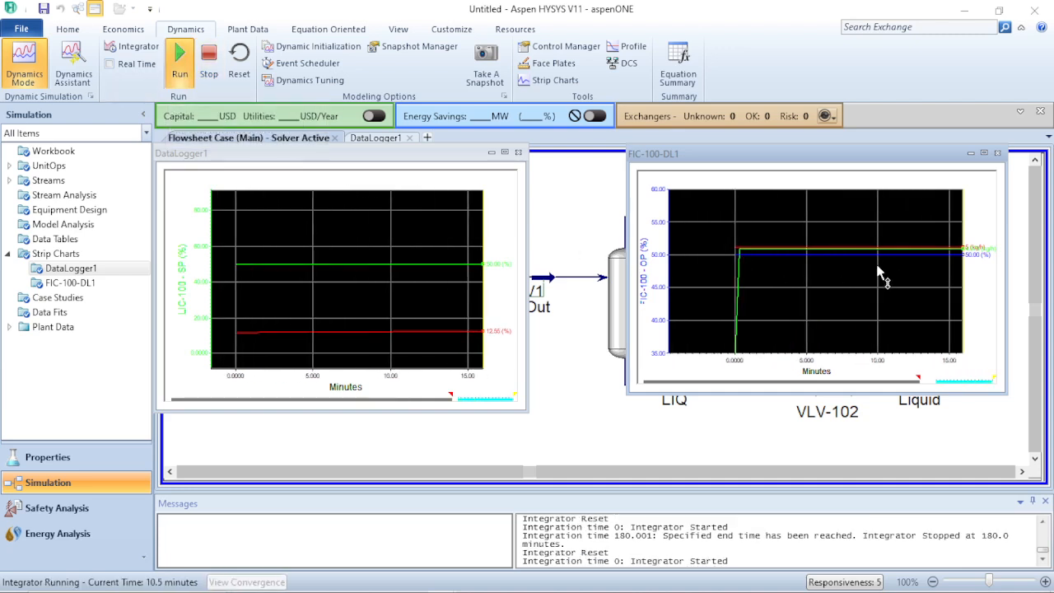
{"action": "mouse_move", "coordinate": [869, 247]}
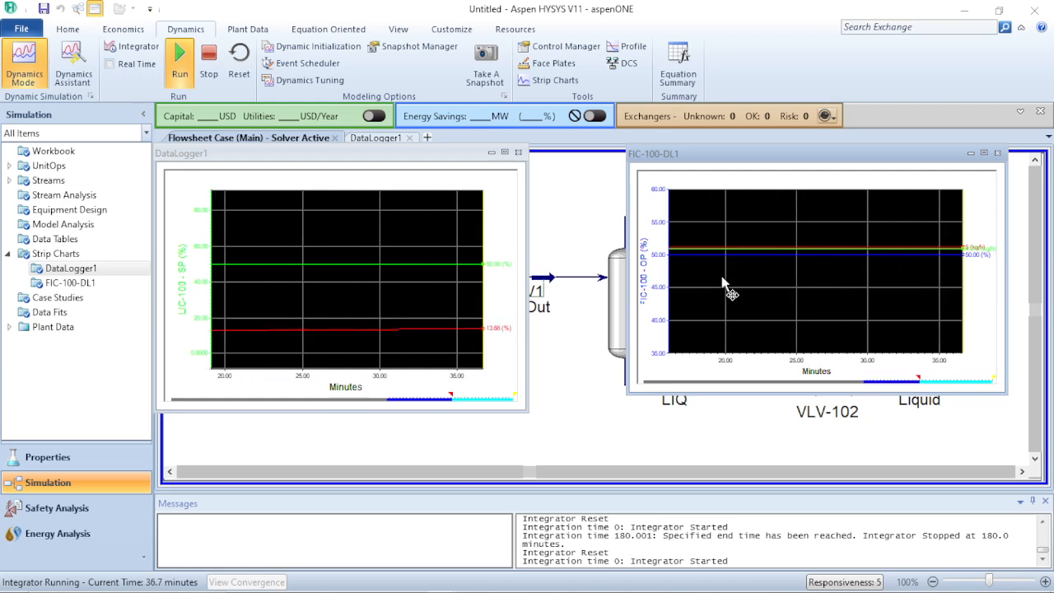
{"action": "left_click", "coordinate": [613, 280]}
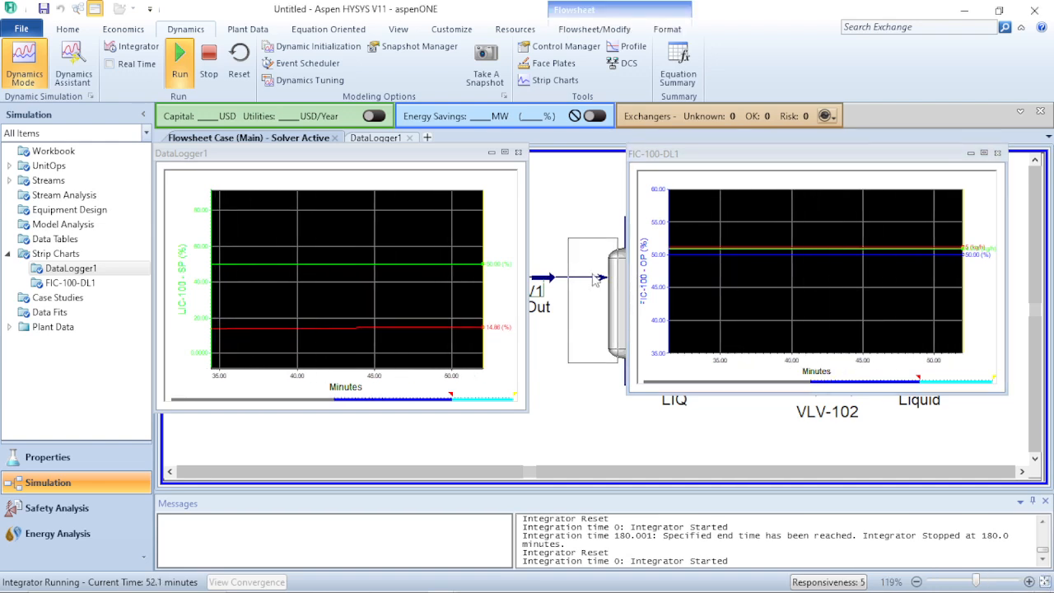
Maximize the FIC-100-DL1 strip chart and inspect the values on its SP and PV curves
{"action": "left_click", "coordinate": [984, 154]}
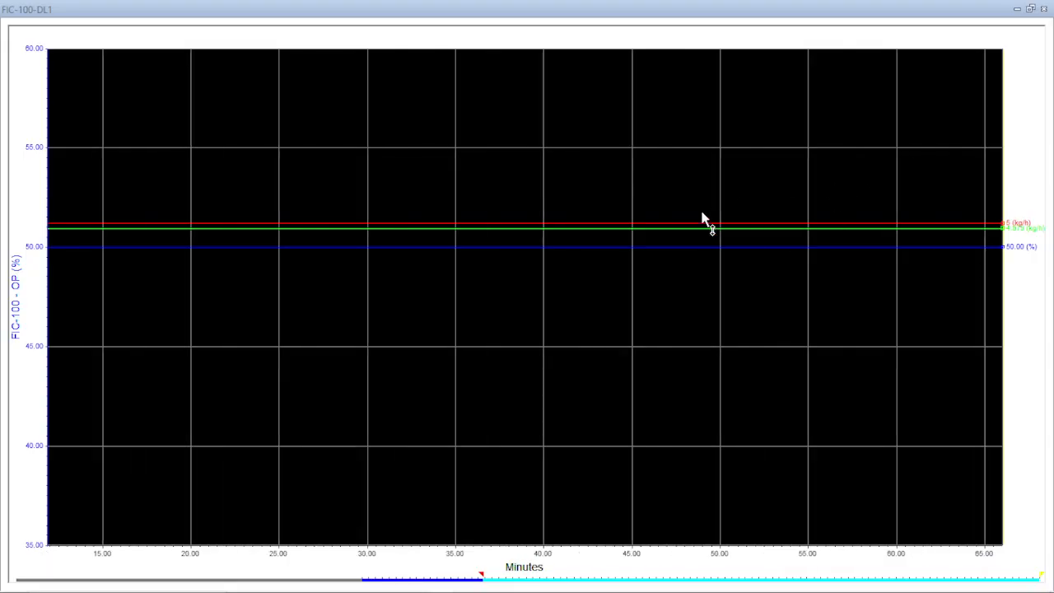
{"action": "mouse_move", "coordinate": [704, 220]}
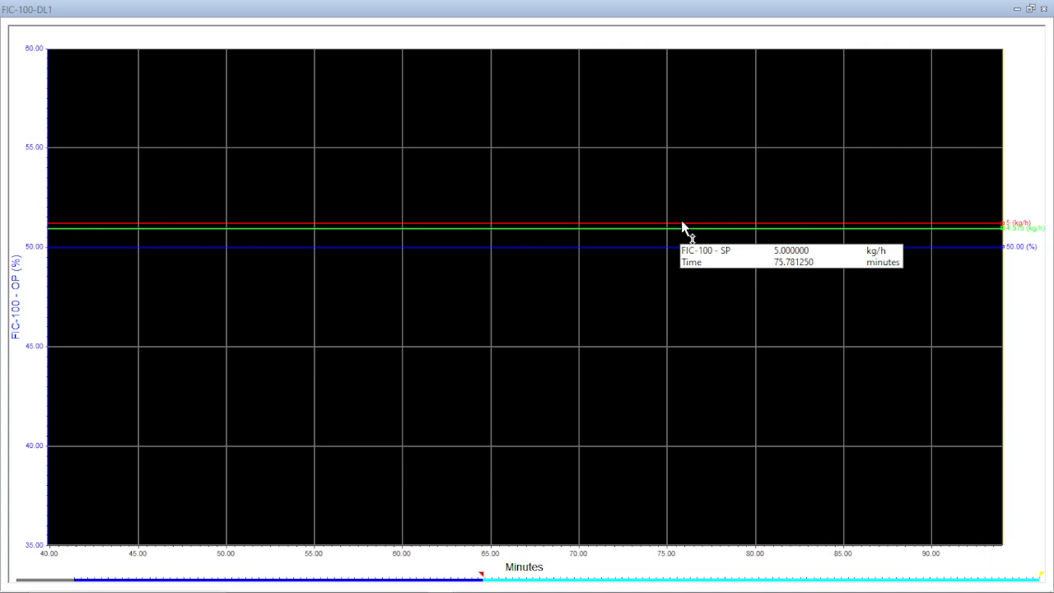
{"action": "mouse_move", "coordinate": [695, 256]}
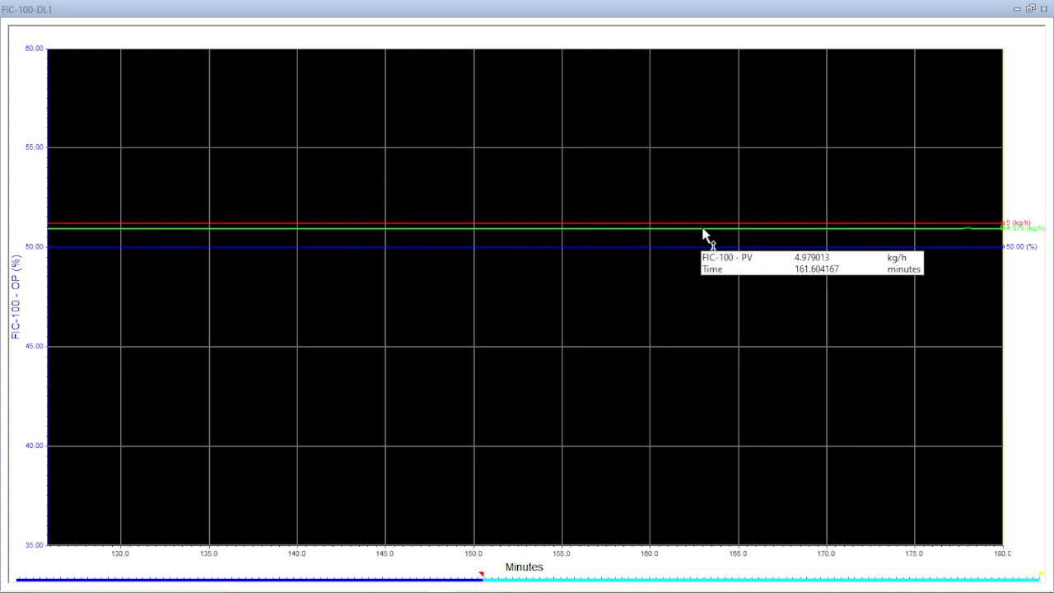
{"action": "mouse_move", "coordinate": [379, 228]}
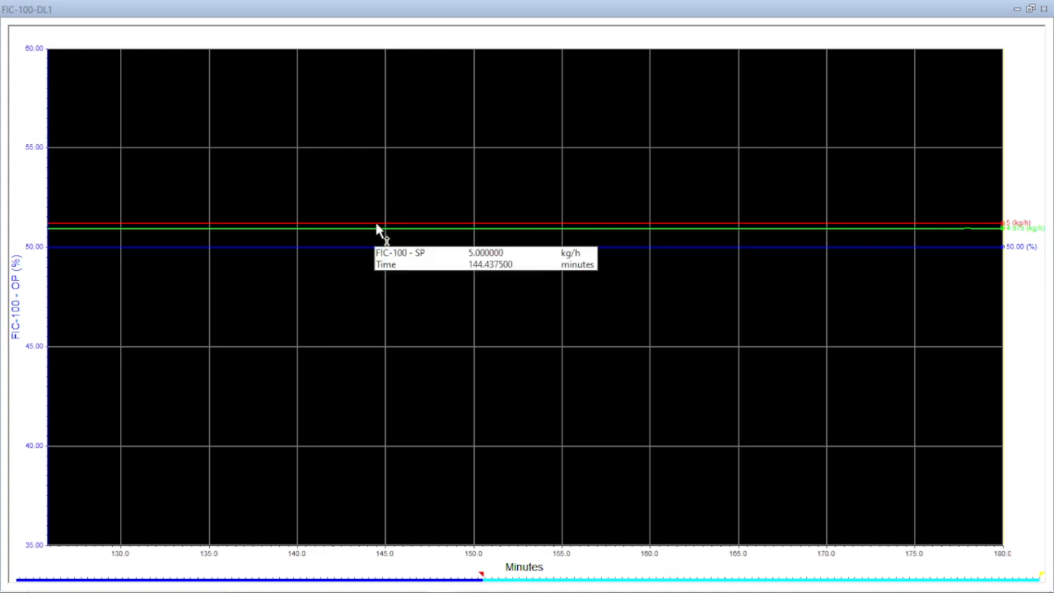
Autoscale the FIC-100-DL1 axes and OP curve, and examine the earlier history of the SP, PV and OP curves
{"action": "right_click", "coordinate": [194, 249]}
{"action": "left_click", "coordinate": [201, 334]}
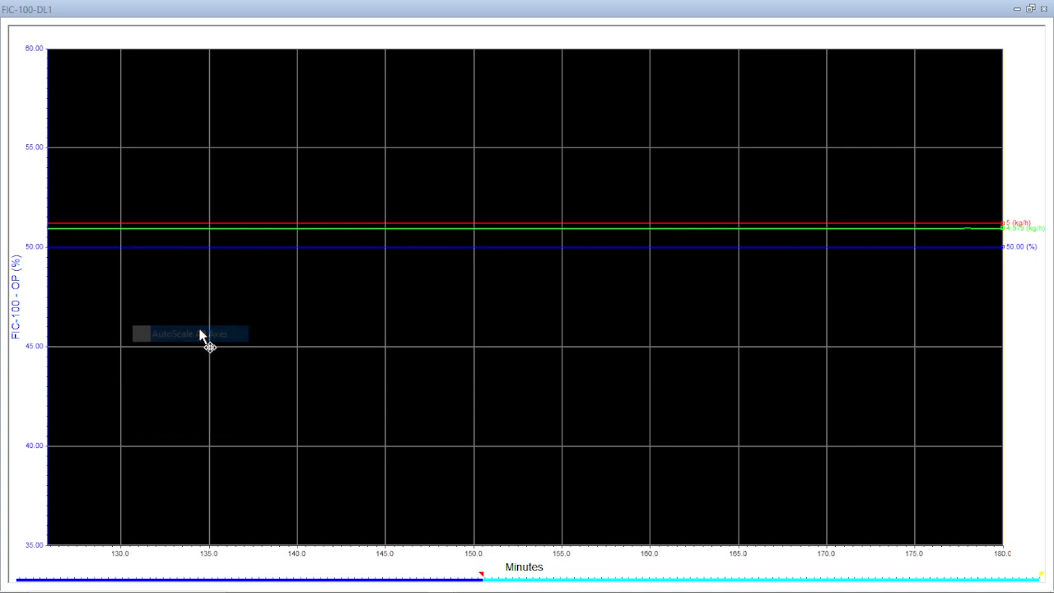
{"action": "right_click", "coordinate": [229, 336]}
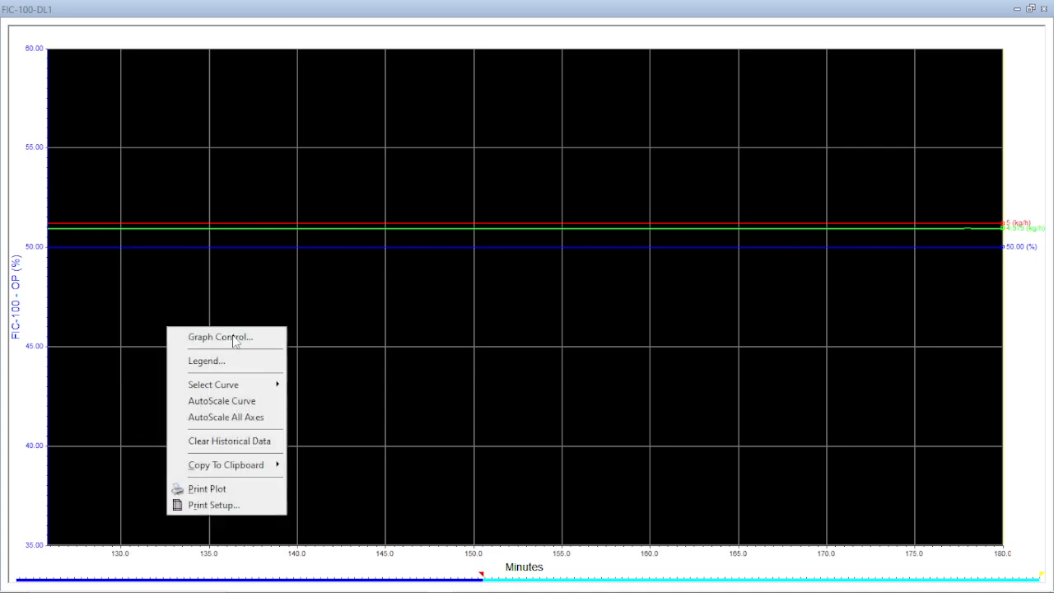
{"action": "left_click", "coordinate": [238, 409]}
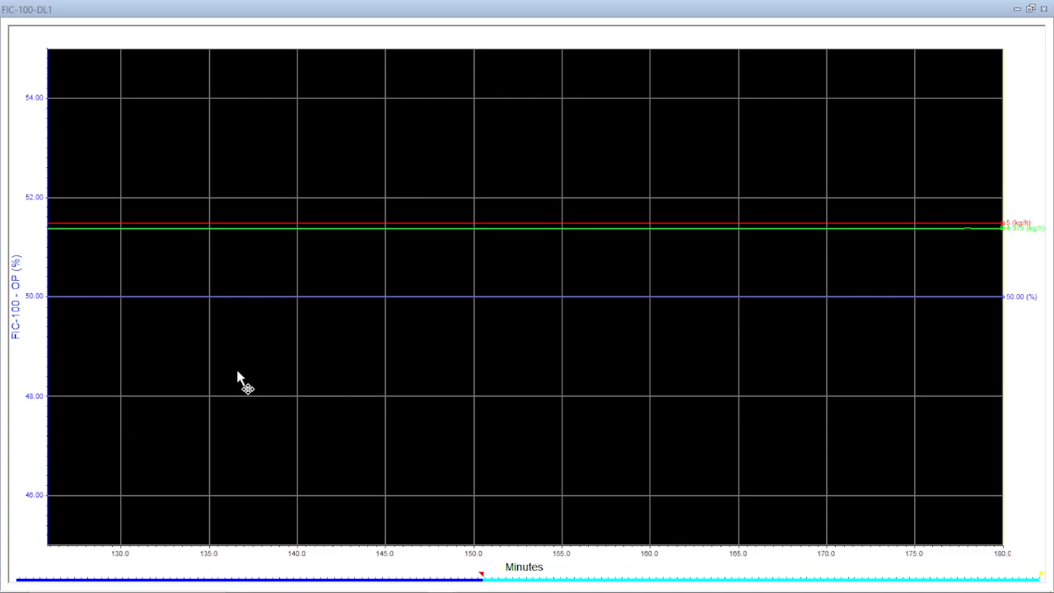
{"action": "left_click_drag", "start_coordinate": [207, 412], "coordinate": [783, 385]}
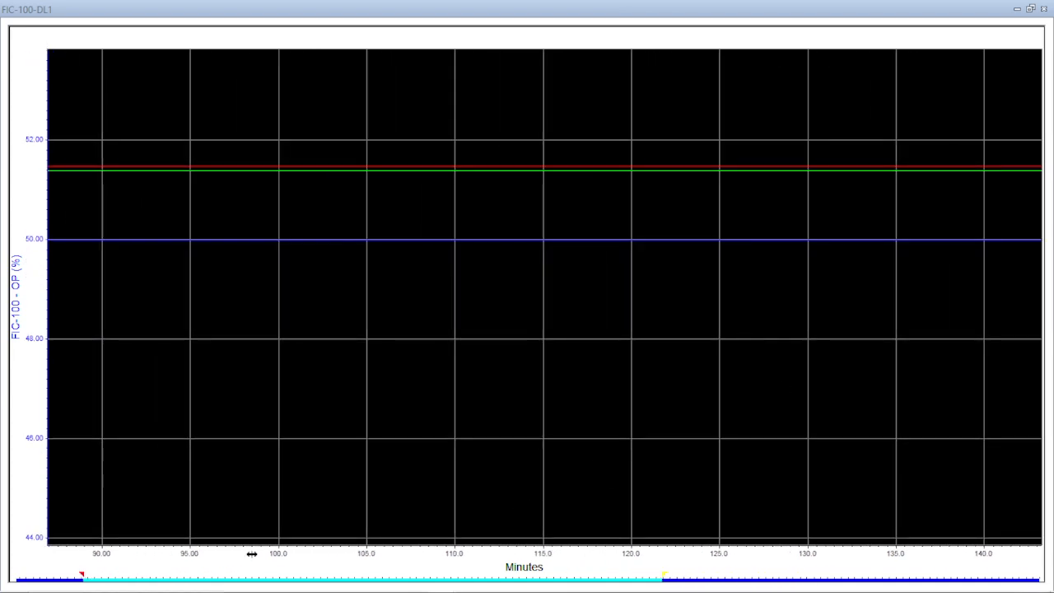
{"action": "left_click_drag", "start_coordinate": [77, 447], "coordinate": [465, 424]}
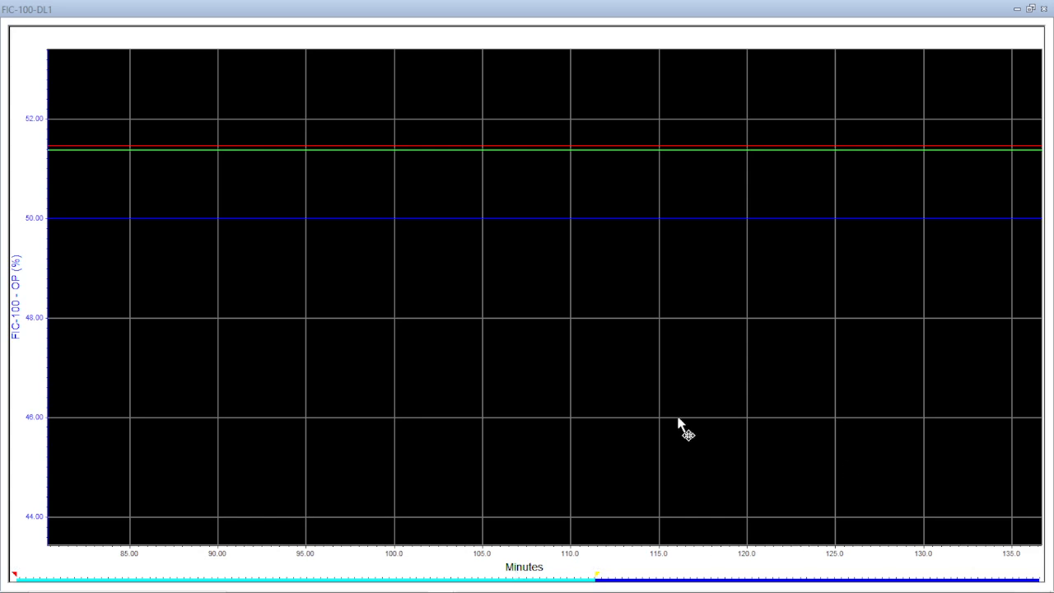
{"action": "left_click_drag", "start_coordinate": [678, 419], "coordinate": [945, 410]}
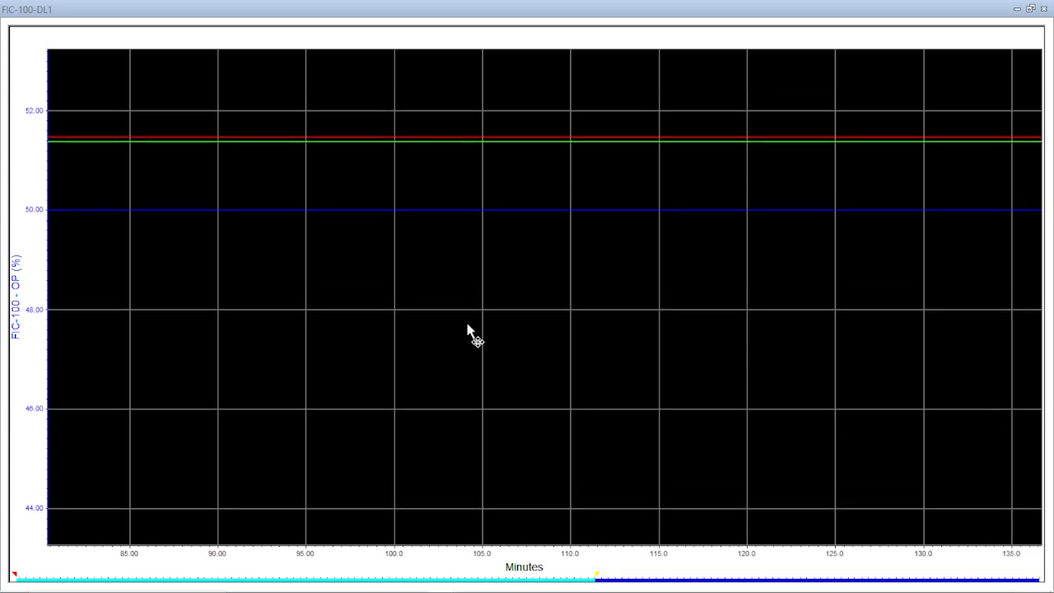
{"action": "left_click_drag", "start_coordinate": [469, 332], "coordinate": [527, 384]}
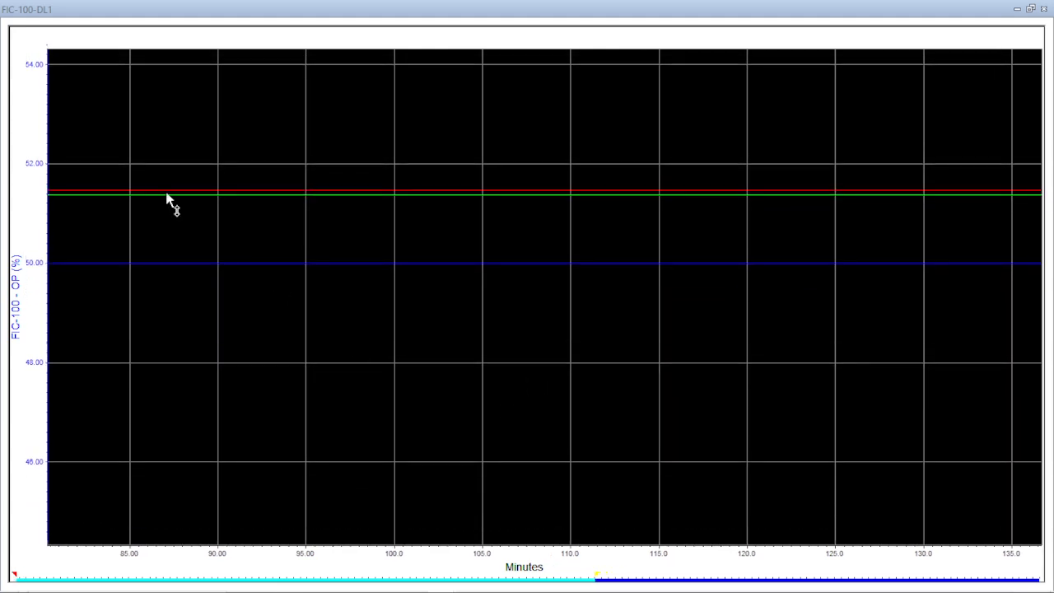
Restore the FIC-100-DL1 strip chart to a normal window, minimize it, and clear the flowsheet selection
{"action": "left_click", "coordinate": [1029, 9]}
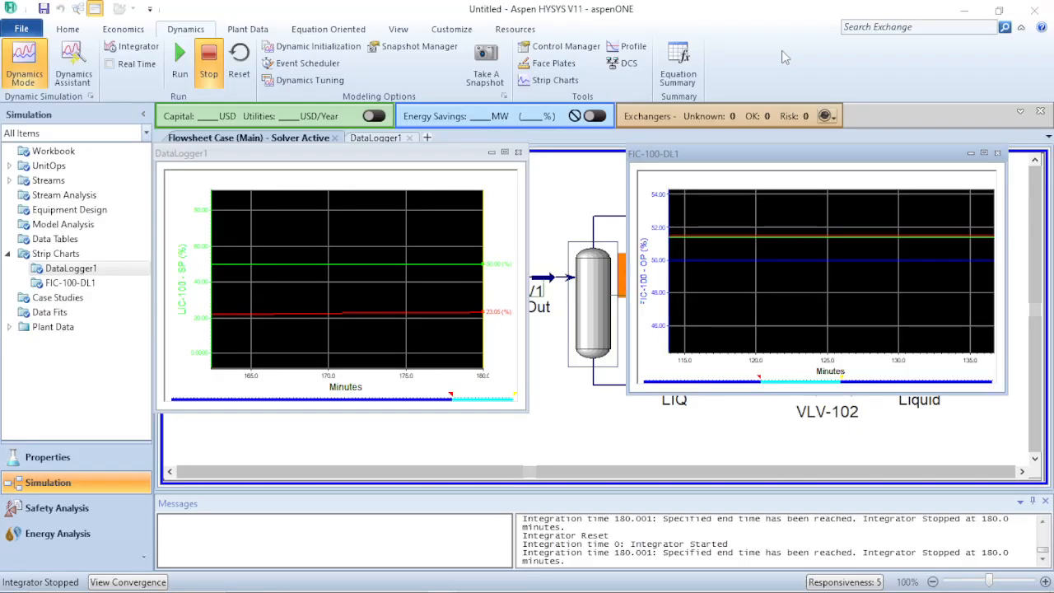
{"action": "left_click", "coordinate": [972, 154]}
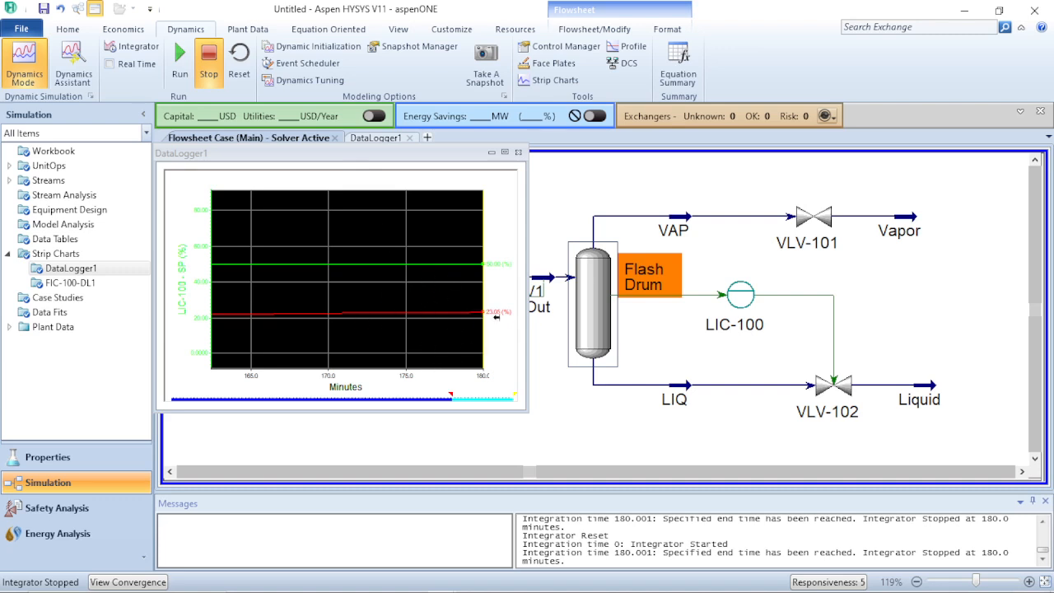
{"action": "left_click", "coordinate": [691, 341]}
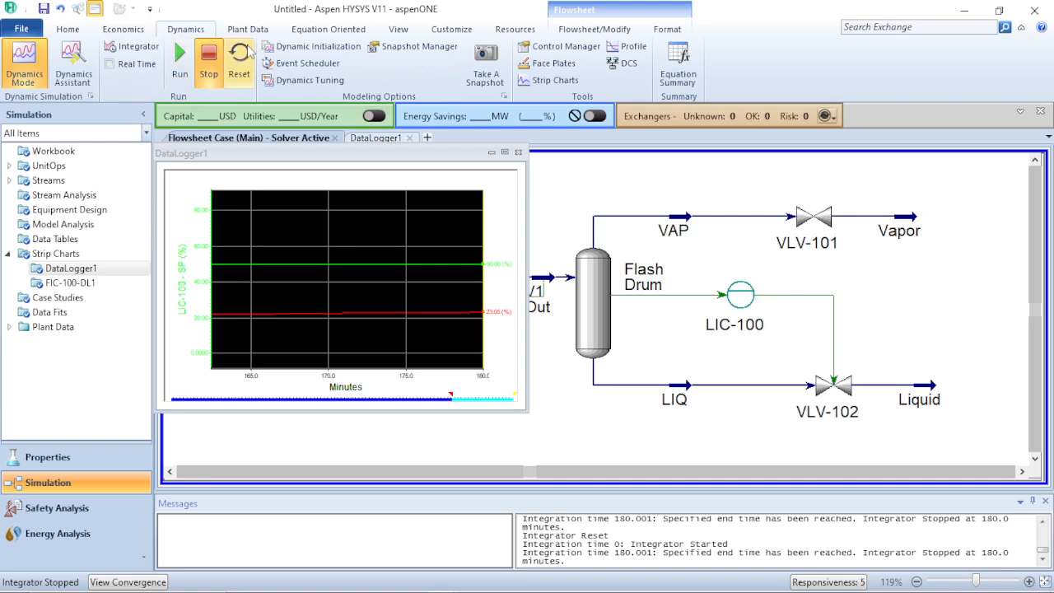
Open the Integrator settings and reset the integrator
{"action": "left_click", "coordinate": [131, 48]}
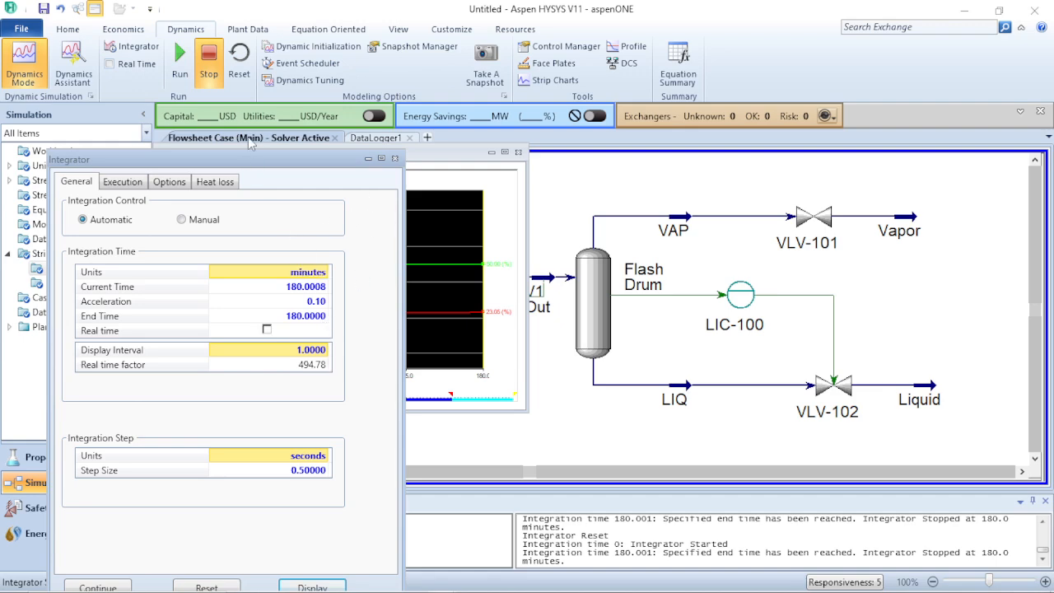
{"action": "left_click_drag", "start_coordinate": [262, 164], "coordinate": [268, 133]}
{"action": "left_click", "coordinate": [237, 56]}
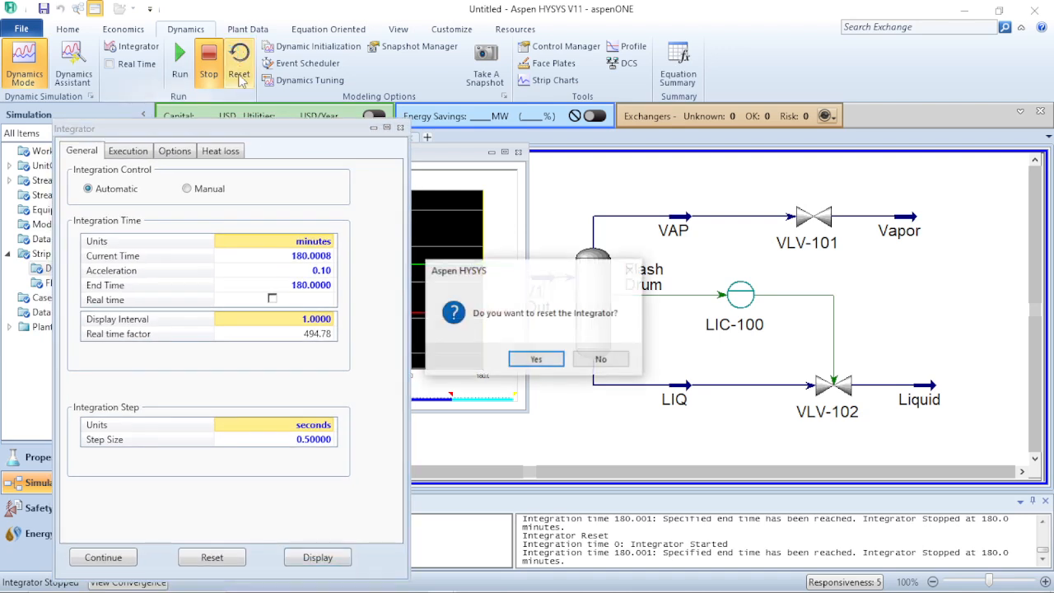
{"action": "left_click", "coordinate": [531, 367]}
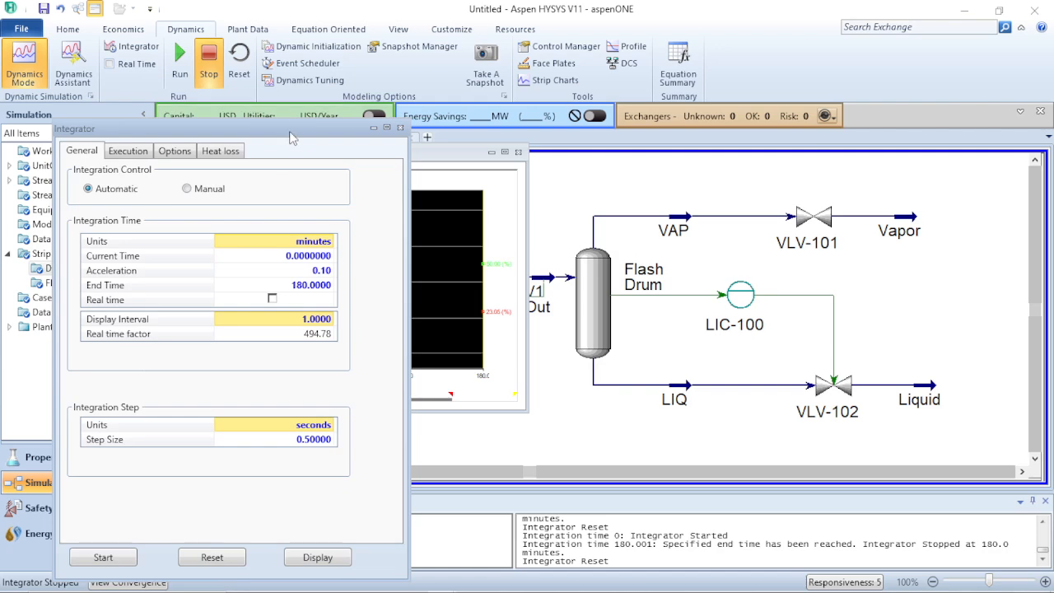
Set the integrator's end time to 6 hours and run the dynamic simulation
{"action": "left_click_drag", "start_coordinate": [295, 129], "coordinate": [299, 83]}
{"action": "left_click", "coordinate": [325, 245]}
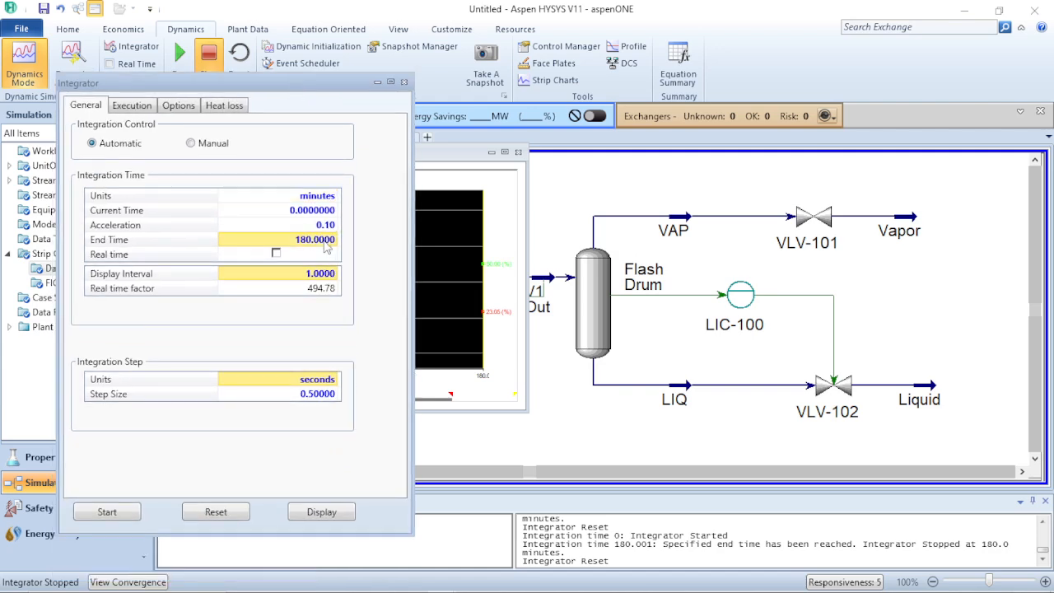
{"action": "type", "text": "6"}
{"action": "left_click", "coordinate": [394, 239]}
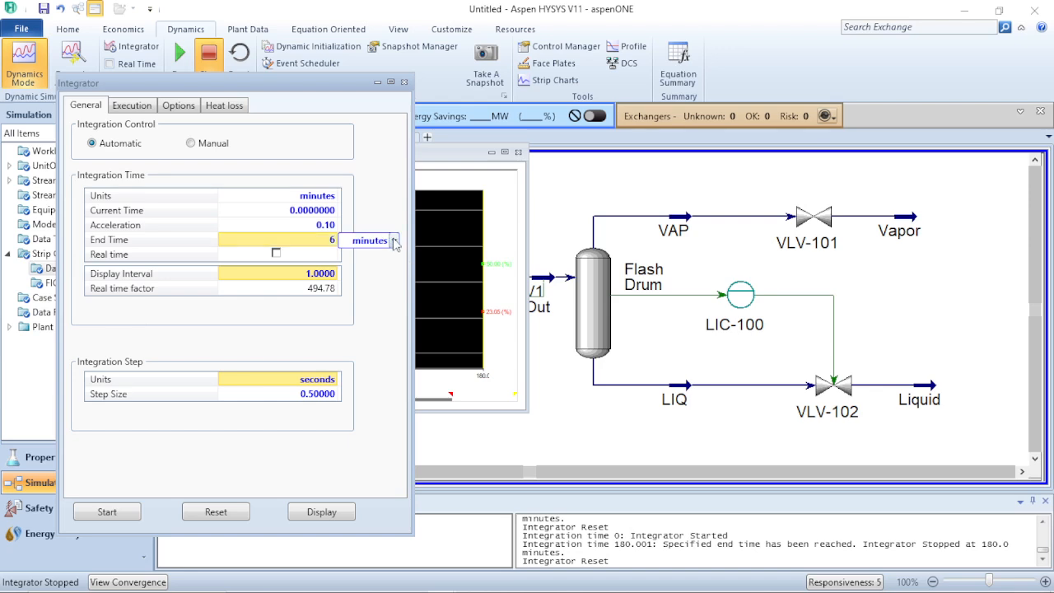
{"action": "left_click", "coordinate": [377, 295]}
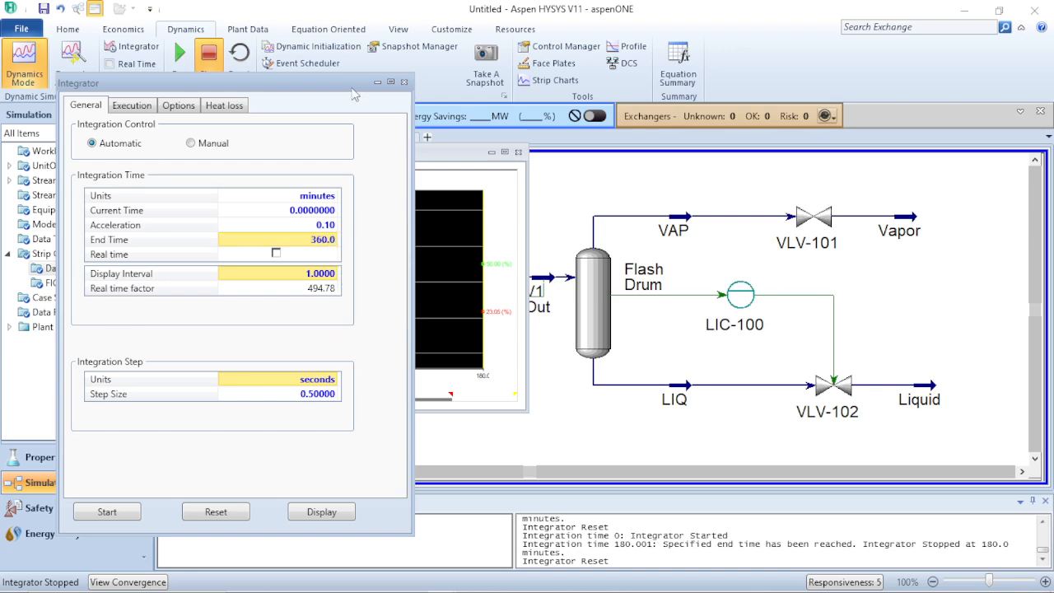
{"action": "left_click", "coordinate": [404, 82]}
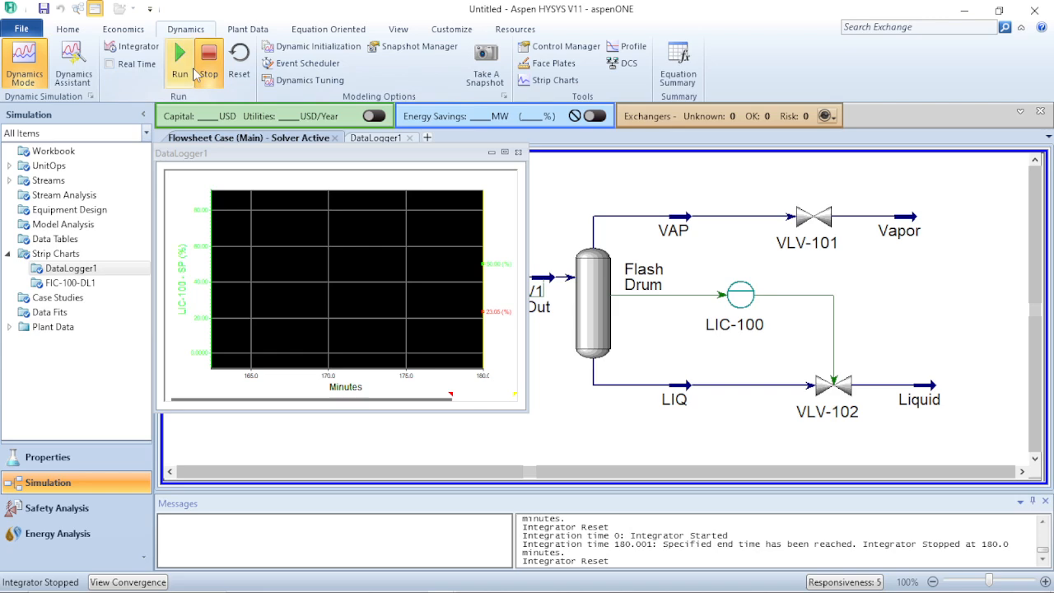
{"action": "left_click", "coordinate": [180, 56]}
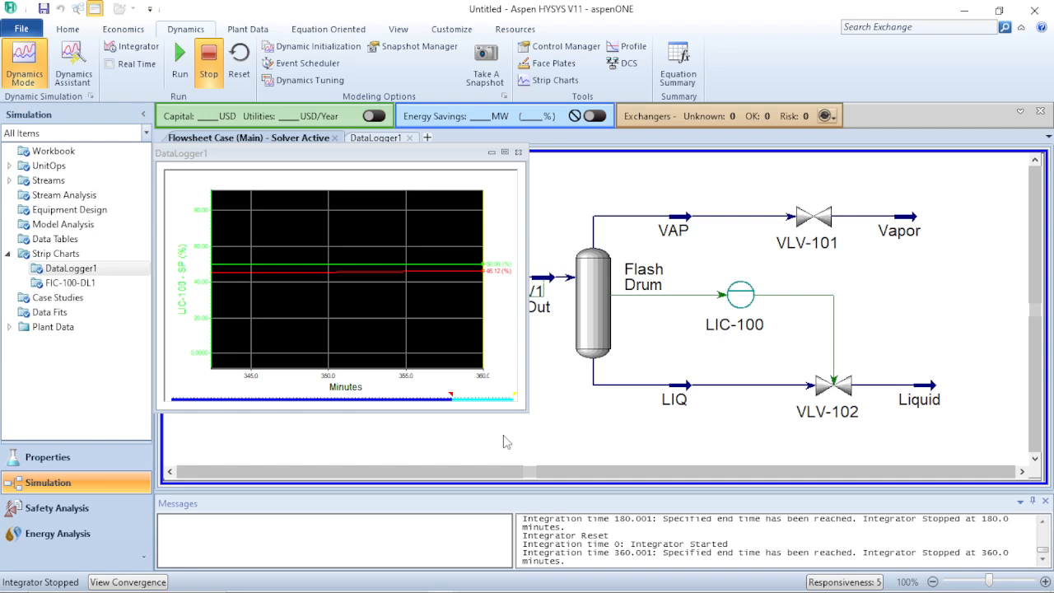
Reset the integrator and set its end time to 10 hours
{"action": "left_click", "coordinate": [239, 62]}
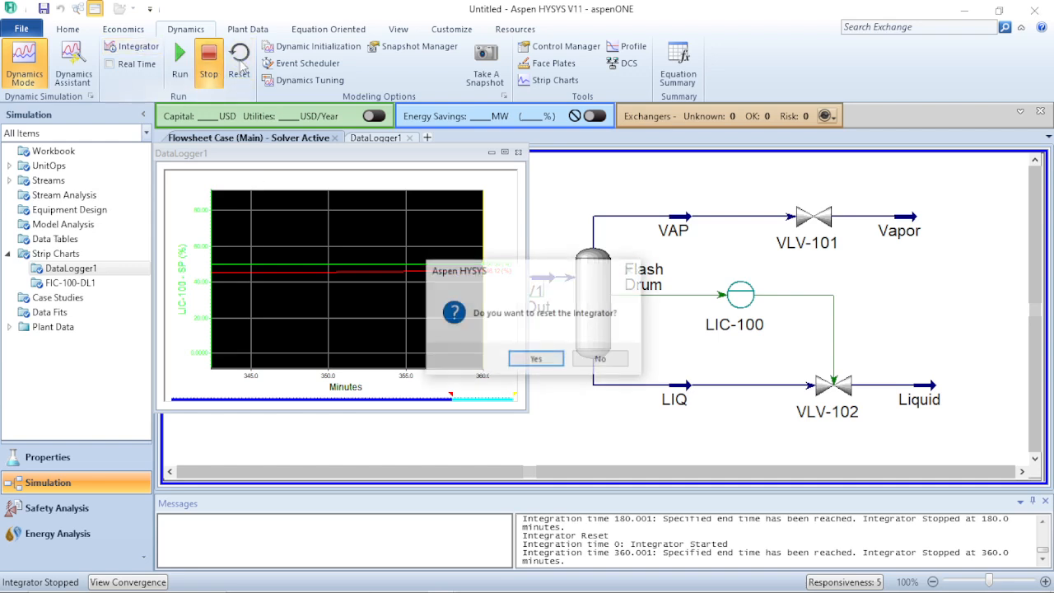
{"action": "left_click", "coordinate": [536, 359]}
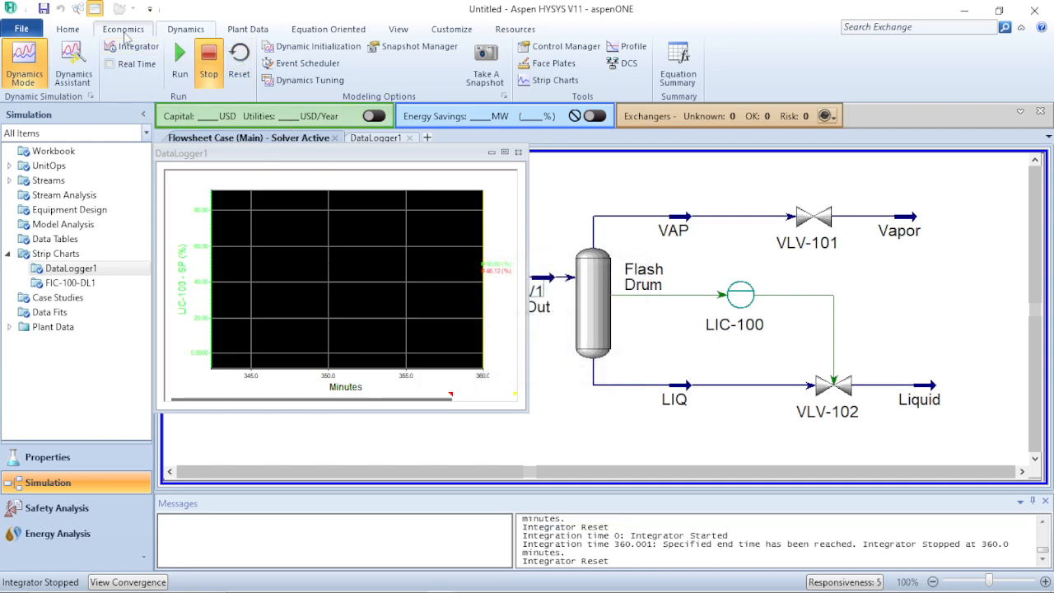
{"action": "left_click", "coordinate": [132, 47]}
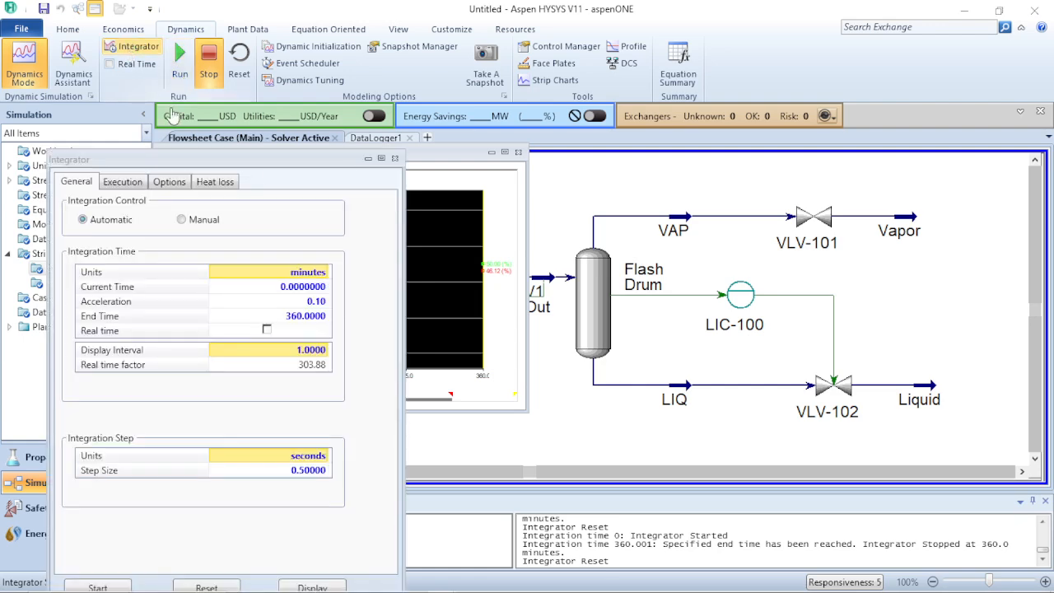
{"action": "left_click", "coordinate": [306, 321]}
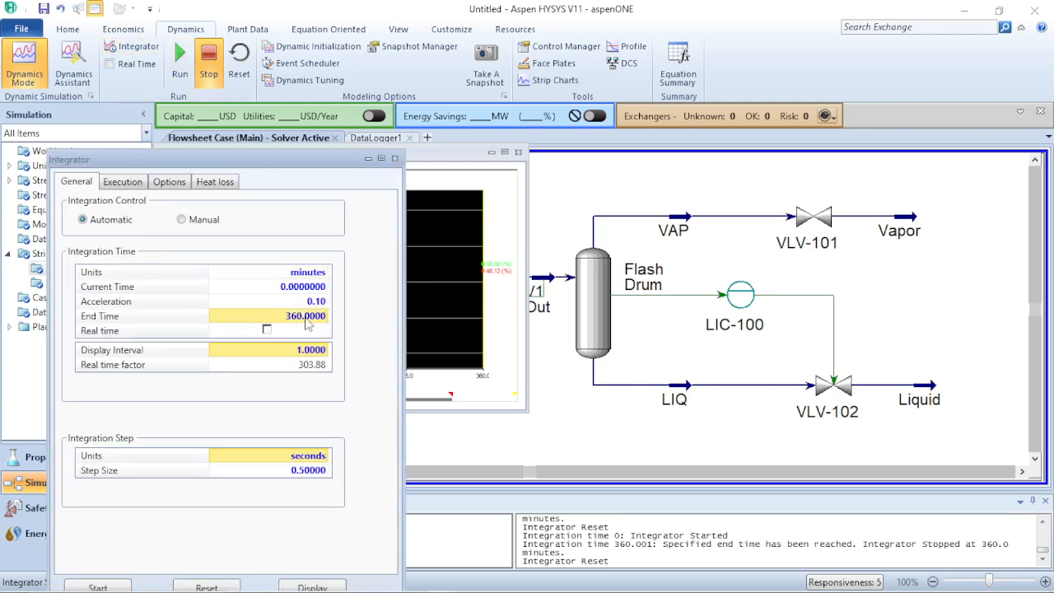
{"action": "left_click", "coordinate": [321, 318]}
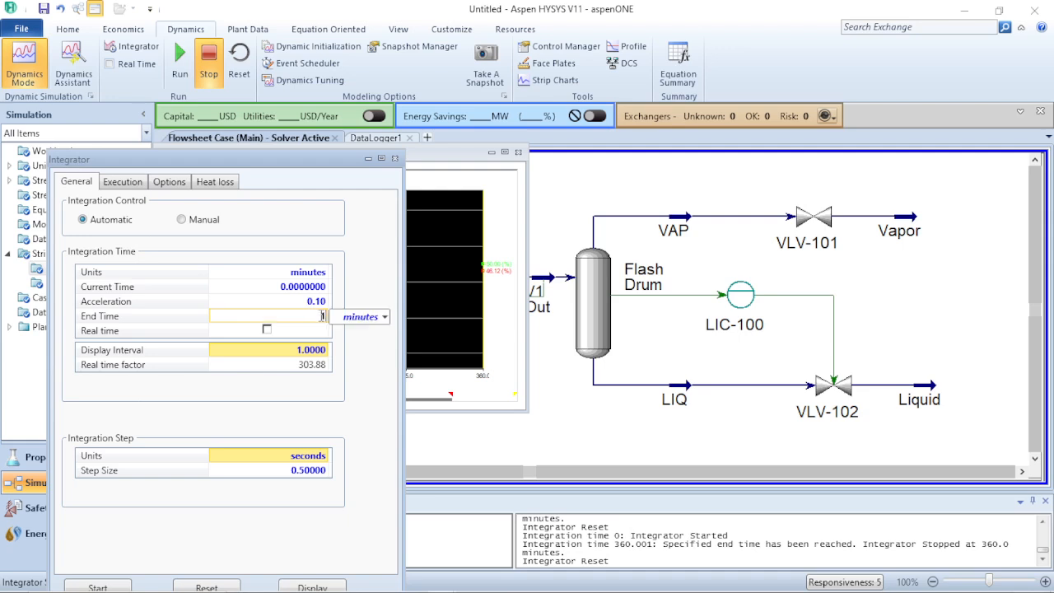
{"action": "left_click", "coordinate": [386, 318]}
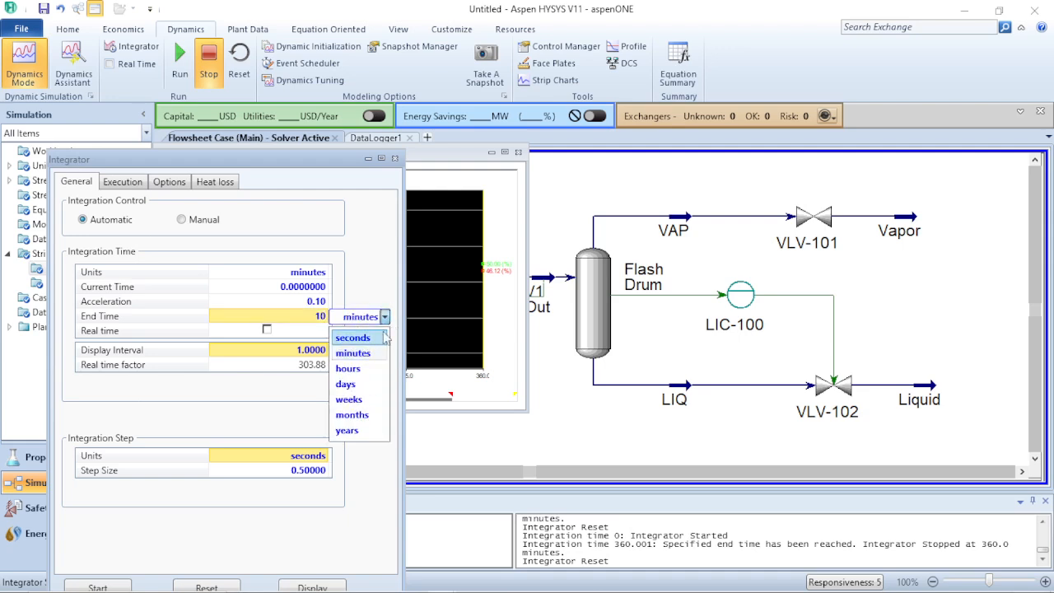
{"action": "left_click", "coordinate": [362, 375]}
{"action": "left_click", "coordinate": [506, 444]}
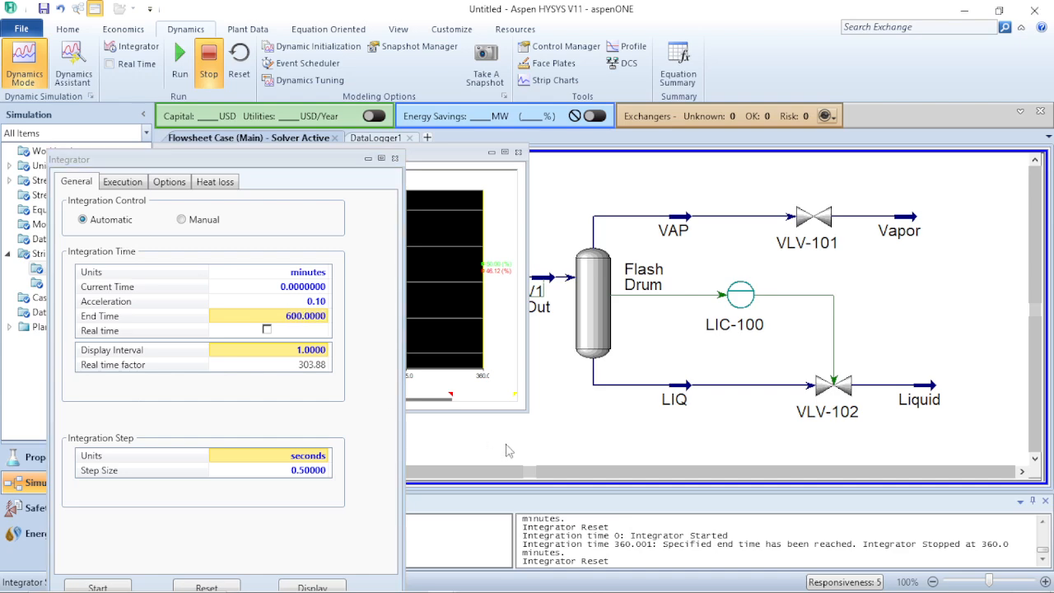
{"action": "left_click", "coordinate": [395, 159]}
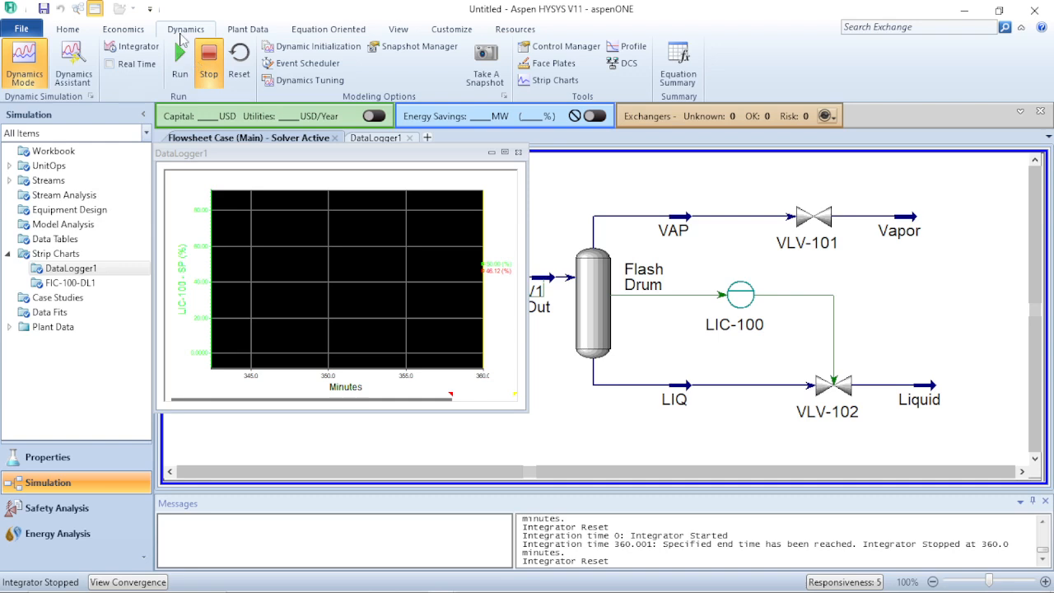
Reset the integrator again and run the dynamic simulation while watching DataLogger1, stopping it at about 127 minutes
{"action": "left_click", "coordinate": [241, 68]}
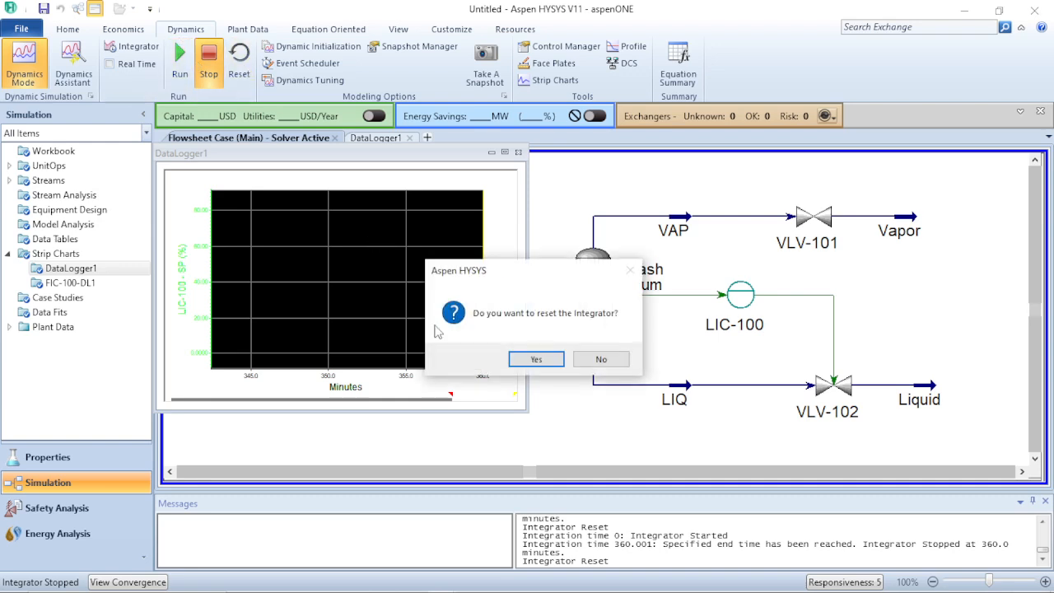
{"action": "left_click", "coordinate": [536, 357]}
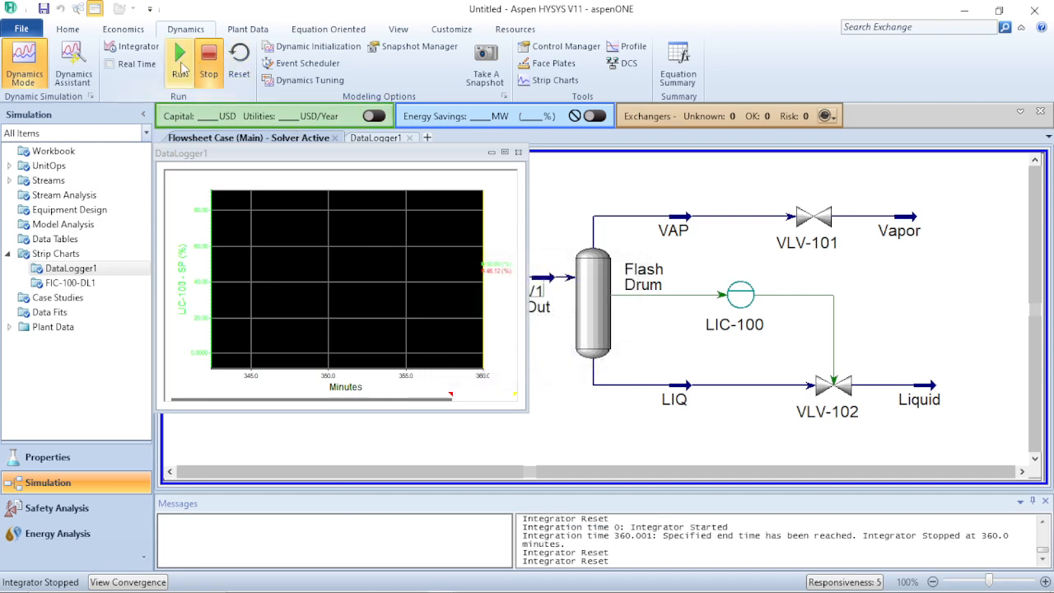
{"action": "left_click", "coordinate": [180, 62]}
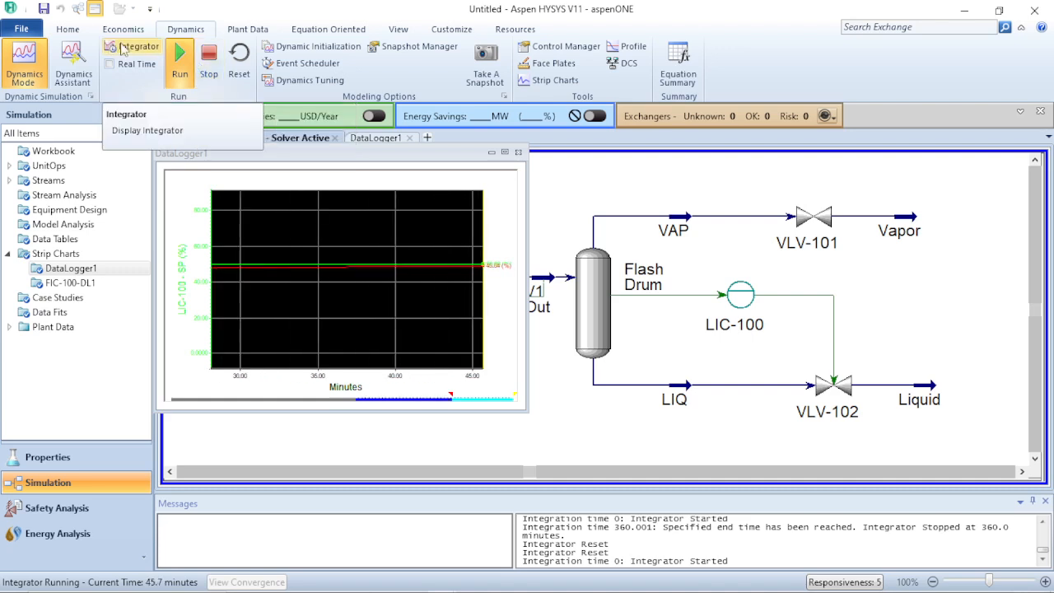
{"action": "left_click", "coordinate": [132, 47]}
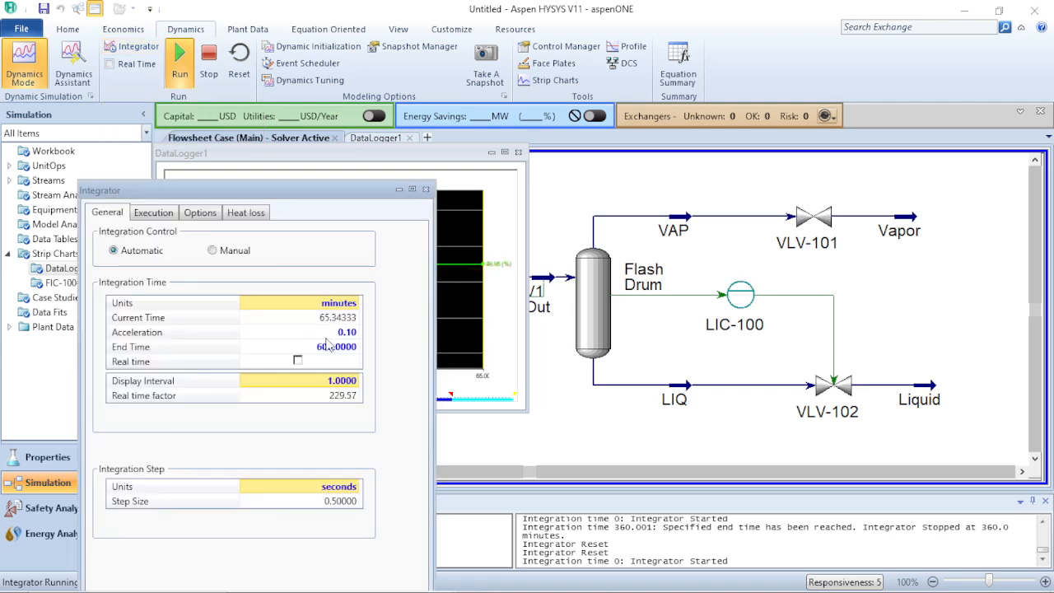
{"action": "left_click", "coordinate": [426, 190]}
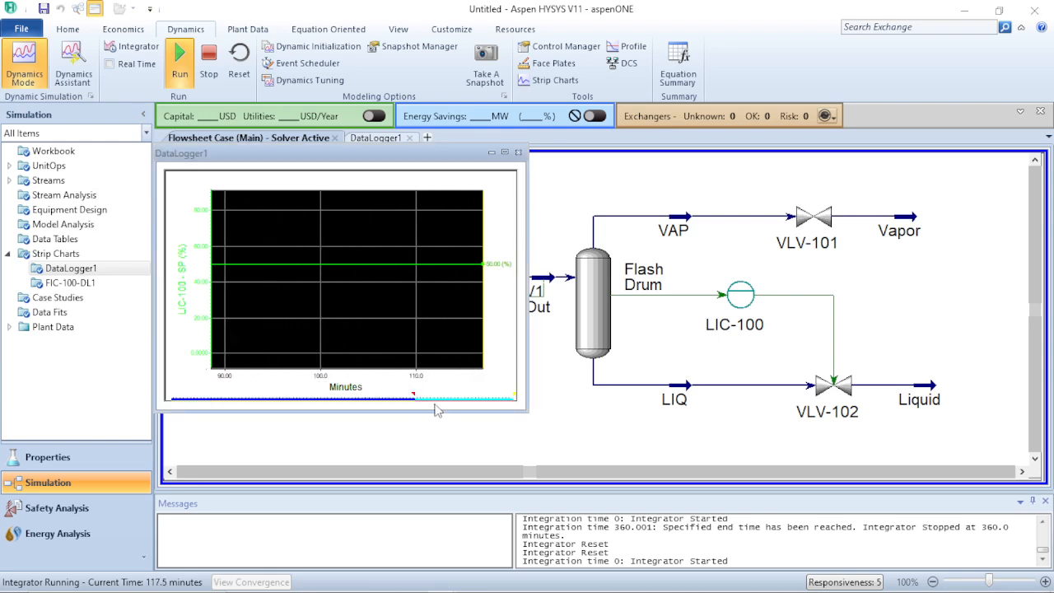
{"action": "left_click", "coordinate": [207, 68]}
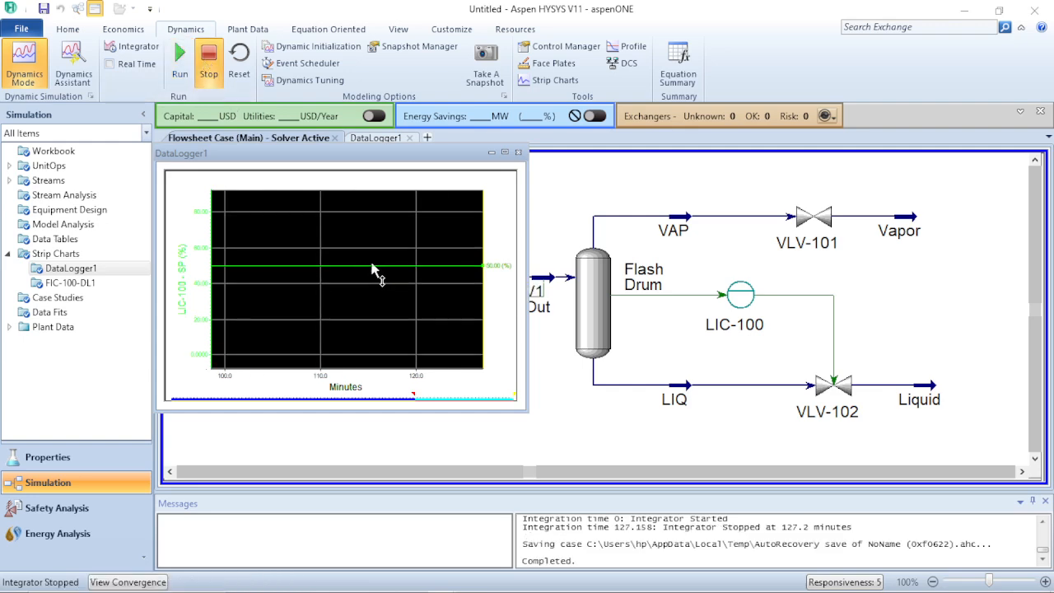
Autoscale all axes of the DataLogger1 strip chart
{"action": "mouse_move", "coordinate": [414, 264]}
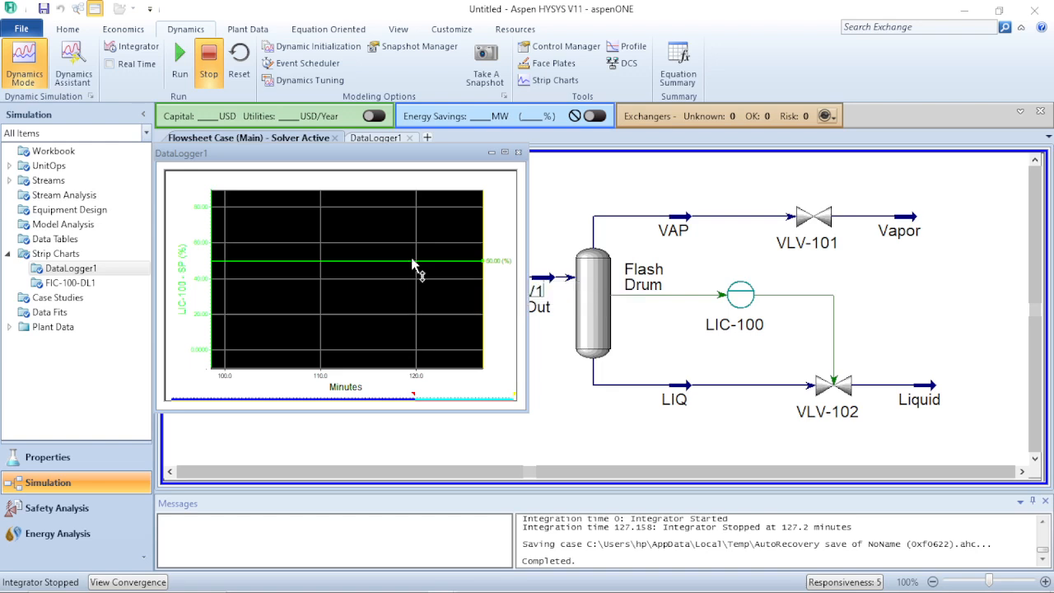
{"action": "right_click", "coordinate": [359, 298]}
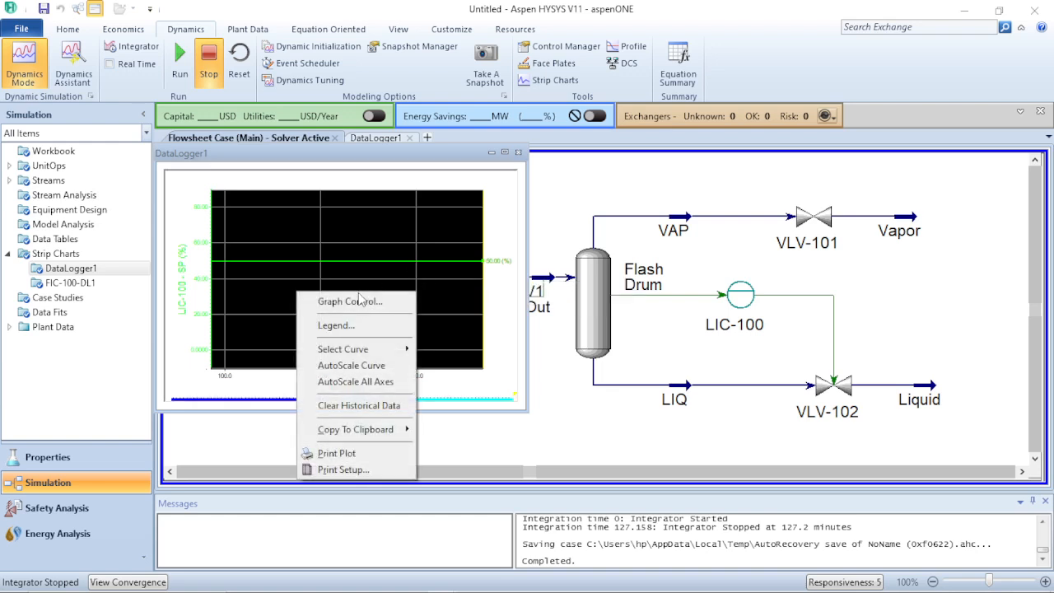
{"action": "mouse_move", "coordinate": [365, 352]}
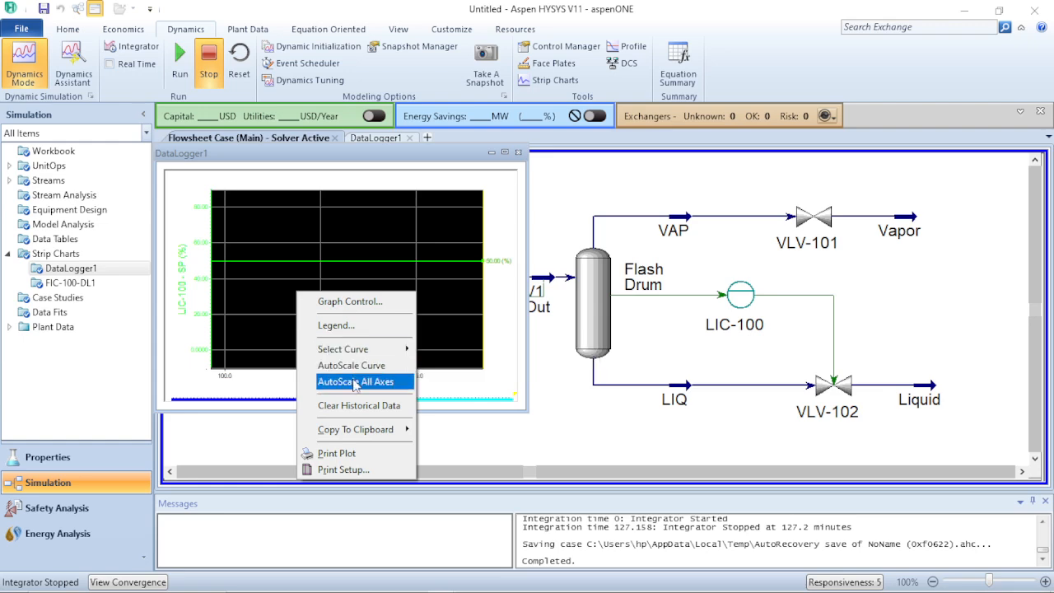
{"action": "left_click", "coordinate": [356, 381]}
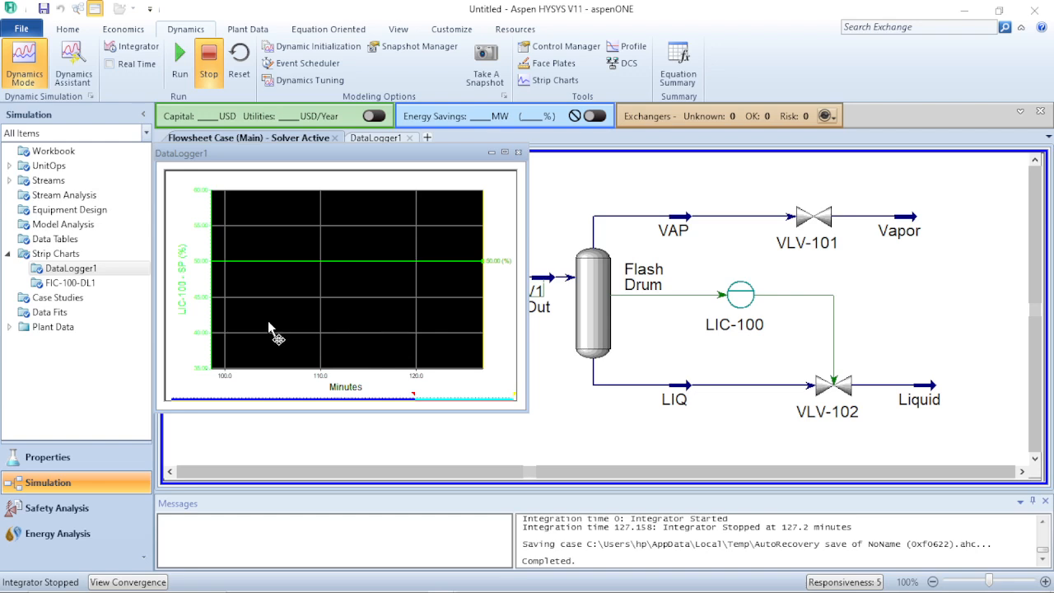
Examine the earlier part of the DataLogger1 curves to see when the LIC-100 level reaches its setpoint
{"action": "left_click_drag", "start_coordinate": [268, 320], "coordinate": [399, 305]}
{"action": "left_click_drag", "start_coordinate": [287, 295], "coordinate": [493, 303]}
{"action": "left_click_drag", "start_coordinate": [294, 313], "coordinate": [370, 312]}
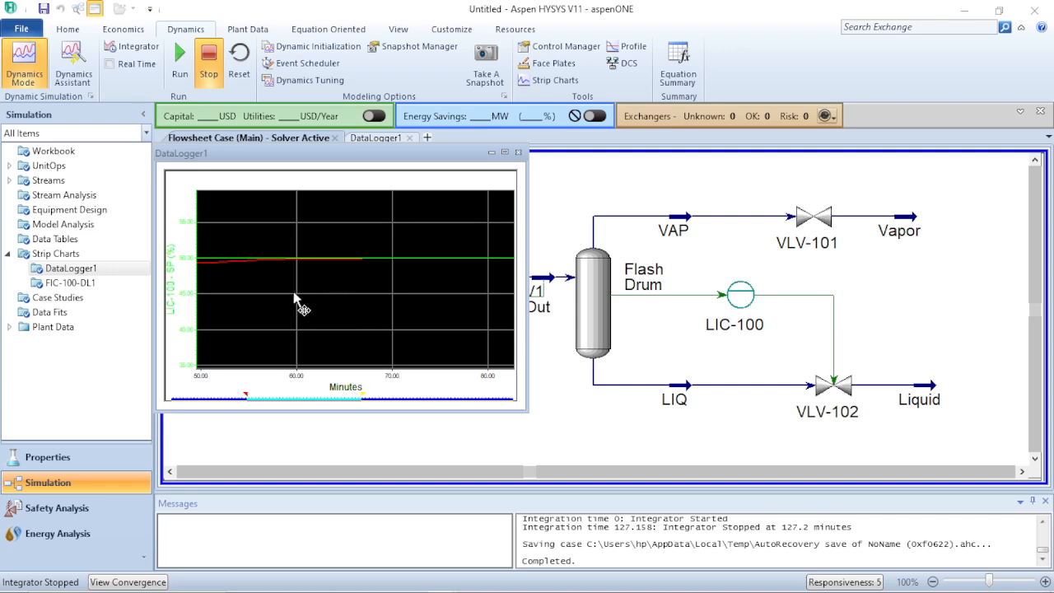
{"action": "left_click_drag", "start_coordinate": [258, 294], "coordinate": [343, 276]}
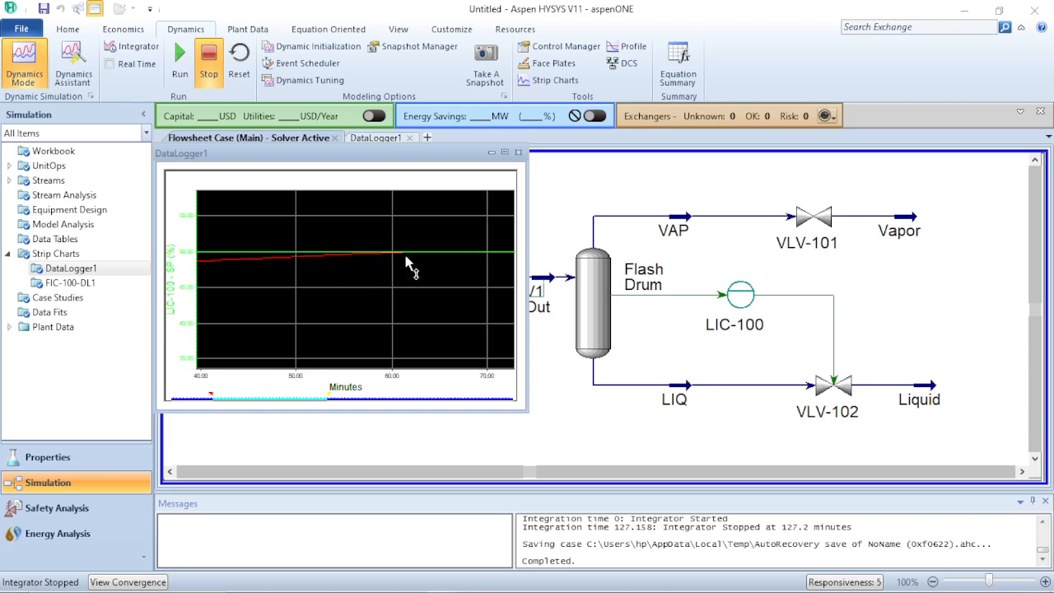
{"action": "right_click", "coordinate": [355, 265]}
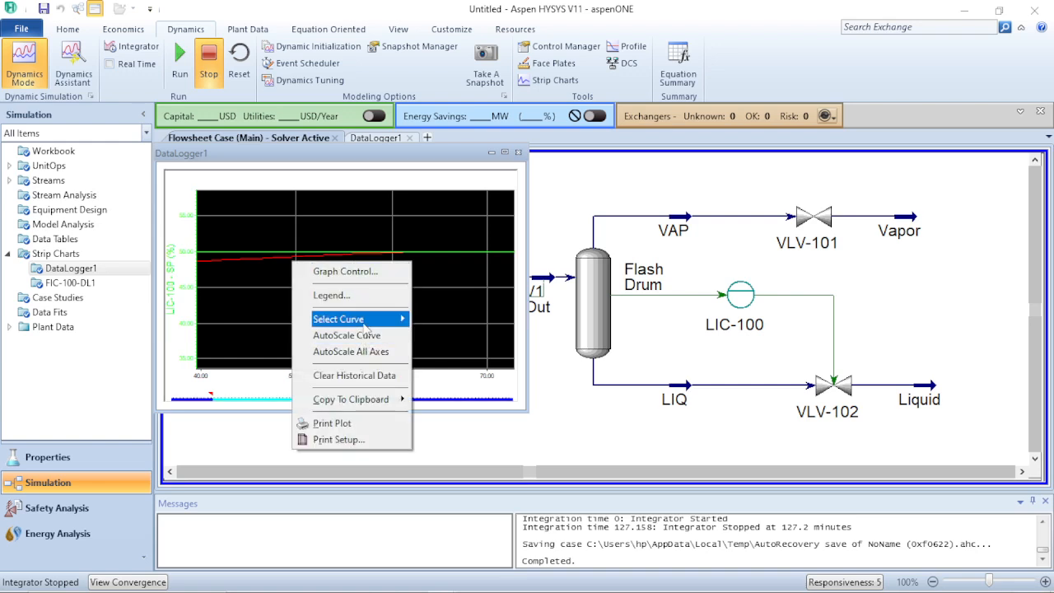
{"action": "mouse_move", "coordinate": [375, 323]}
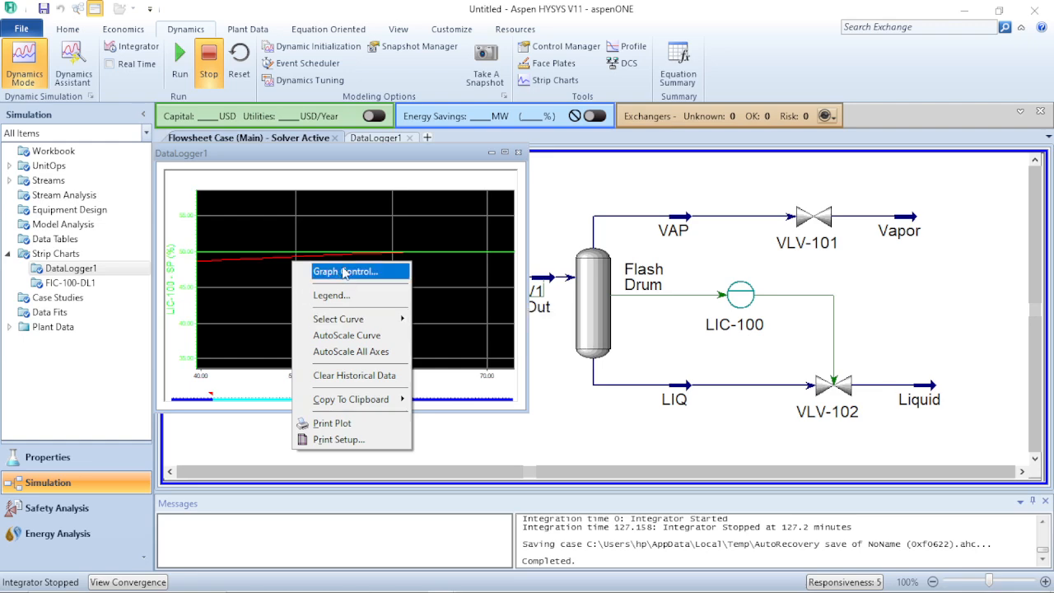
{"action": "left_click", "coordinate": [263, 339]}
{"action": "left_click_drag", "start_coordinate": [401, 304], "coordinate": [365, 299]}
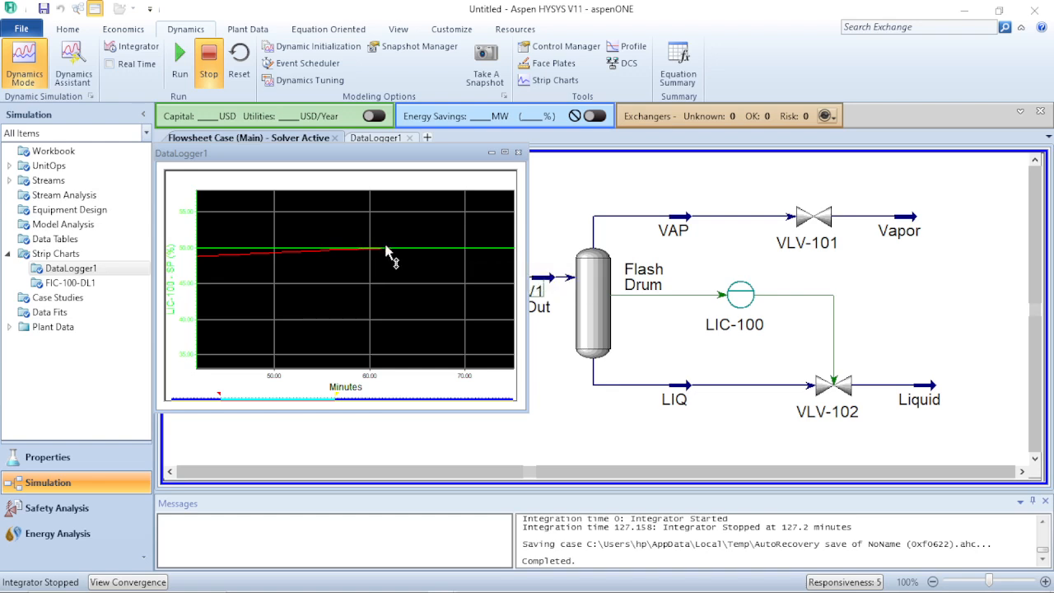
{"action": "mouse_move", "coordinate": [387, 246]}
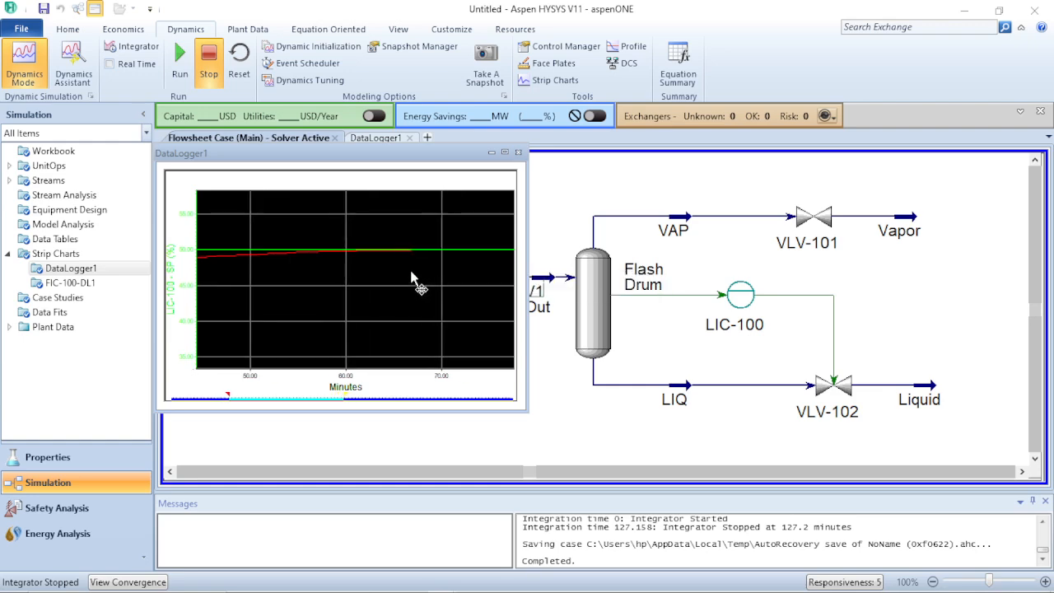
{"action": "left_click_drag", "start_coordinate": [412, 272], "coordinate": [331, 269]}
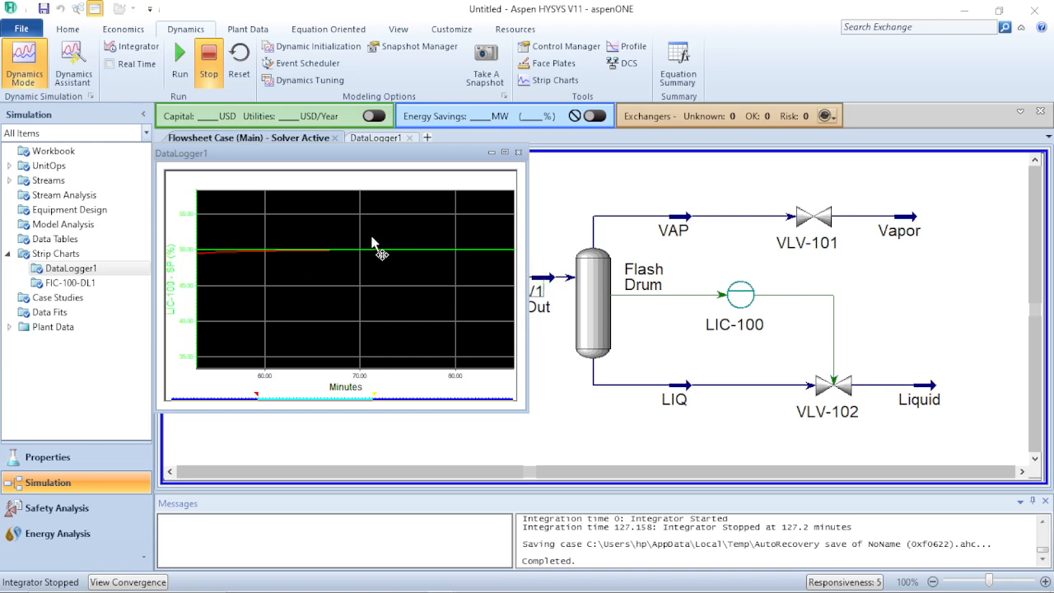
{"action": "left_click_drag", "start_coordinate": [397, 262], "coordinate": [354, 266]}
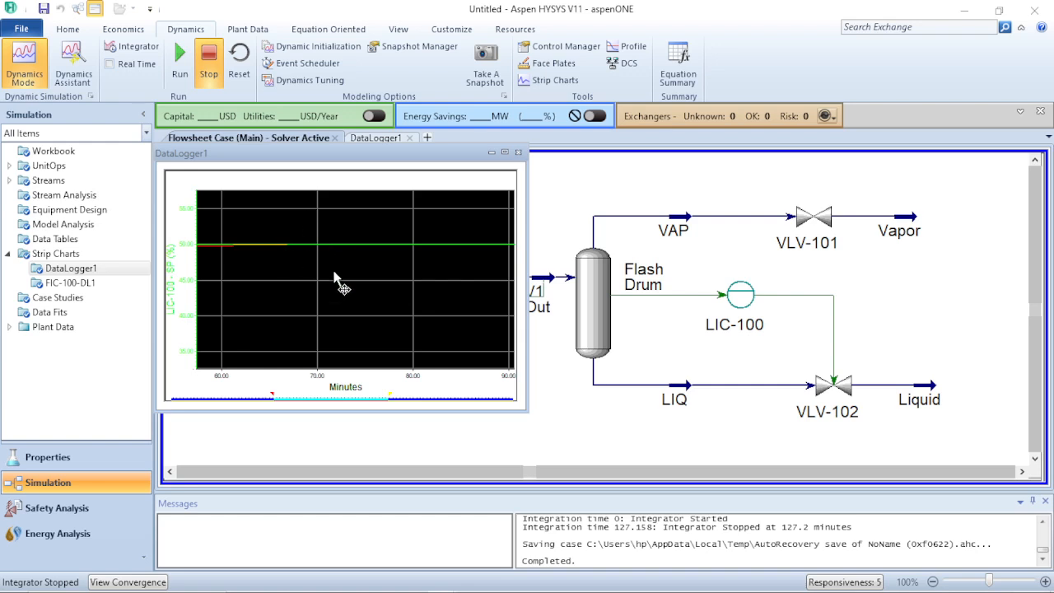
Set the LIC-100 controller's setpoint (SP) to 70 % and put its window away
{"action": "double_click", "coordinate": [743, 297]}
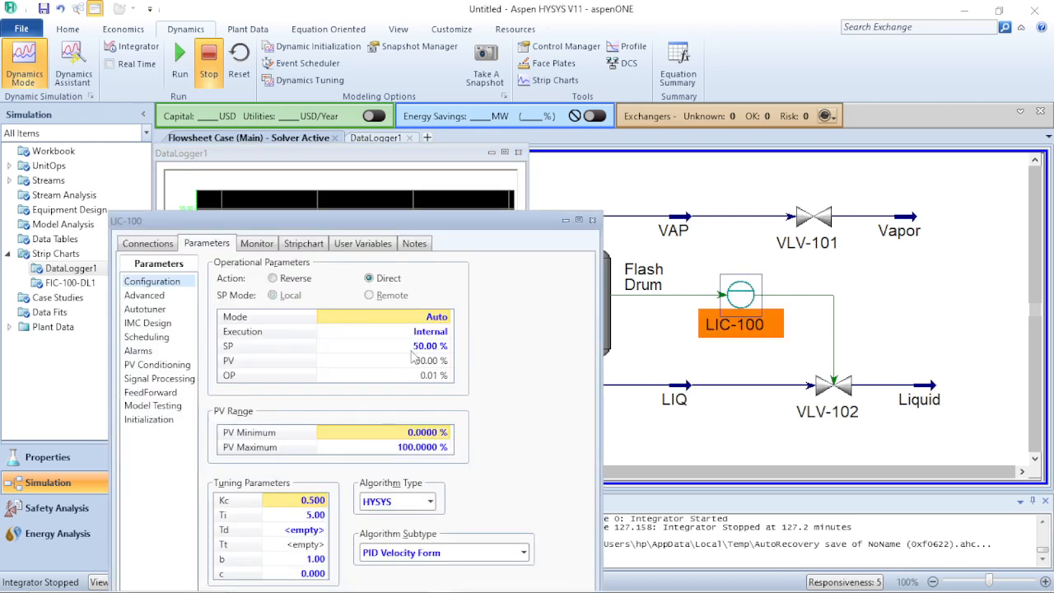
{"action": "left_click", "coordinate": [427, 348]}
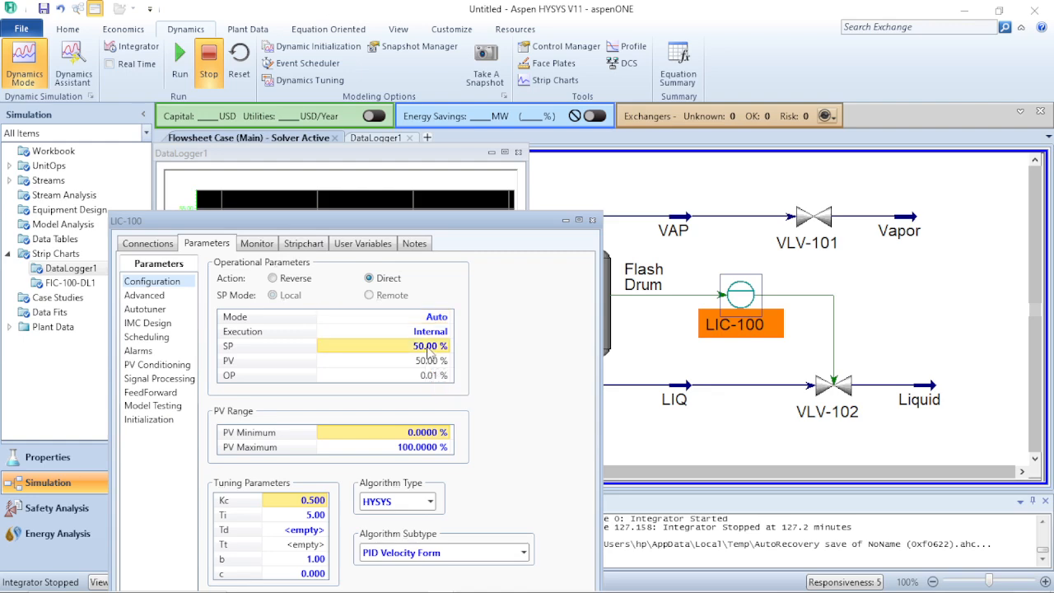
{"action": "type", "text": "70"}
{"action": "key", "text": "Return"}
{"action": "left_click", "coordinate": [565, 221]}
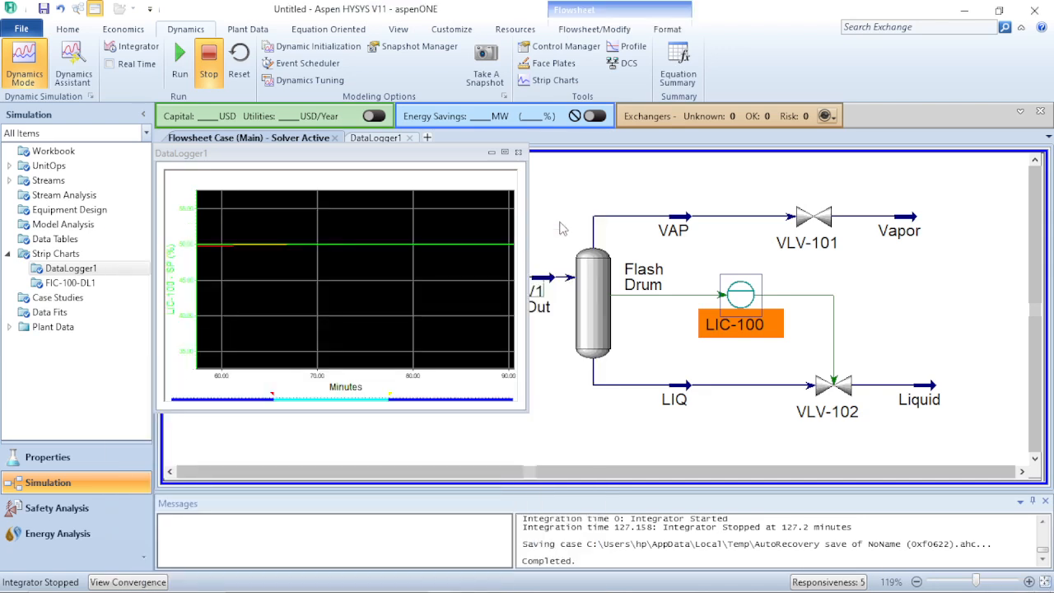
Reset the integrator, check its time settings, and run the dynamic simulation with the changed setpoint
{"action": "left_click", "coordinate": [239, 64]}
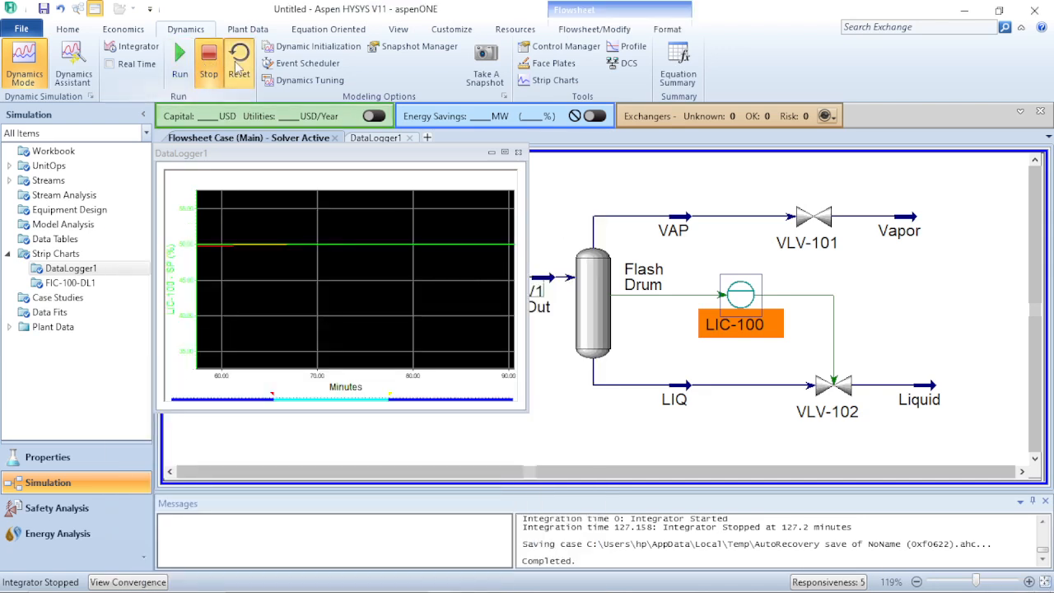
{"action": "left_click", "coordinate": [536, 360]}
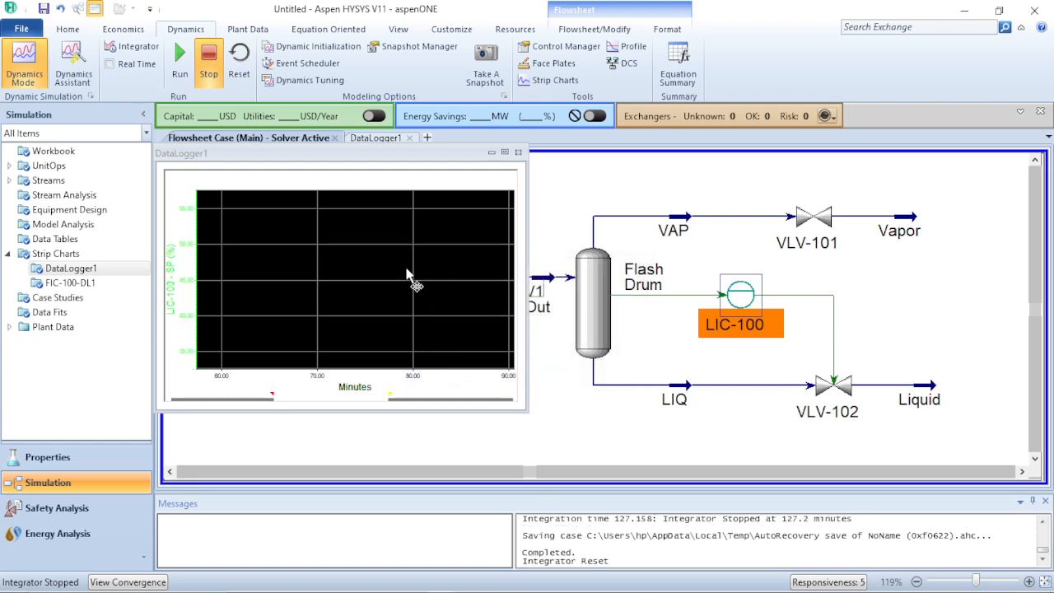
{"action": "left_click", "coordinate": [132, 47]}
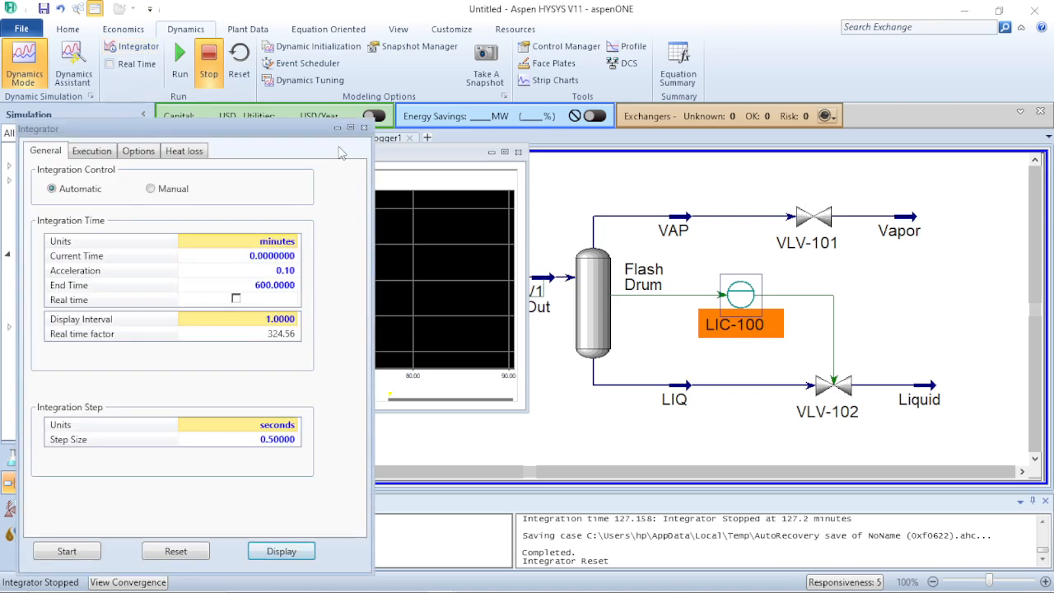
{"action": "left_click", "coordinate": [363, 128]}
{"action": "left_click", "coordinate": [180, 56]}
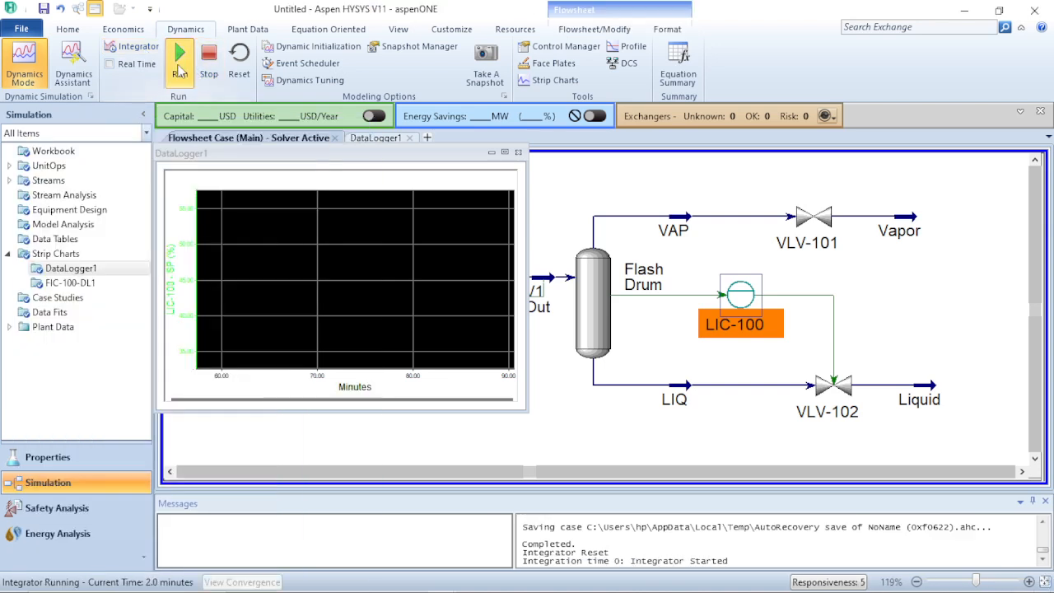
Autoscale all axes of DataLogger1 during the run and stop the integrator at about 151 minutes
{"action": "right_click", "coordinate": [342, 256]}
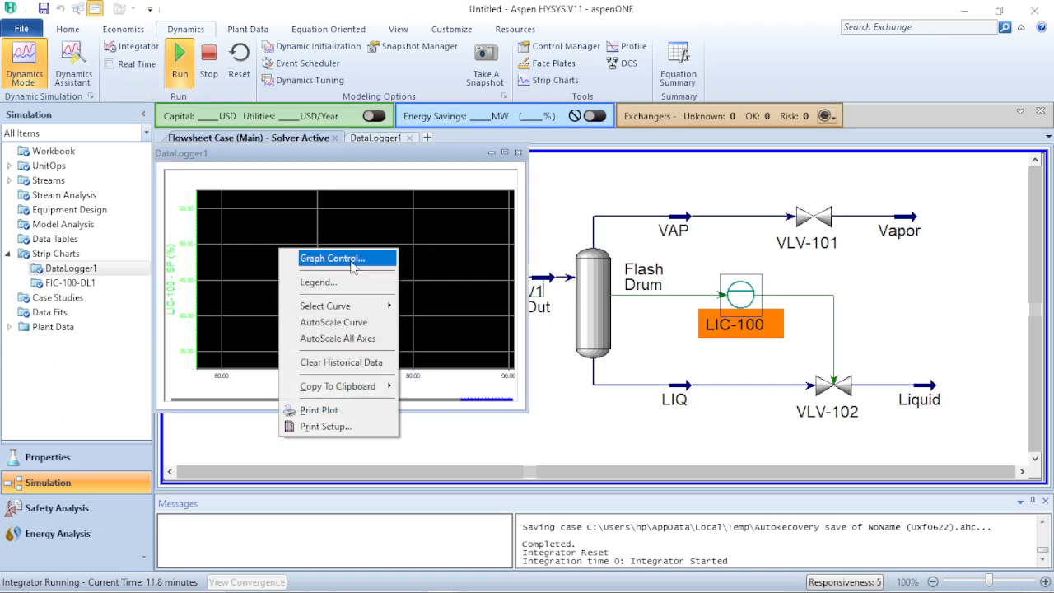
{"action": "left_click", "coordinate": [352, 335]}
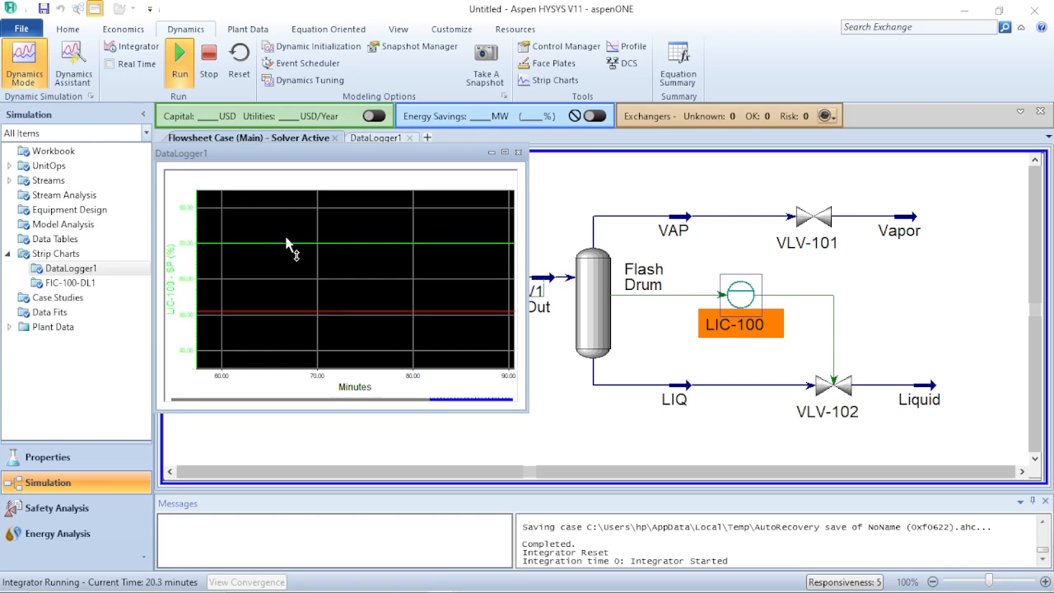
{"action": "mouse_move", "coordinate": [286, 240]}
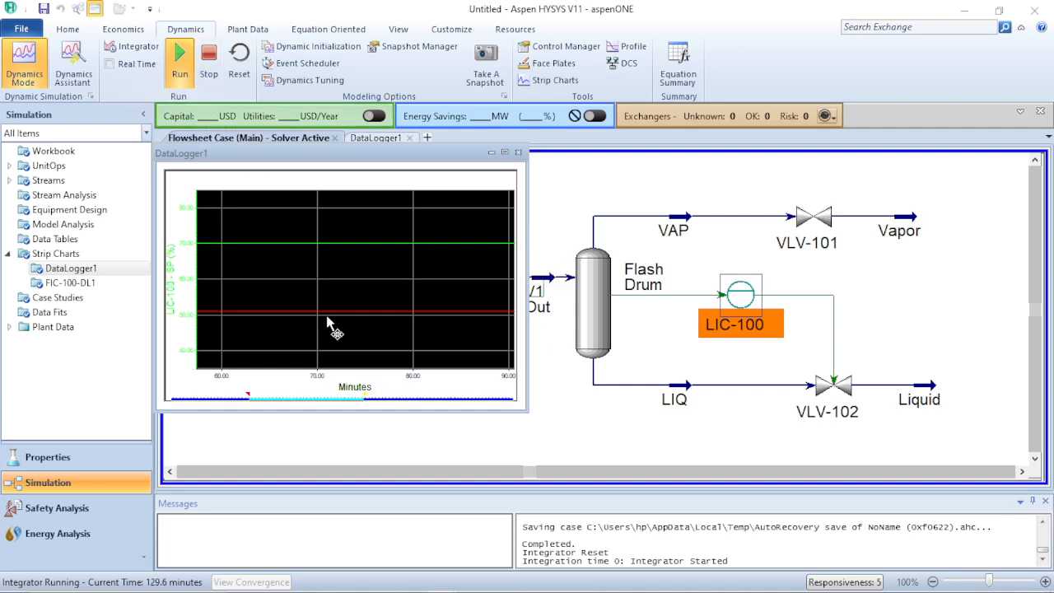
{"action": "left_click", "coordinate": [210, 75]}
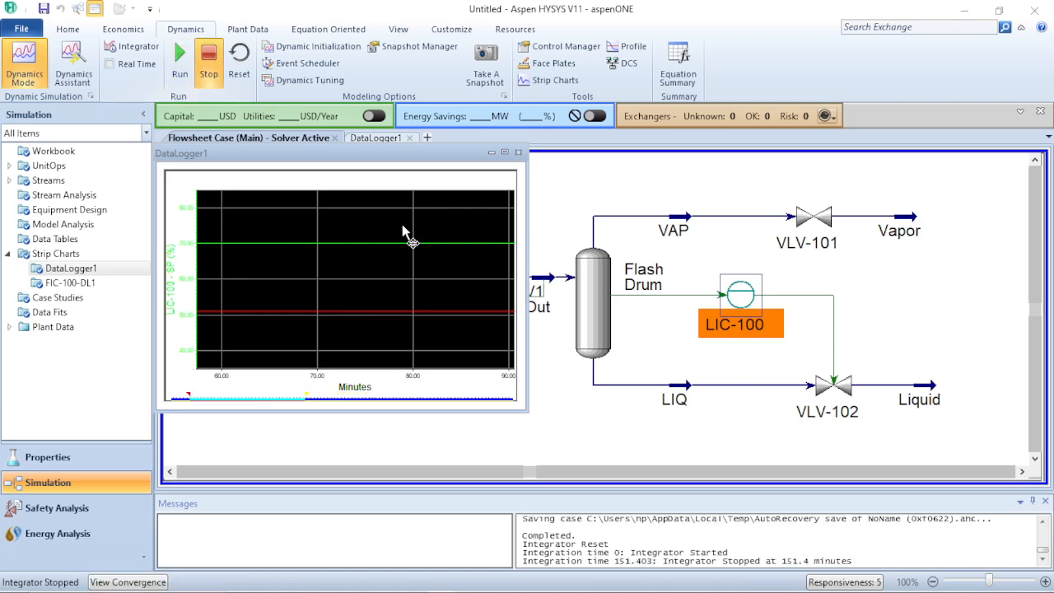
Set the Flash Drum's Liq Volume Percent to 0 in its dynamic specs and close the drum's window
{"action": "double_click", "coordinate": [600, 323]}
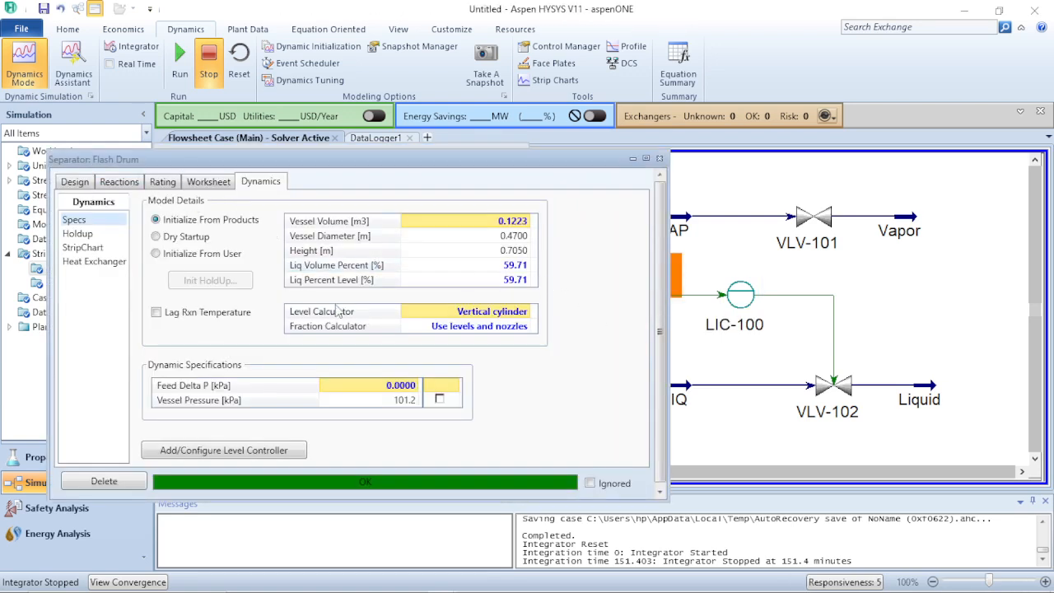
{"action": "left_click", "coordinate": [512, 266]}
{"action": "type", "text": "0"}
{"action": "key", "text": "Return"}
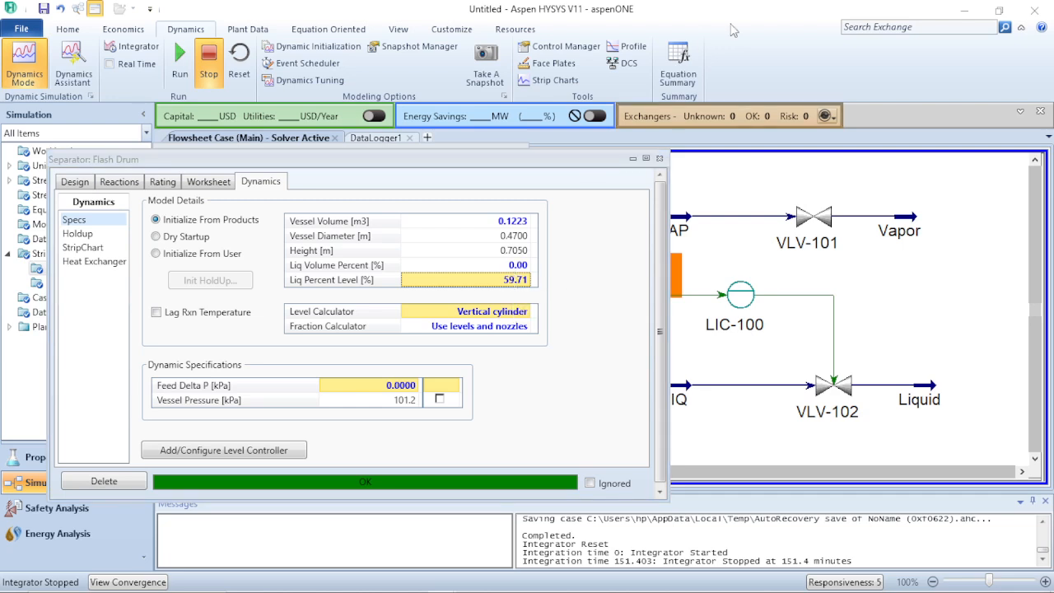
{"action": "left_click", "coordinate": [659, 160]}
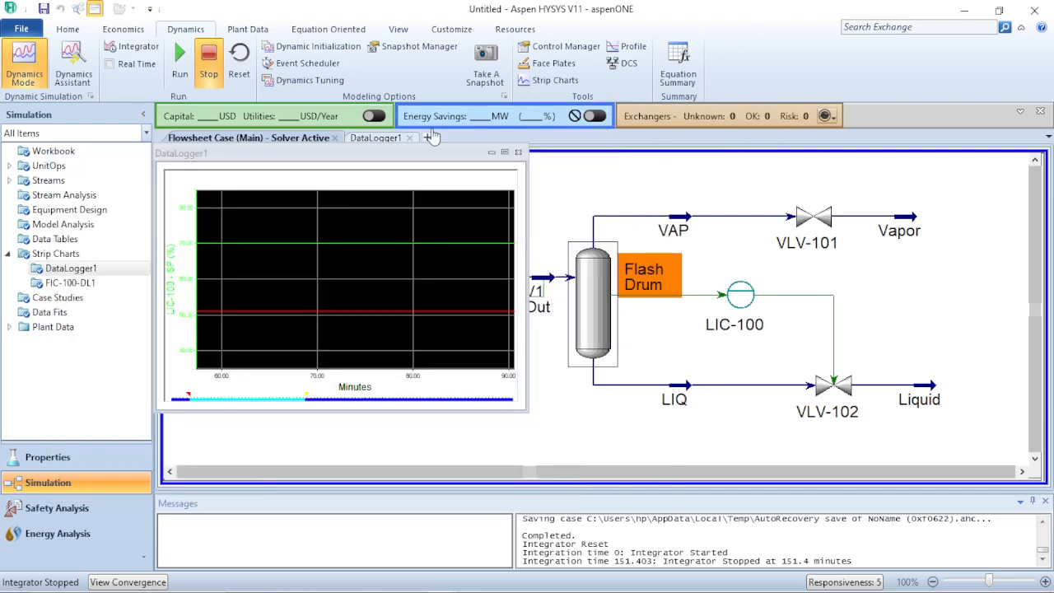
Reset the integrator and activate the Vessel Pressure specification in the Flash Drum's dynamic specs
{"action": "left_click", "coordinate": [239, 62]}
{"action": "left_click", "coordinate": [537, 359]}
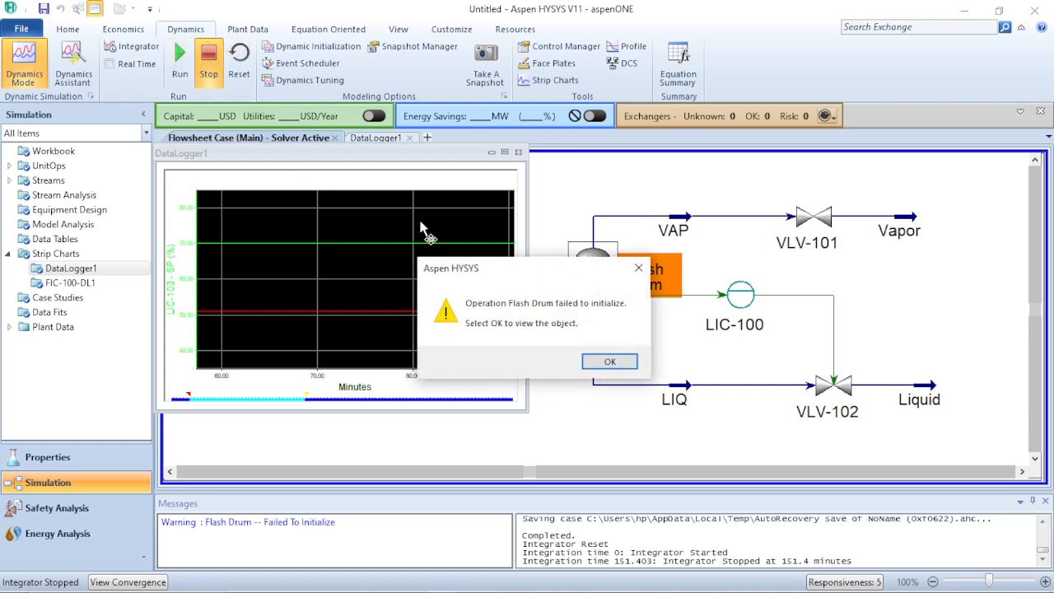
{"action": "left_click", "coordinate": [619, 362]}
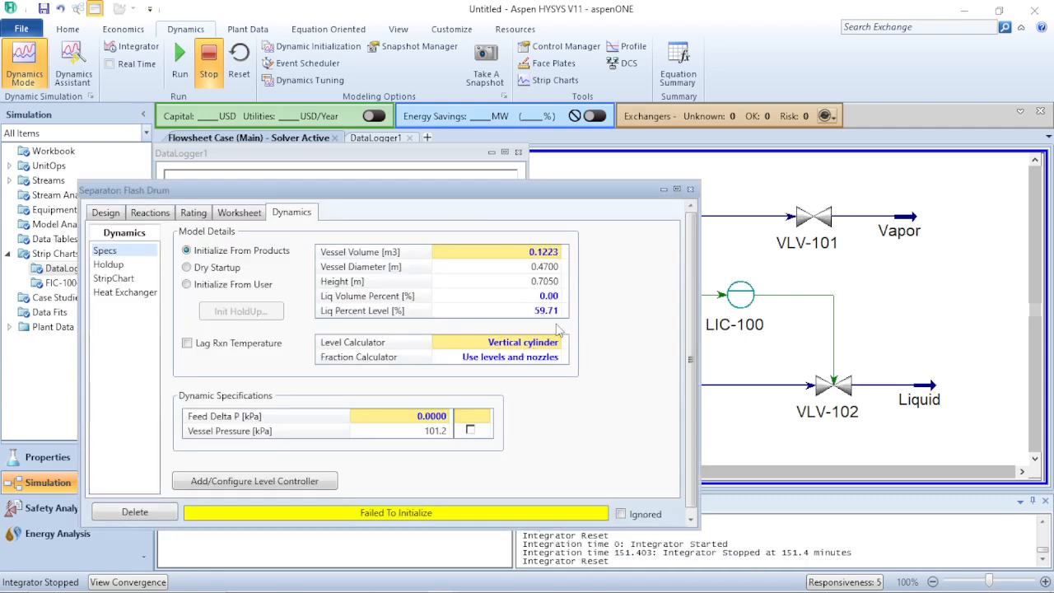
{"action": "left_click", "coordinate": [470, 431]}
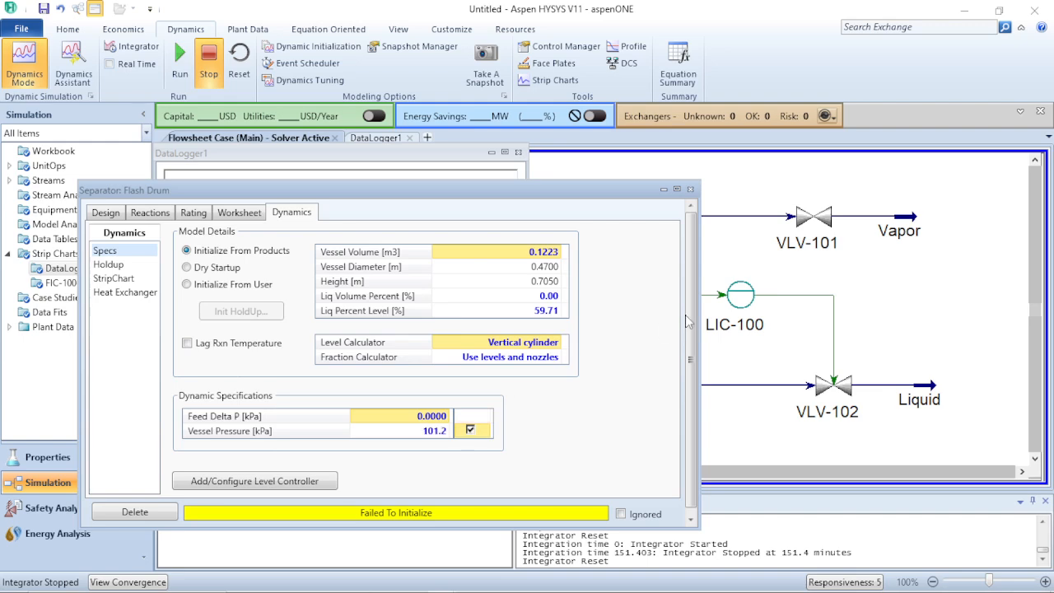
{"action": "left_click", "coordinate": [691, 191]}
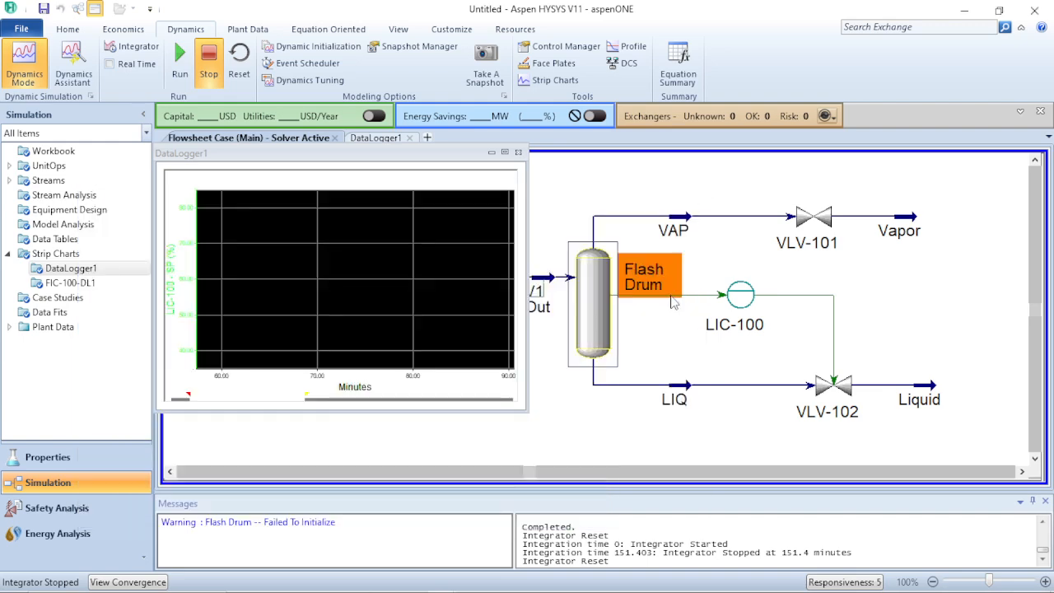
Try to activate the solver and apply the Dynamics Assistant's miscellaneous specification changes
{"action": "left_click", "coordinate": [698, 354]}
{"action": "left_click", "coordinate": [69, 30]}
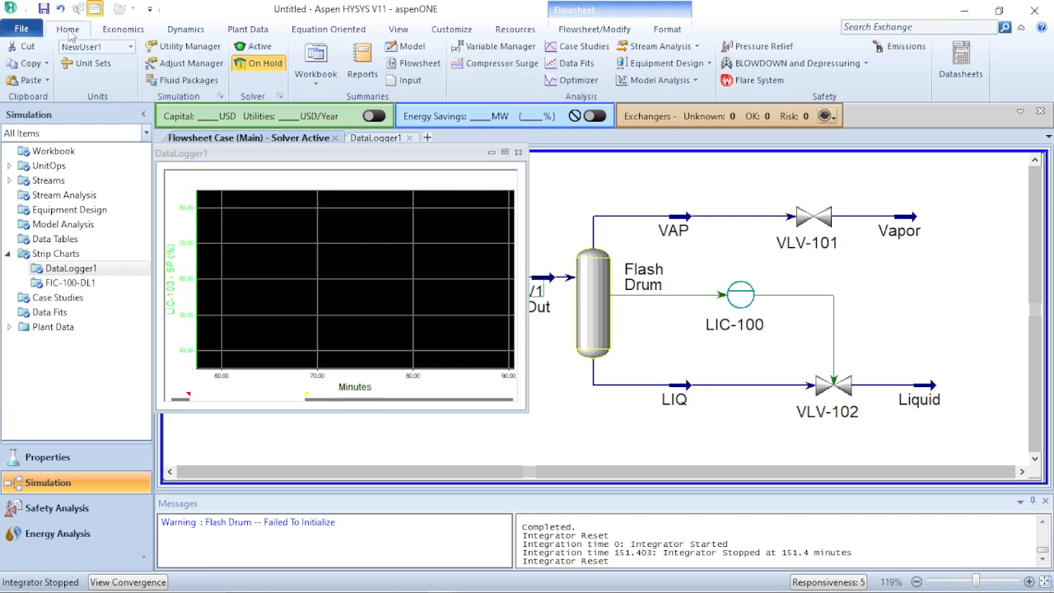
{"action": "left_click", "coordinate": [250, 47]}
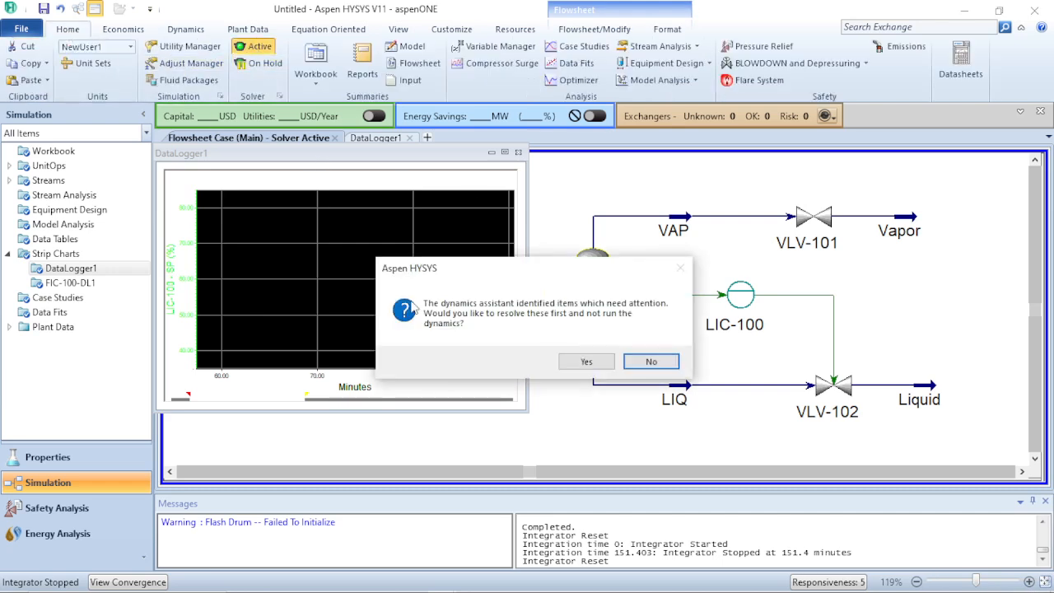
{"action": "left_click", "coordinate": [588, 362]}
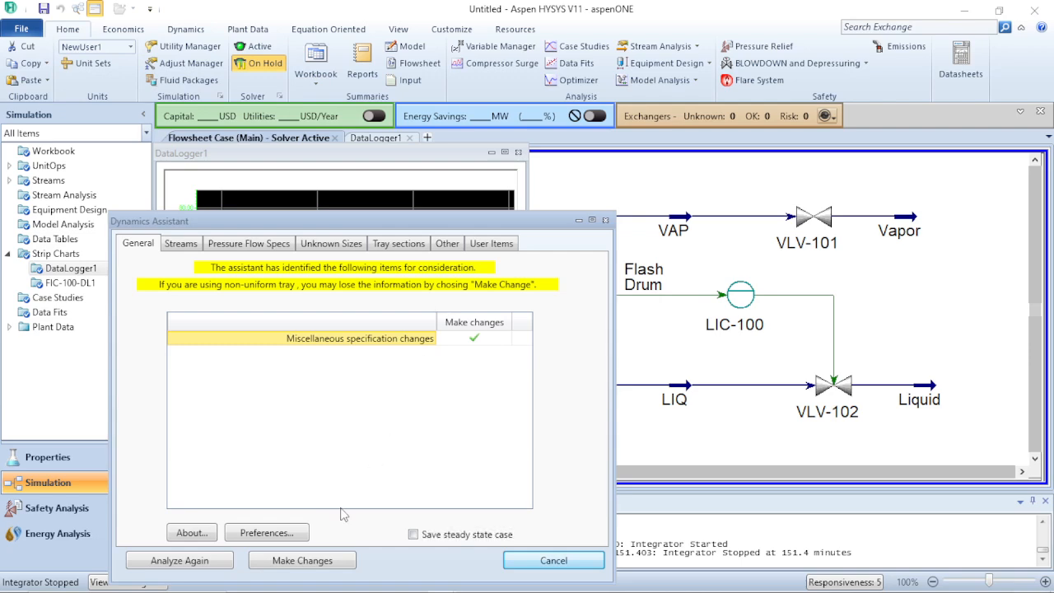
{"action": "left_click", "coordinate": [279, 561]}
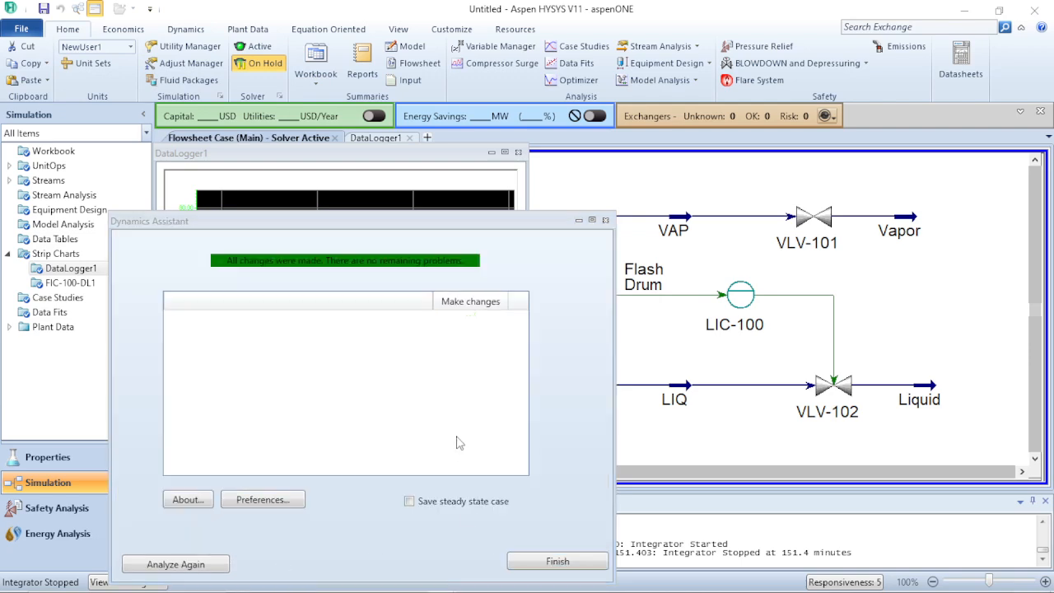
{"action": "left_click", "coordinate": [557, 561]}
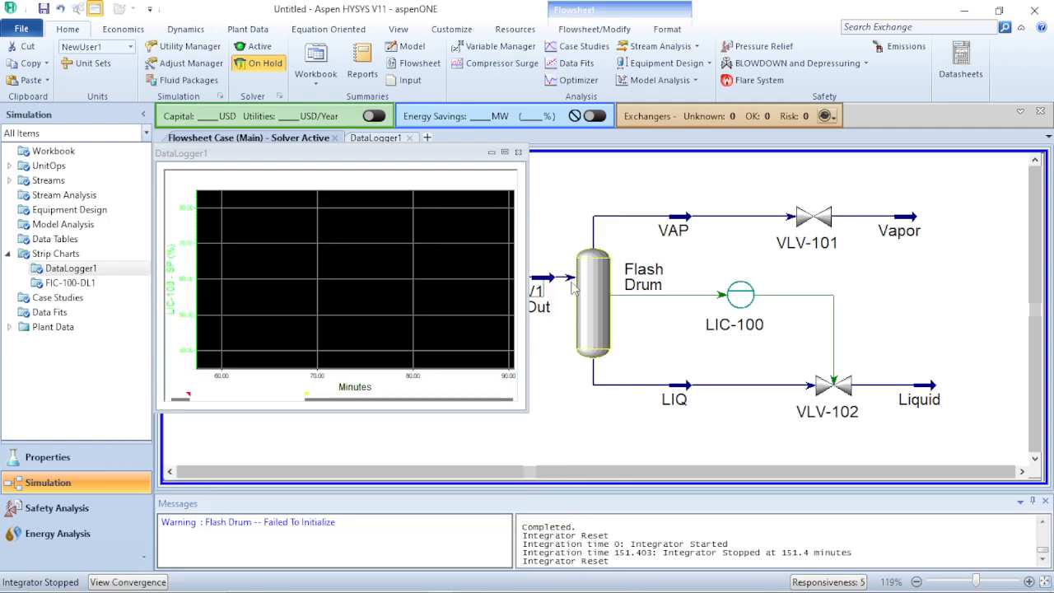
Activate the solver to start the integrator and autoscale all axes of the DataLogger1 strip chart
{"action": "left_click", "coordinate": [255, 47]}
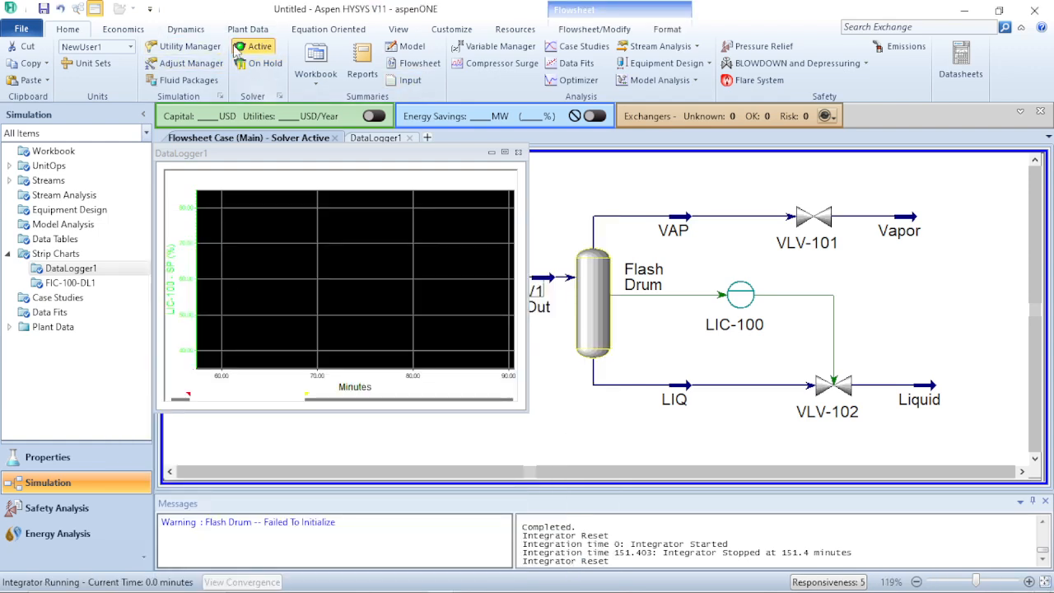
{"action": "left_click", "coordinate": [181, 30]}
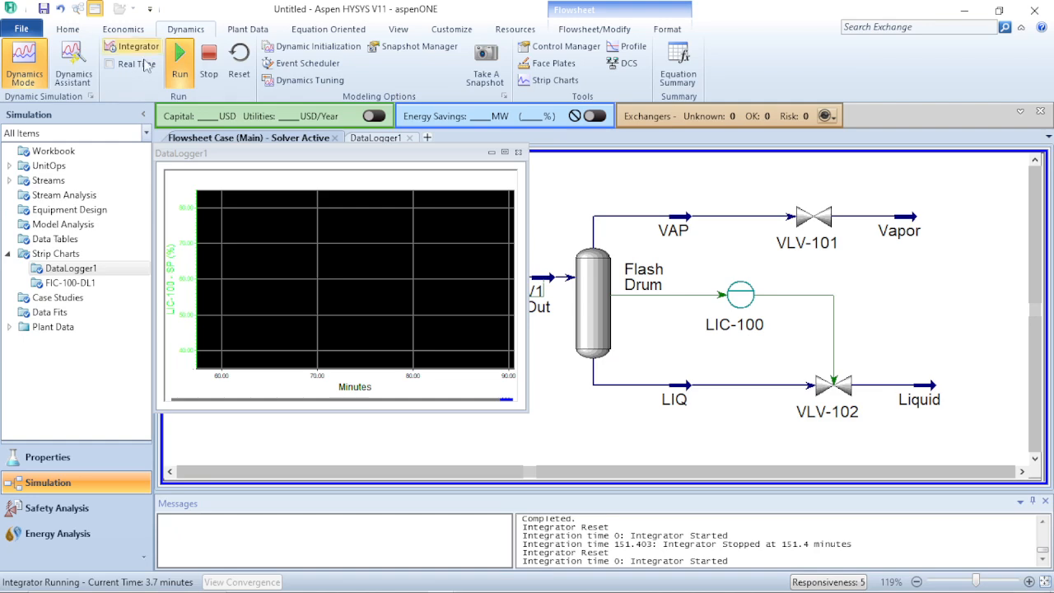
{"action": "right_click", "coordinate": [399, 252]}
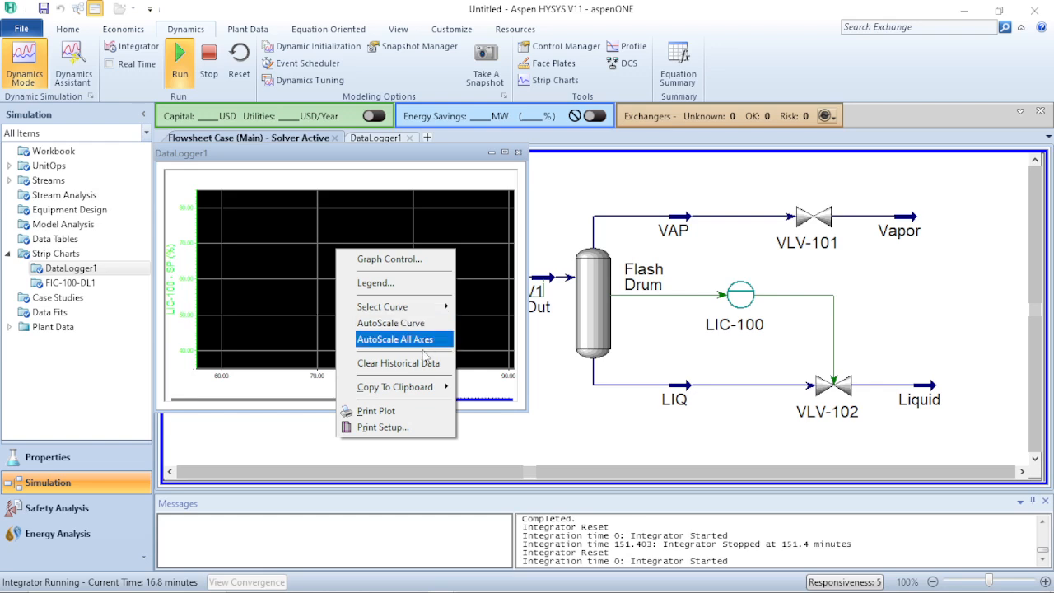
{"action": "left_click", "coordinate": [416, 340]}
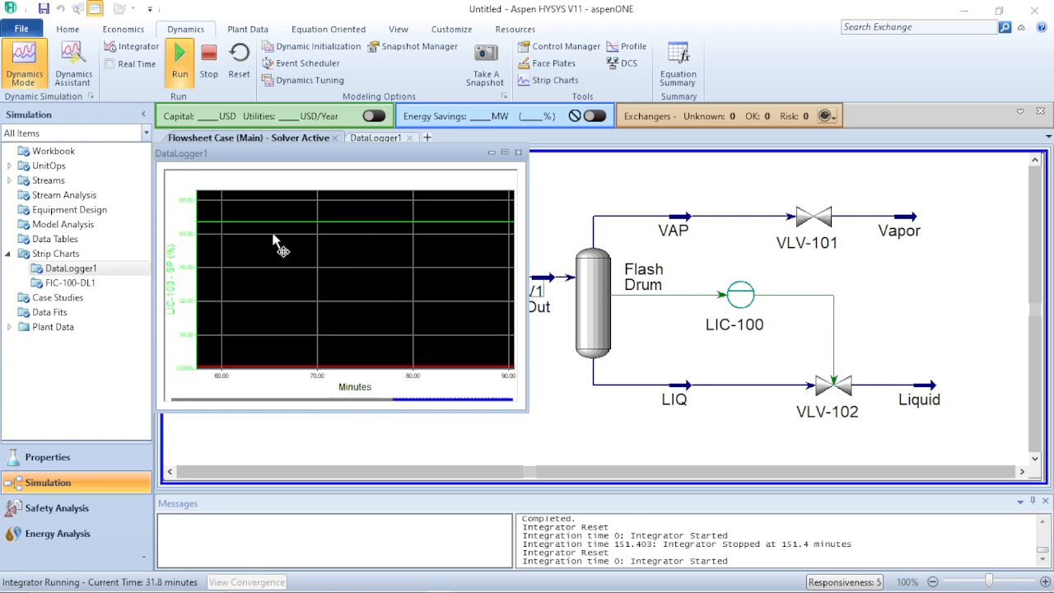
Examine the LIC-100 setpoint and Flash Drum liquid volume percent curves on DataLogger1, and close the chart
{"action": "mouse_move", "coordinate": [252, 224]}
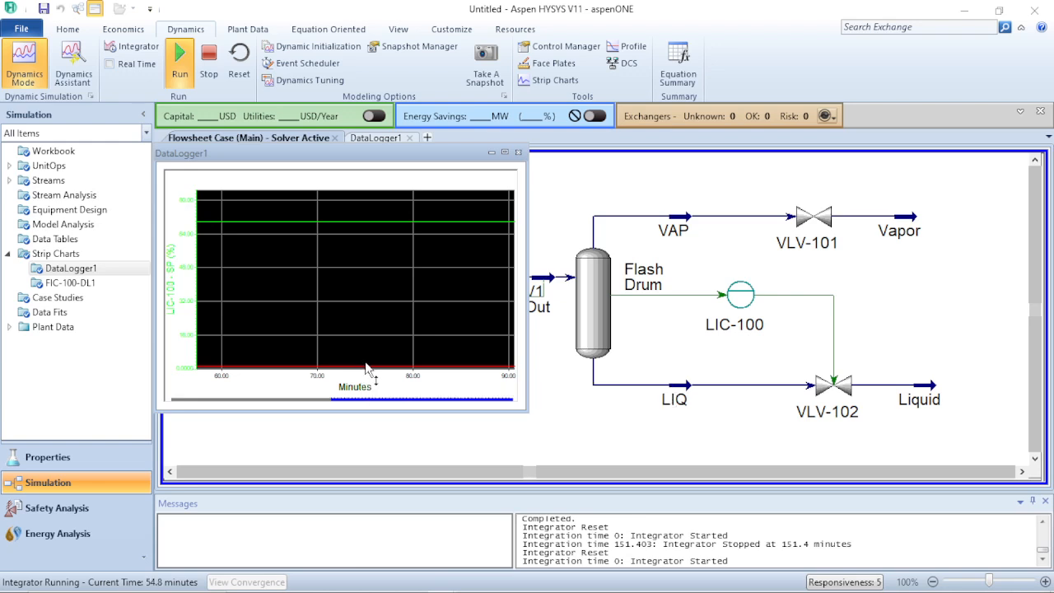
{"action": "mouse_move", "coordinate": [367, 369]}
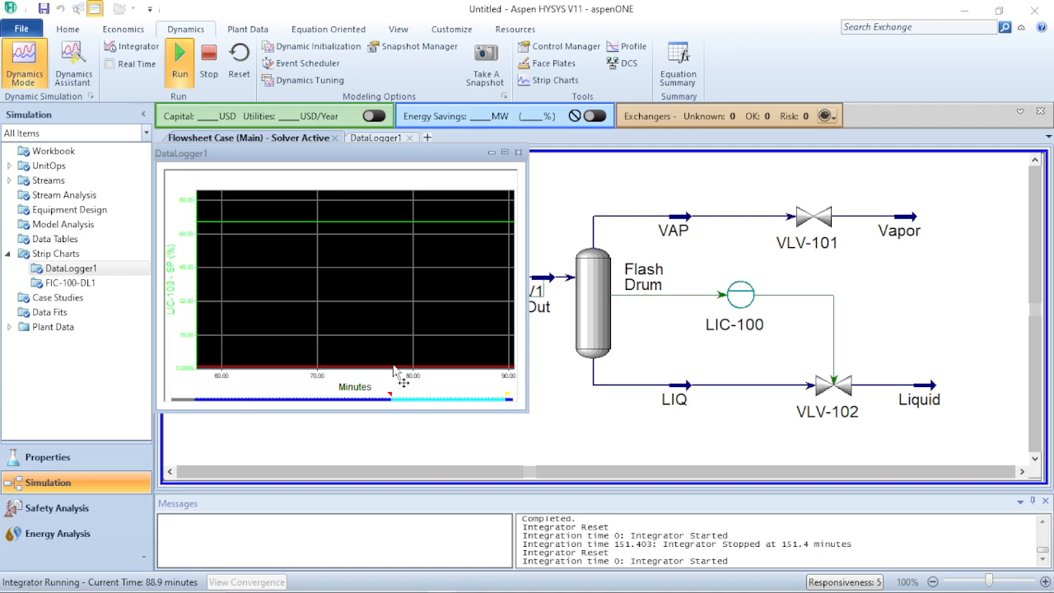
{"action": "mouse_move", "coordinate": [437, 373]}
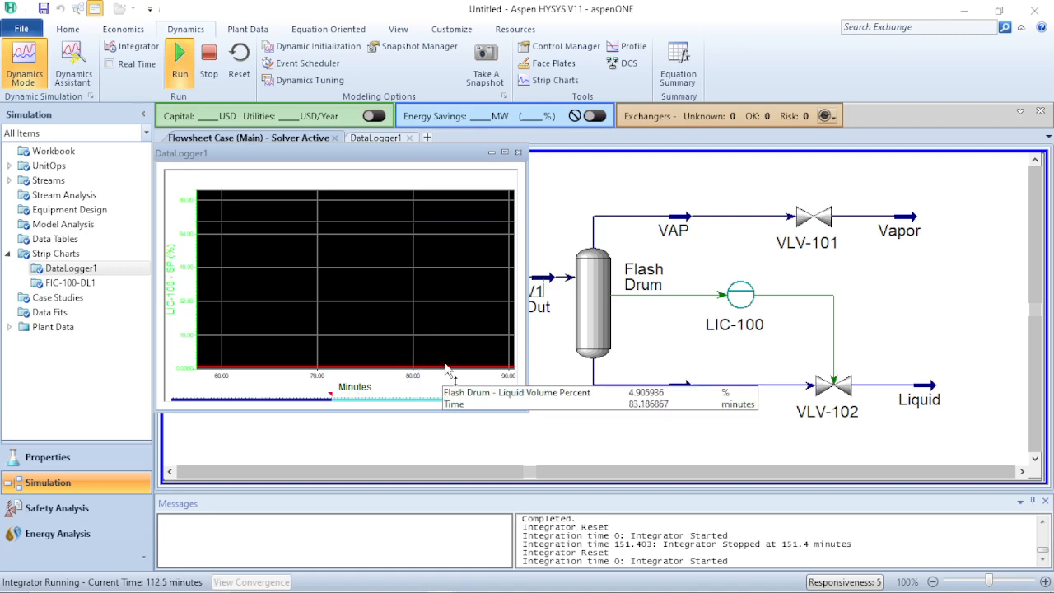
{"action": "left_click", "coordinate": [518, 153]}
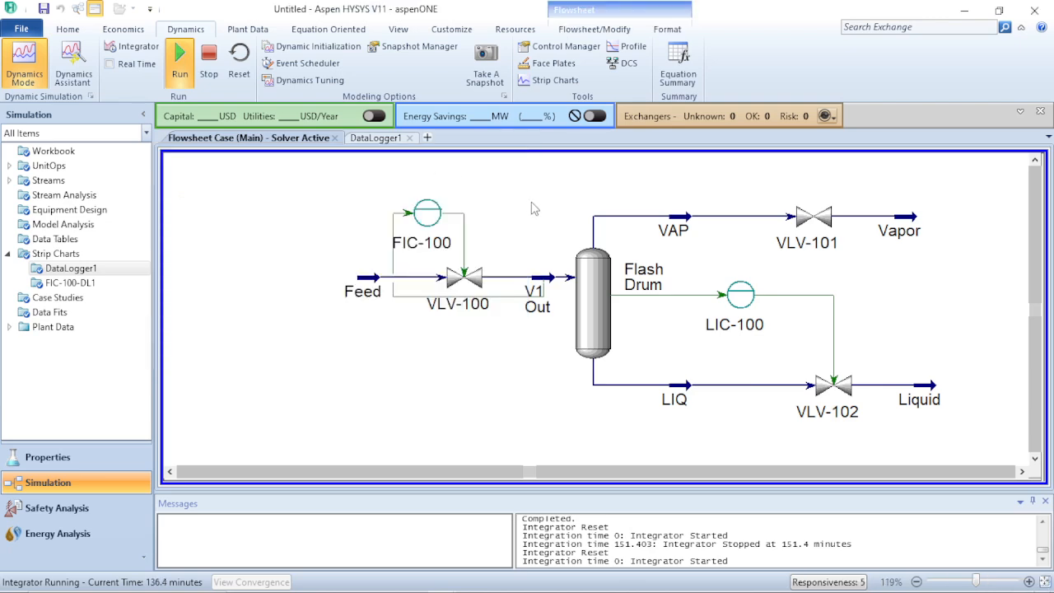
Review the LIC-100 controller's setpoint, PV and OP in its configuration parameters during the run, and minimise its window
{"action": "double_click", "coordinate": [754, 297]}
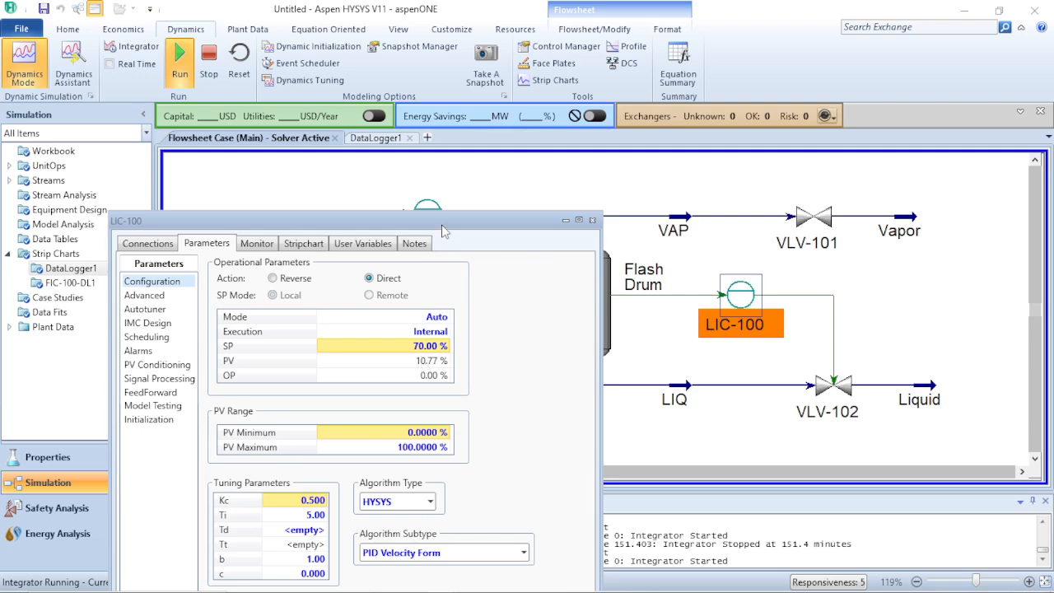
{"action": "left_click_drag", "start_coordinate": [442, 231], "coordinate": [606, 122]}
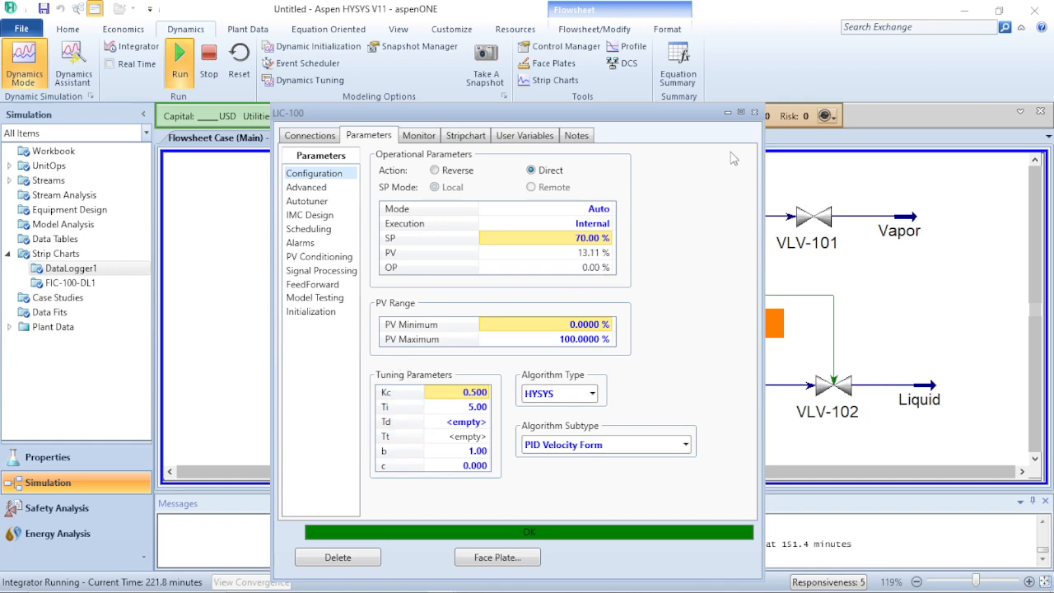
{"action": "left_click", "coordinate": [728, 113]}
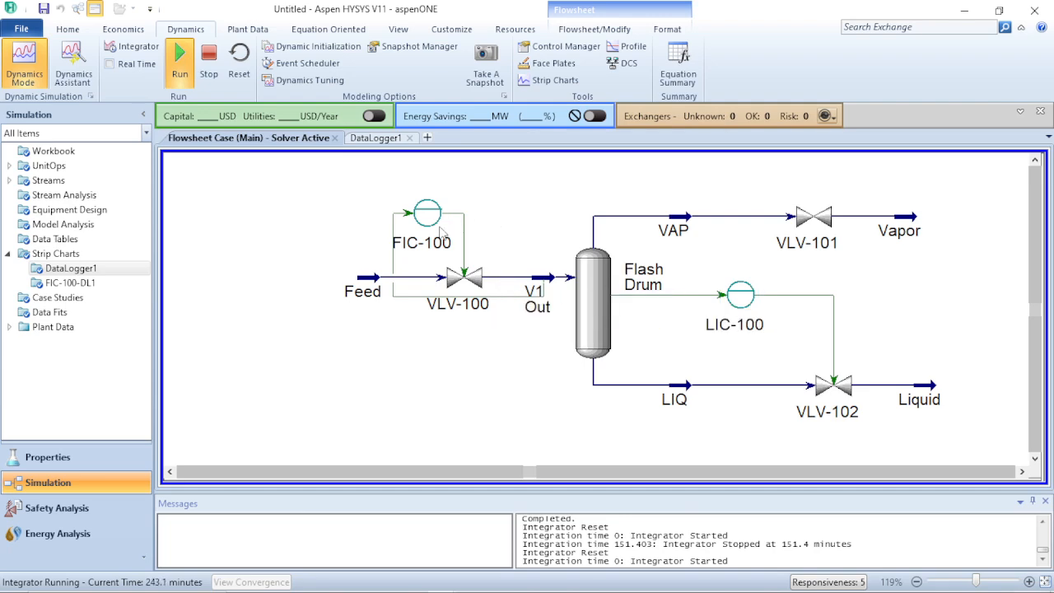
Reroute the signal line between V1 Out and FIC-100 so that it runs below the VLV-100 label
{"action": "mouse_move", "coordinate": [428, 216]}
{"action": "left_click_drag", "start_coordinate": [420, 295], "coordinate": [416, 329]}
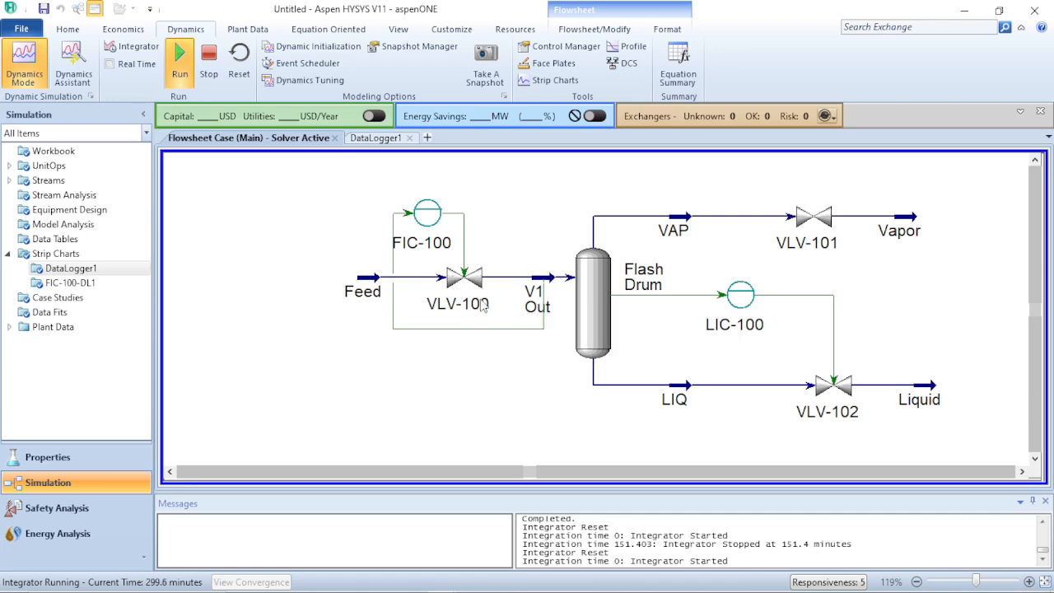
{"action": "mouse_move", "coordinate": [477, 283]}
Check the Flash Drum's vessel temperature, pressure and liquid volume percent on the flowsheet as the run progresses
{"action": "mouse_move", "coordinate": [609, 318]}
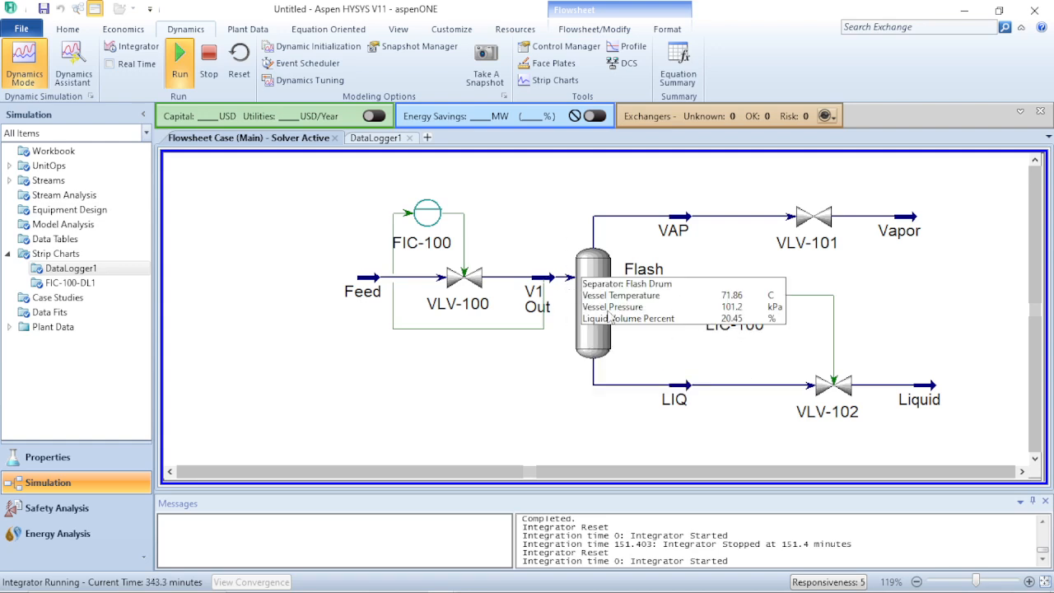
{"action": "mouse_move", "coordinate": [844, 400]}
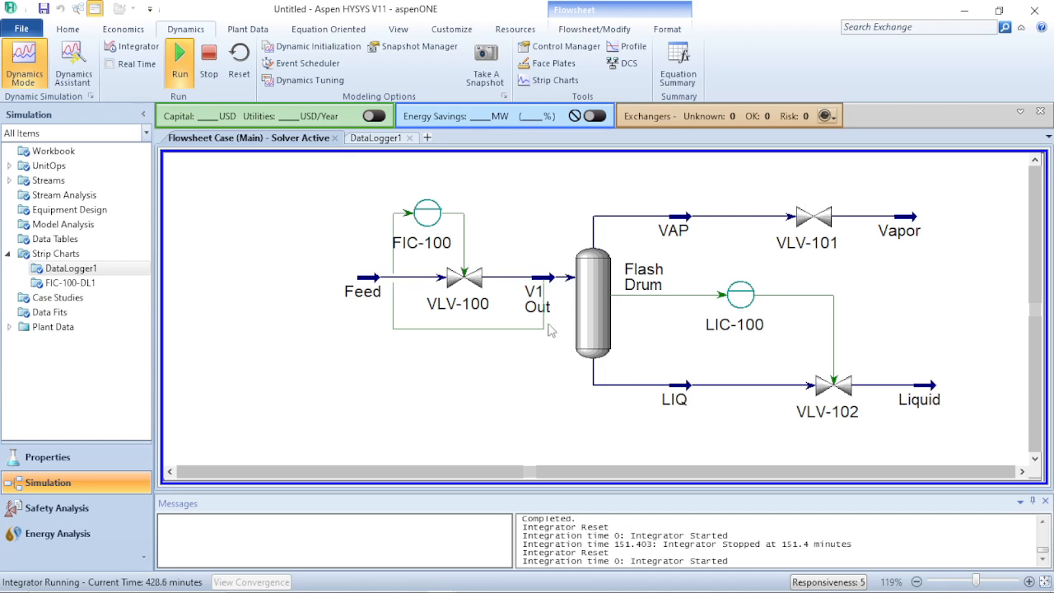
{"action": "mouse_move", "coordinate": [531, 587]}
{"action": "mouse_move", "coordinate": [573, 367]}
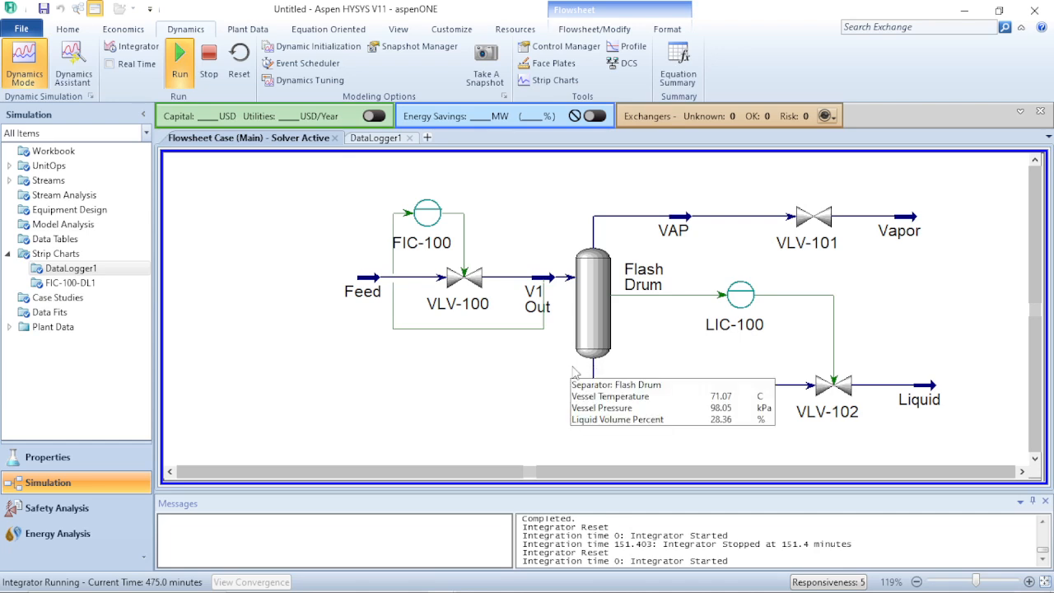